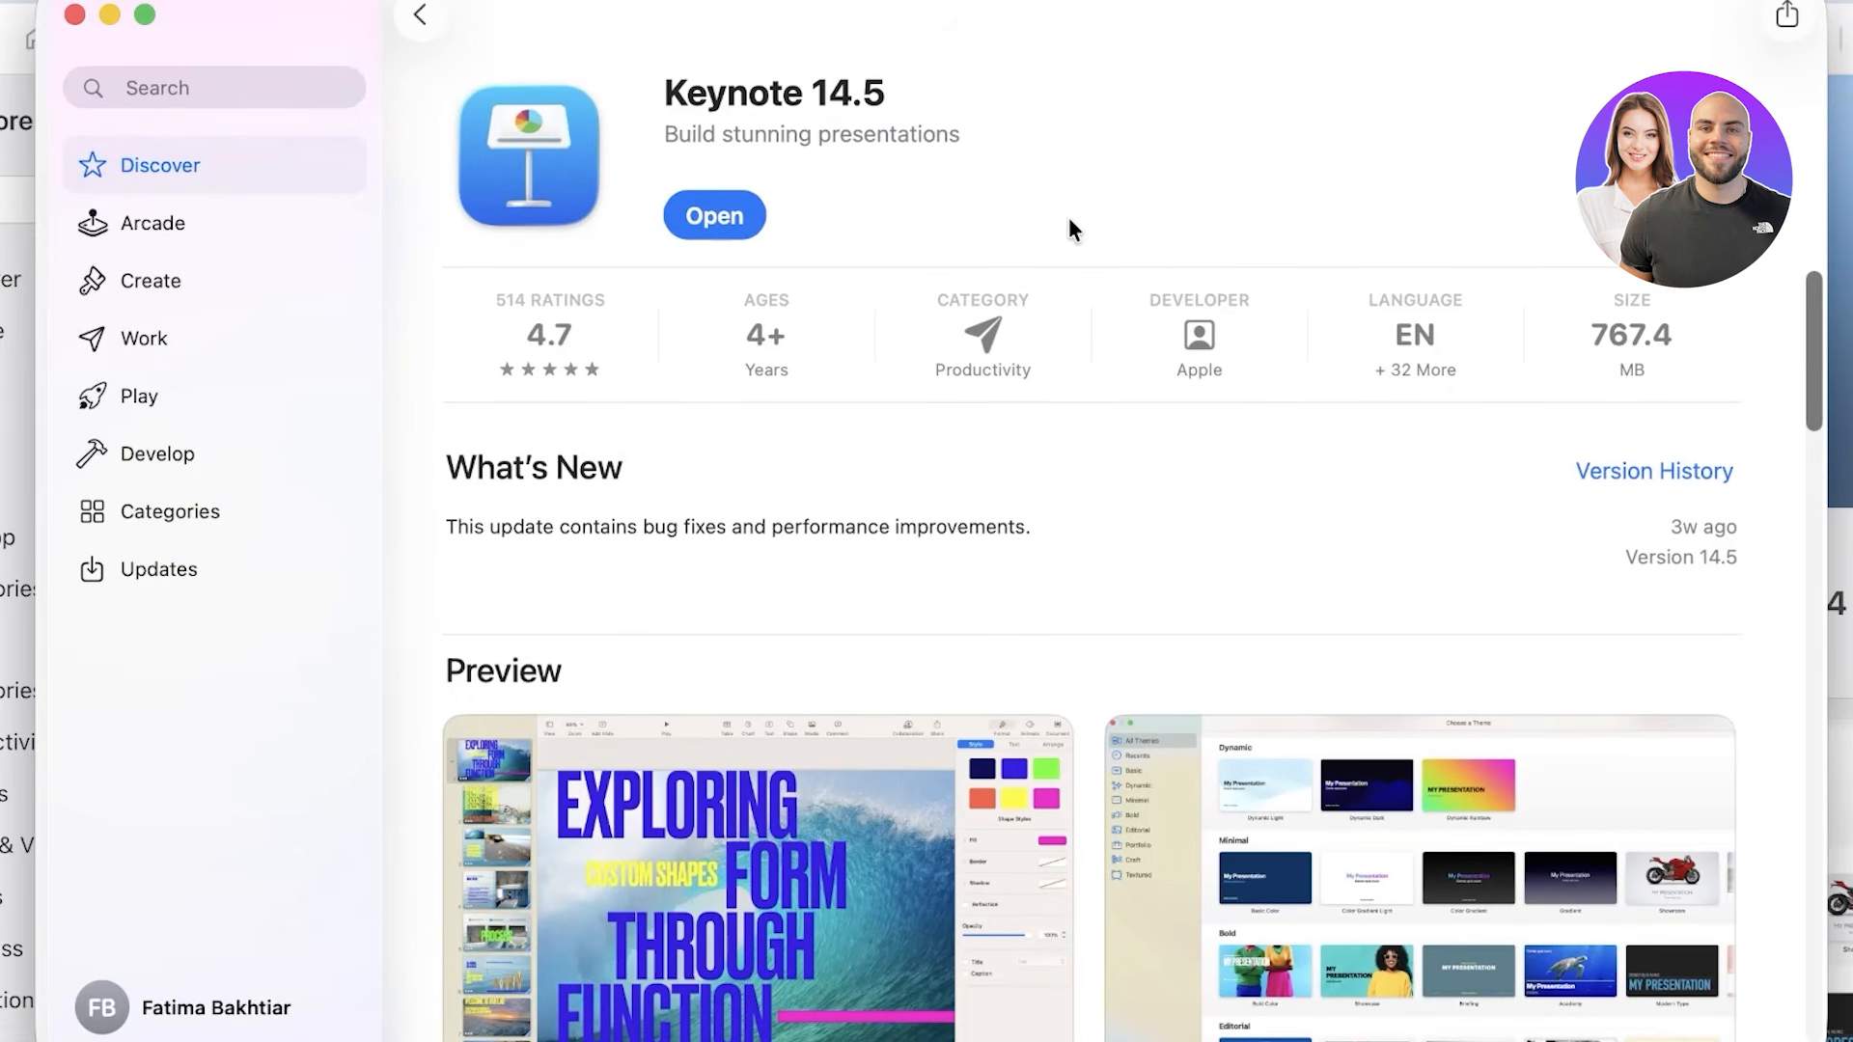
Launch Keynote from its App Store page and start creating a presentation through the welcome screens.
click(716, 214)
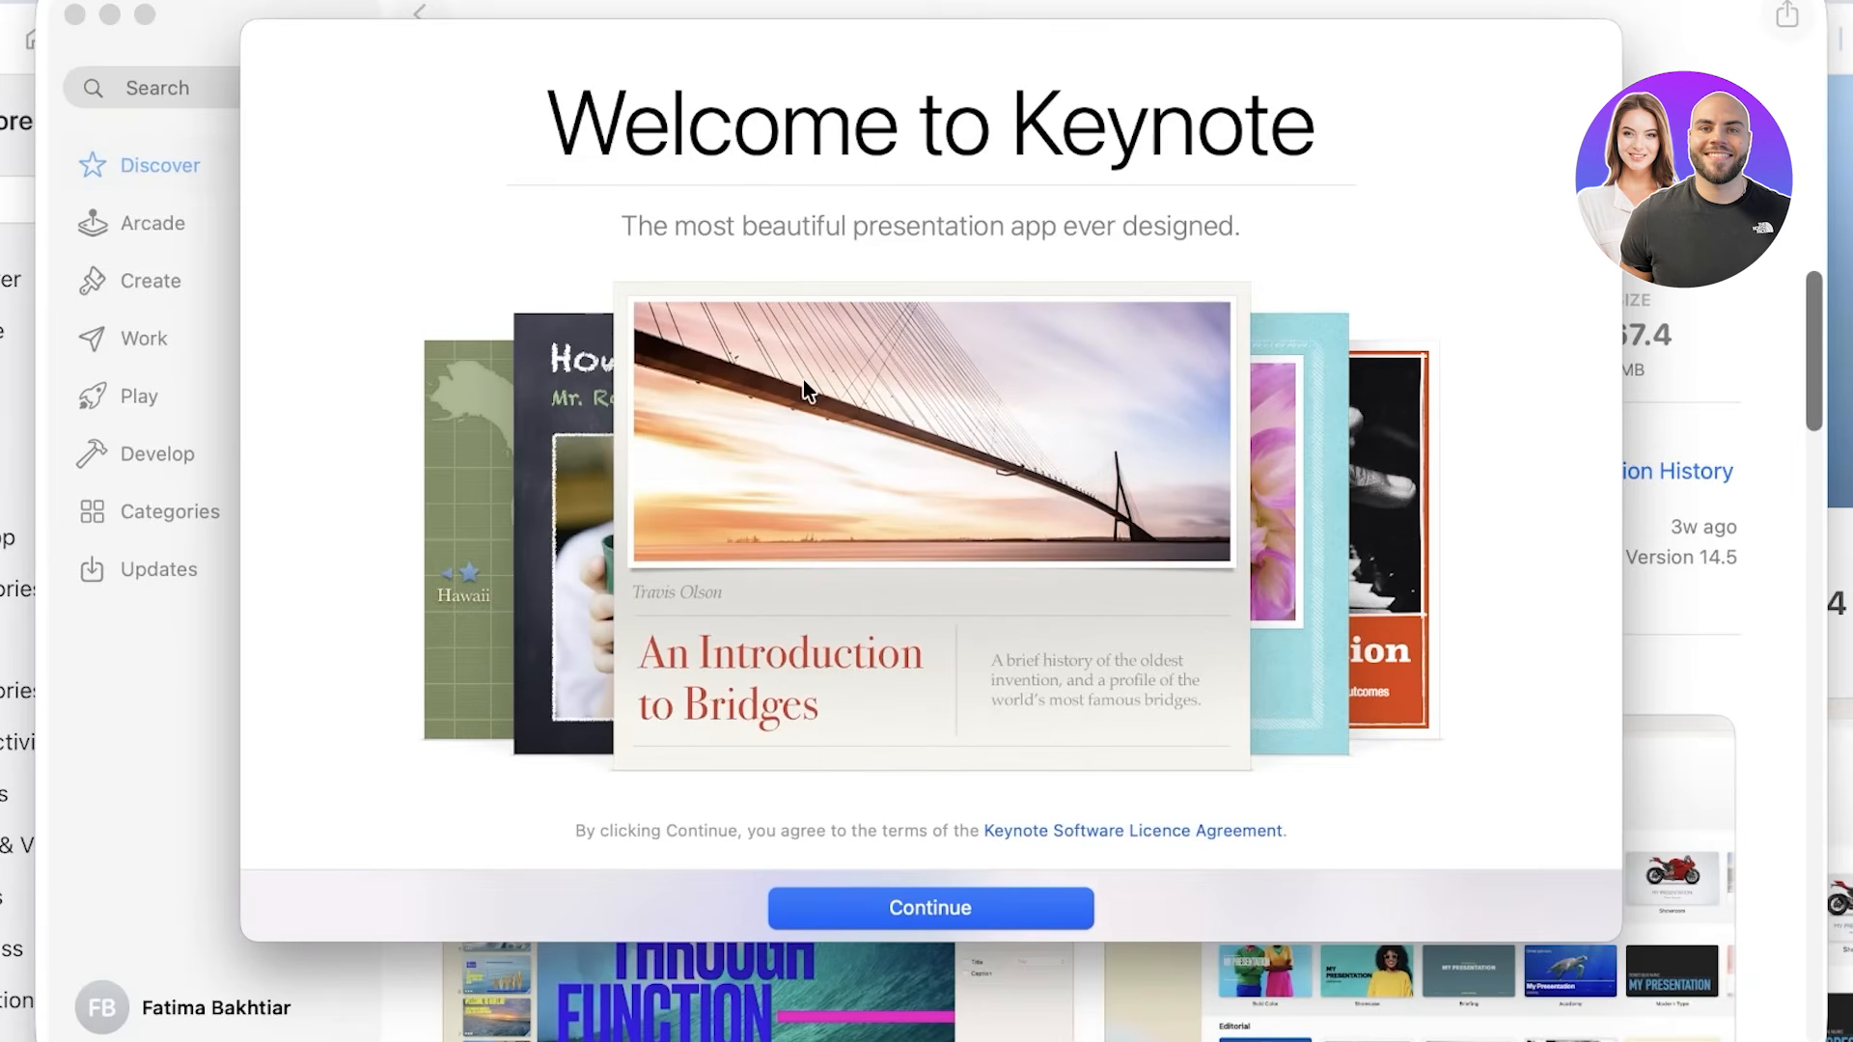
click(897, 918)
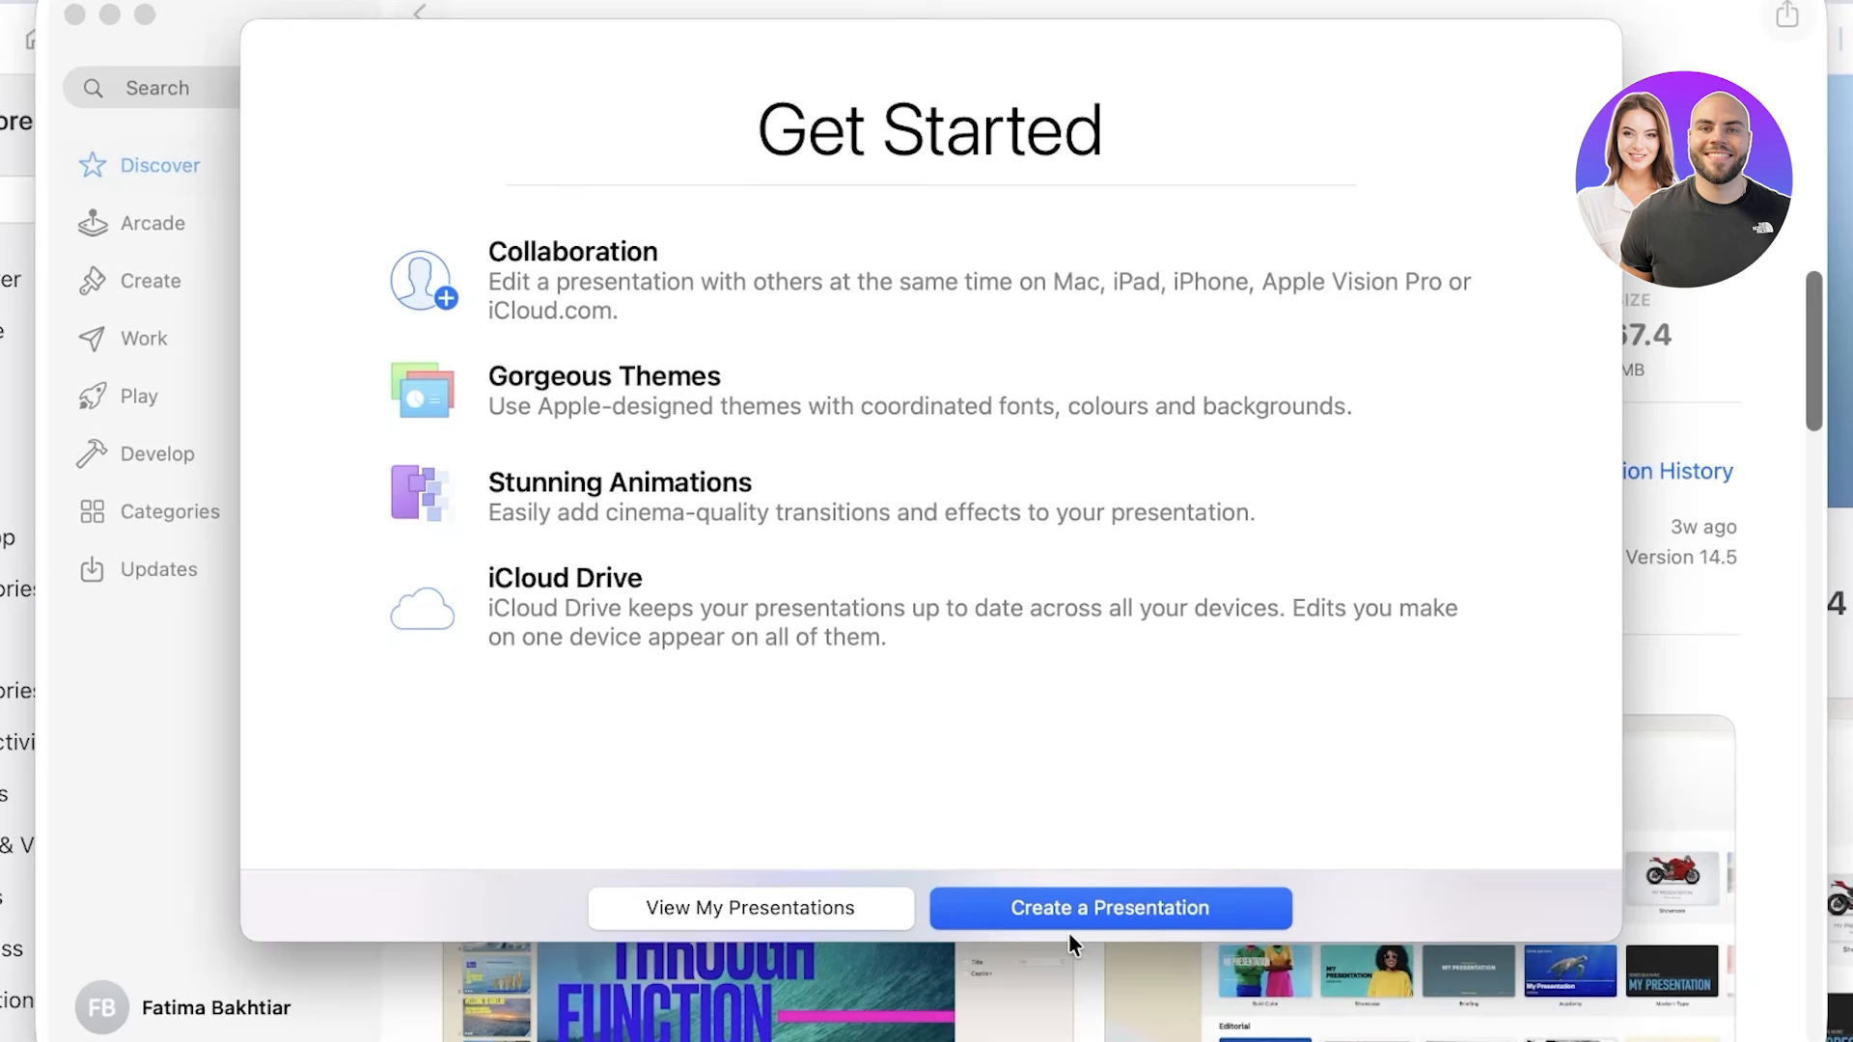
click(1067, 917)
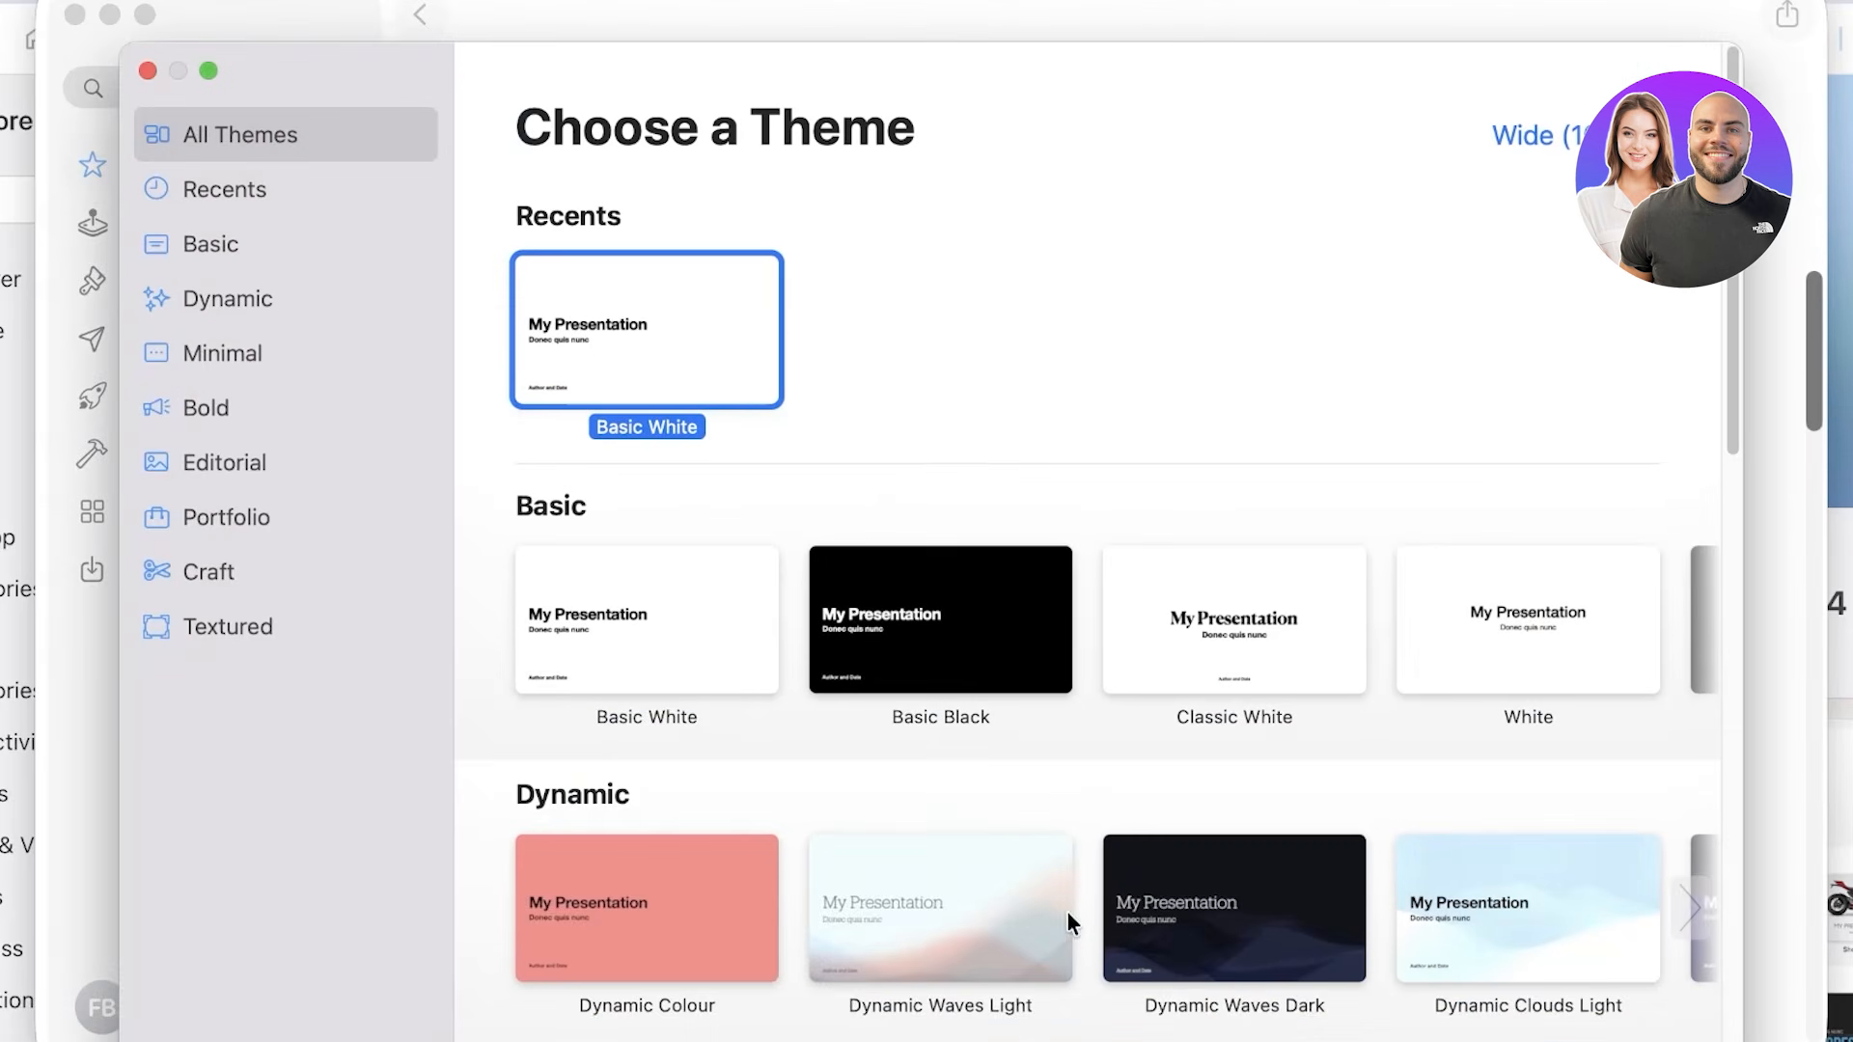
Dismiss the App Store window and enlarge the theme chooser window.
click(1796, 47)
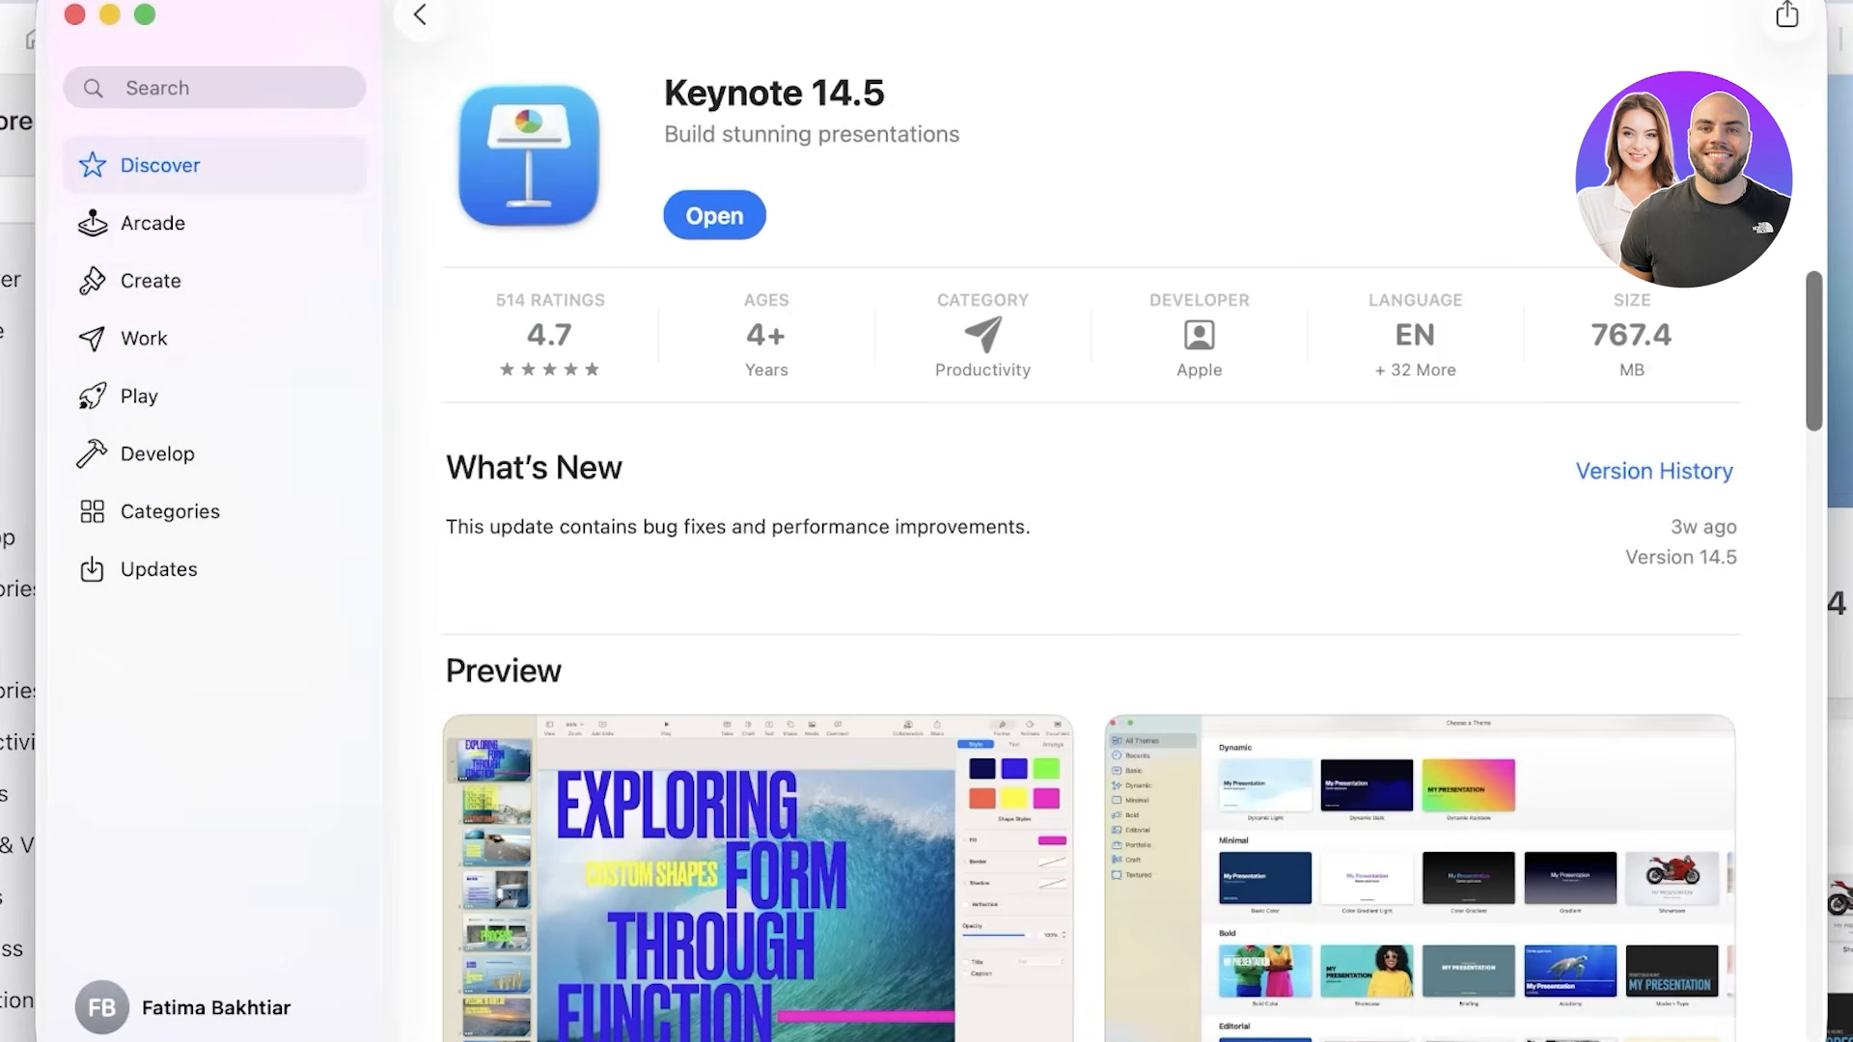
click(87, 14)
click(850, 604)
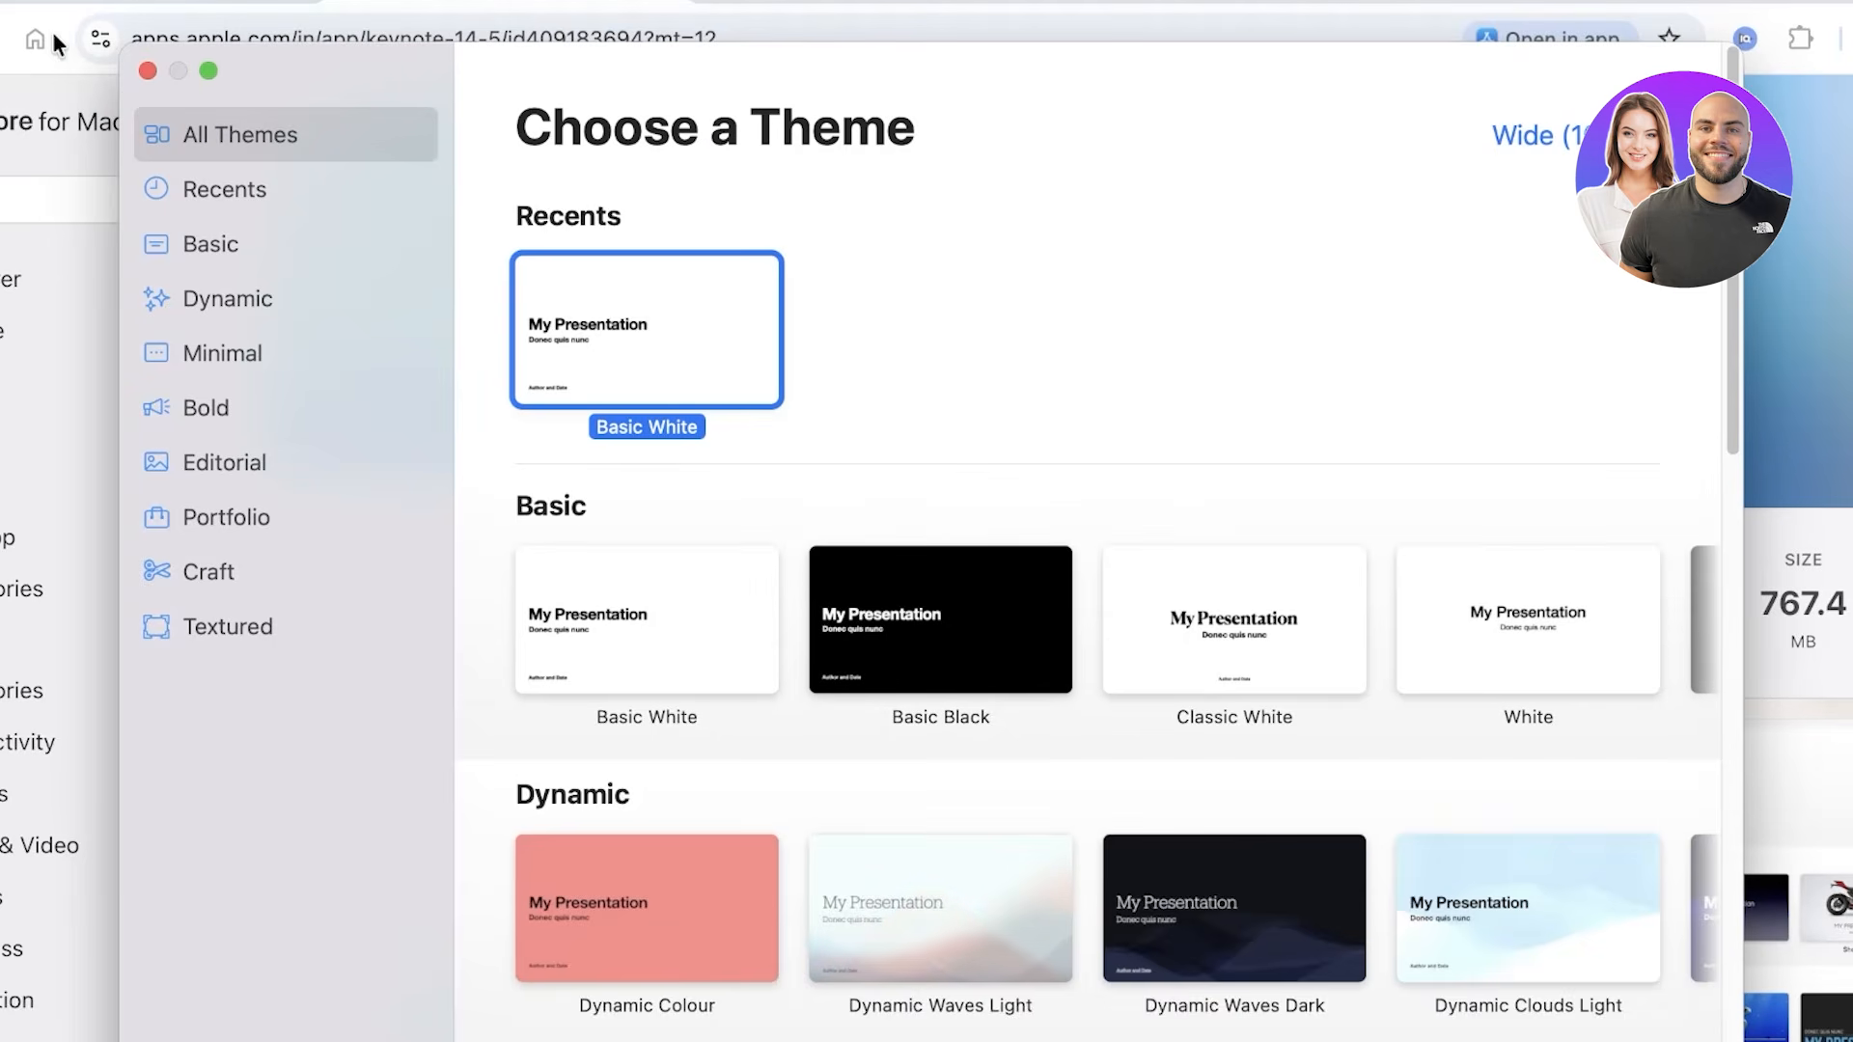
double_click(125, 47)
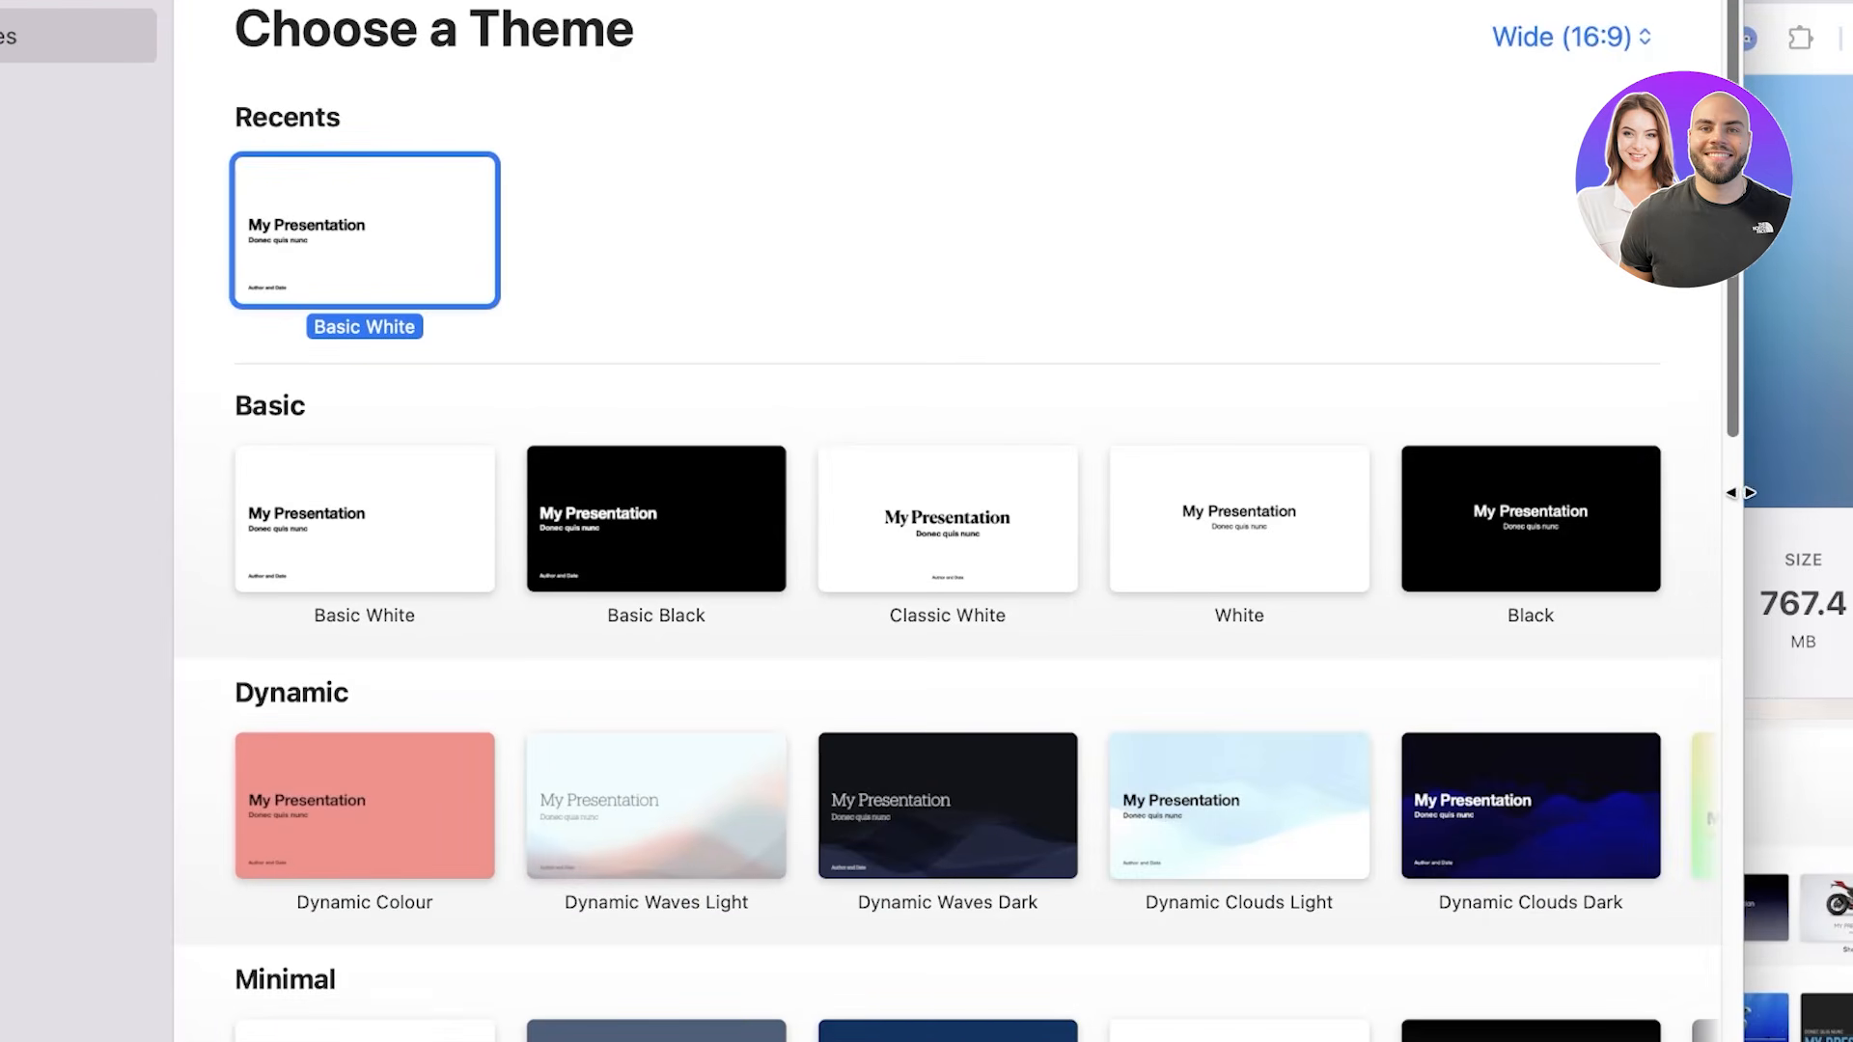
drag(1741, 493, 1852, 493)
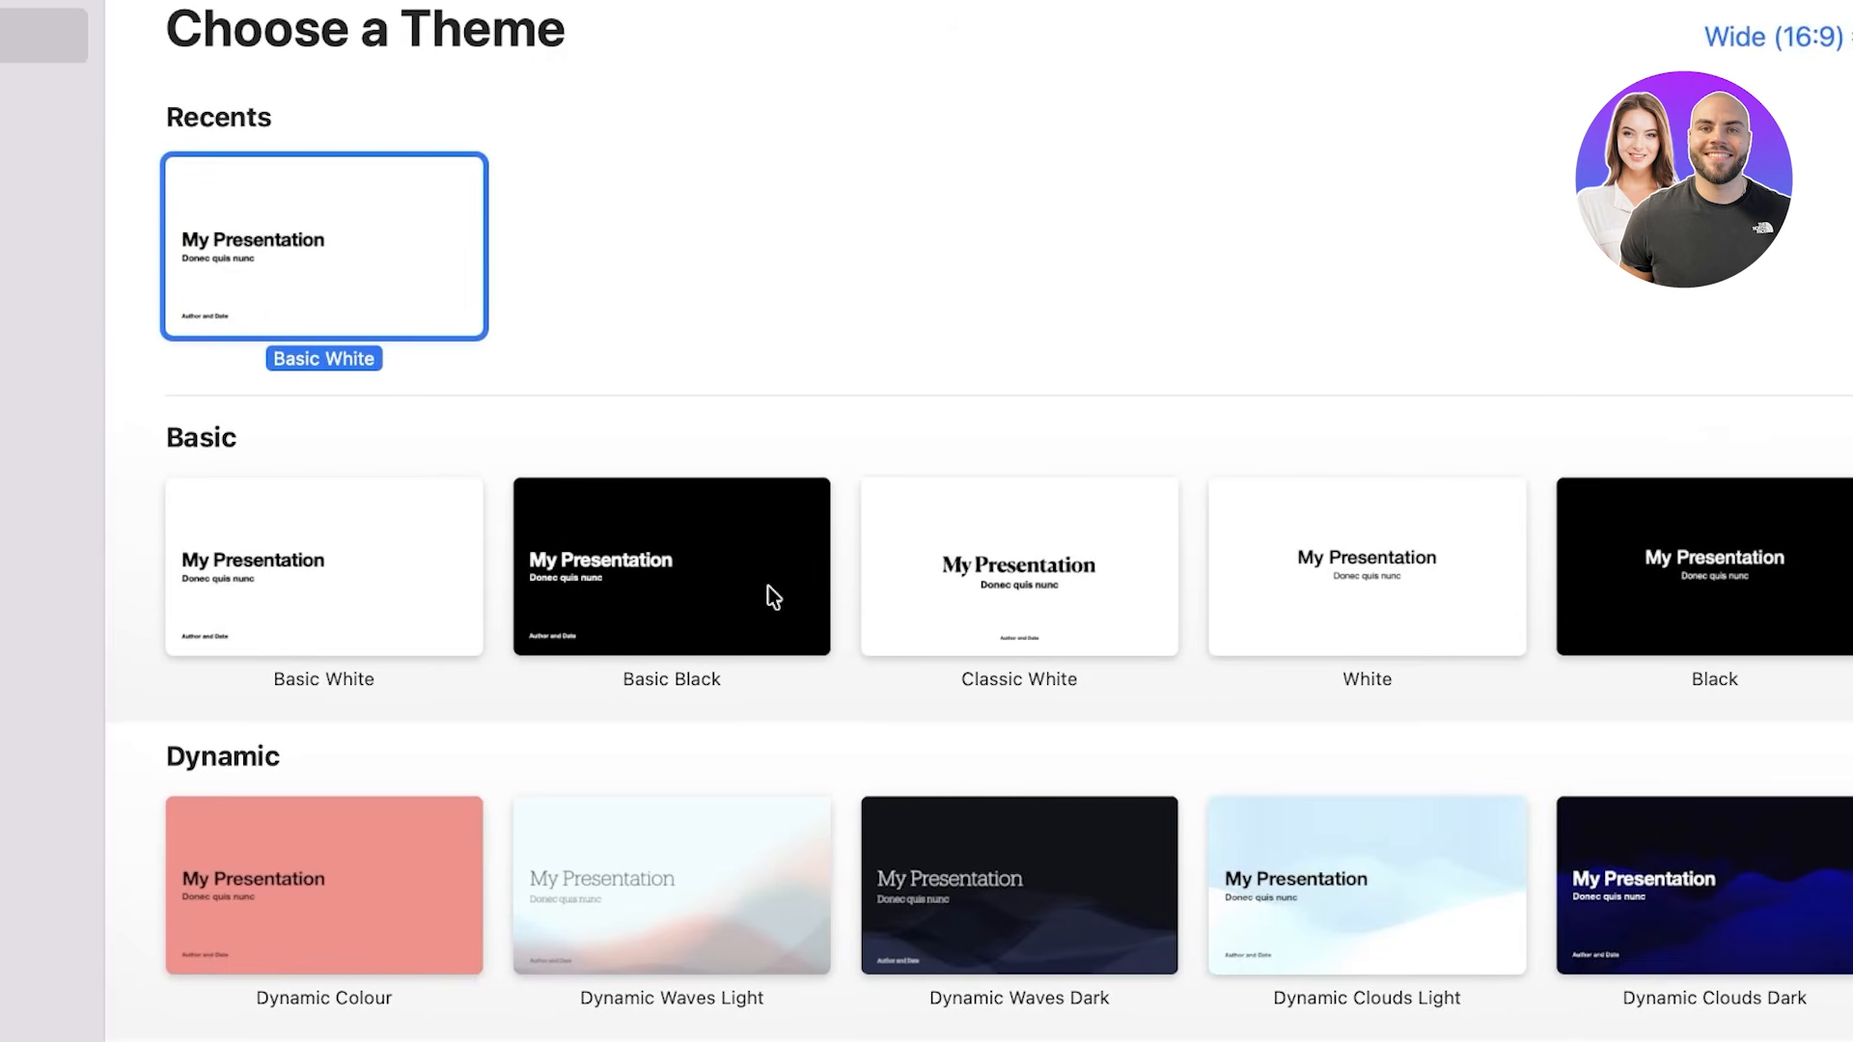
Examine the gallery of all presentation themes from the Basic to the Editorial group.
scroll(720, 203, down, 10)
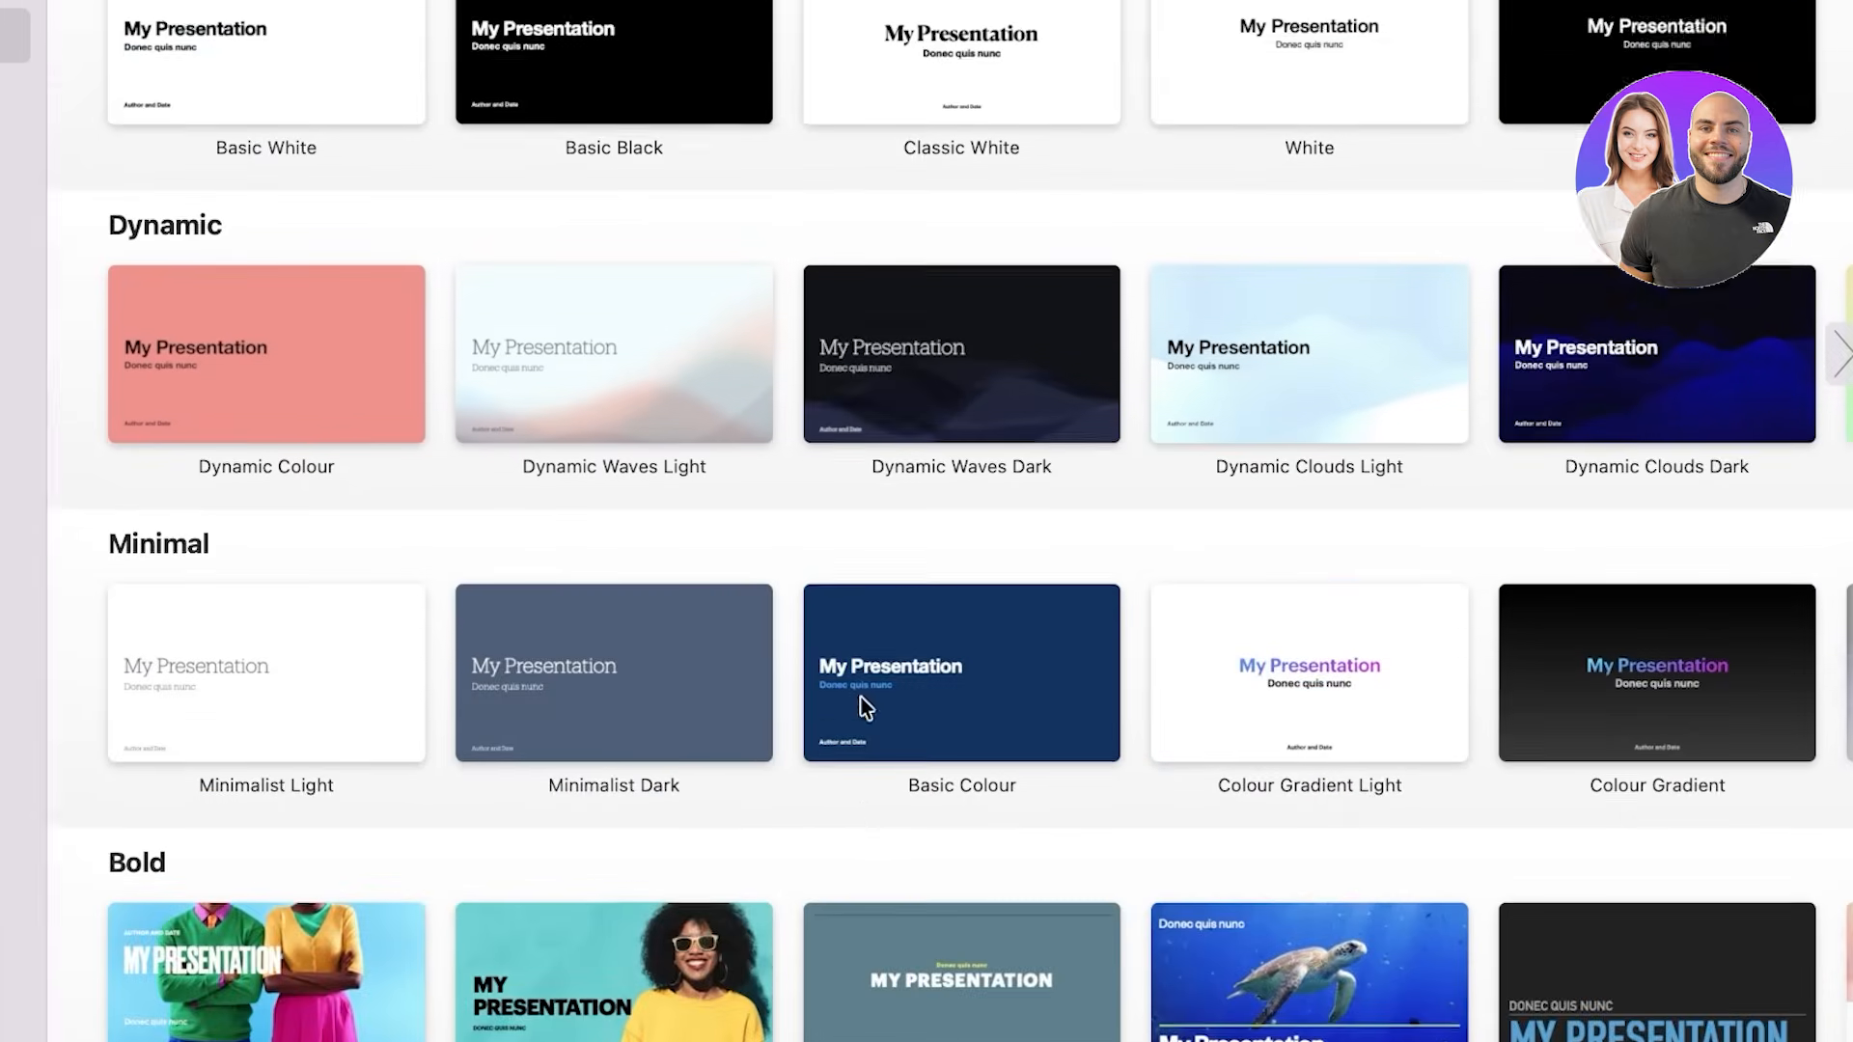
scroll(862, 708, down, 5)
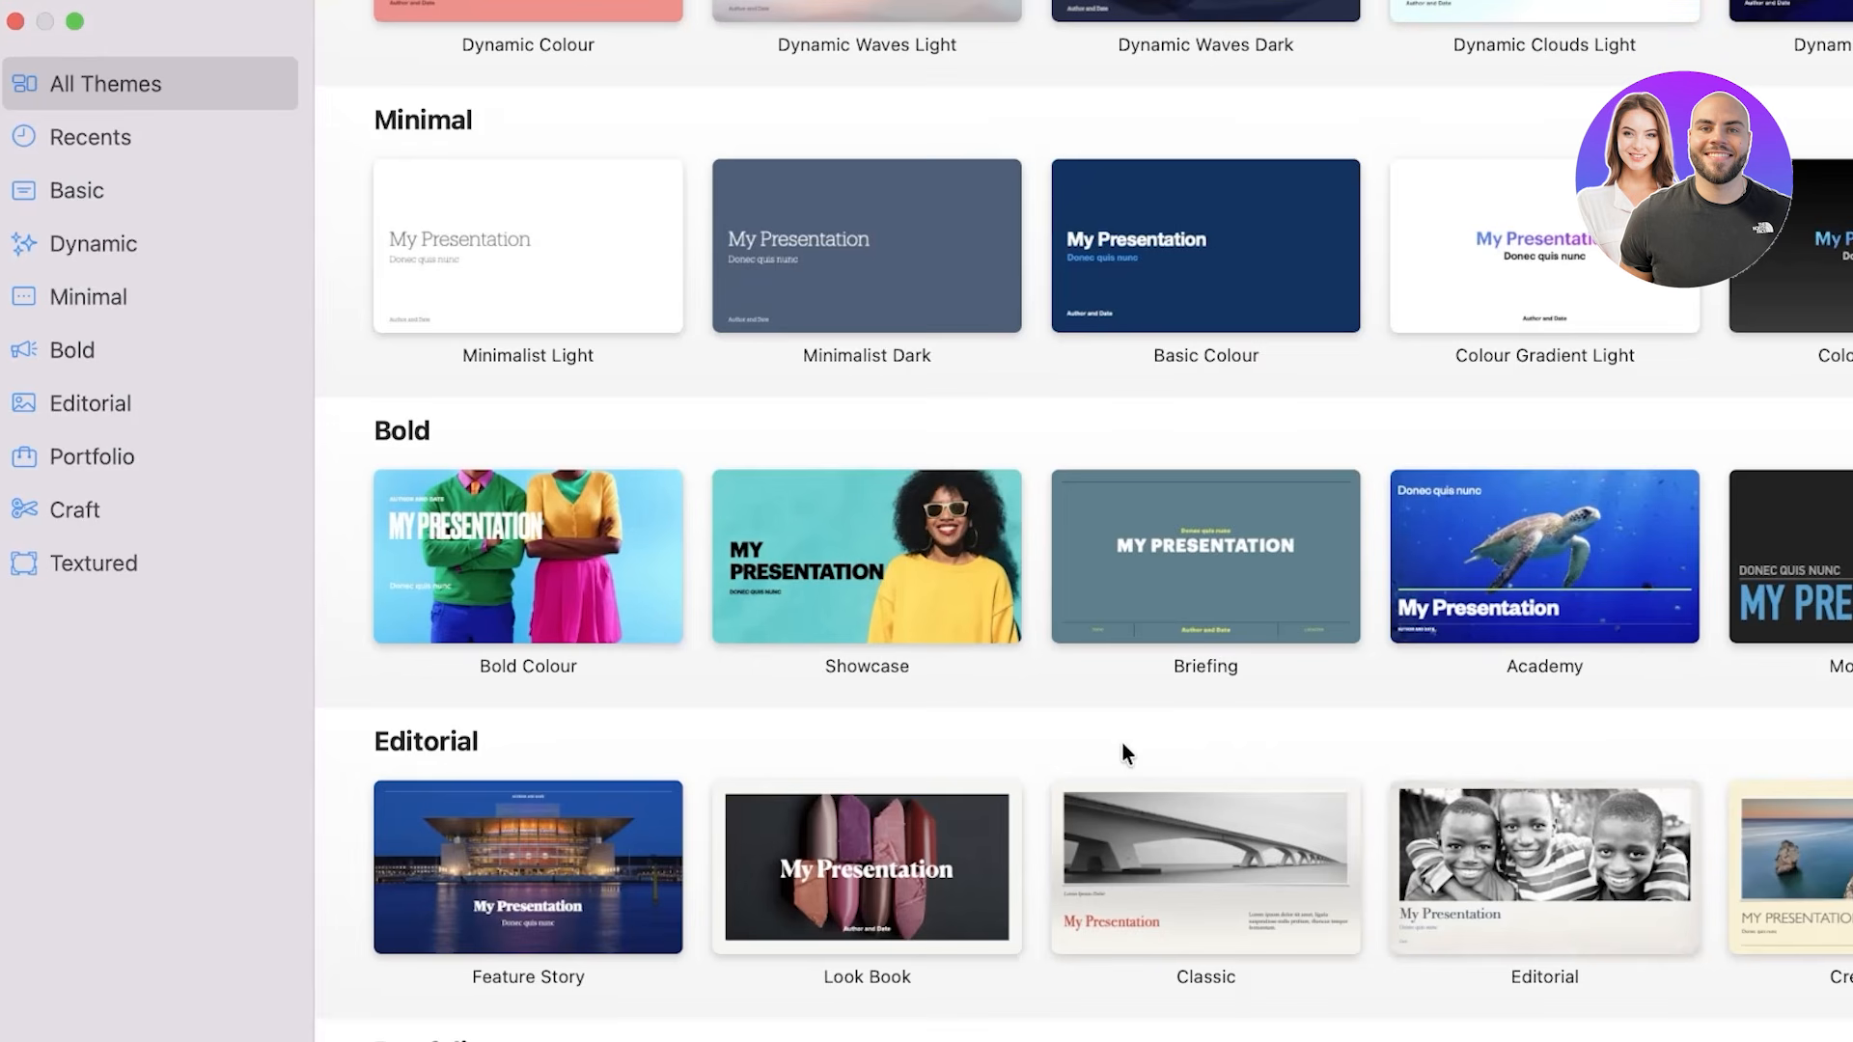
scroll(635, 406, up, 10)
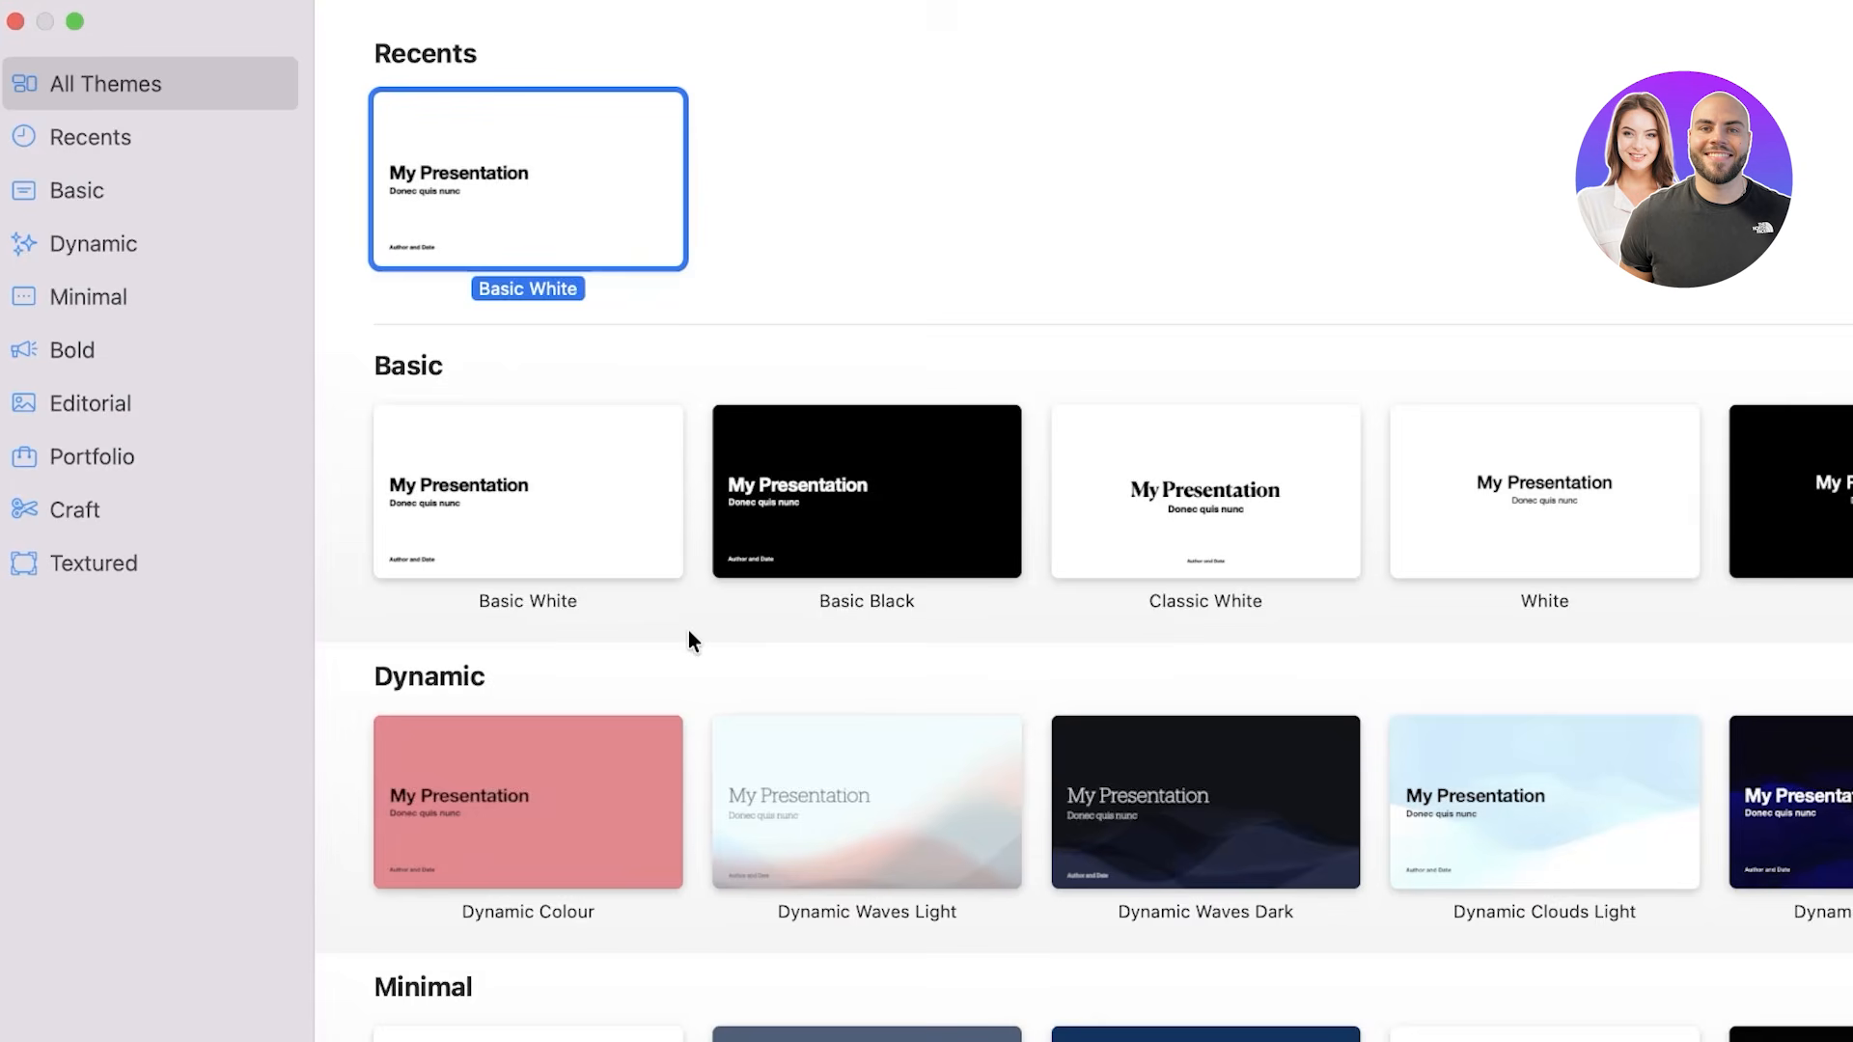
scroll(689, 639, up, 2)
Look through the theme categories one by one, from Recents down to Textured and back up to Basic.
click(147, 128)
click(133, 211)
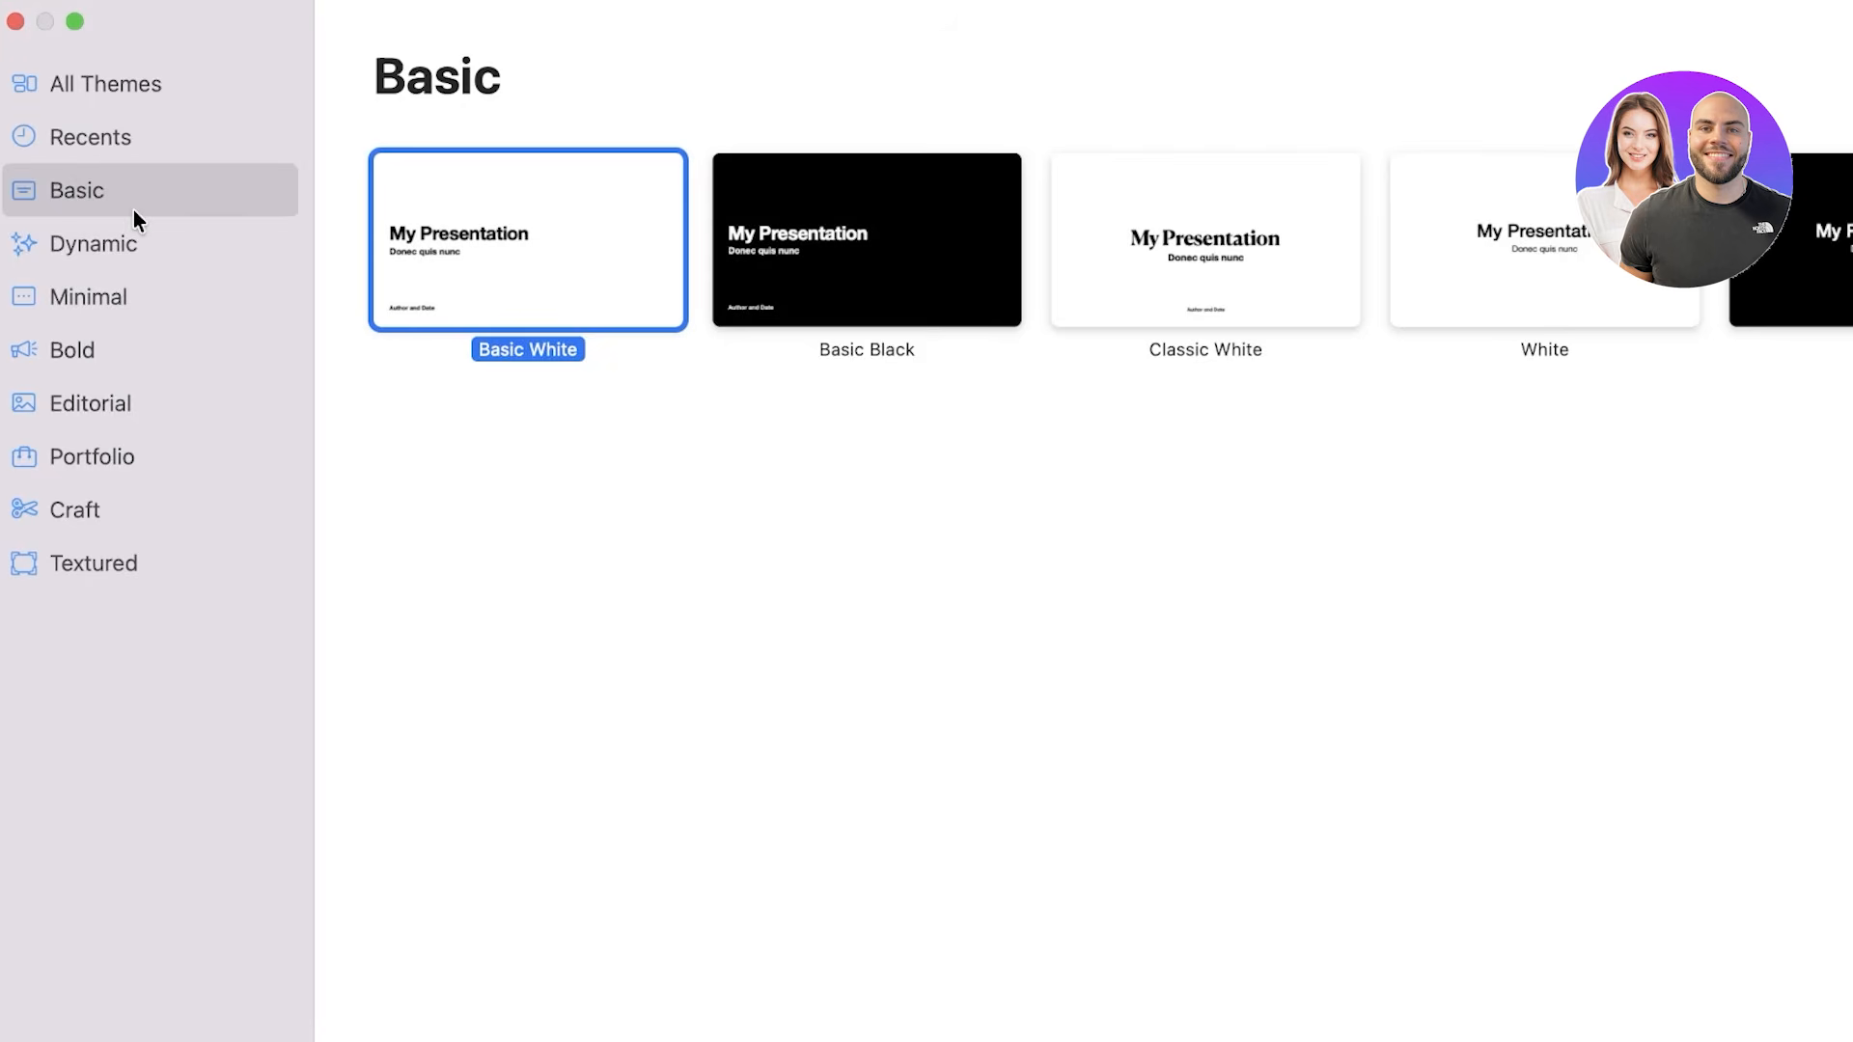
click(137, 249)
click(134, 292)
click(127, 348)
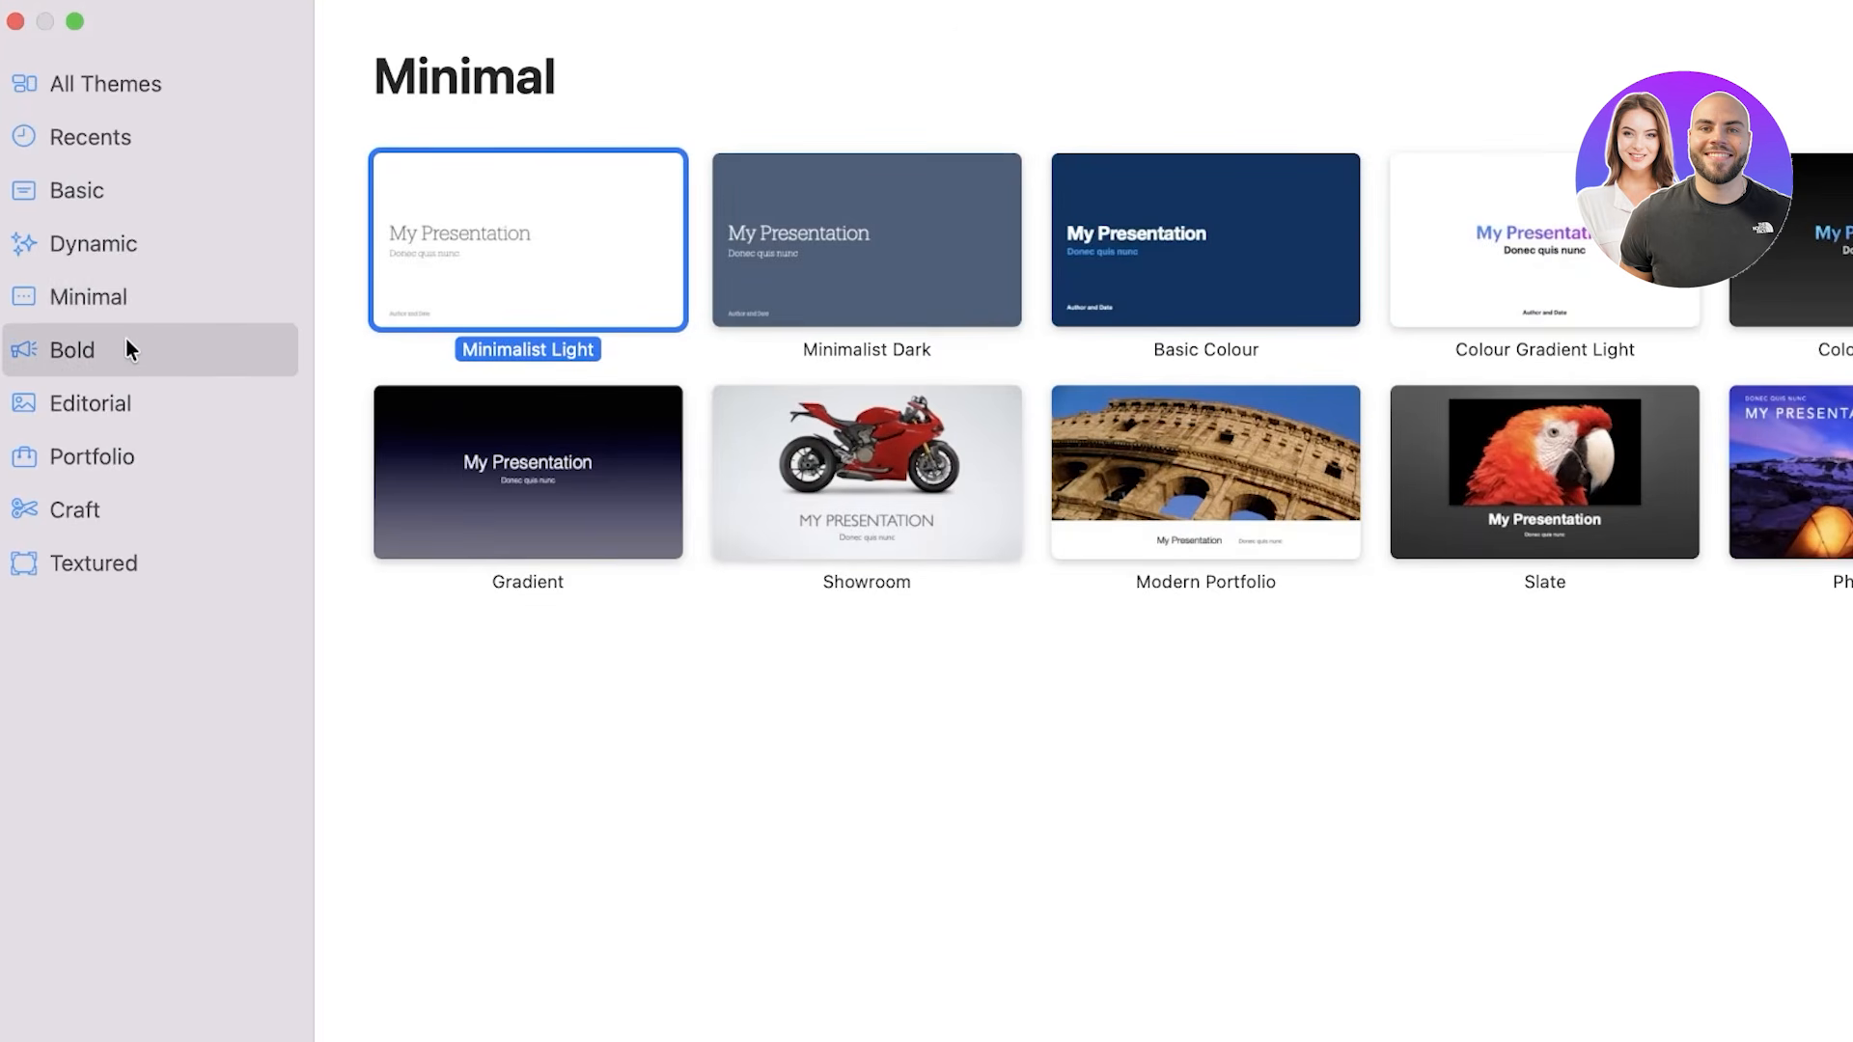
click(120, 391)
click(132, 451)
click(152, 510)
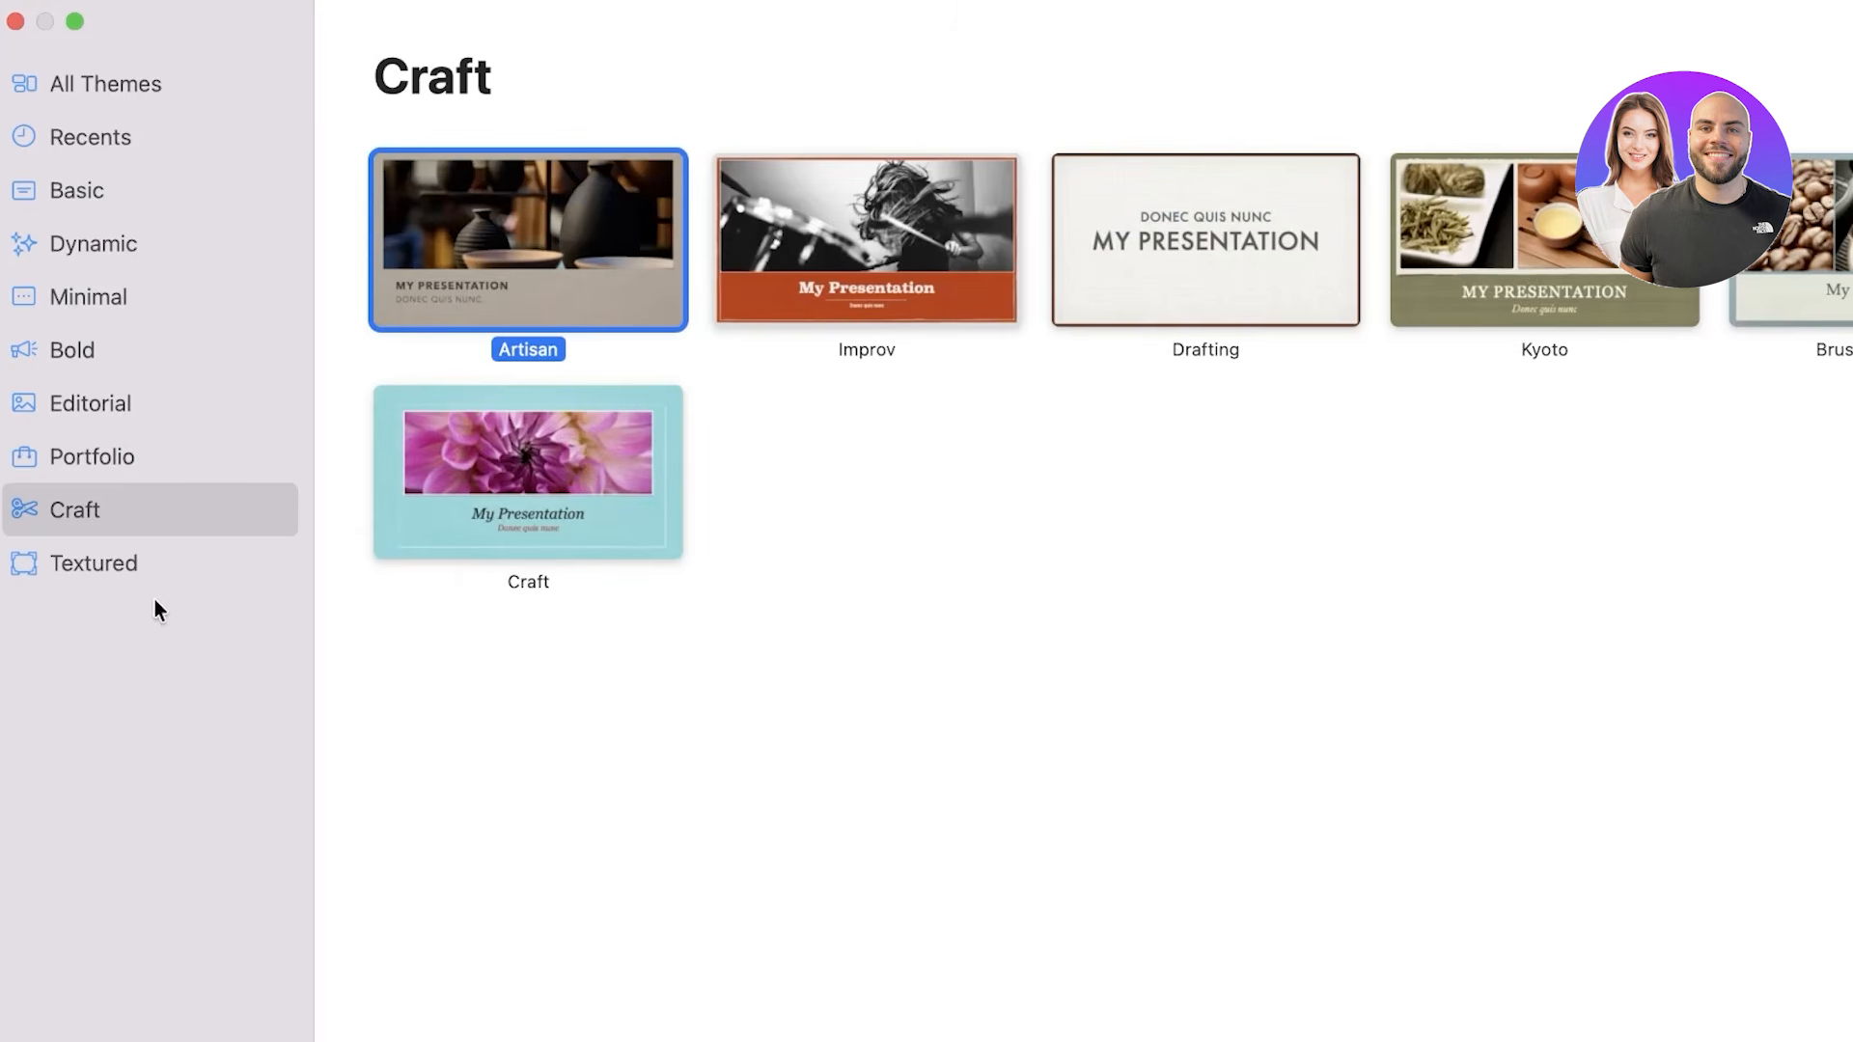
click(166, 555)
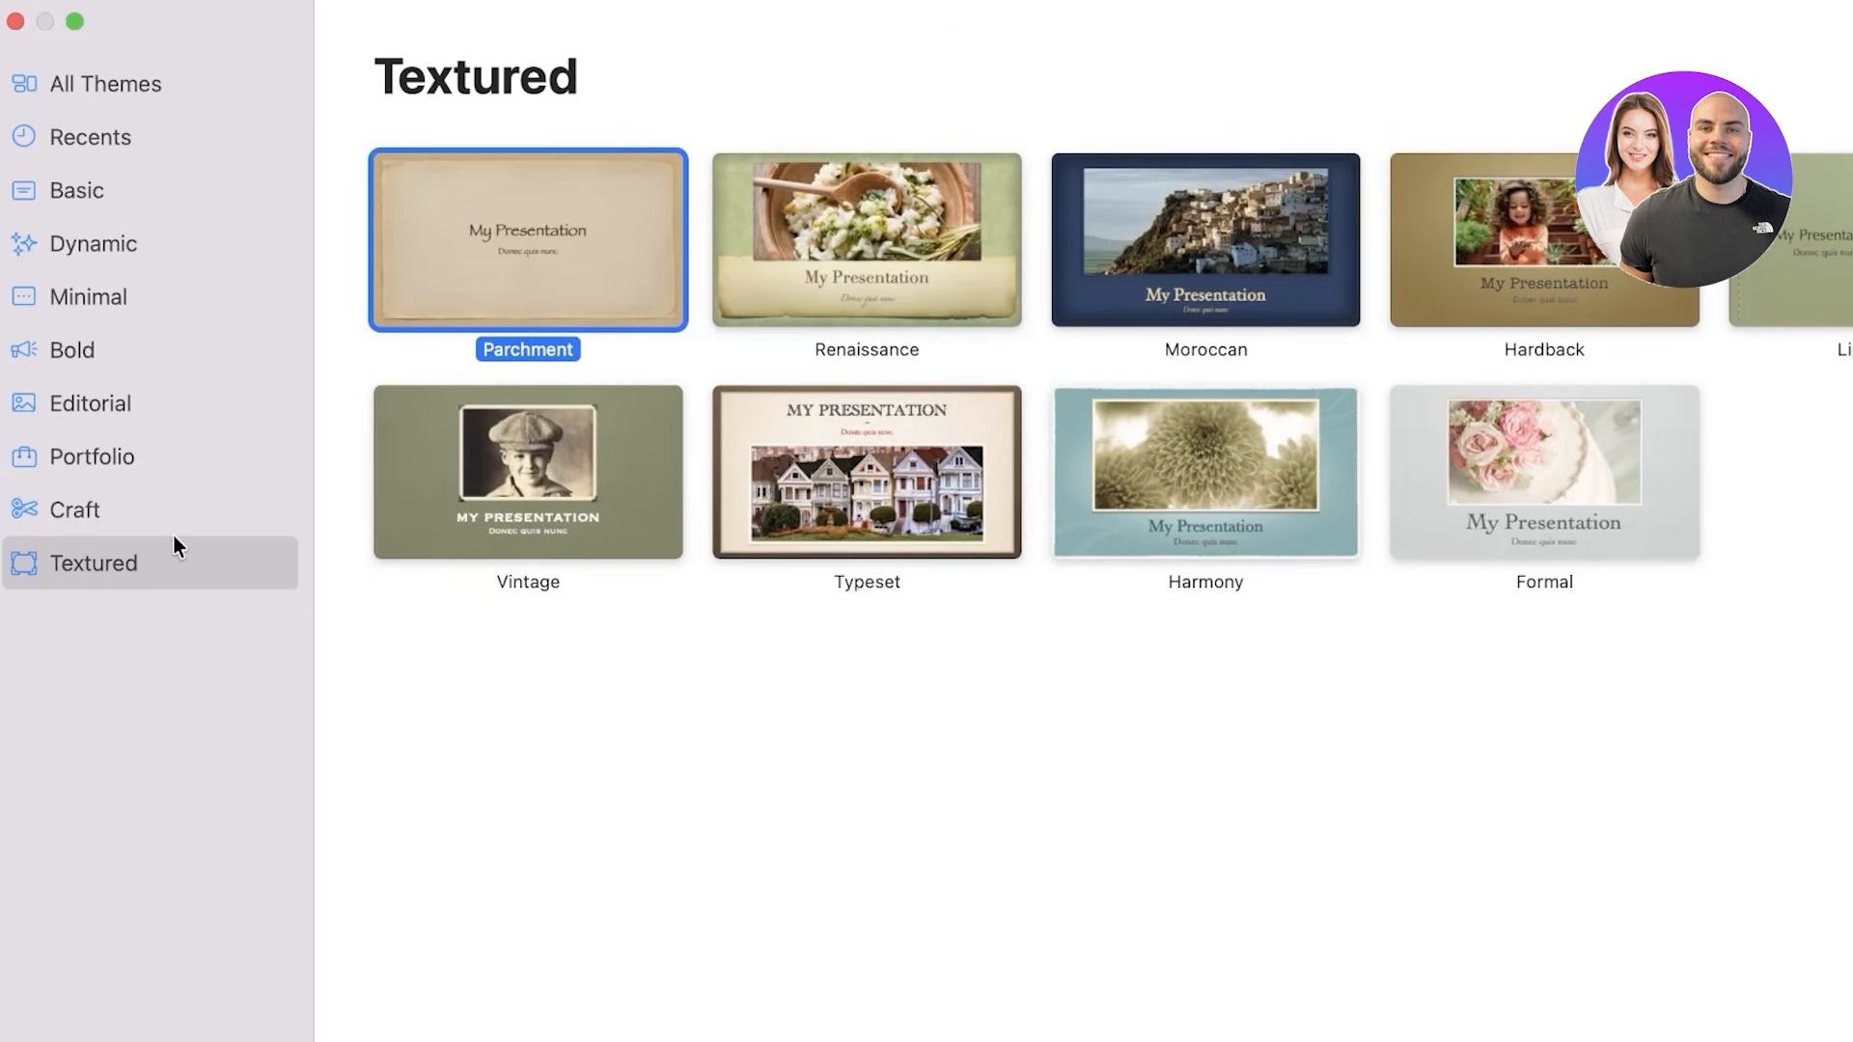
click(170, 527)
click(177, 444)
click(175, 404)
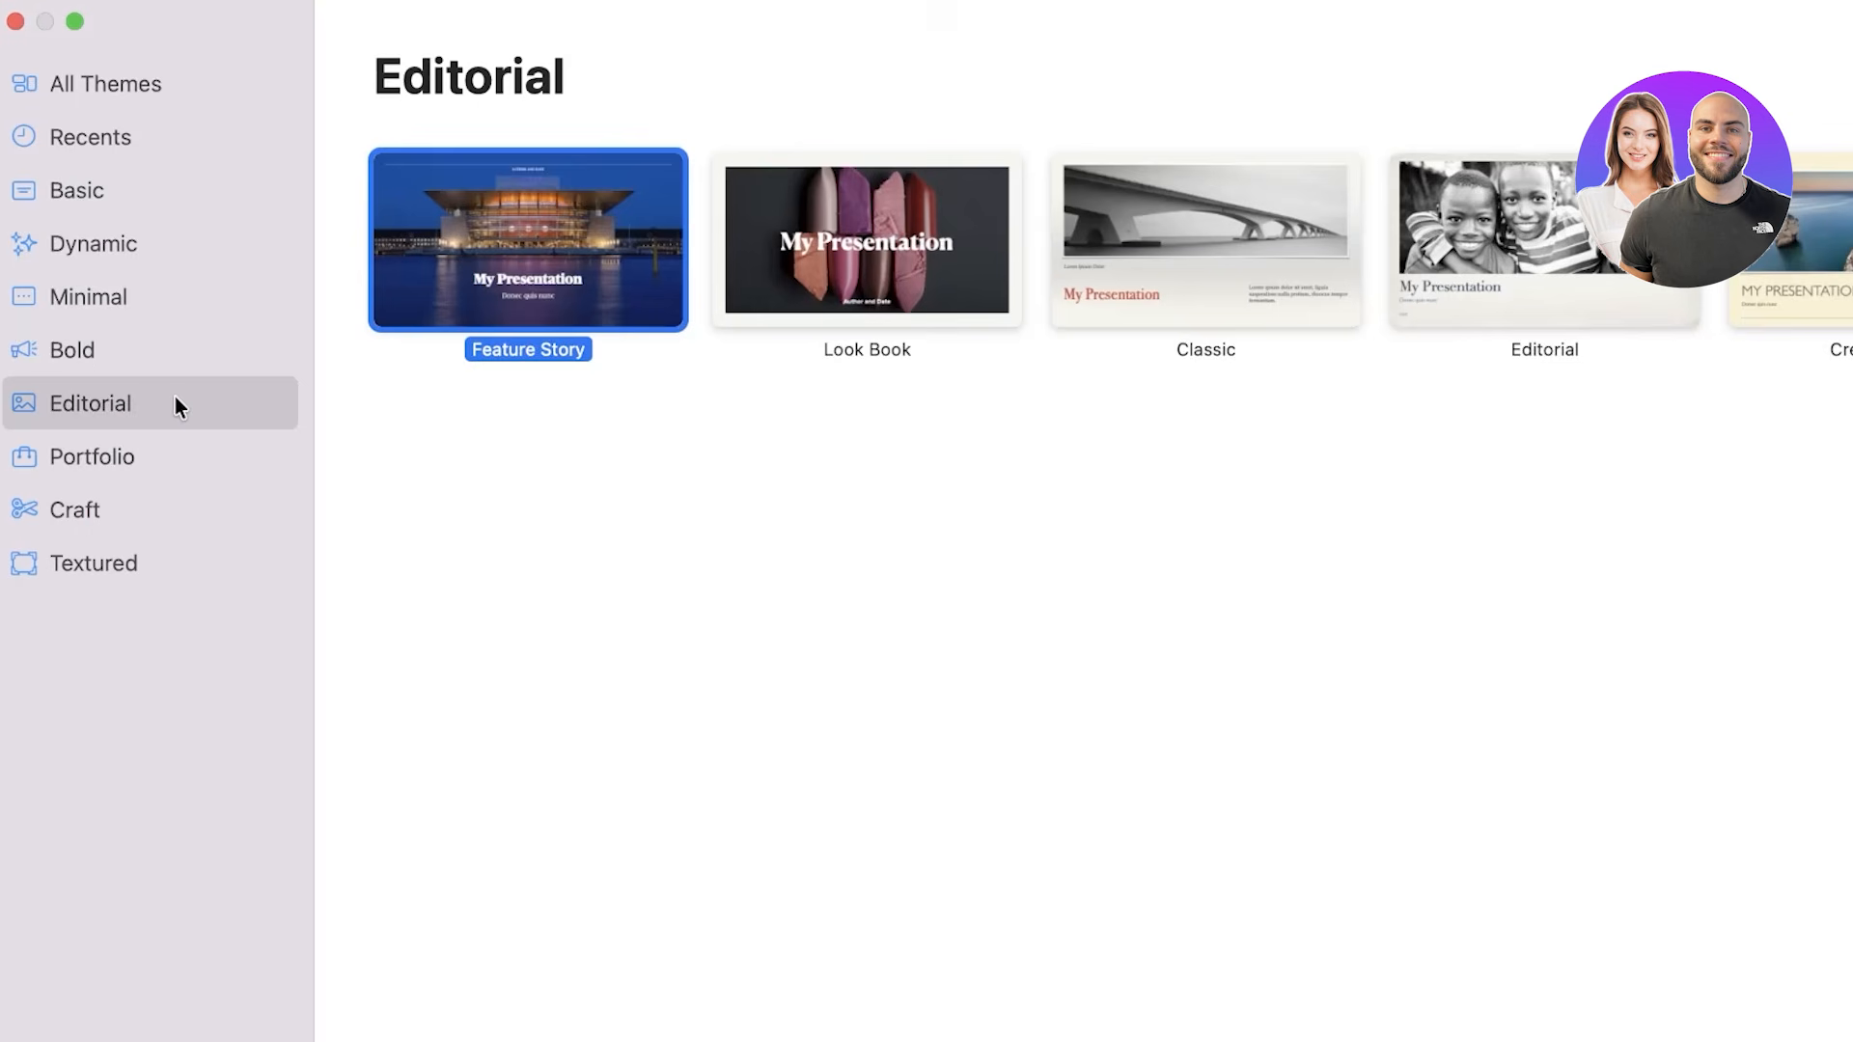
click(172, 349)
click(176, 290)
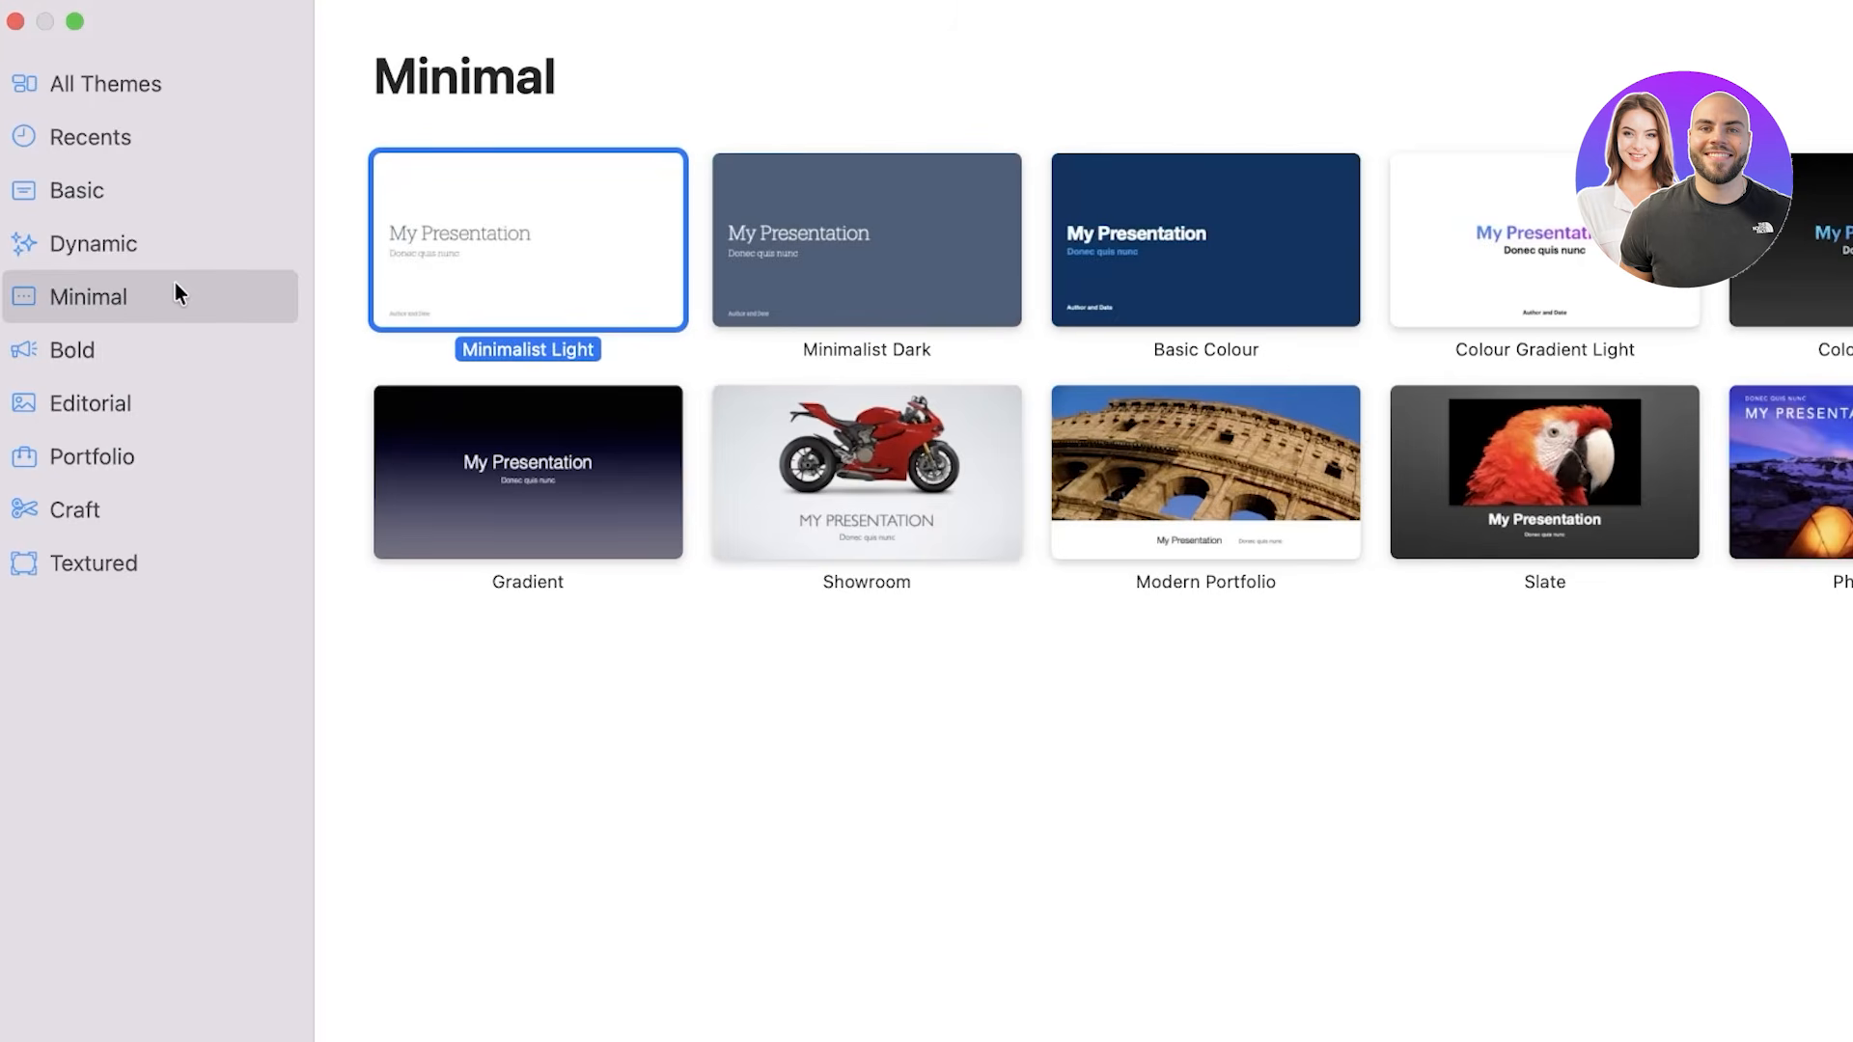
click(133, 218)
click(128, 192)
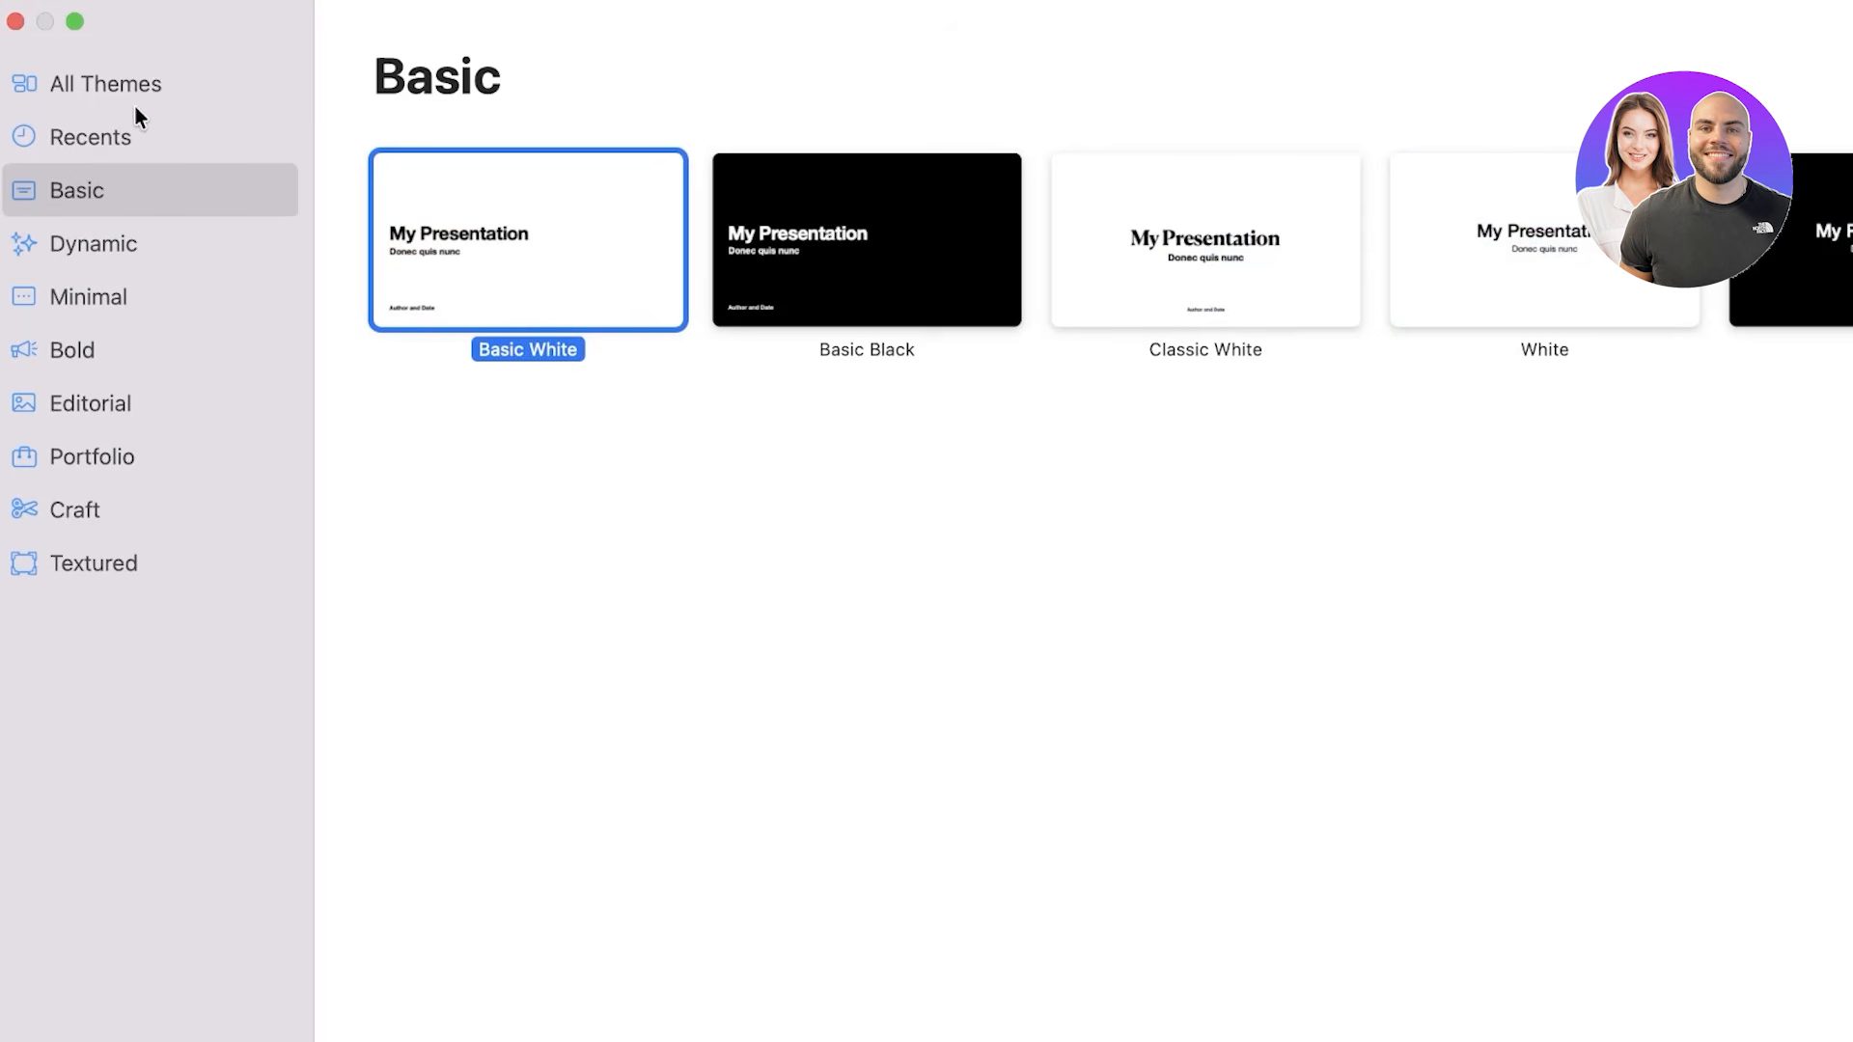
Return to the gallery of all themes and review every group down to Textured.
click(135, 104)
scroll(1417, 774, down, 6)
scroll(1438, 753, up, 6)
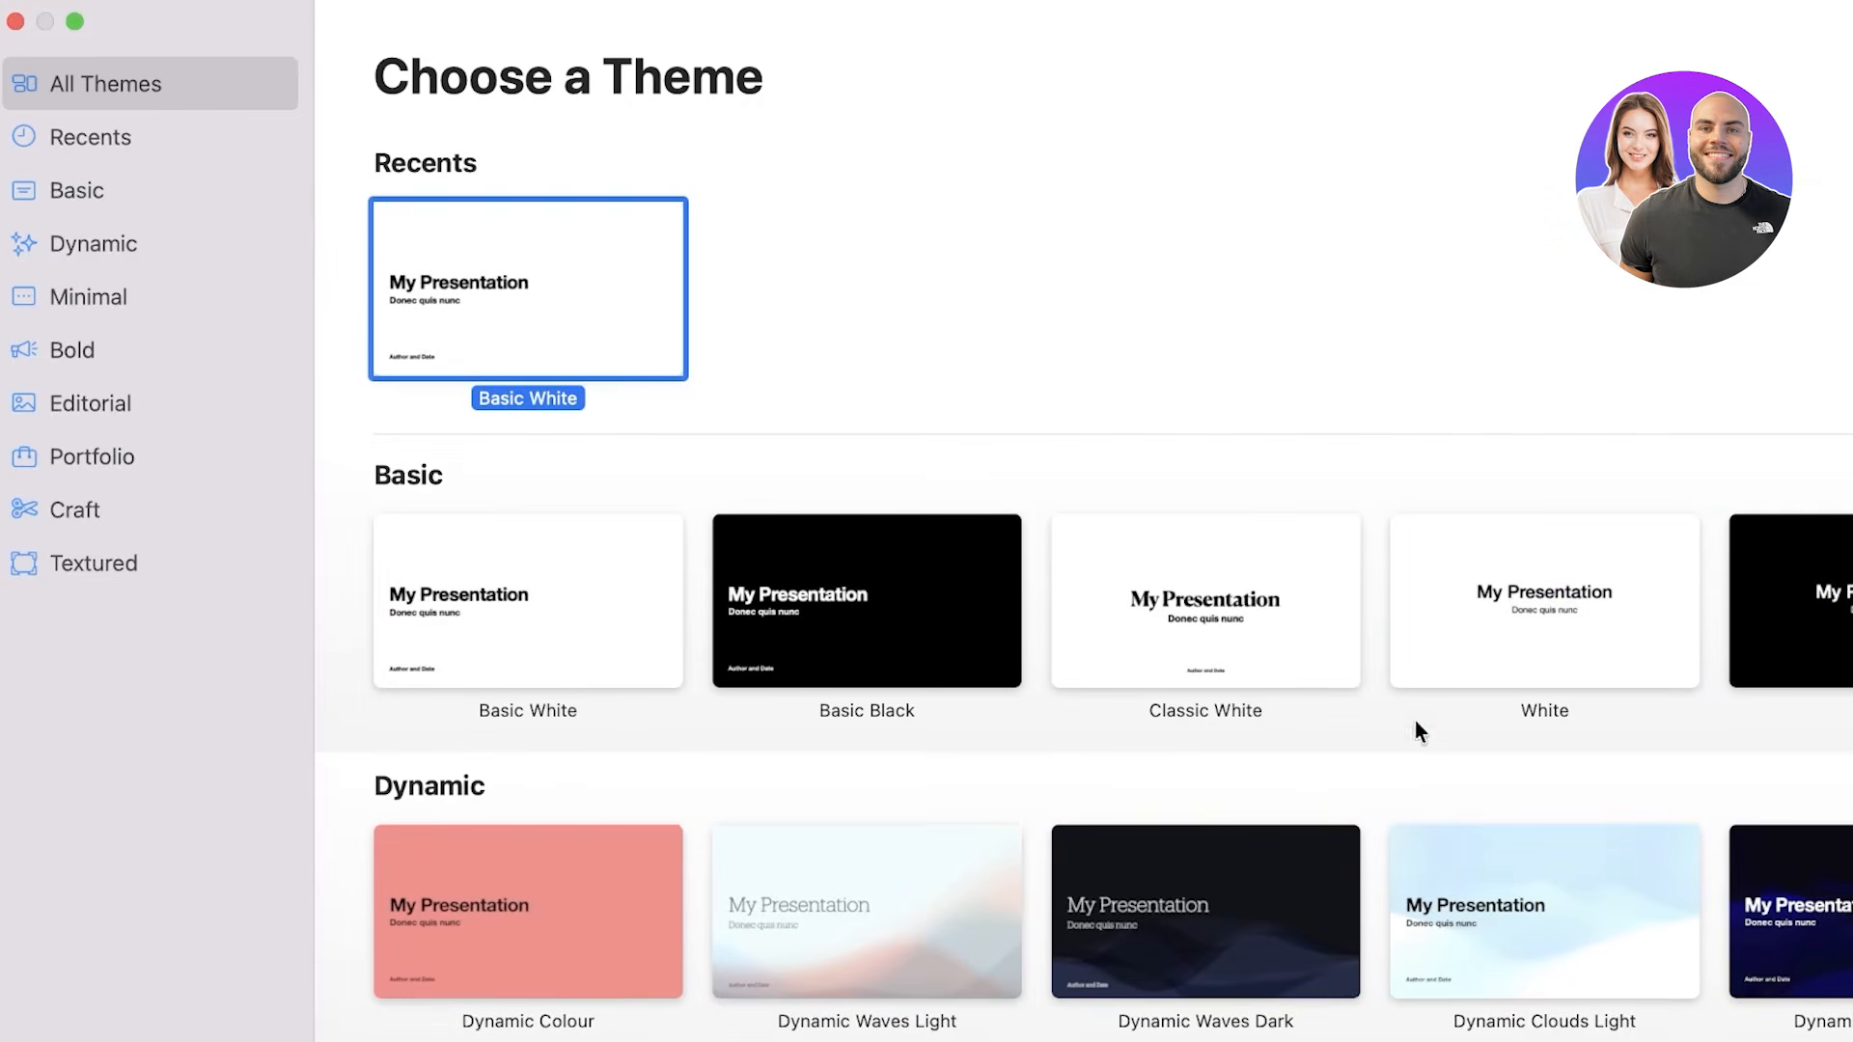
scroll(1178, 593, down, 8)
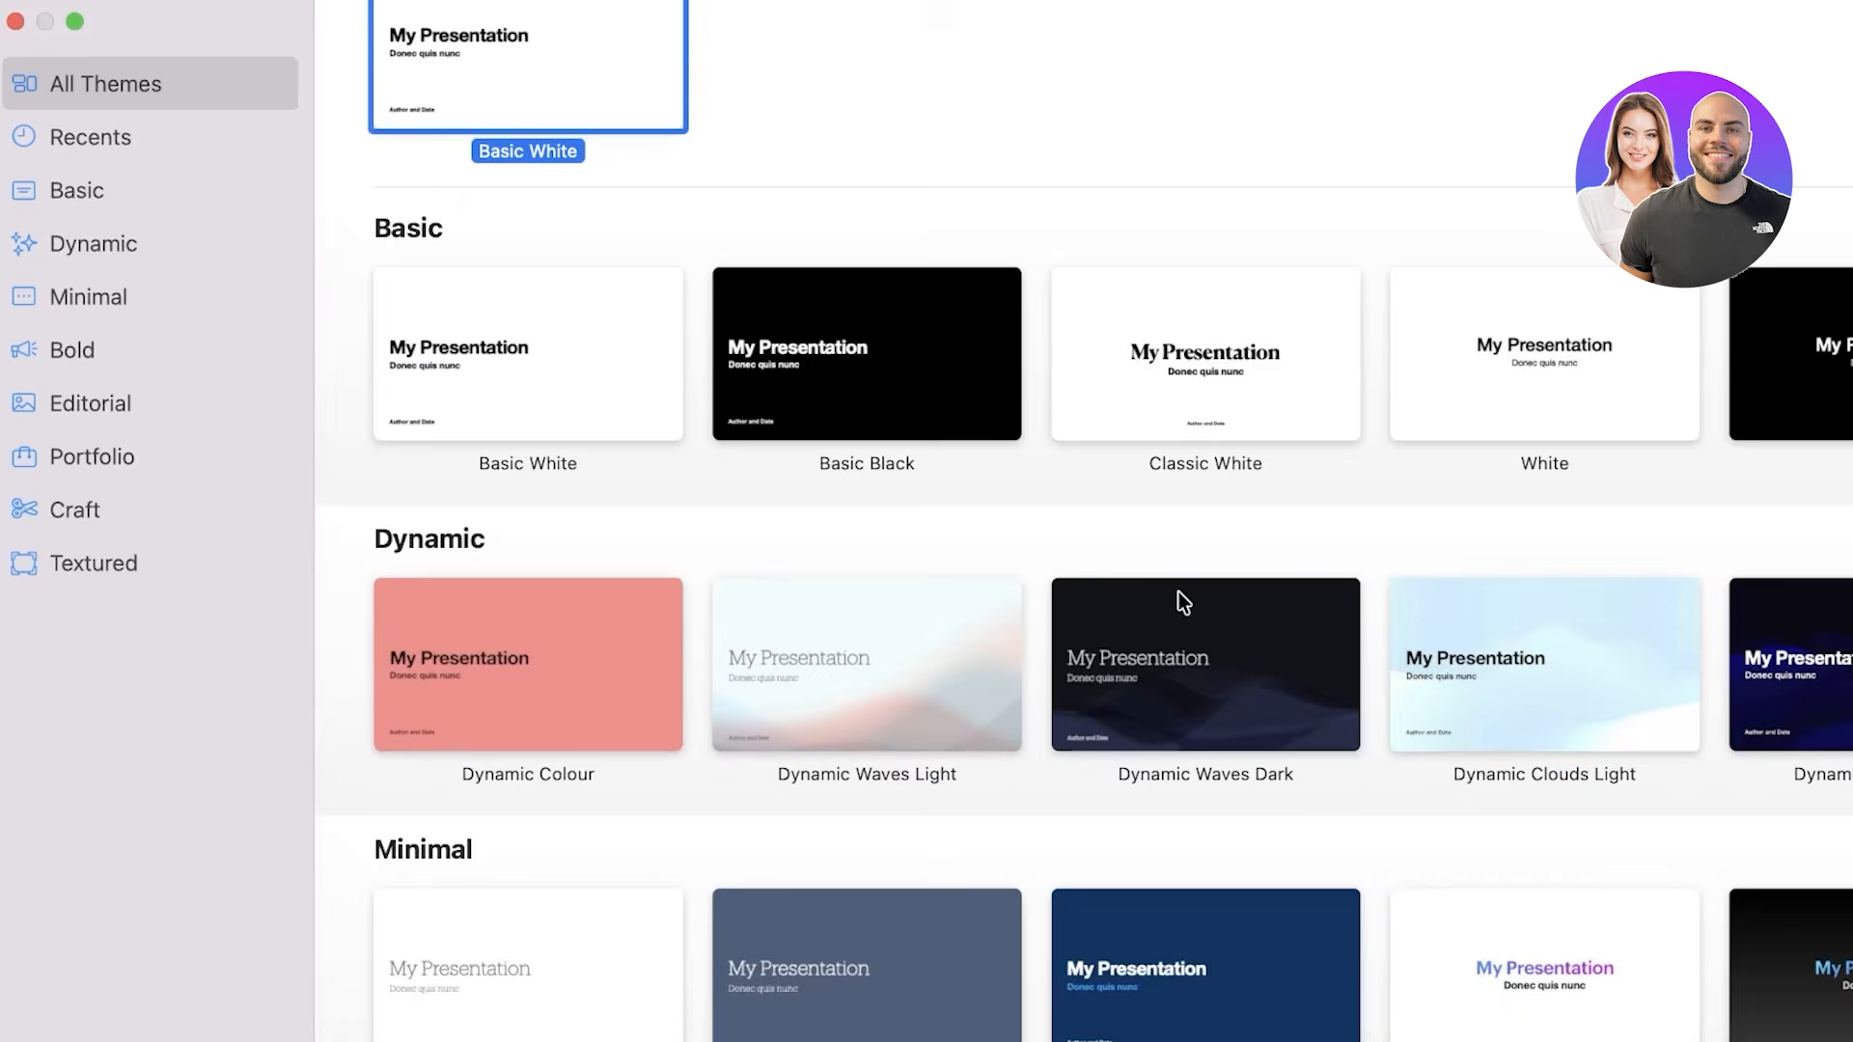
scroll(1199, 612, up, 5)
scroll(1191, 628, down, 10)
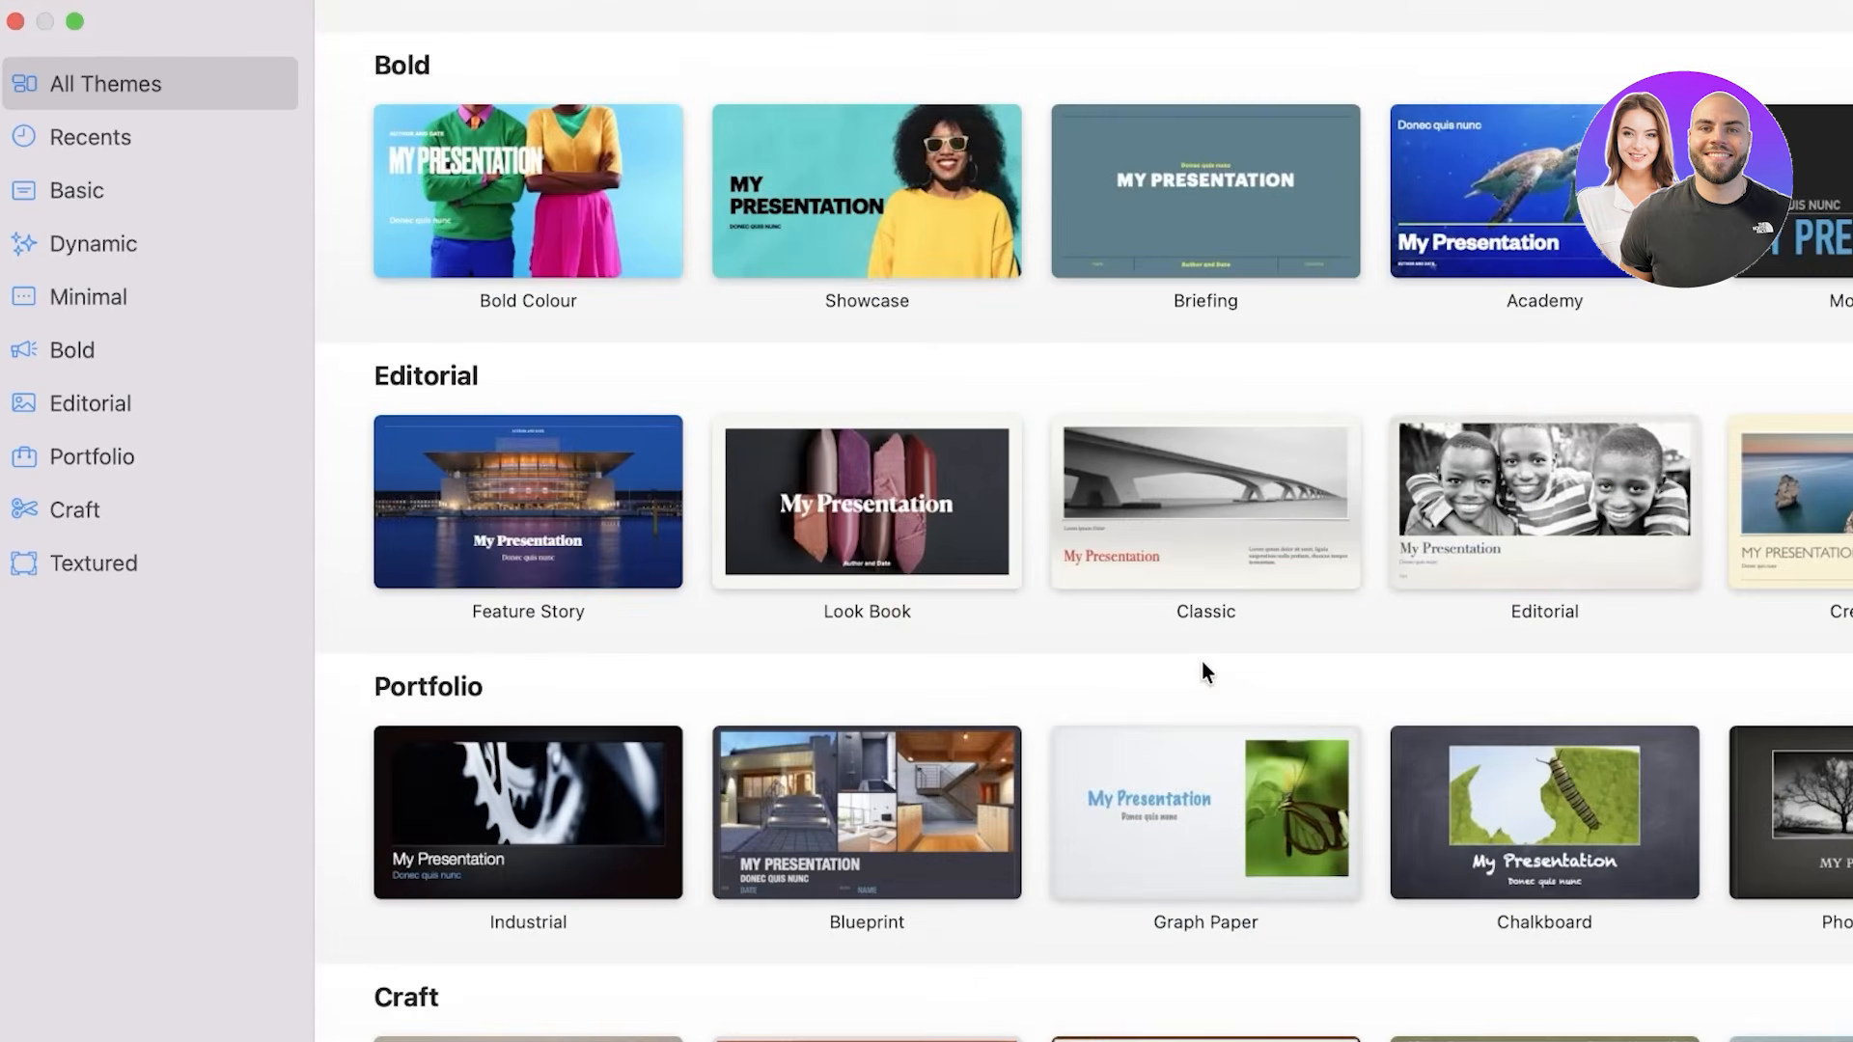
scroll(819, 657, down, 5)
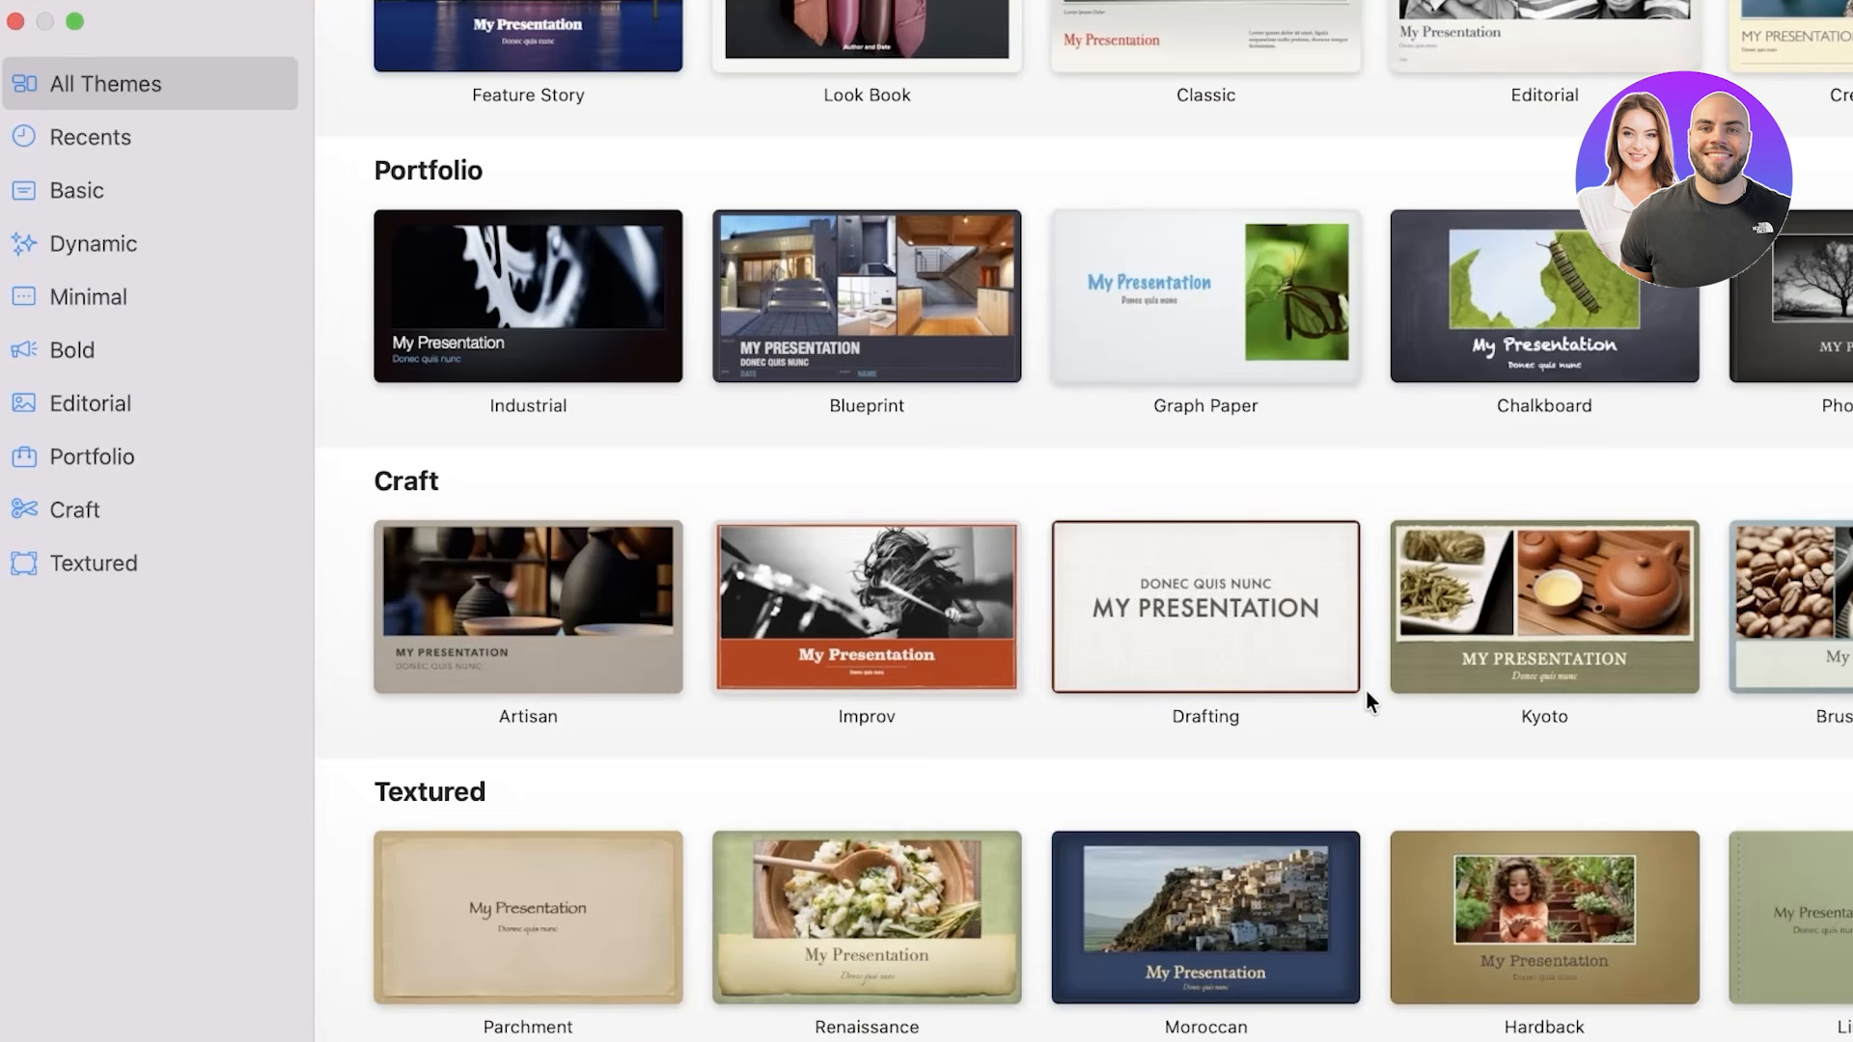
Create a presentation from the Formal theme in the Textured category and give its slide the Photo layout.
click(130, 552)
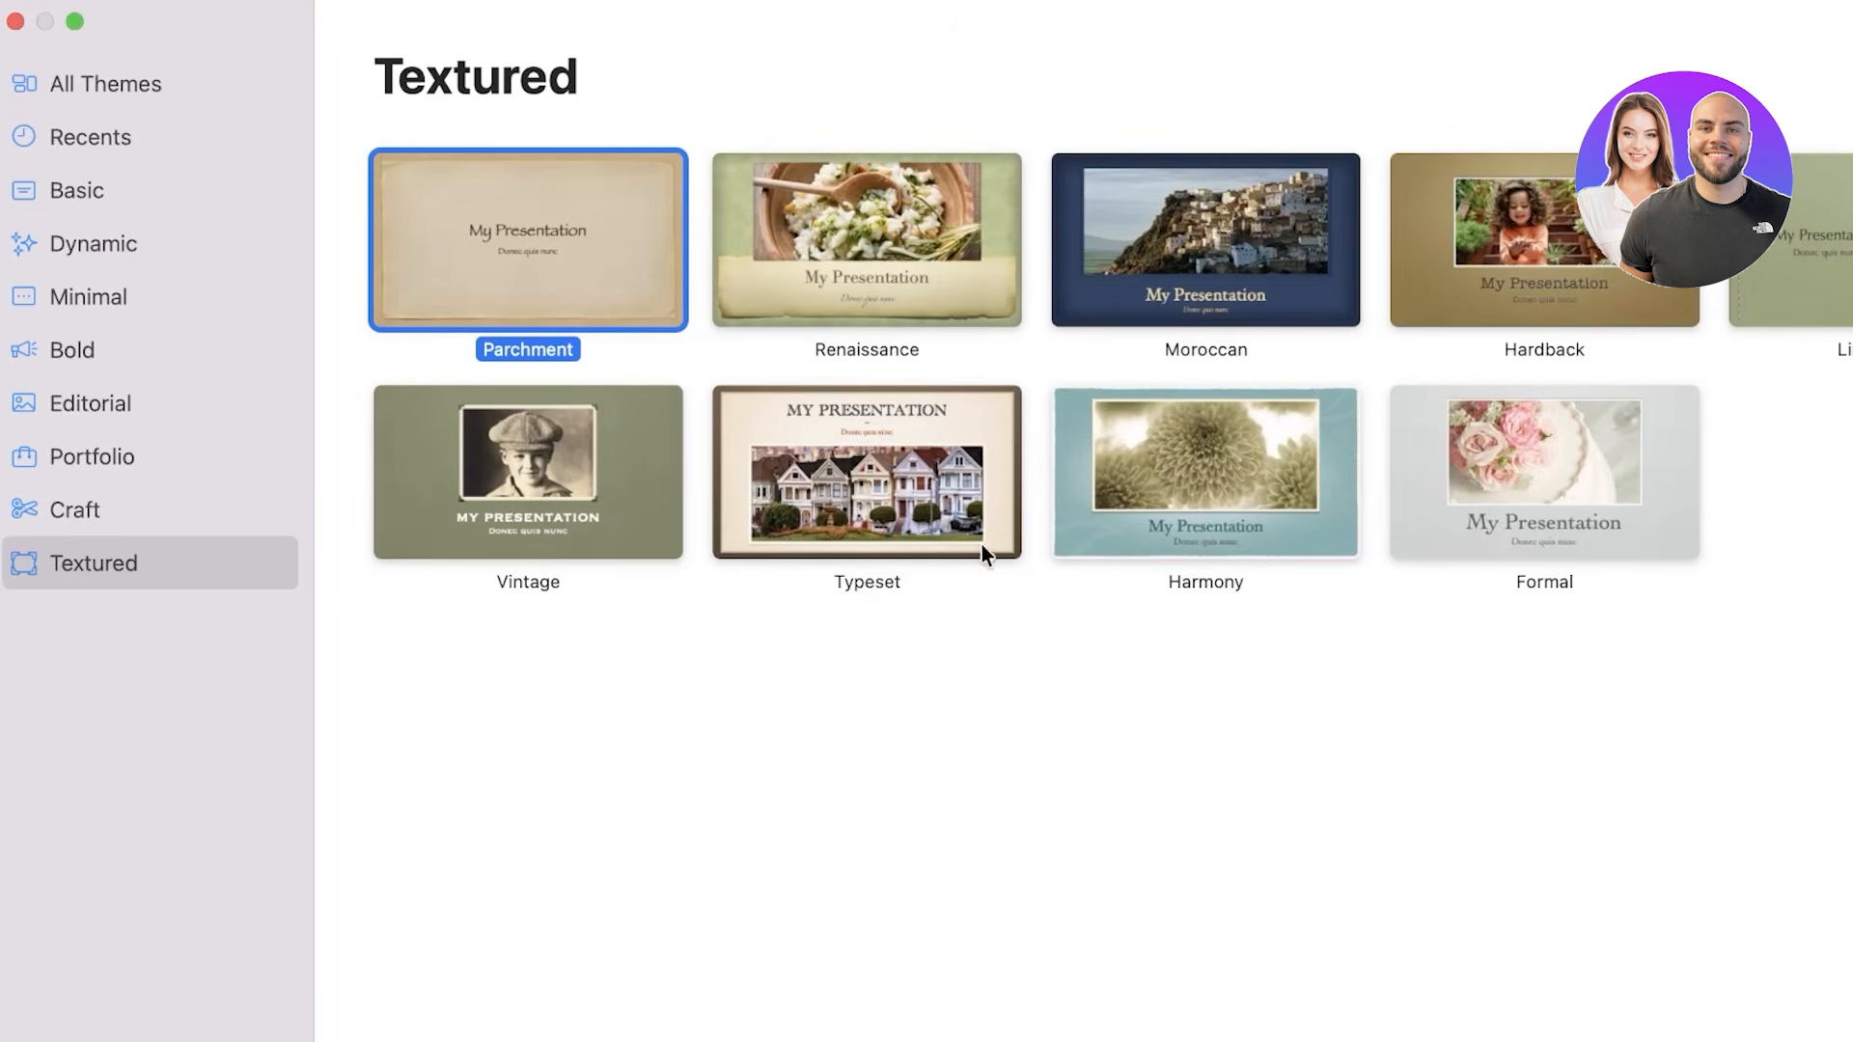
click(1467, 428)
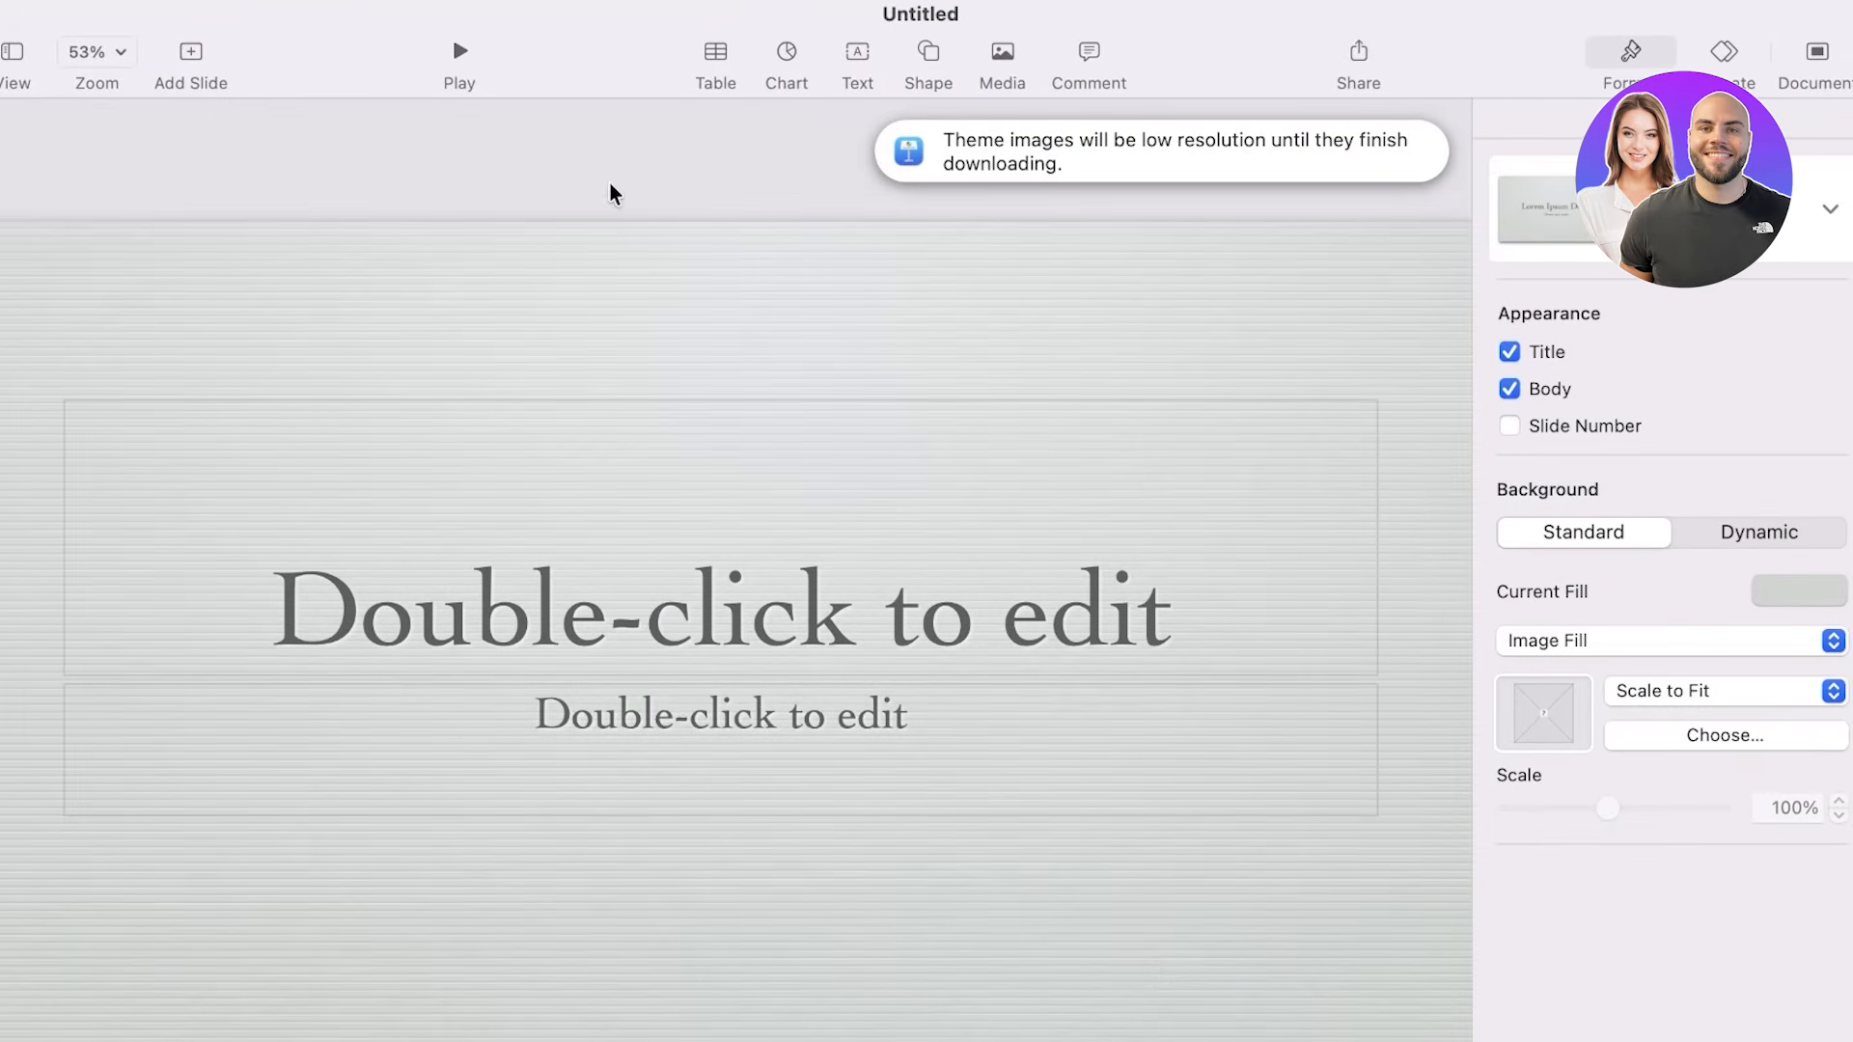
click(1794, 205)
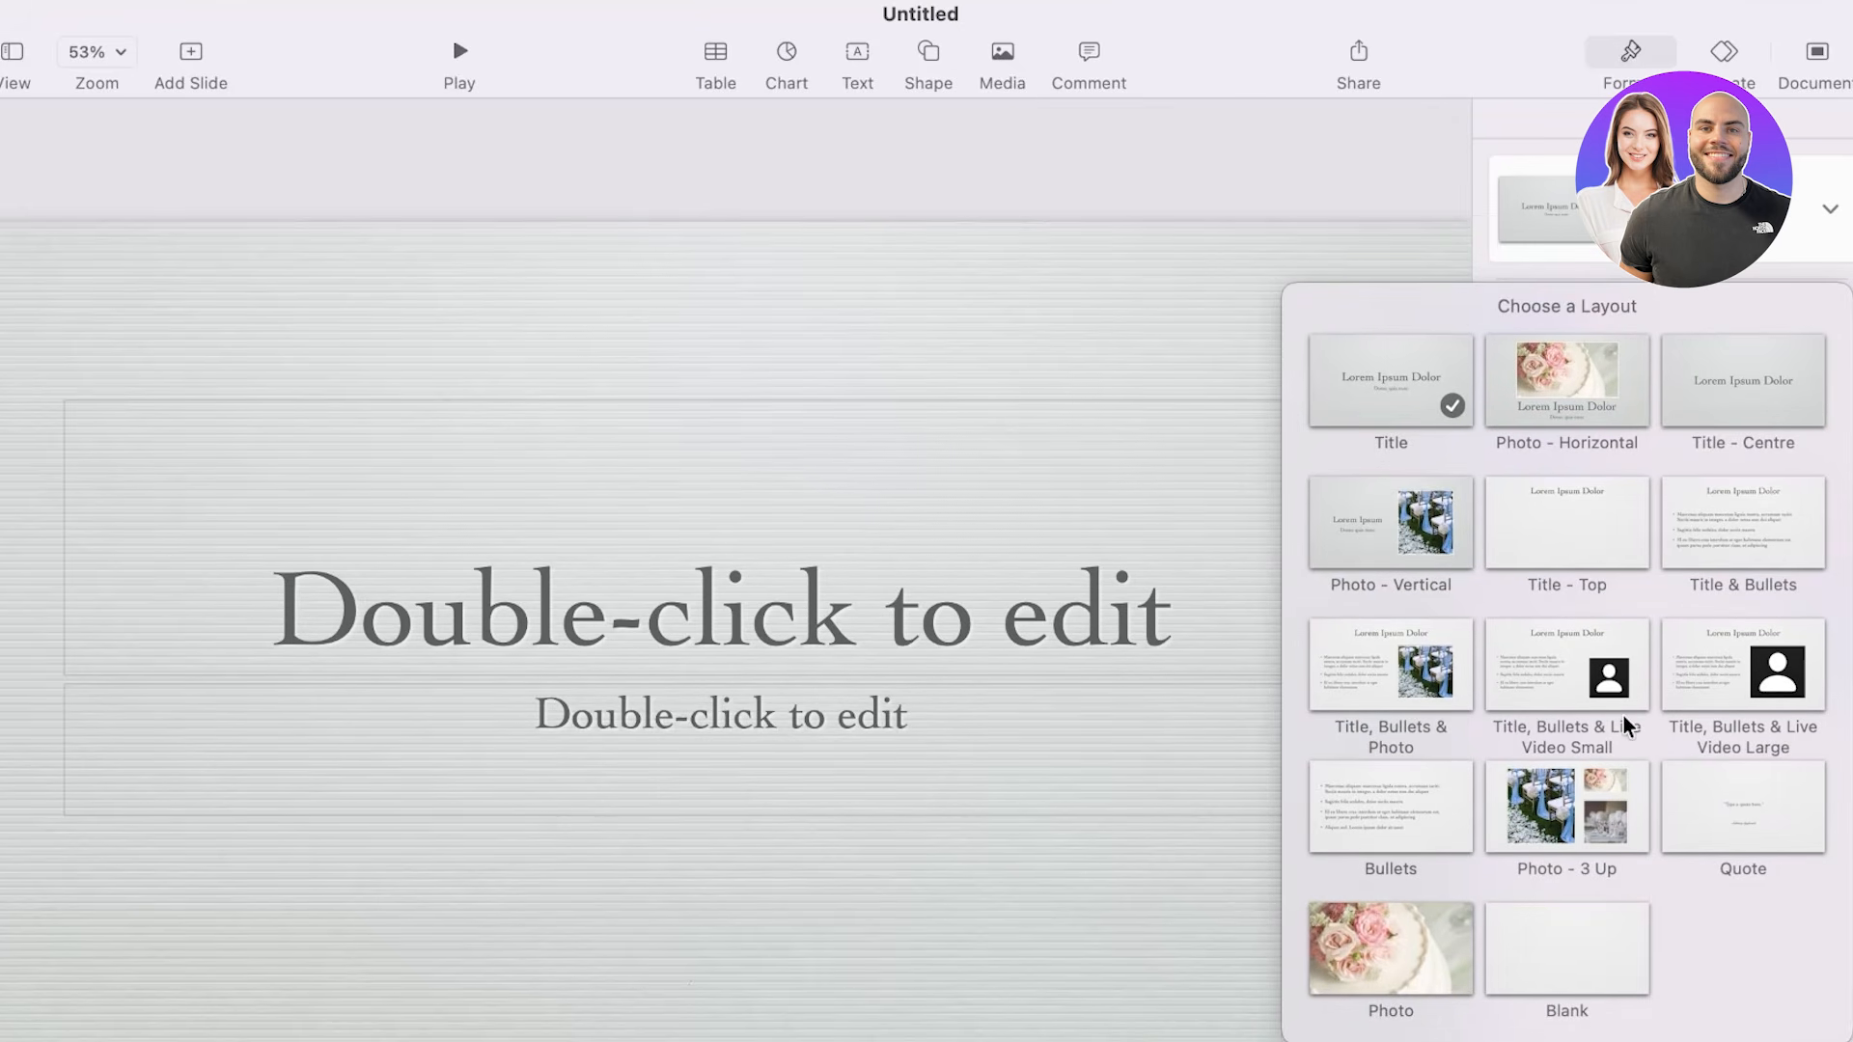
click(1422, 951)
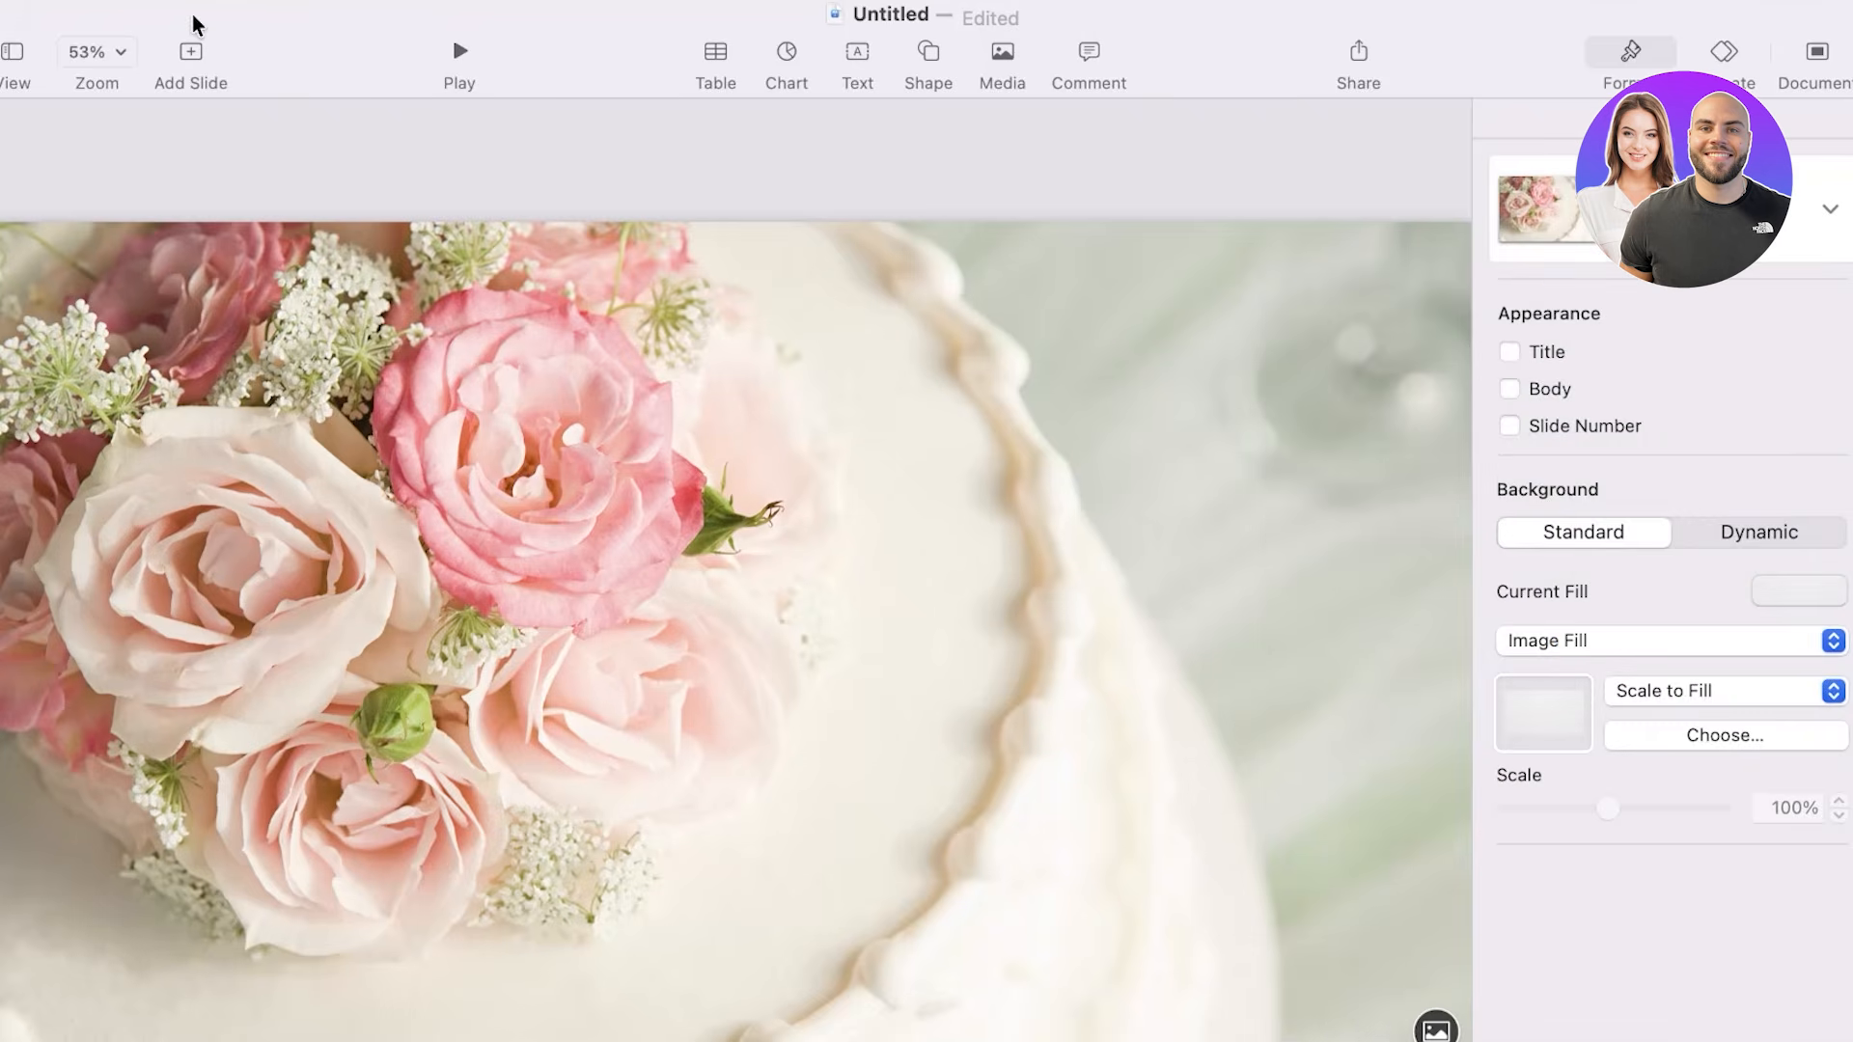
Close the Formal presentation and create a new one with the Basic White theme.
key(super+w)
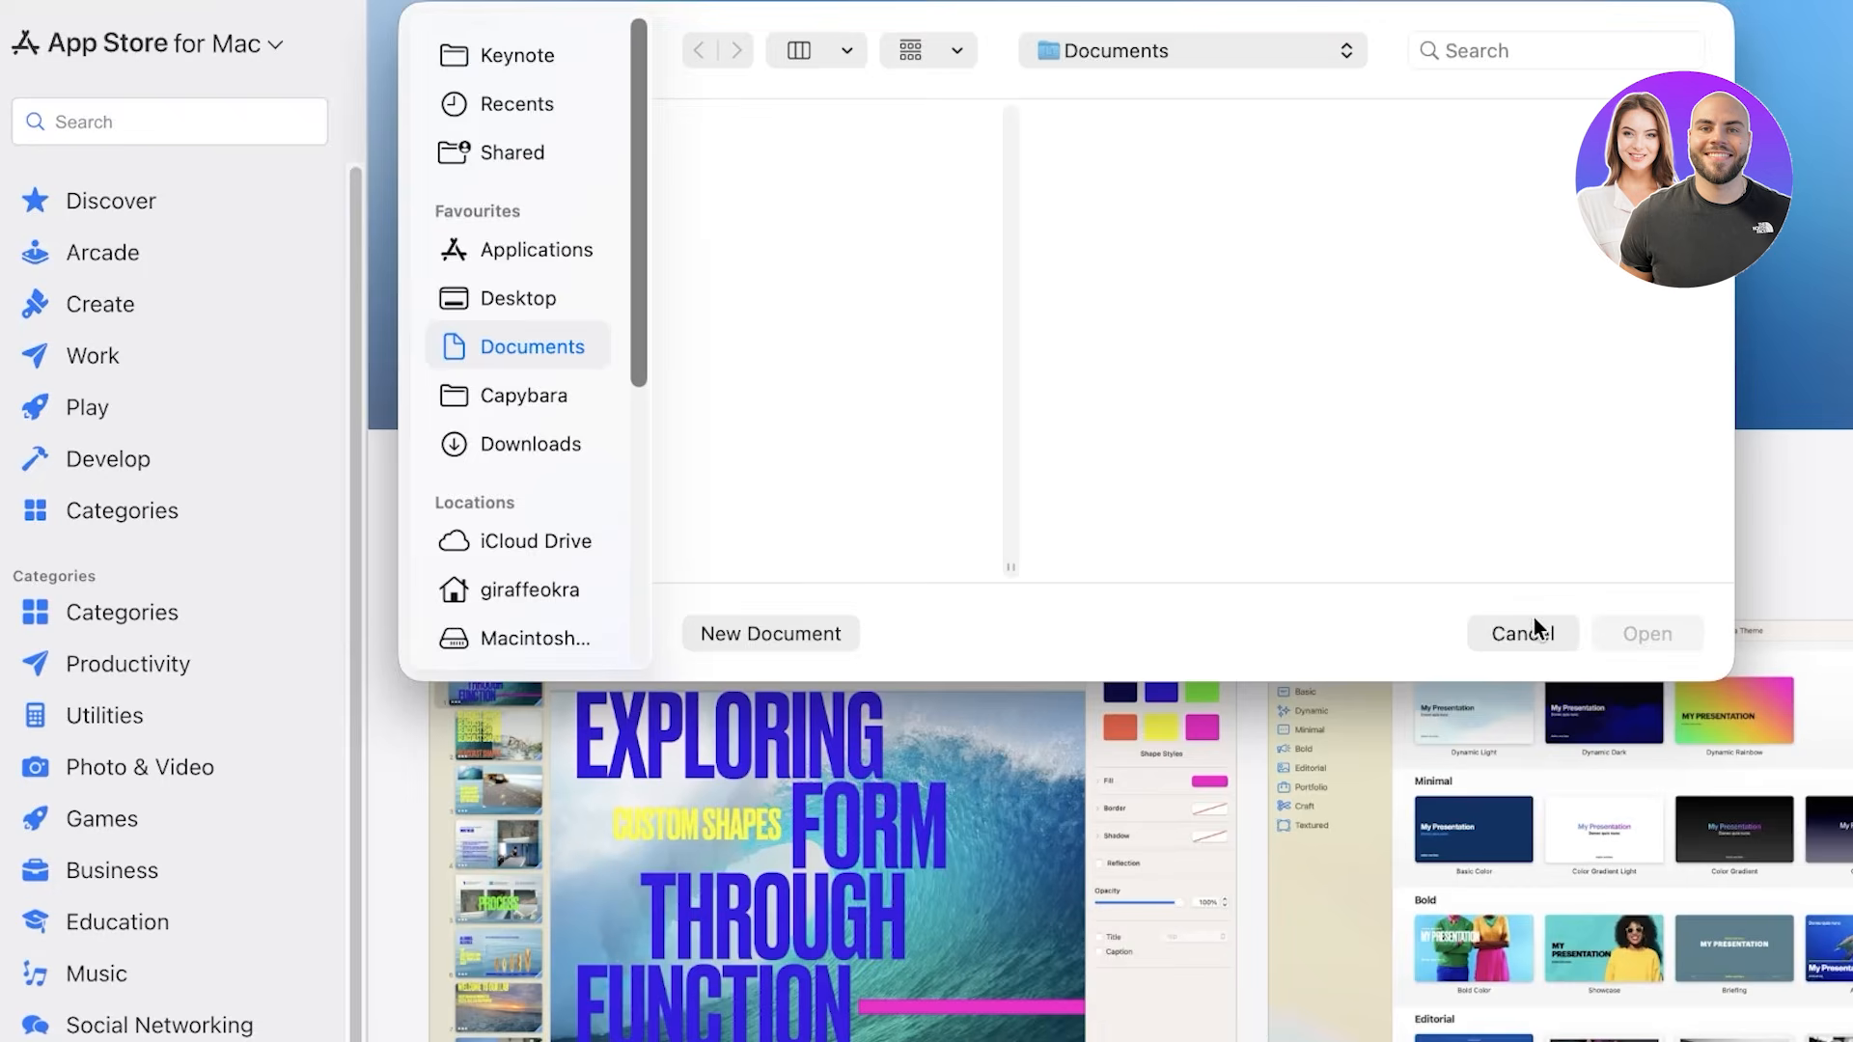
click(1533, 625)
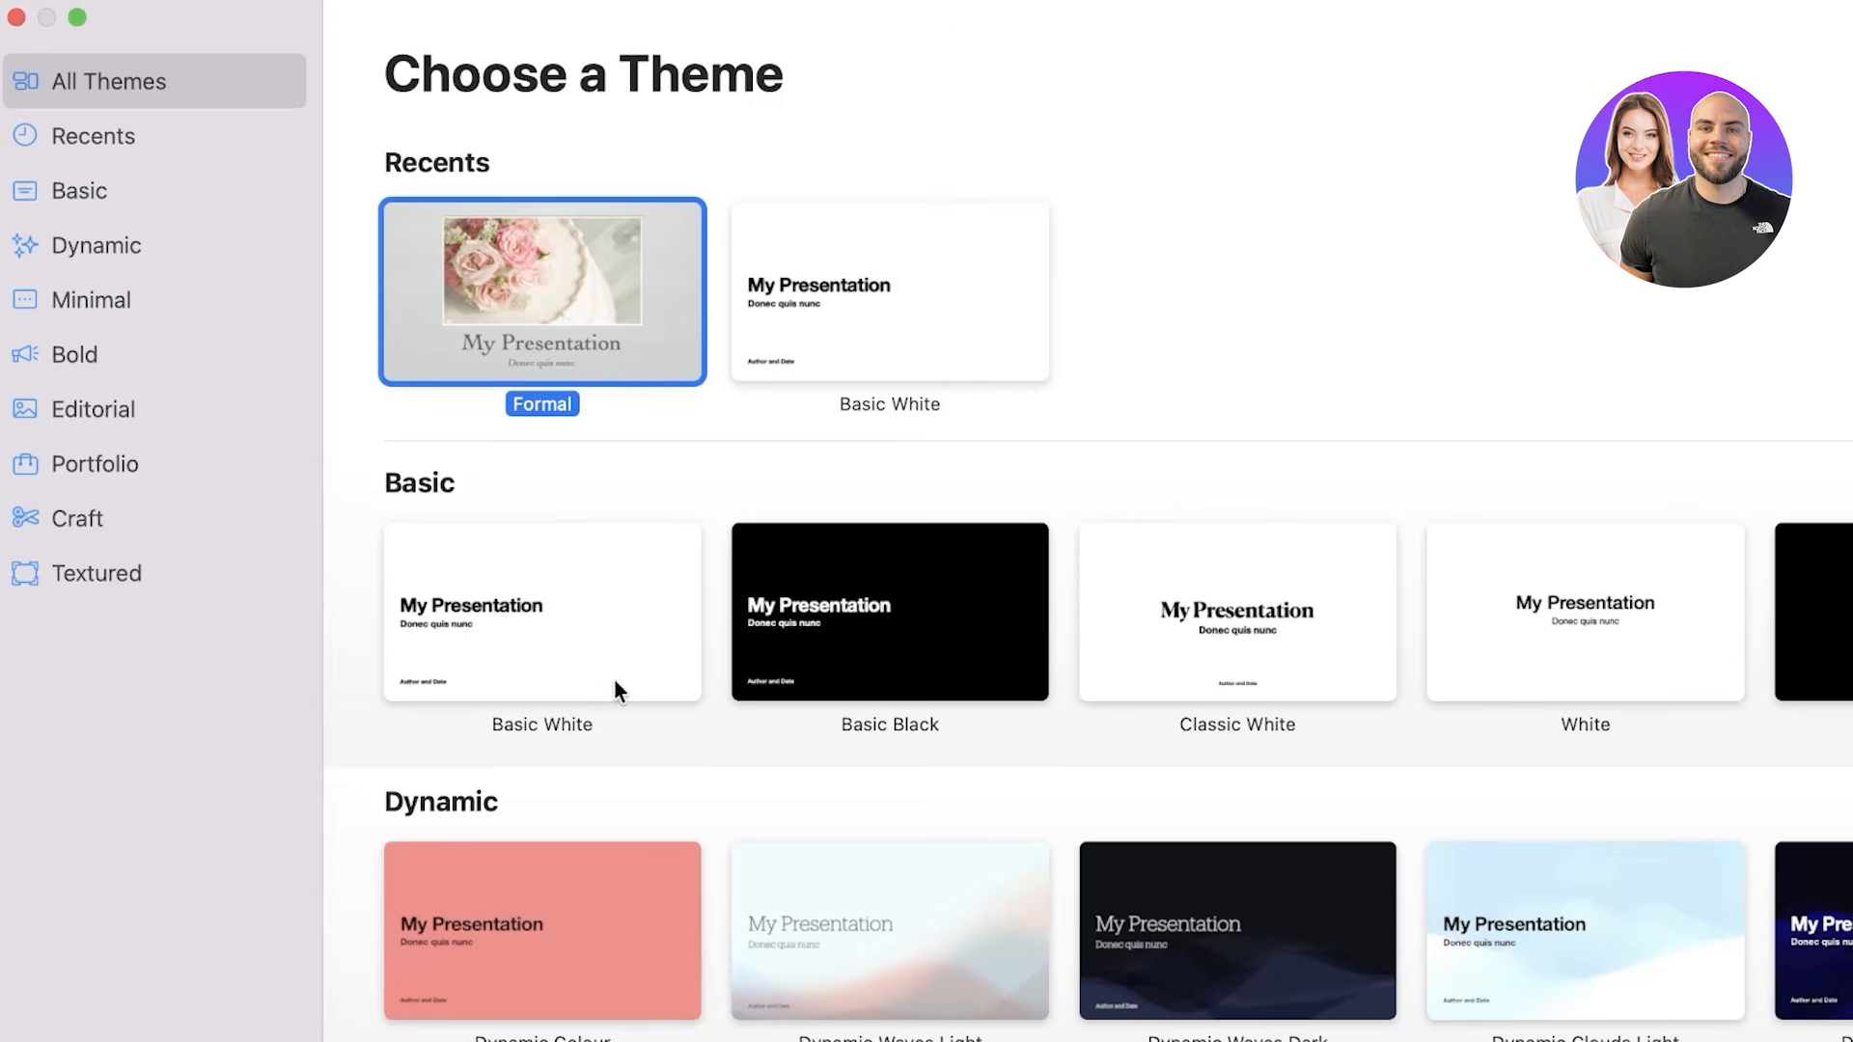
double_click(885, 320)
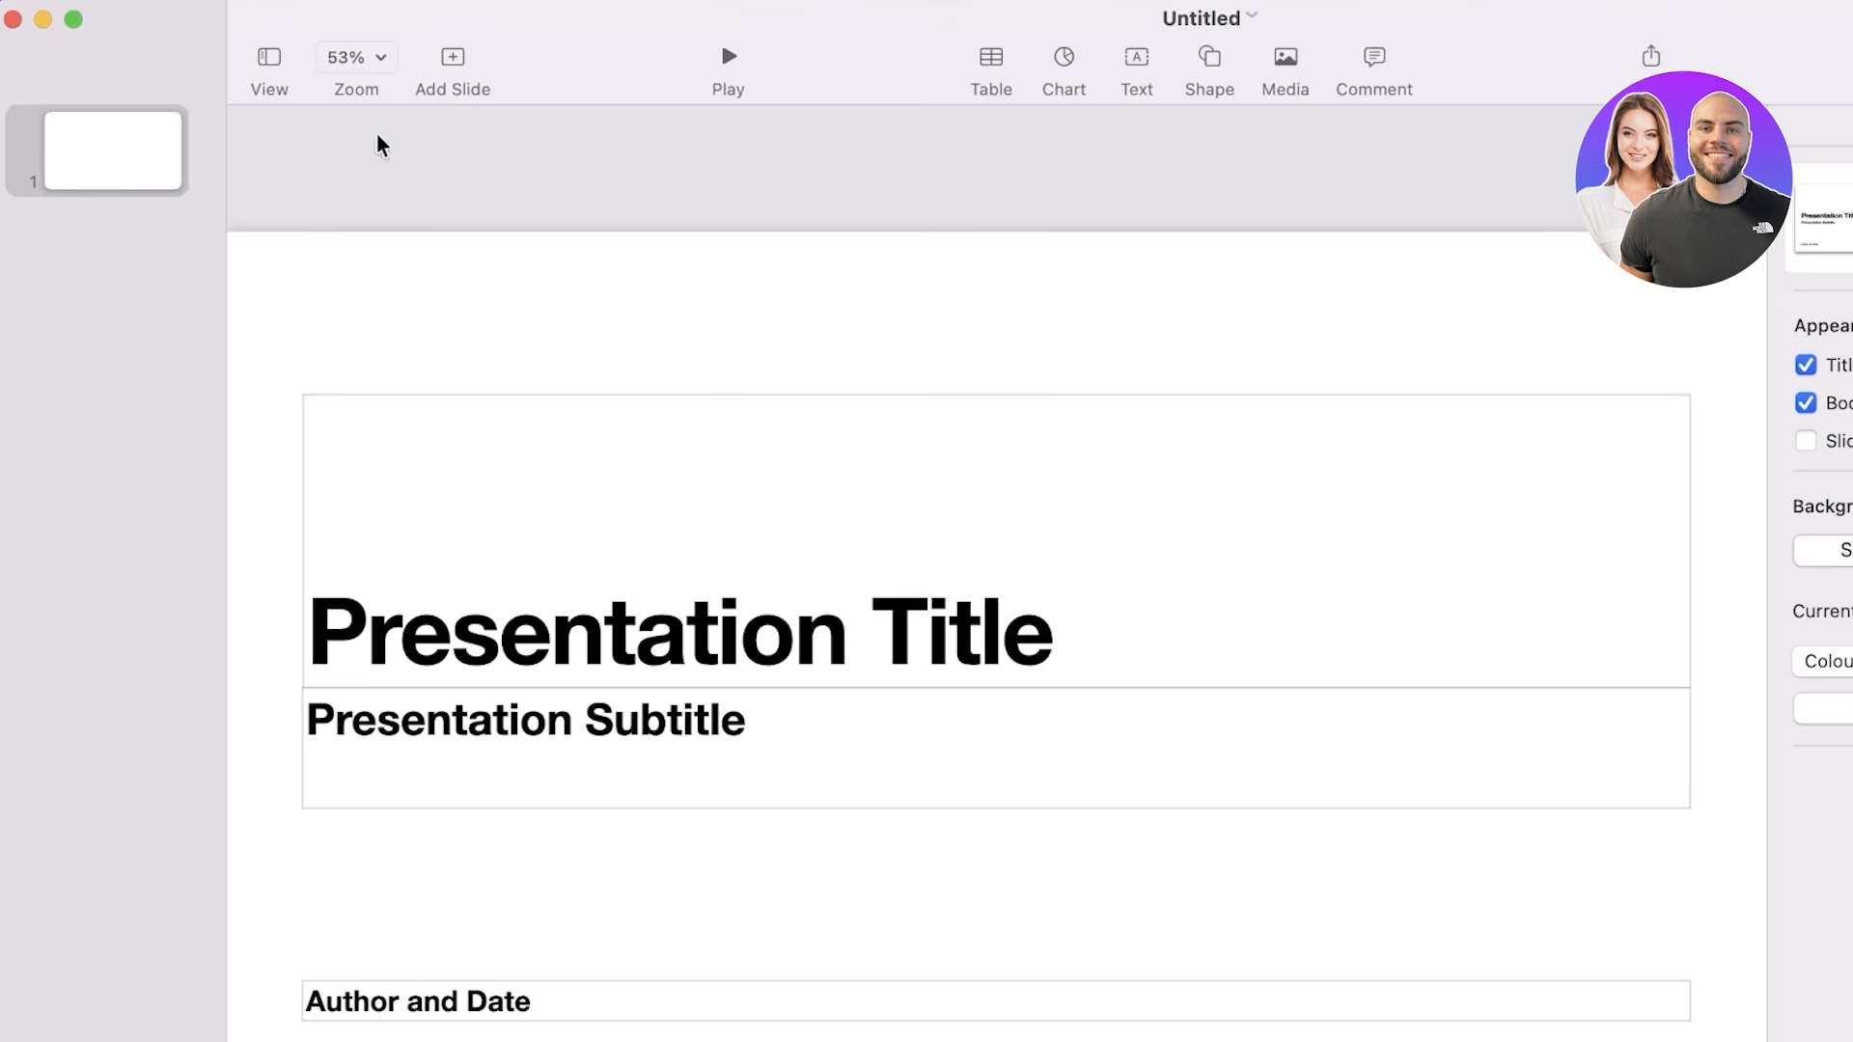
View the slide layouts available for the title slide, leaving the current layout in use.
click(1823, 217)
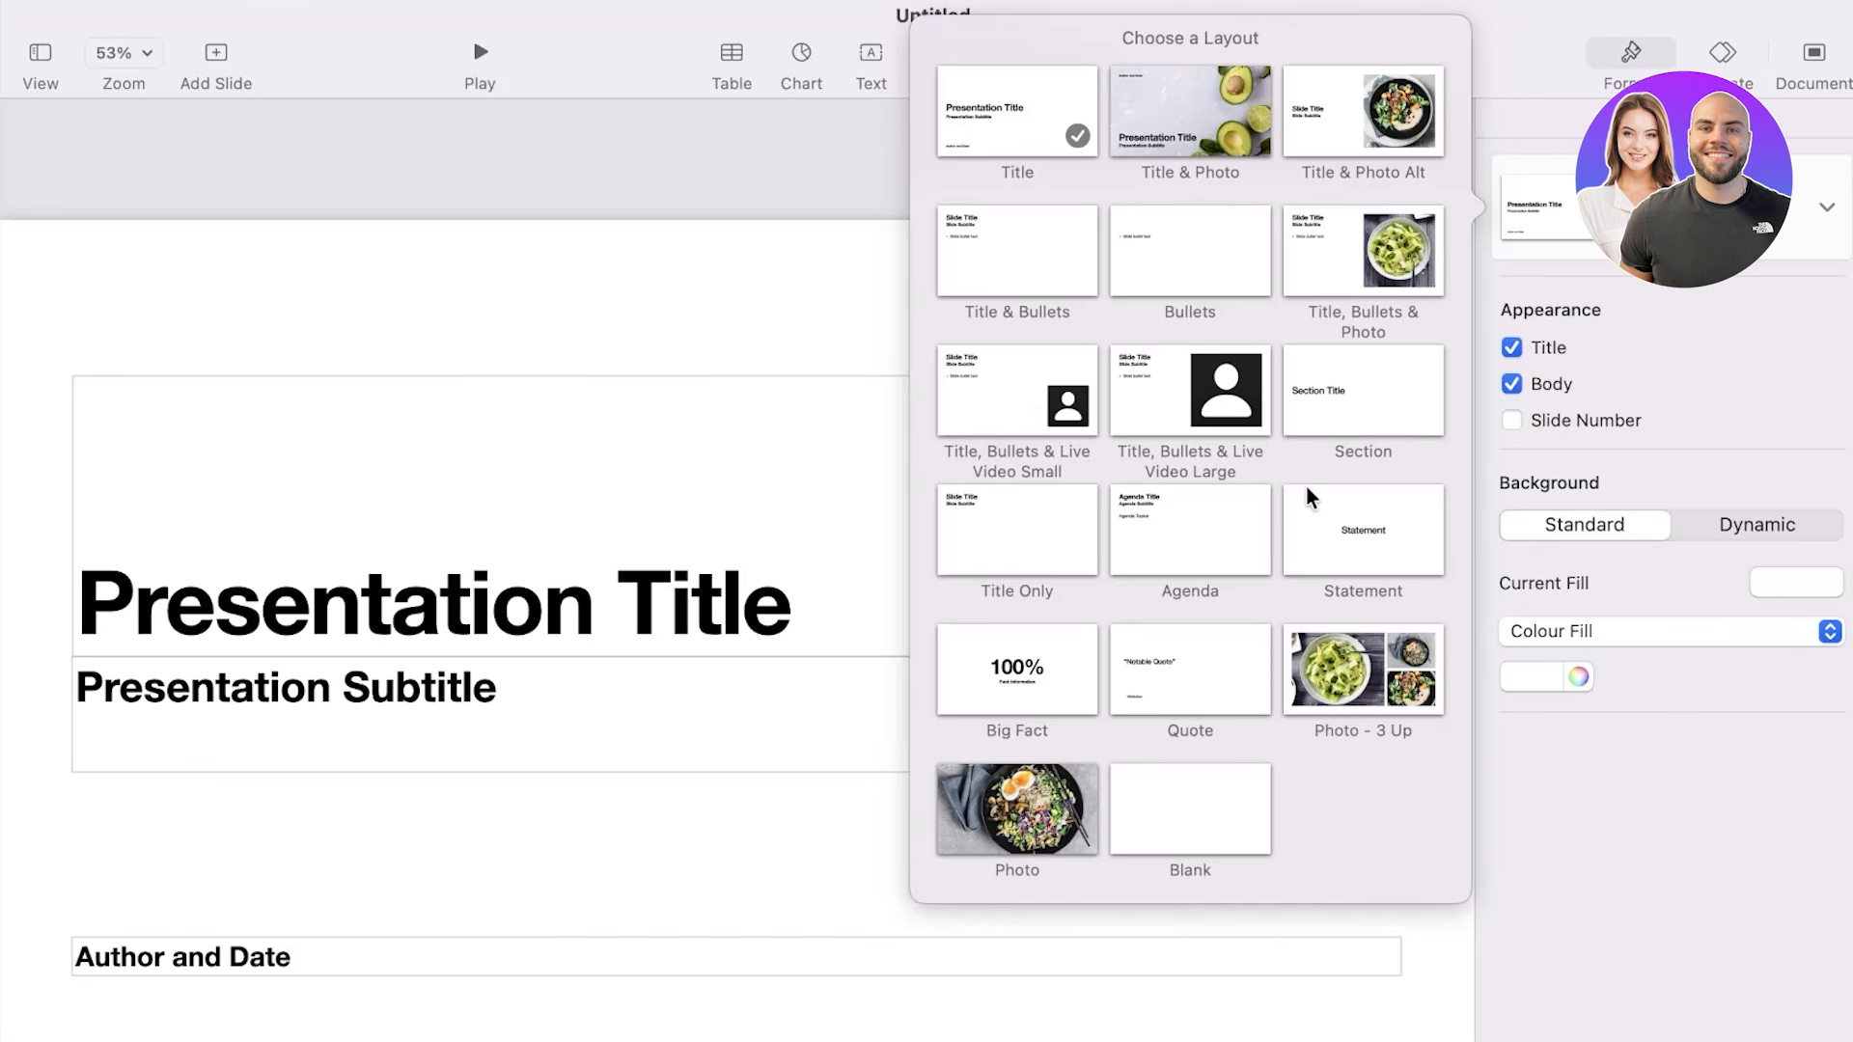
click(582, 599)
click(582, 599)
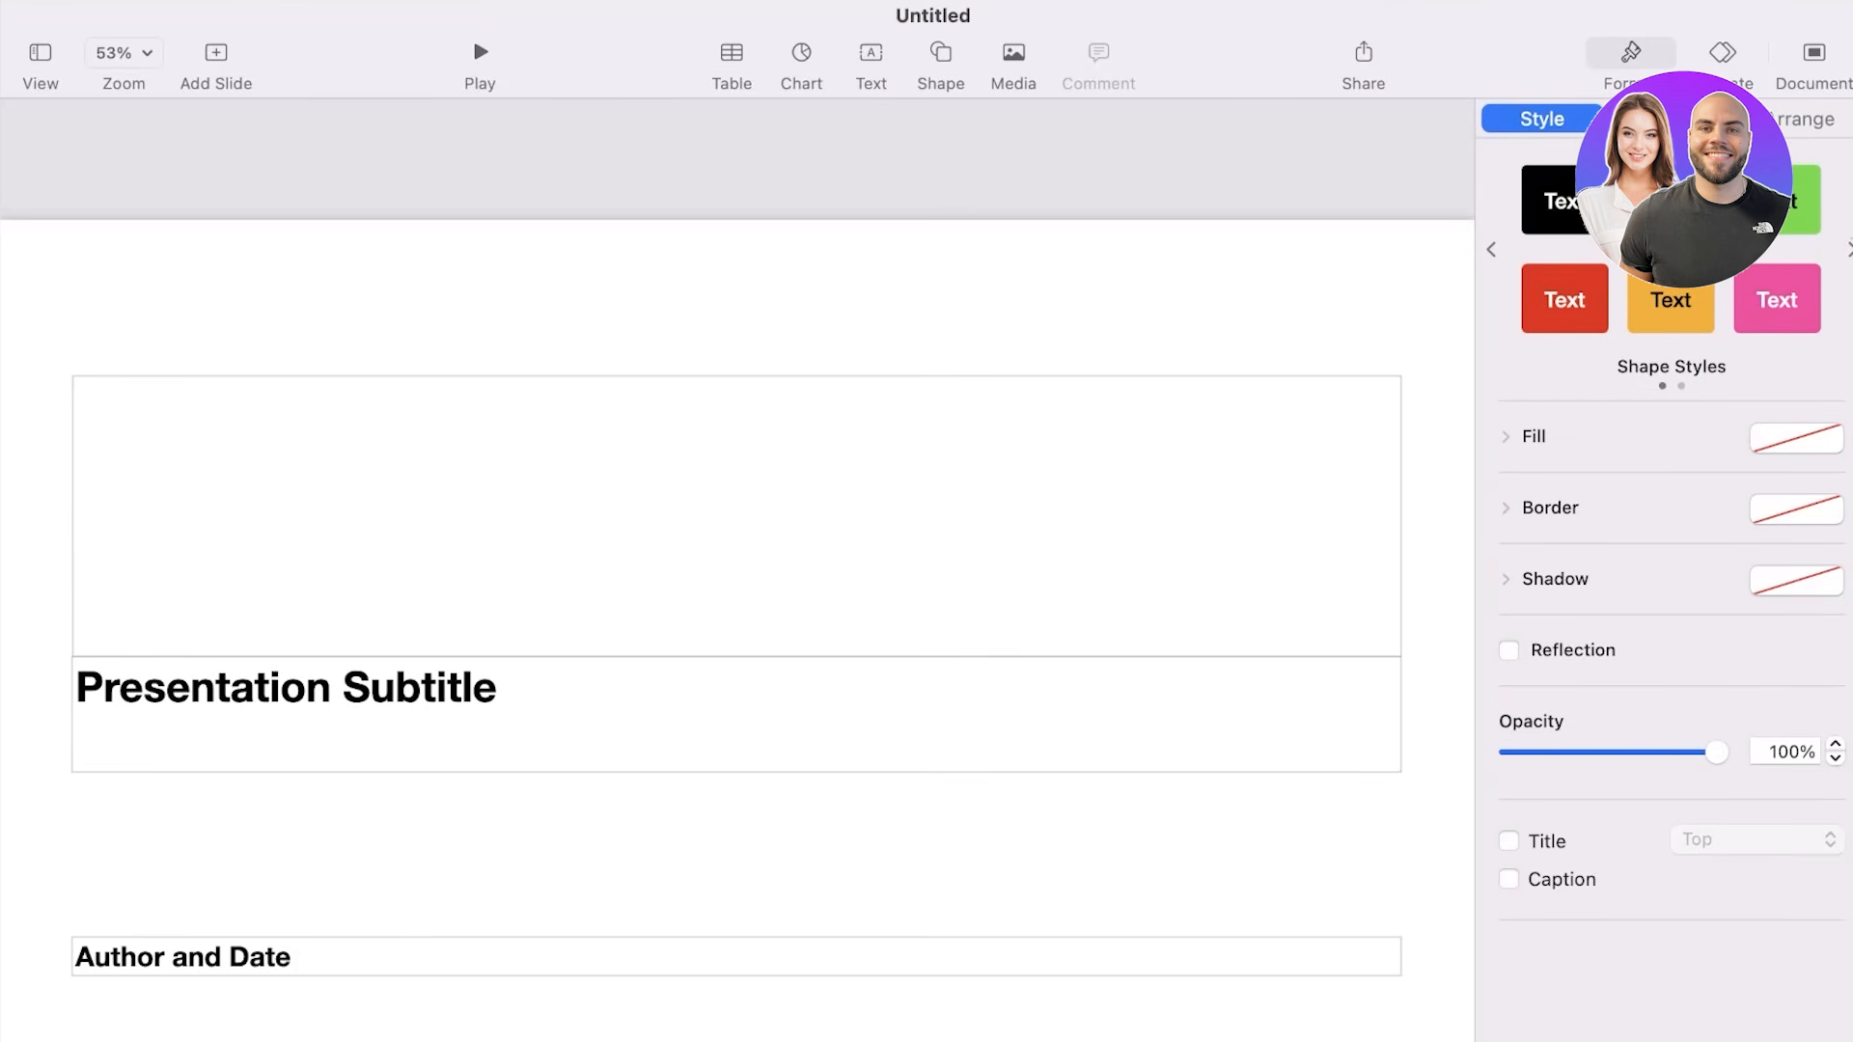
click(1375, 115)
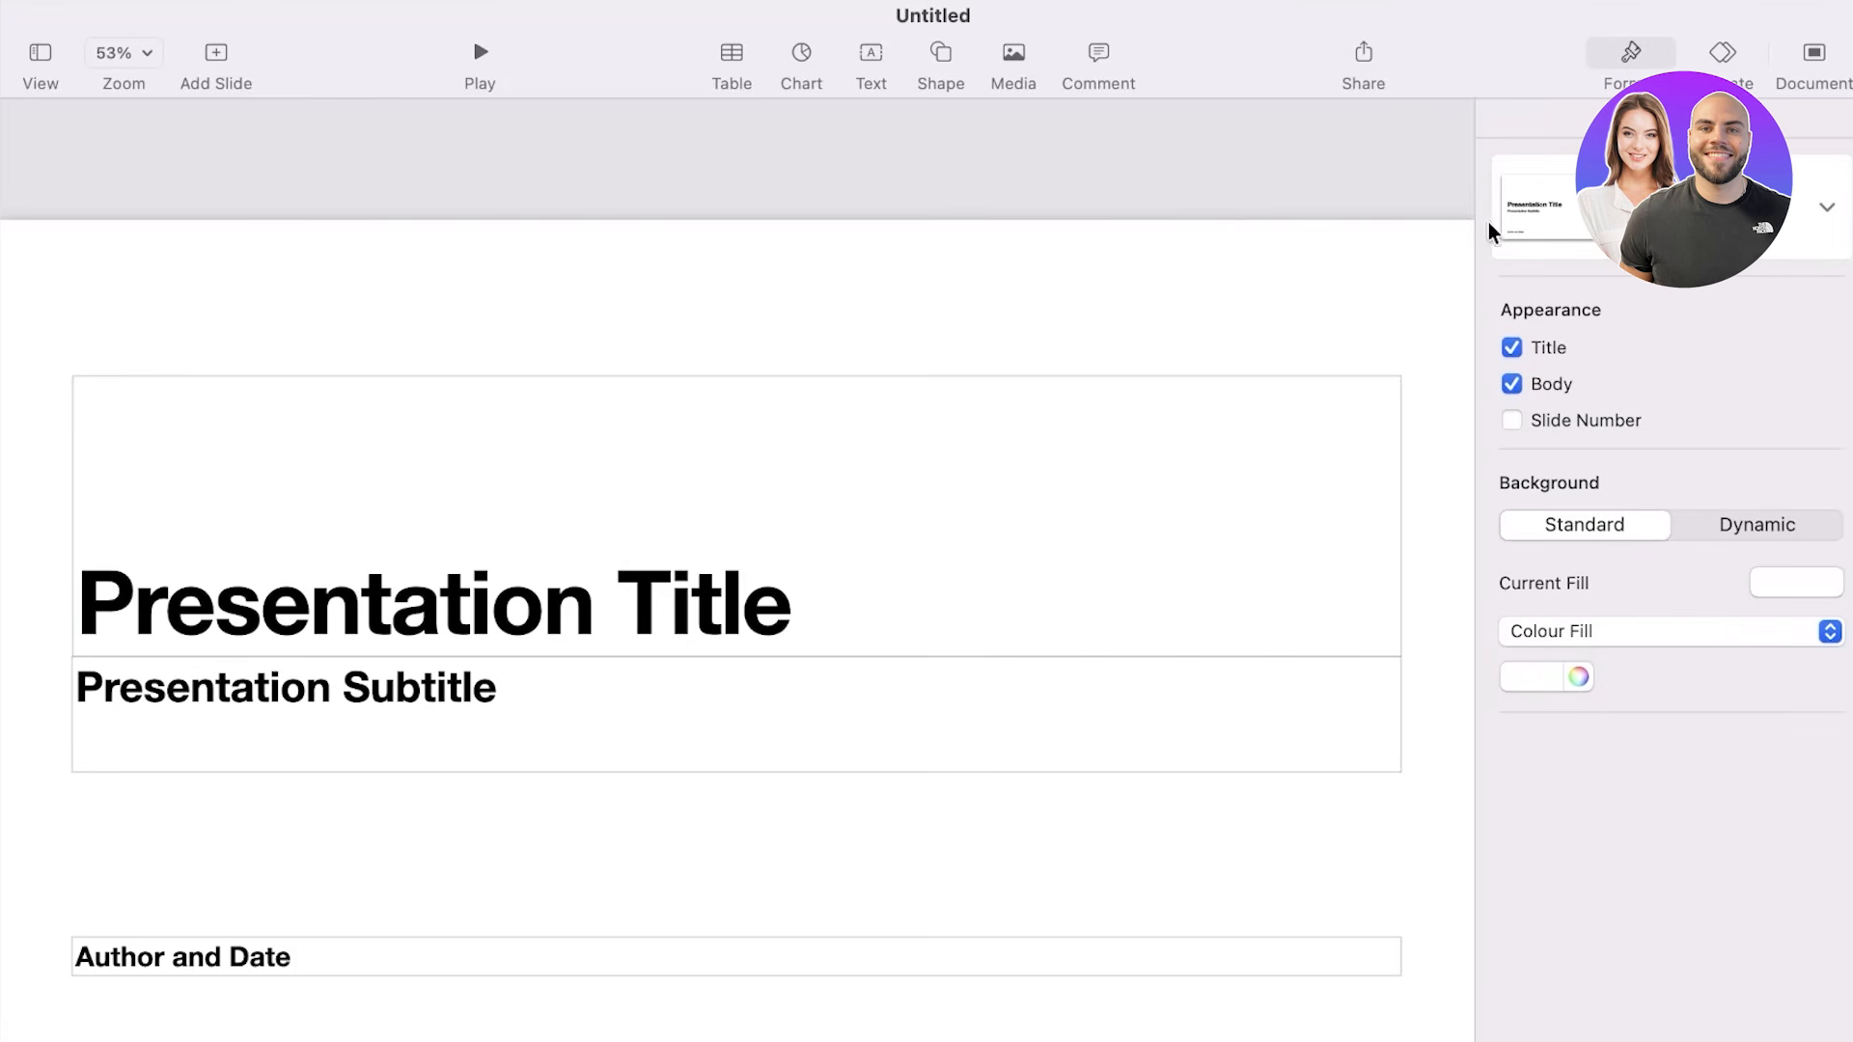
Replace the title placeholder on the first slide with the presenter's full name.
click(331, 579)
click(329, 604)
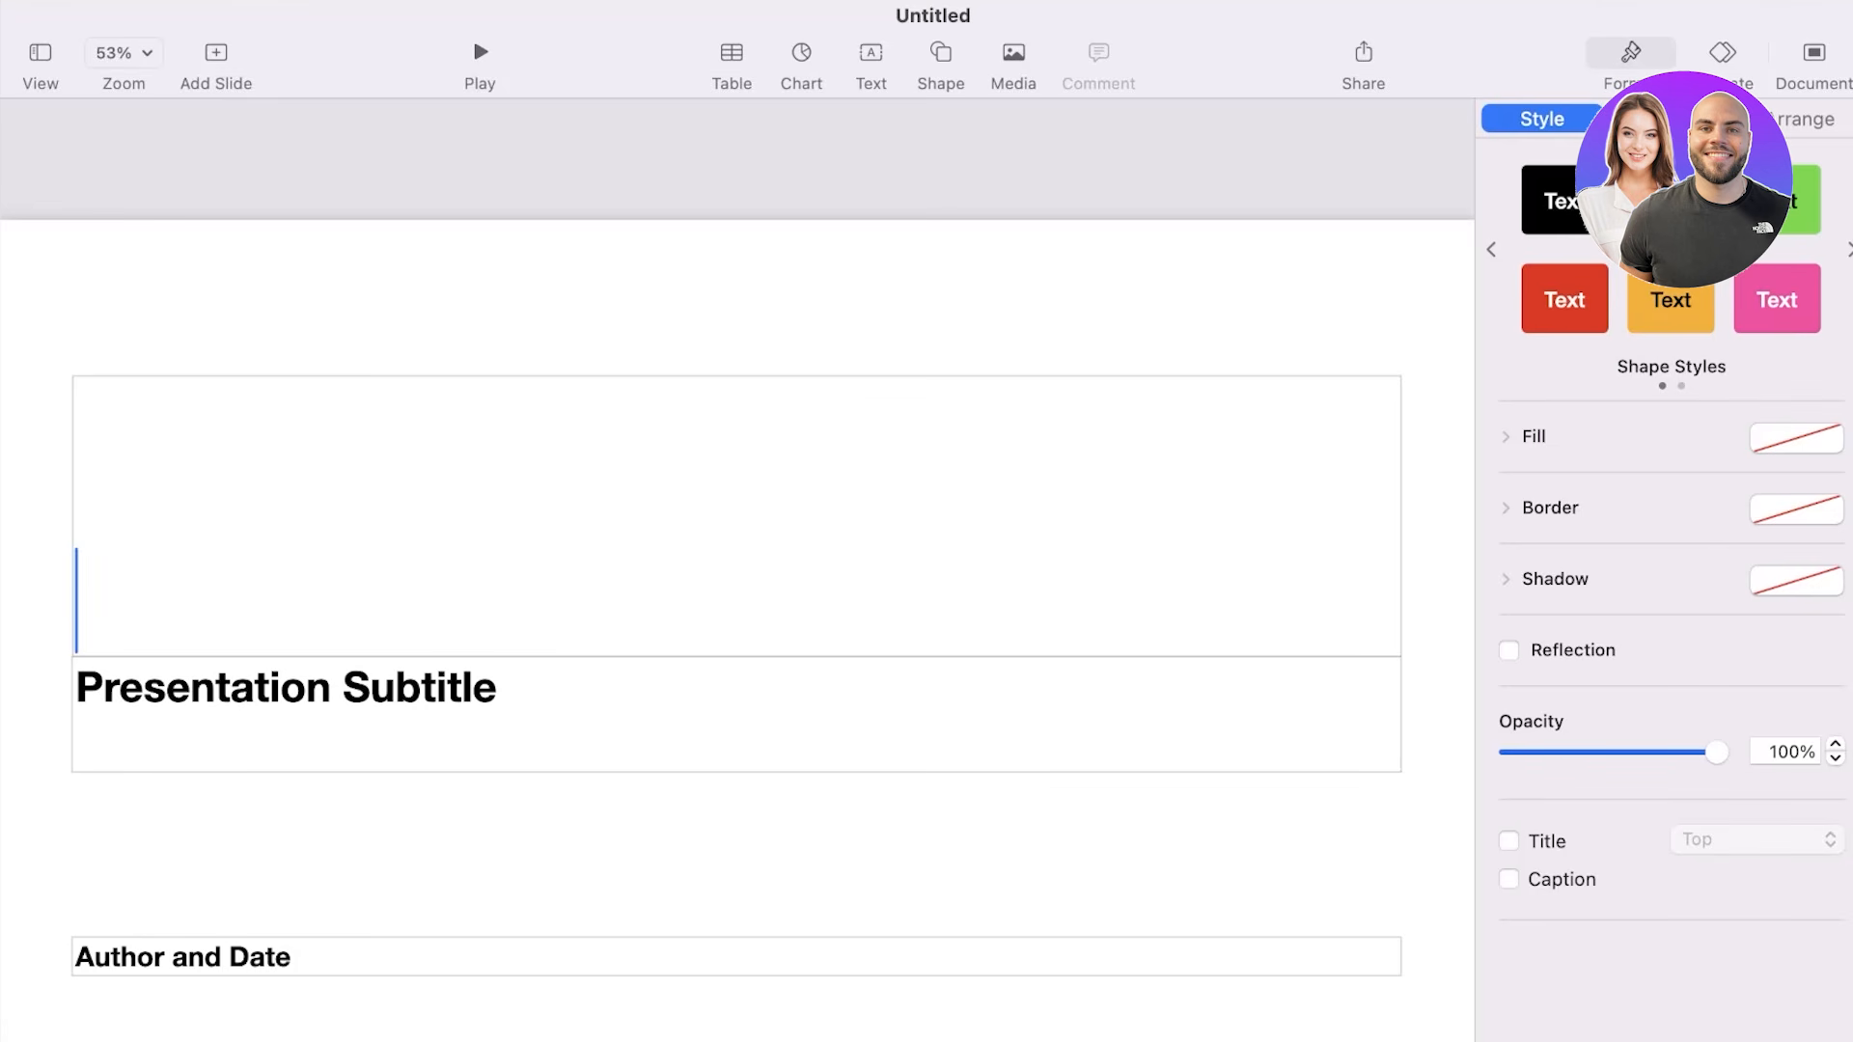
click(1660, 119)
click(1544, 121)
text(H)
key(BackSpace)
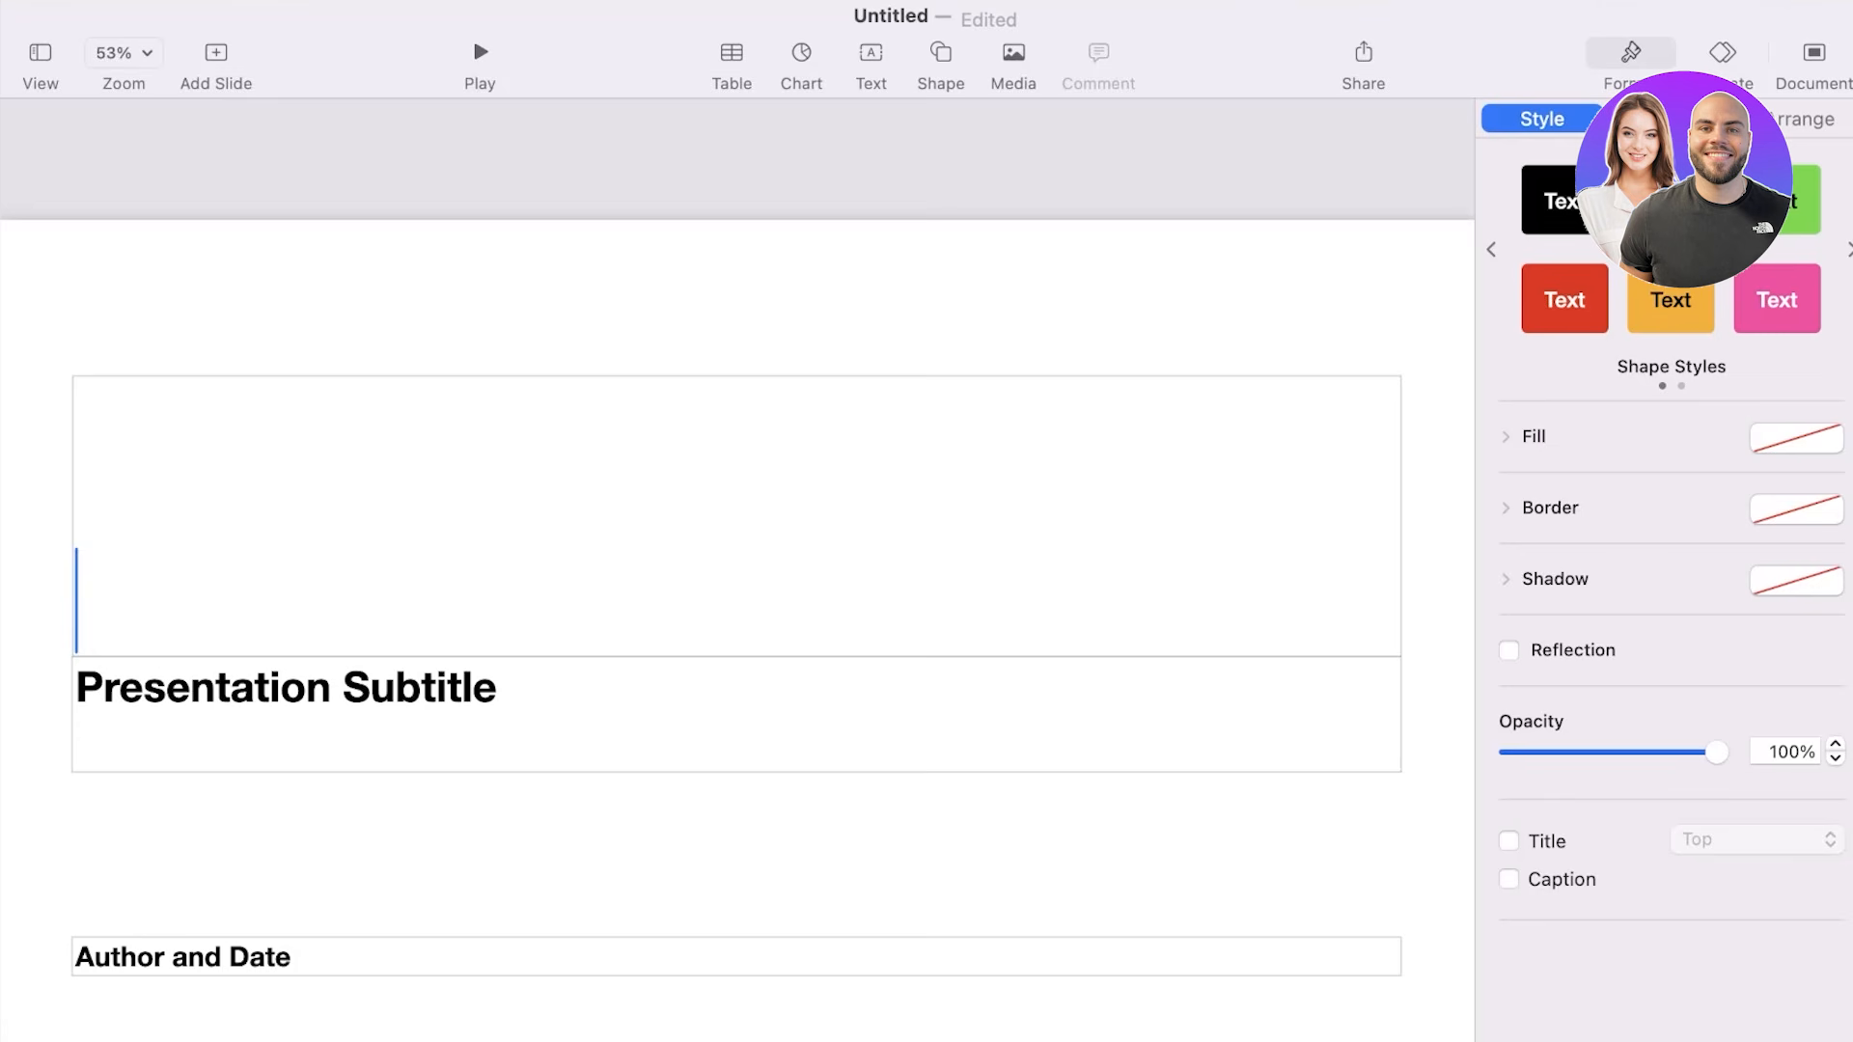
text(Jane Doe)
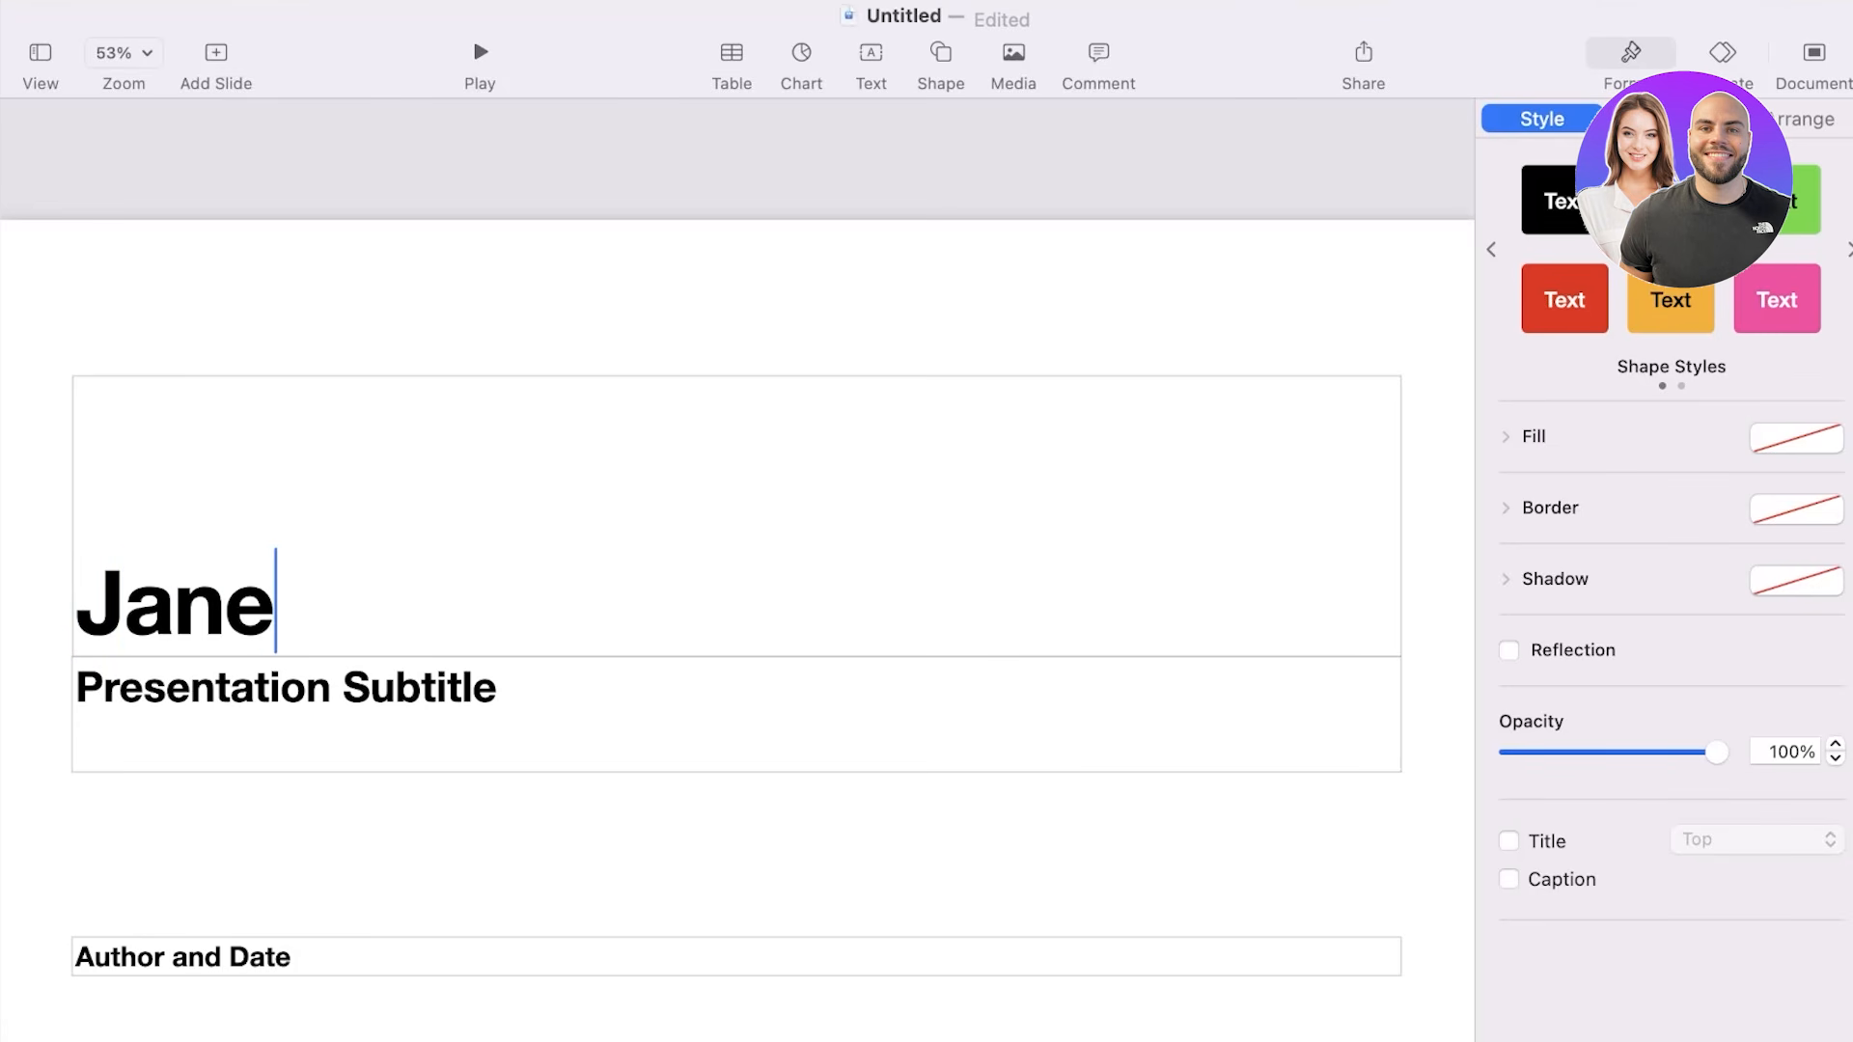
Replace the subtitle placeholder on the first slide with "My Work Experience".
click(479, 716)
text(My )
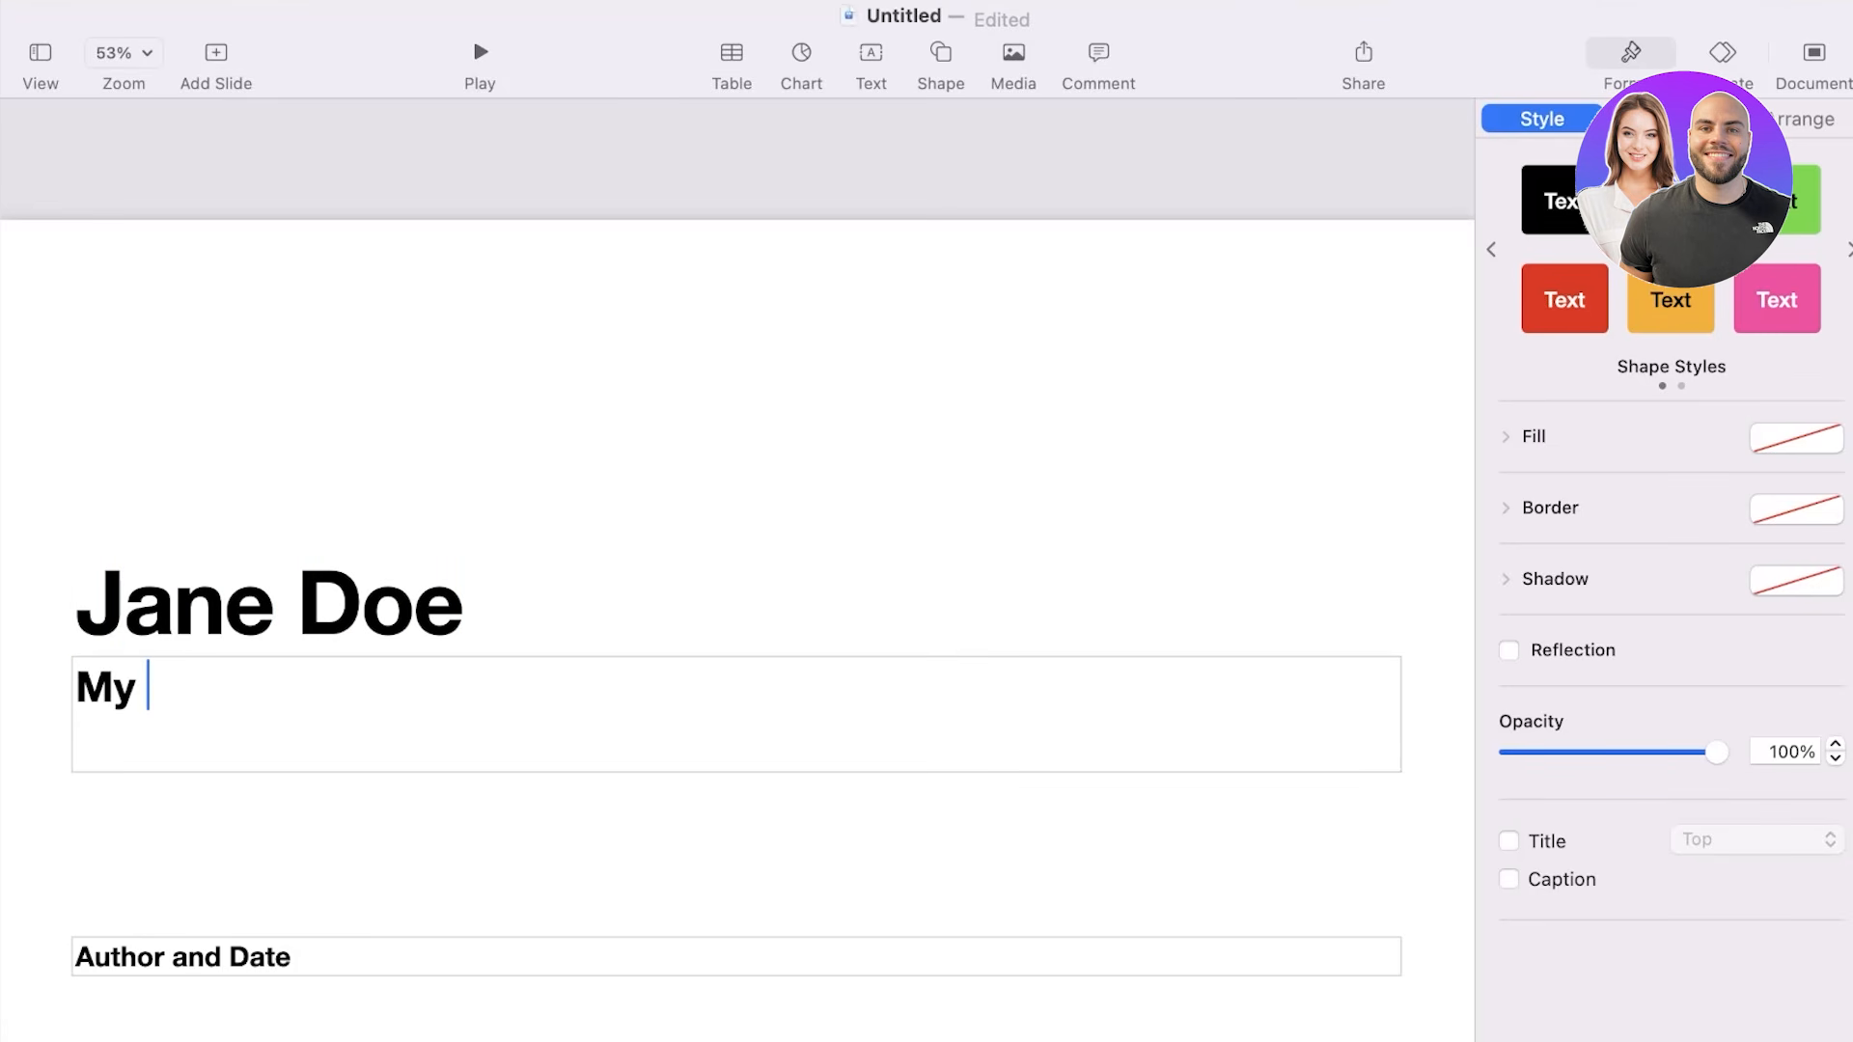
text(Work Experience)
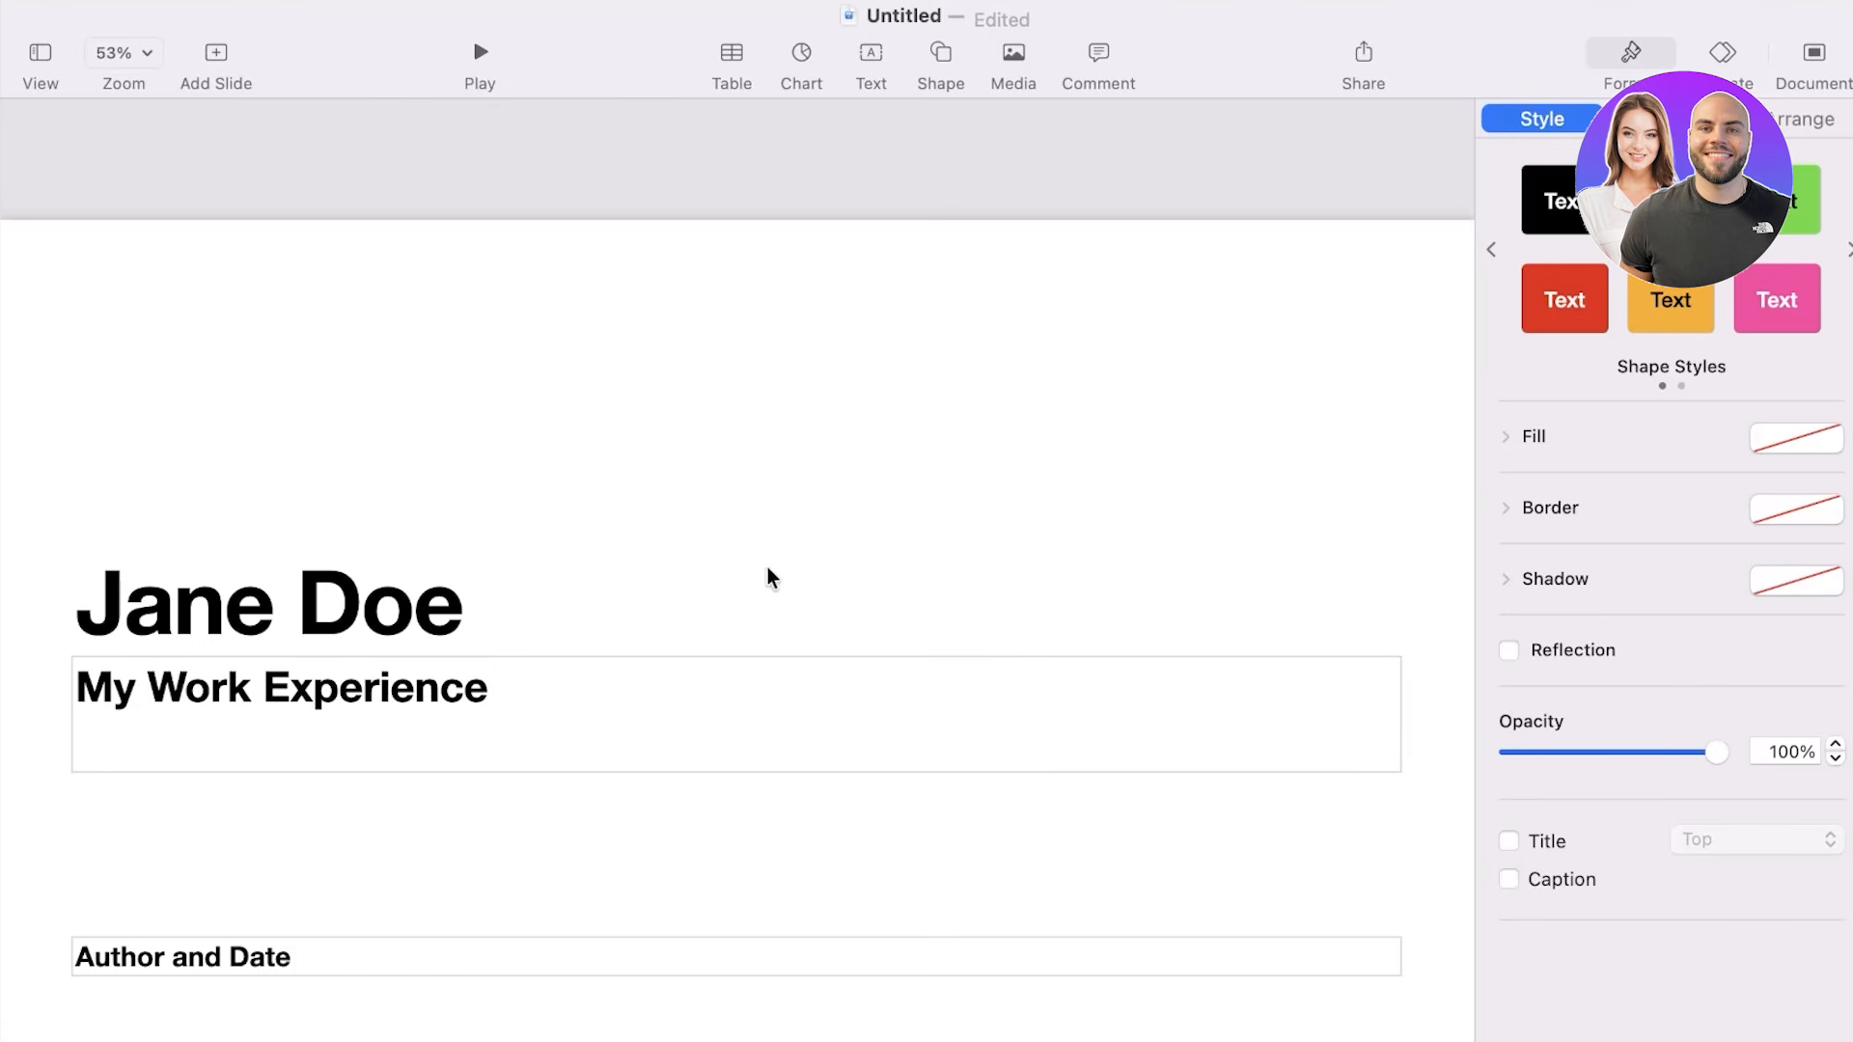
click(772, 571)
Try the coloured shape styles on the title text box, including green, pink, orange, red and black.
click(362, 599)
click(629, 394)
click(325, 568)
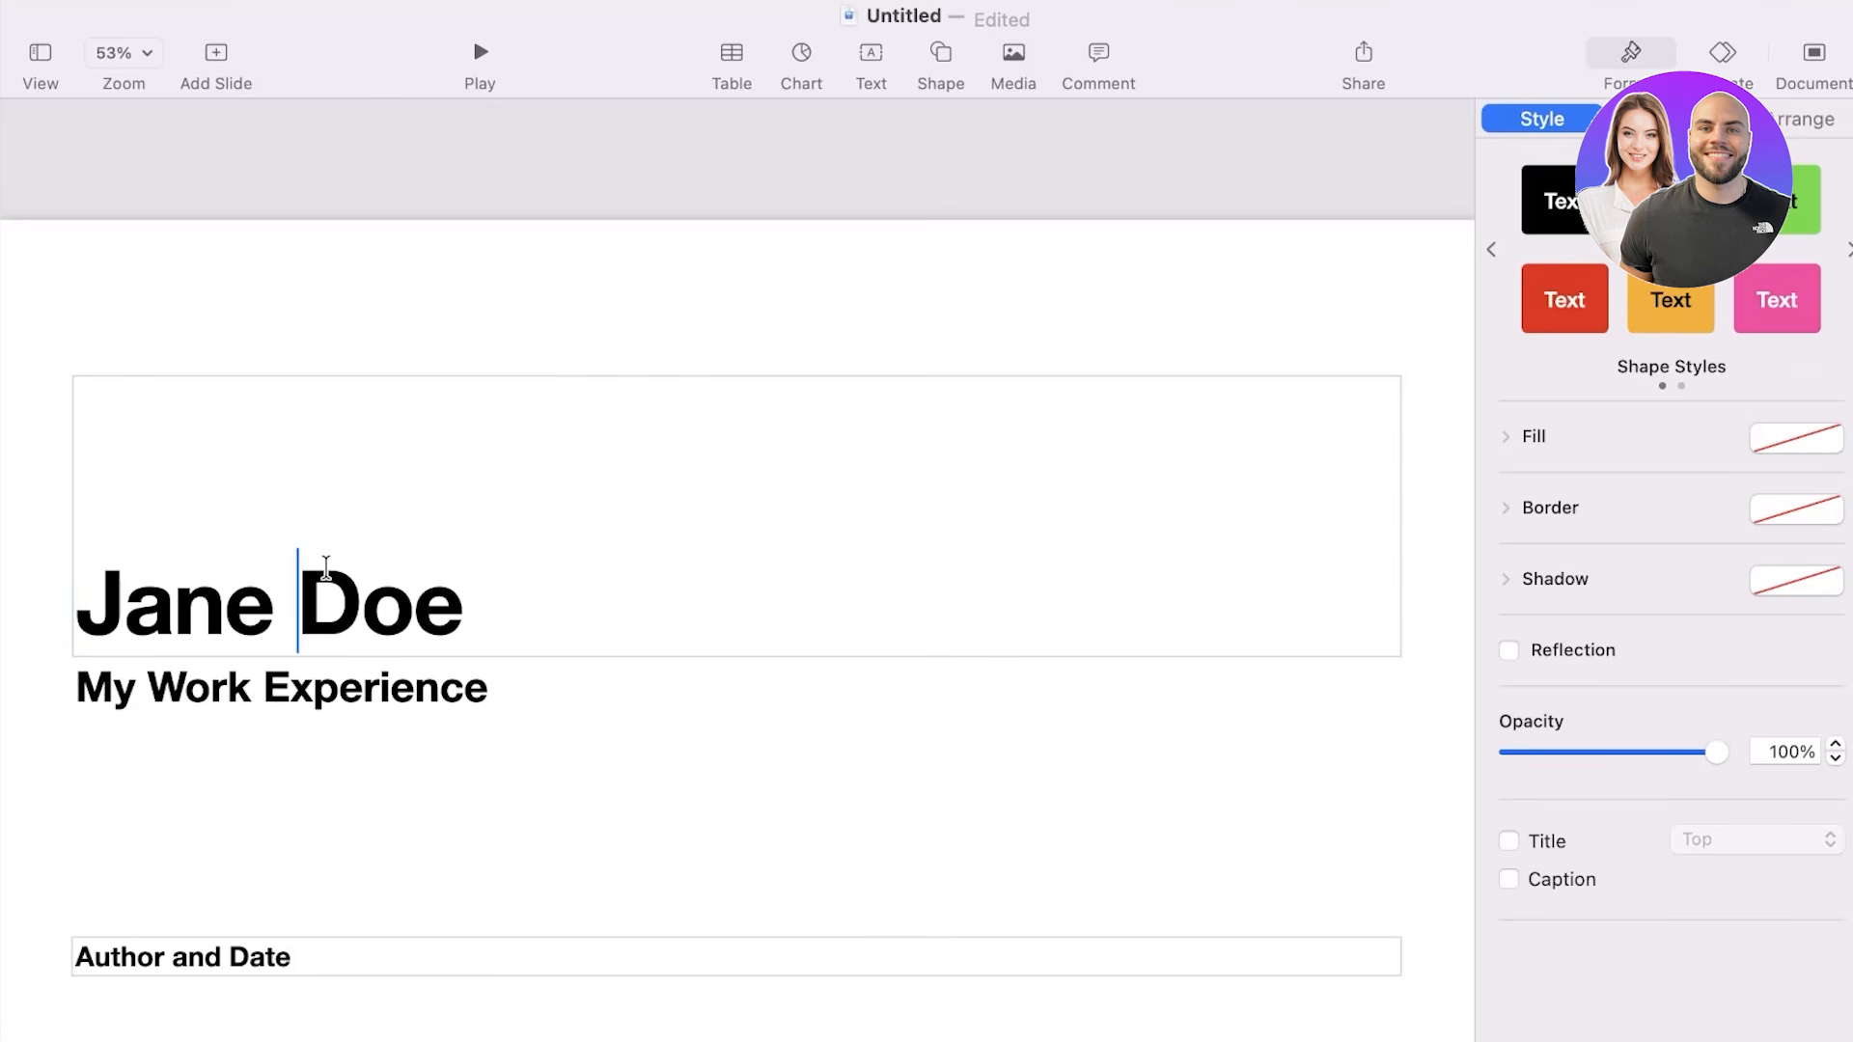
click(1670, 200)
click(1812, 207)
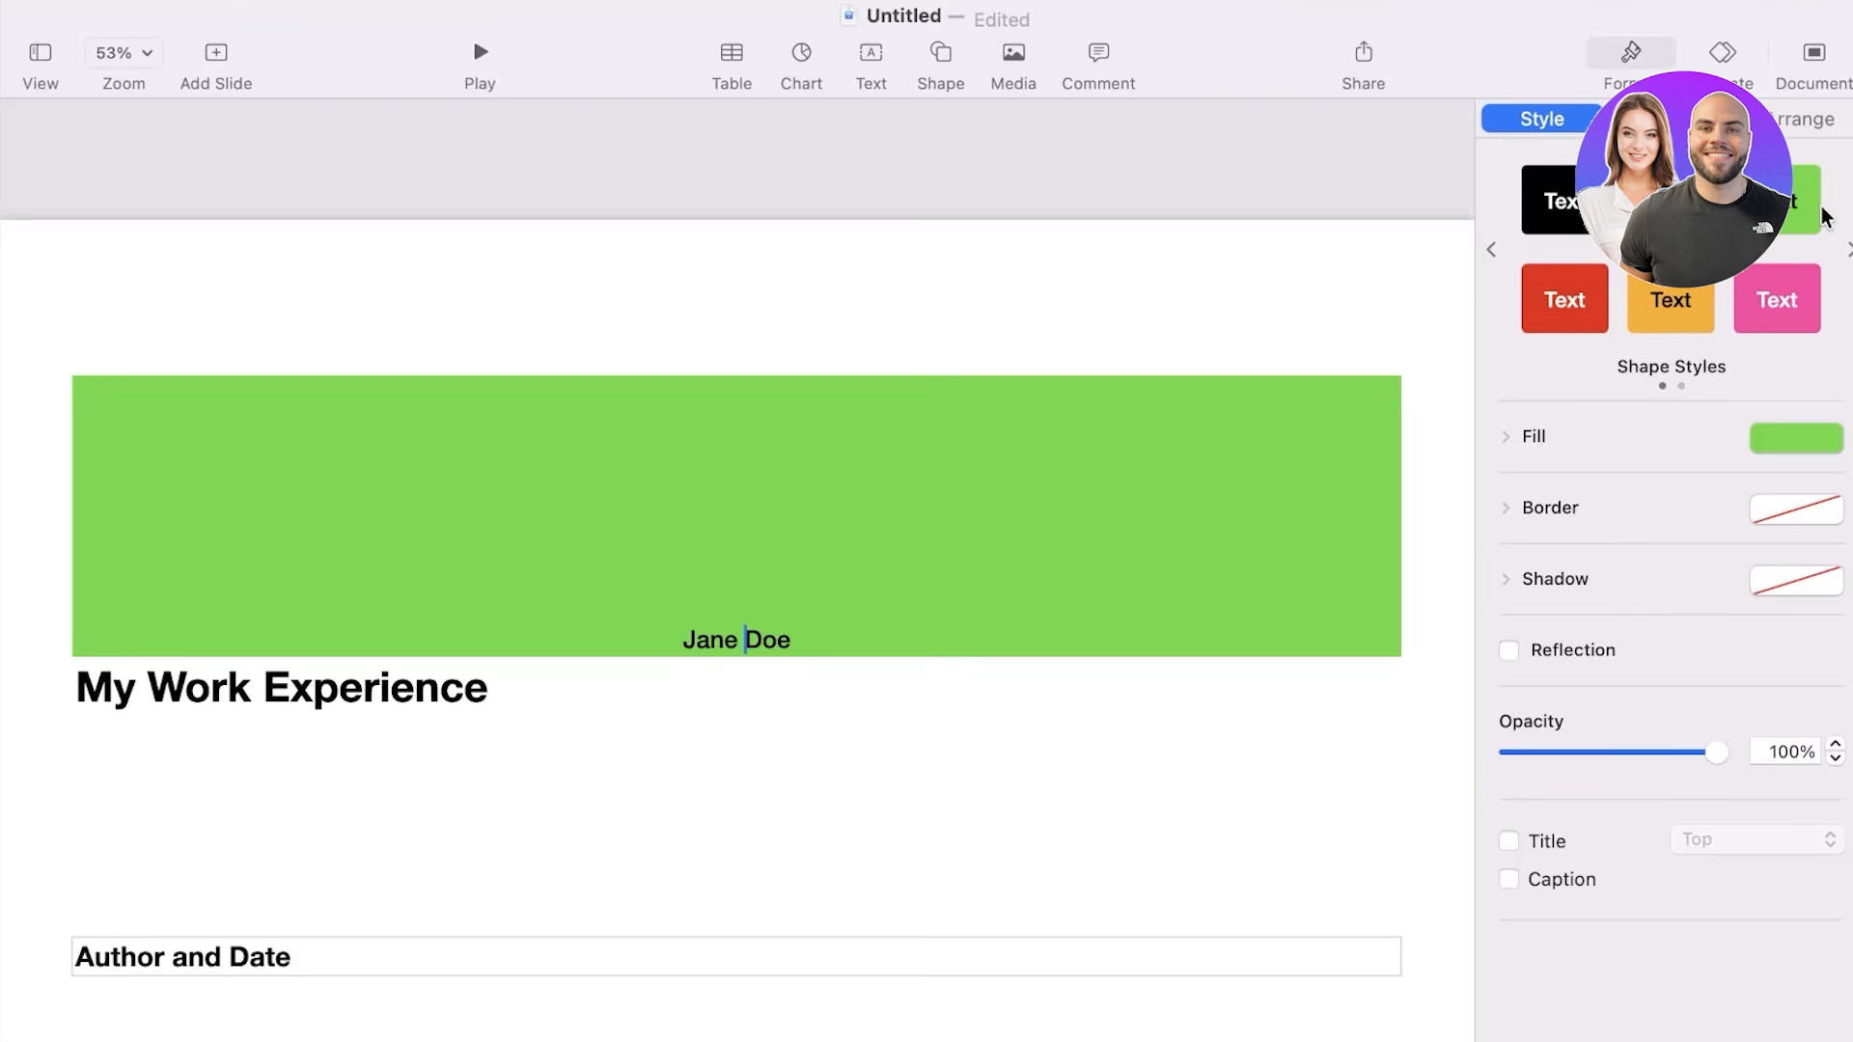
click(1779, 297)
click(1670, 299)
click(1561, 313)
click(1558, 215)
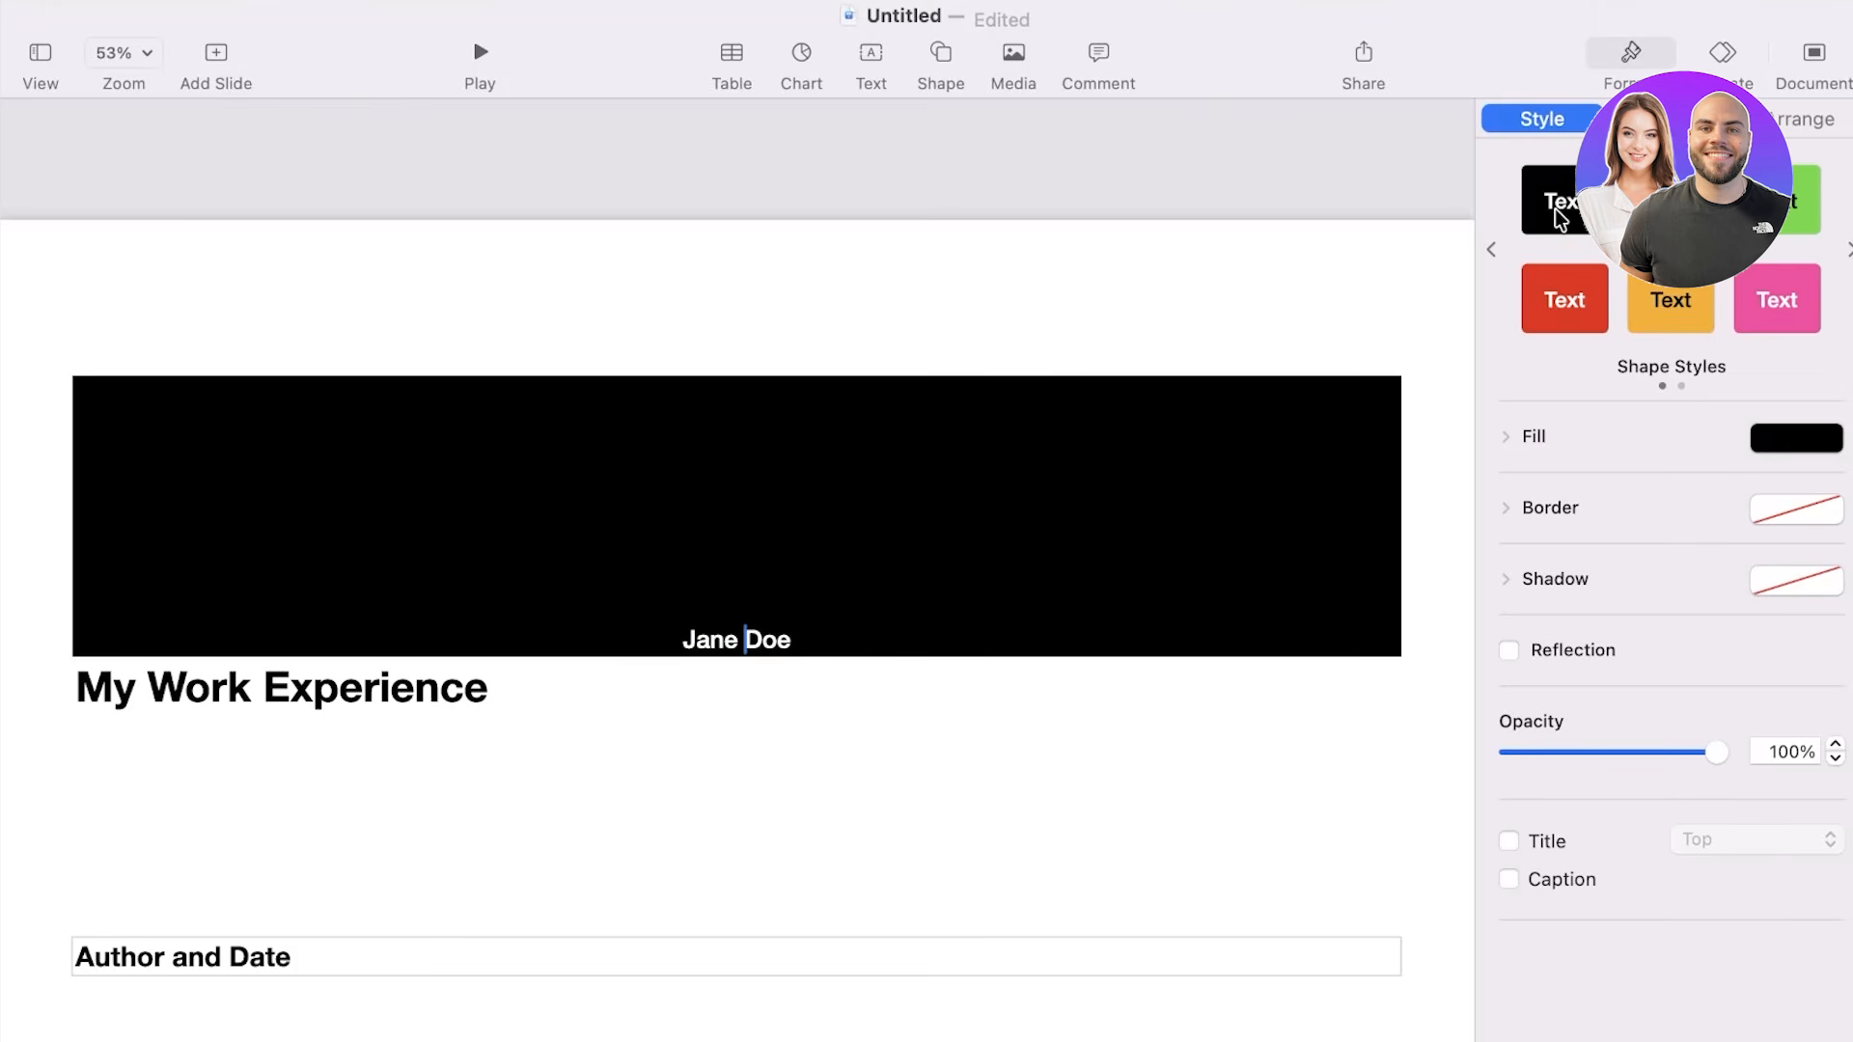
Undo all the shape style changes made to the title text box.
key(super+z)
key(super+z)
key(super+z)
key(super+z)
key(super+z)
key(super+z)
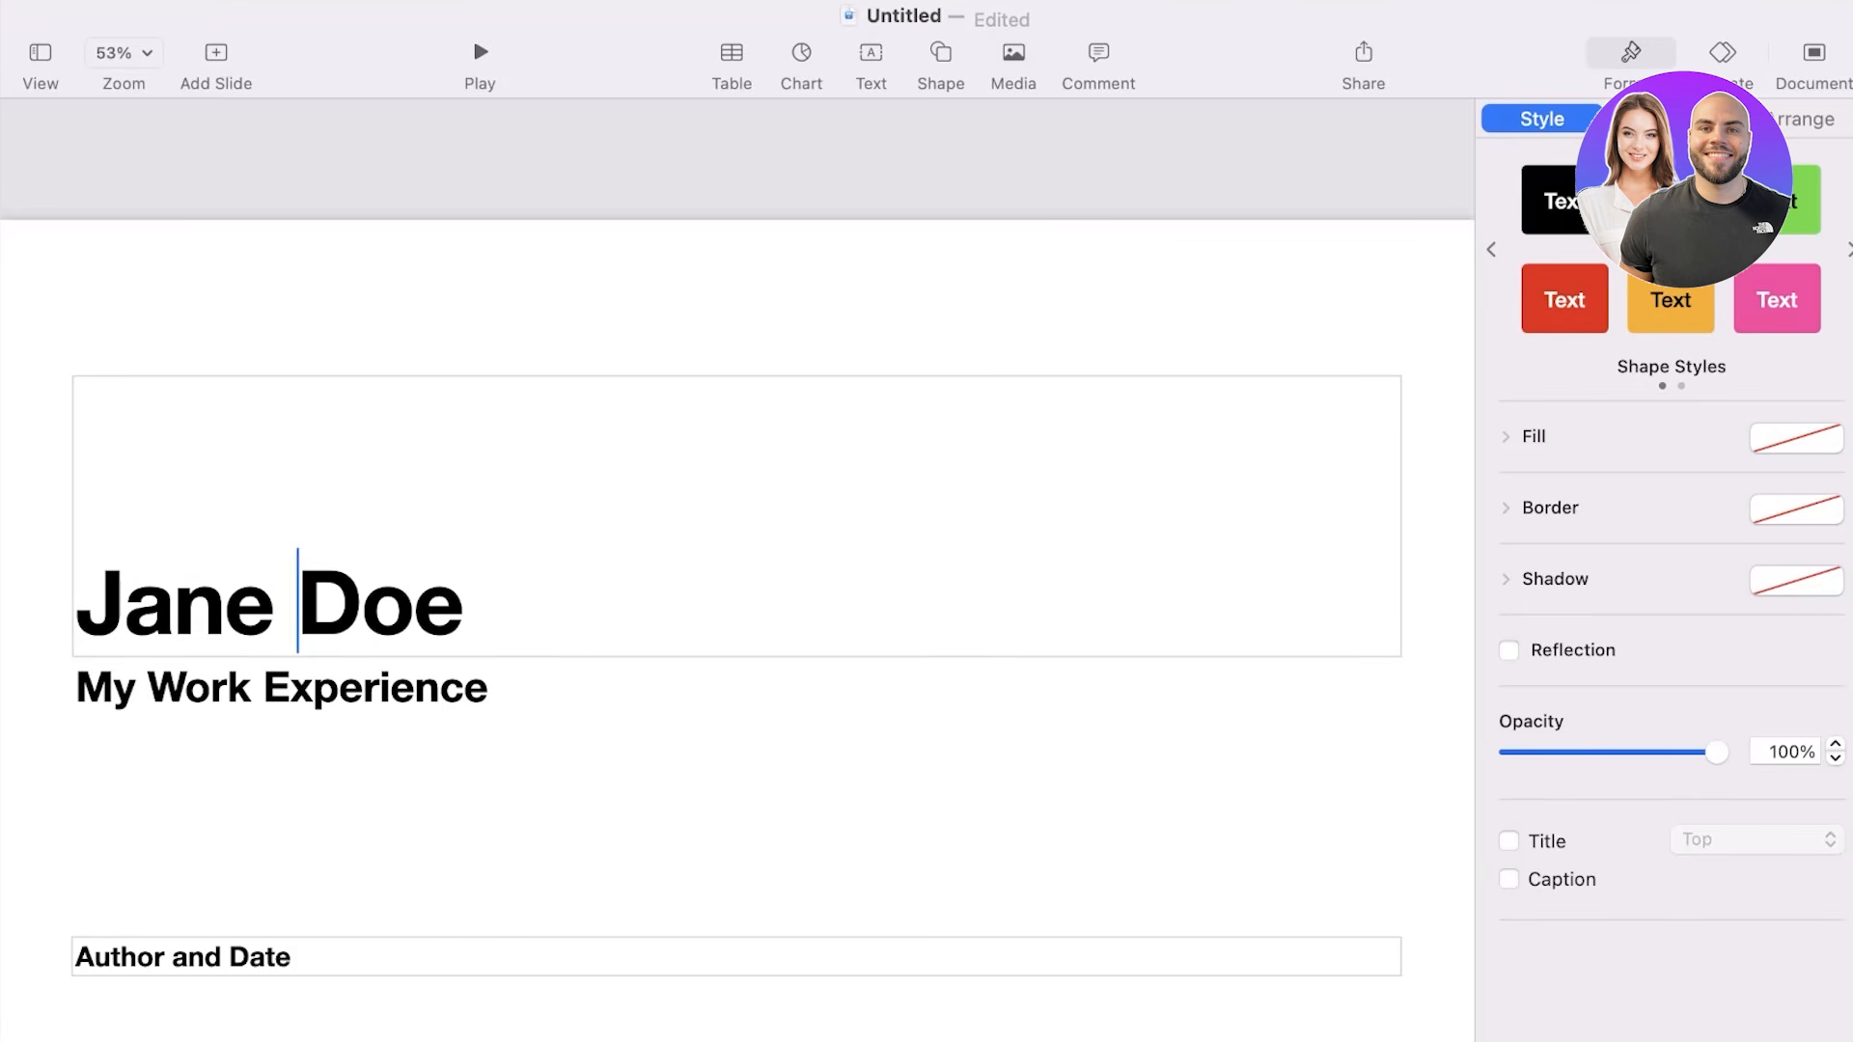
Centre-align the title text on the first slide.
click(1671, 118)
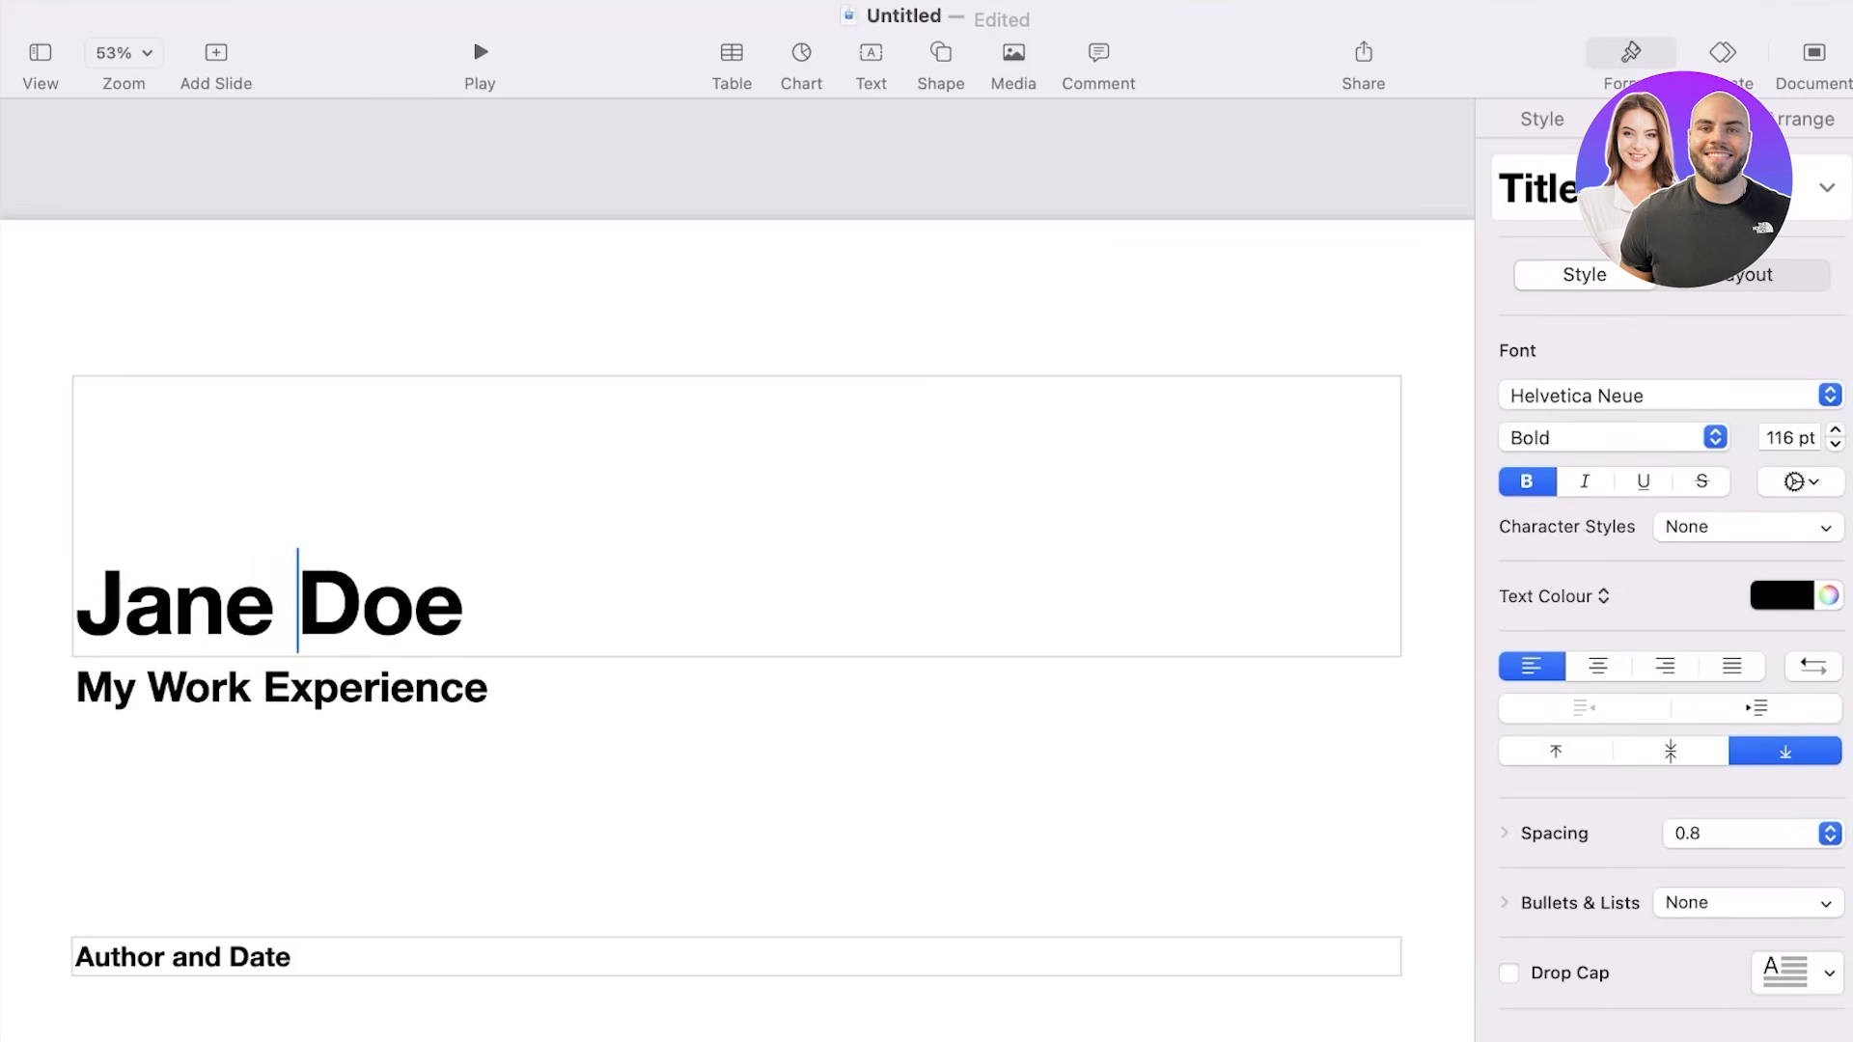
click(1598, 666)
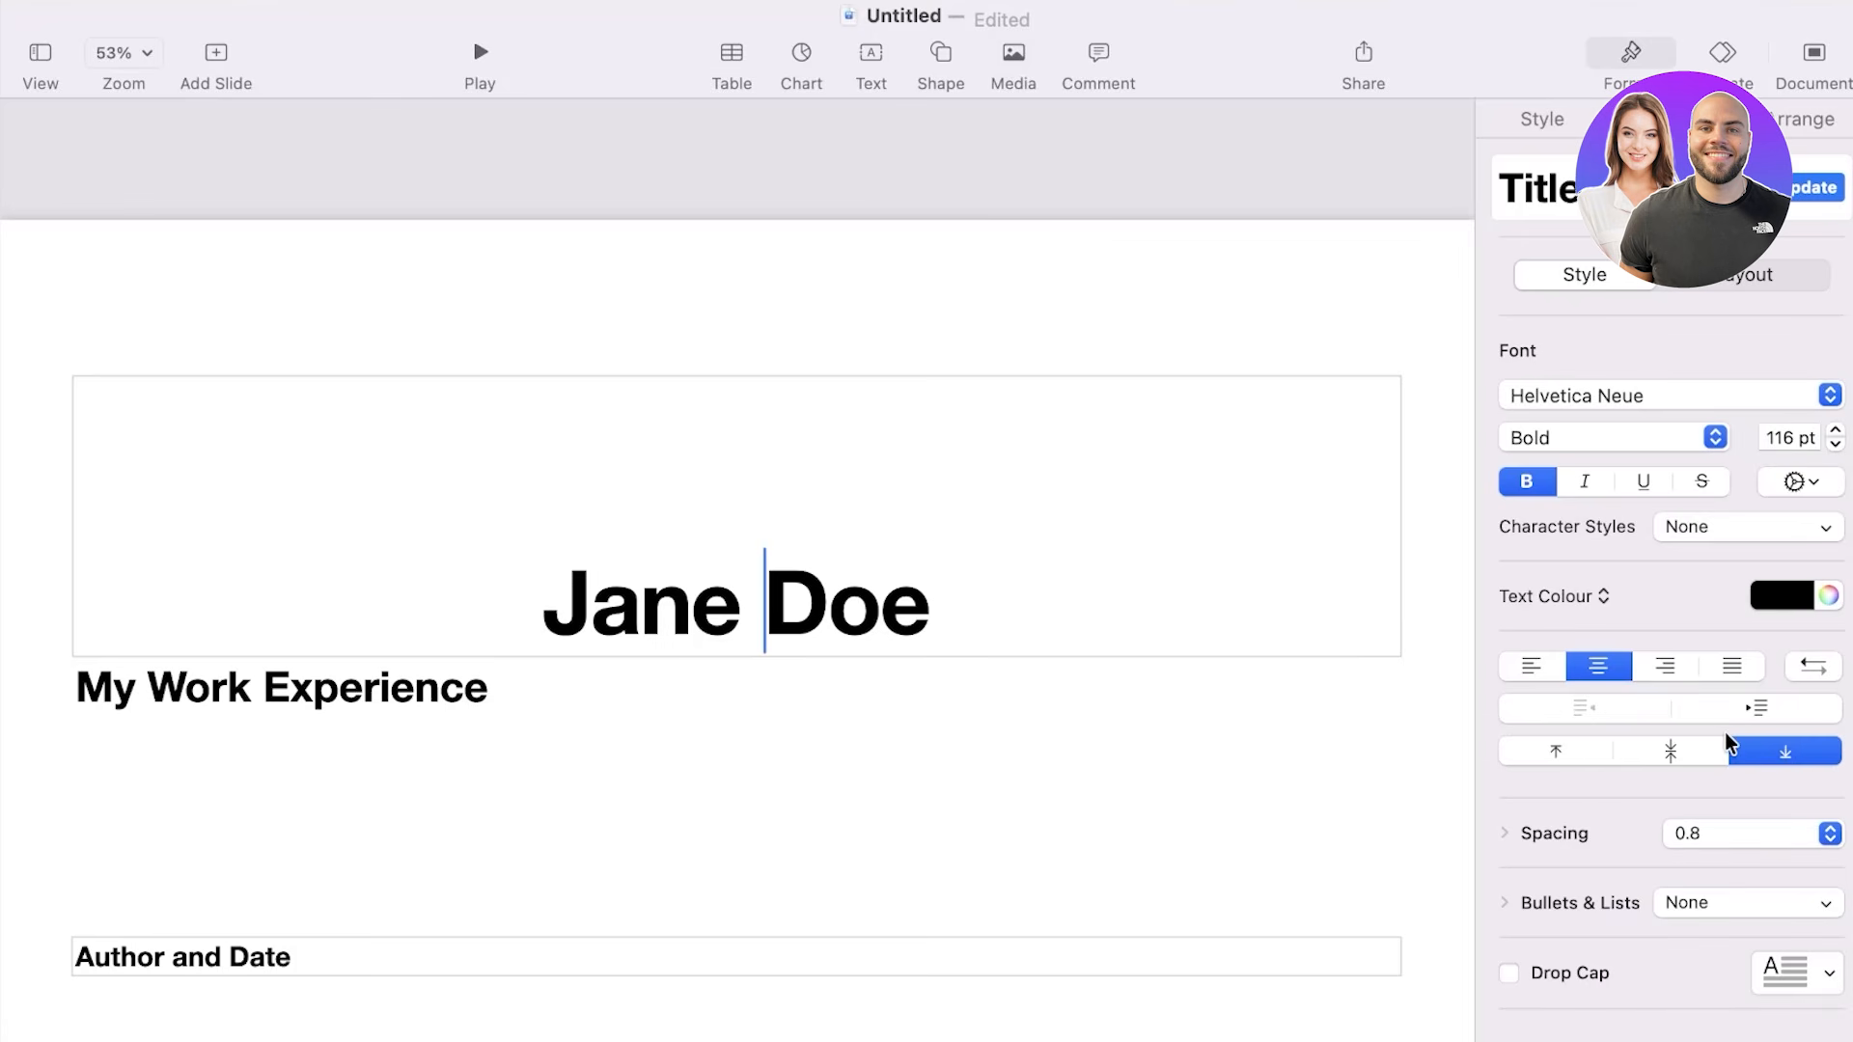
click(1788, 120)
click(1320, 282)
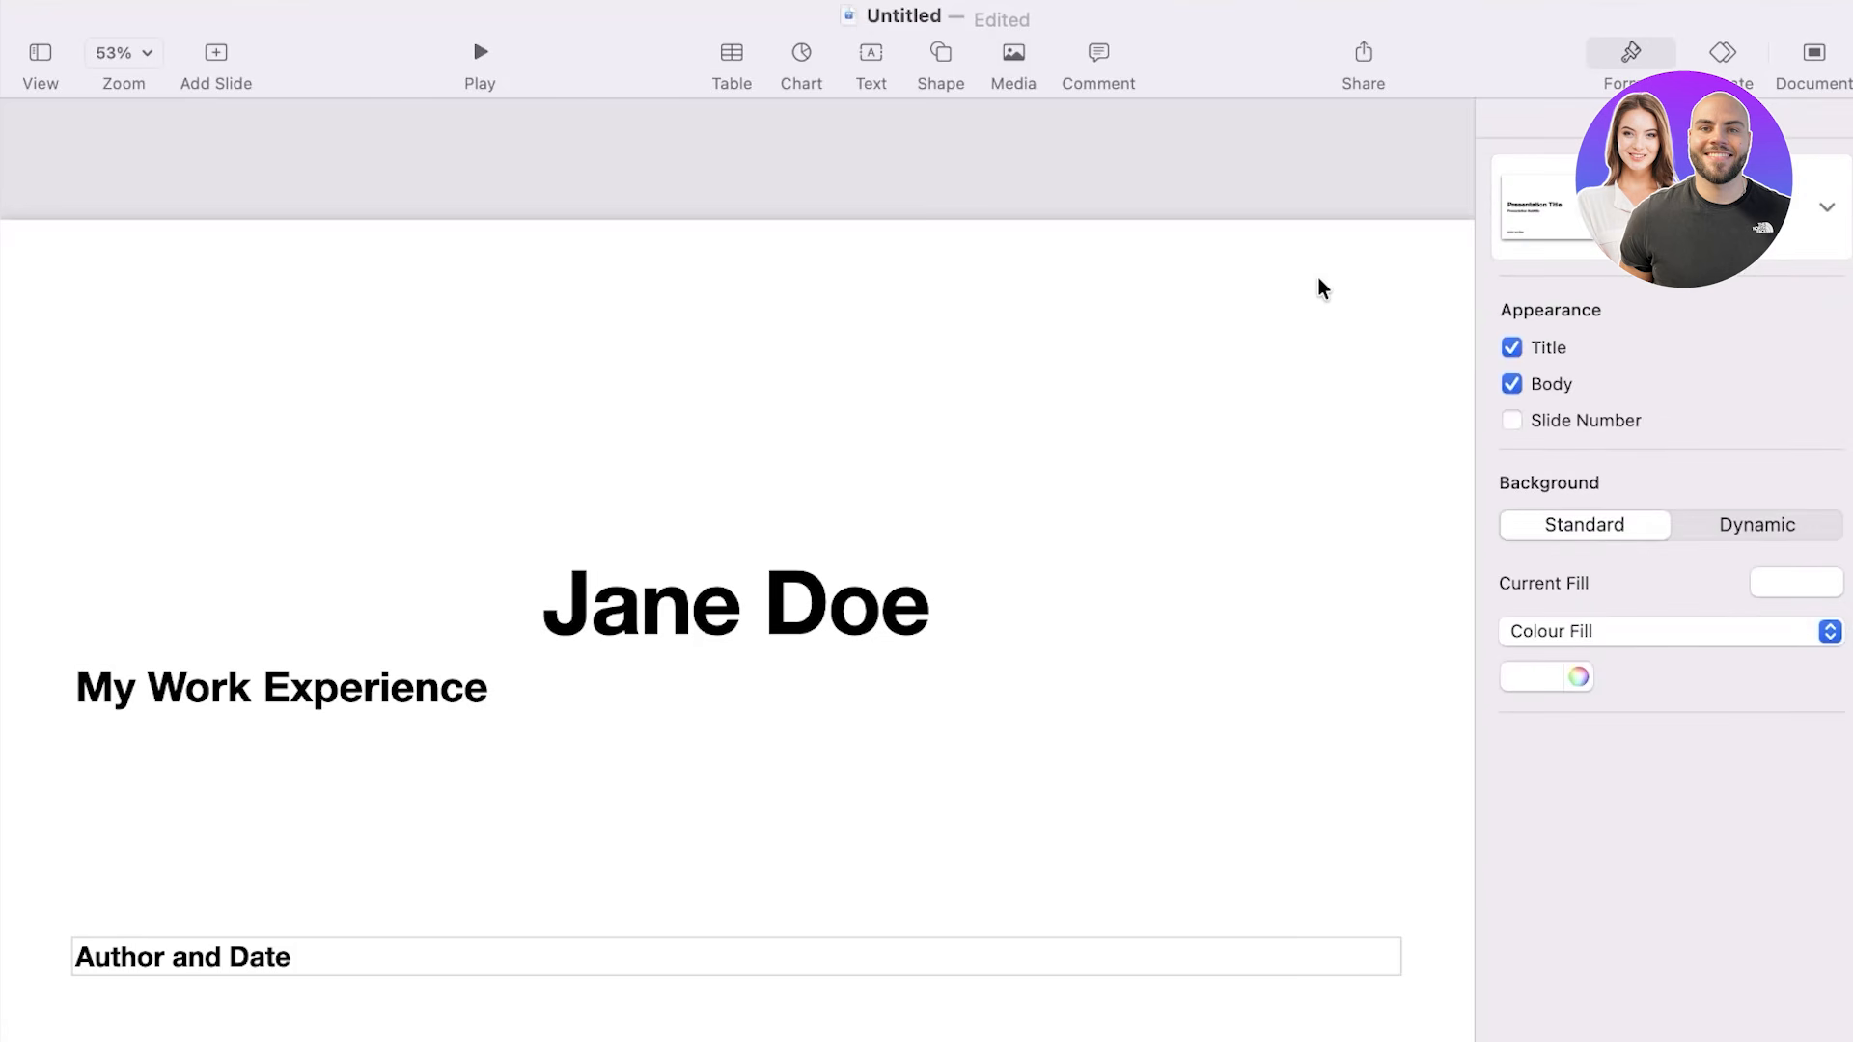
Delete the Author and Date placeholder from the first slide, keeping the Title layout.
click(1544, 207)
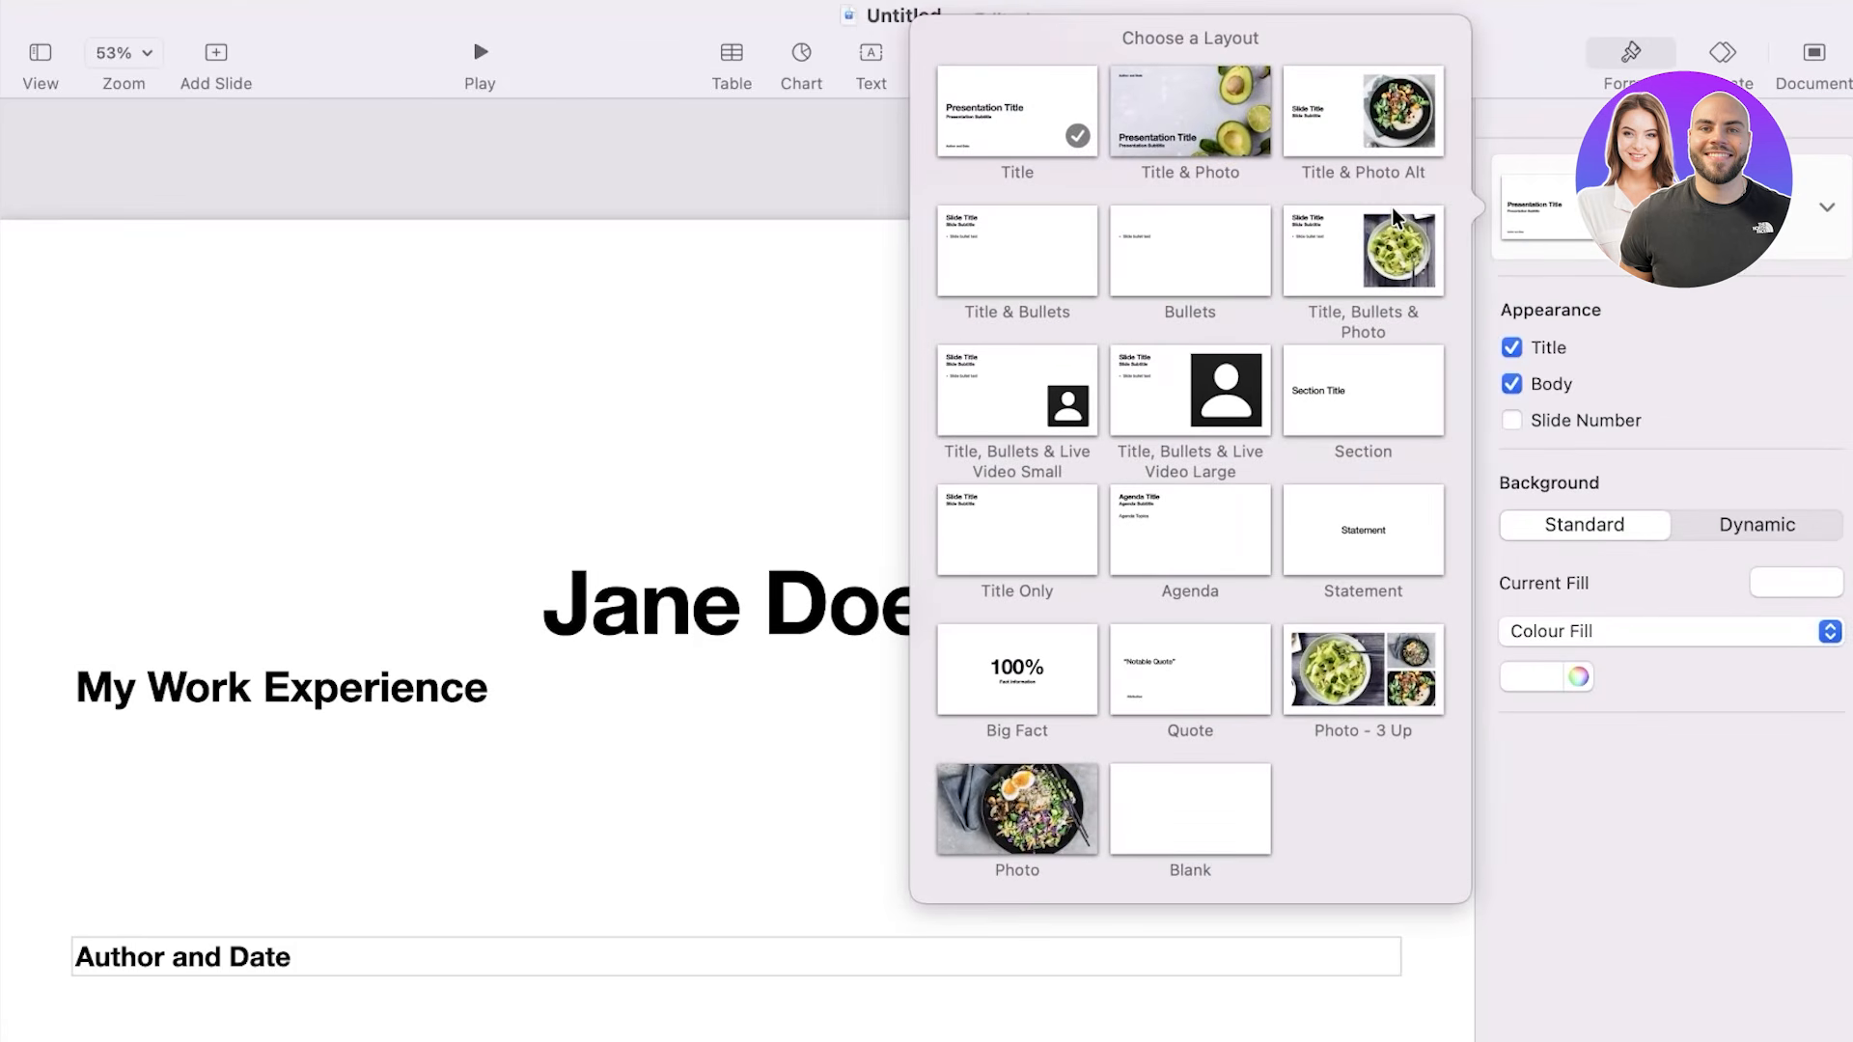
click(699, 472)
click(318, 893)
click(269, 968)
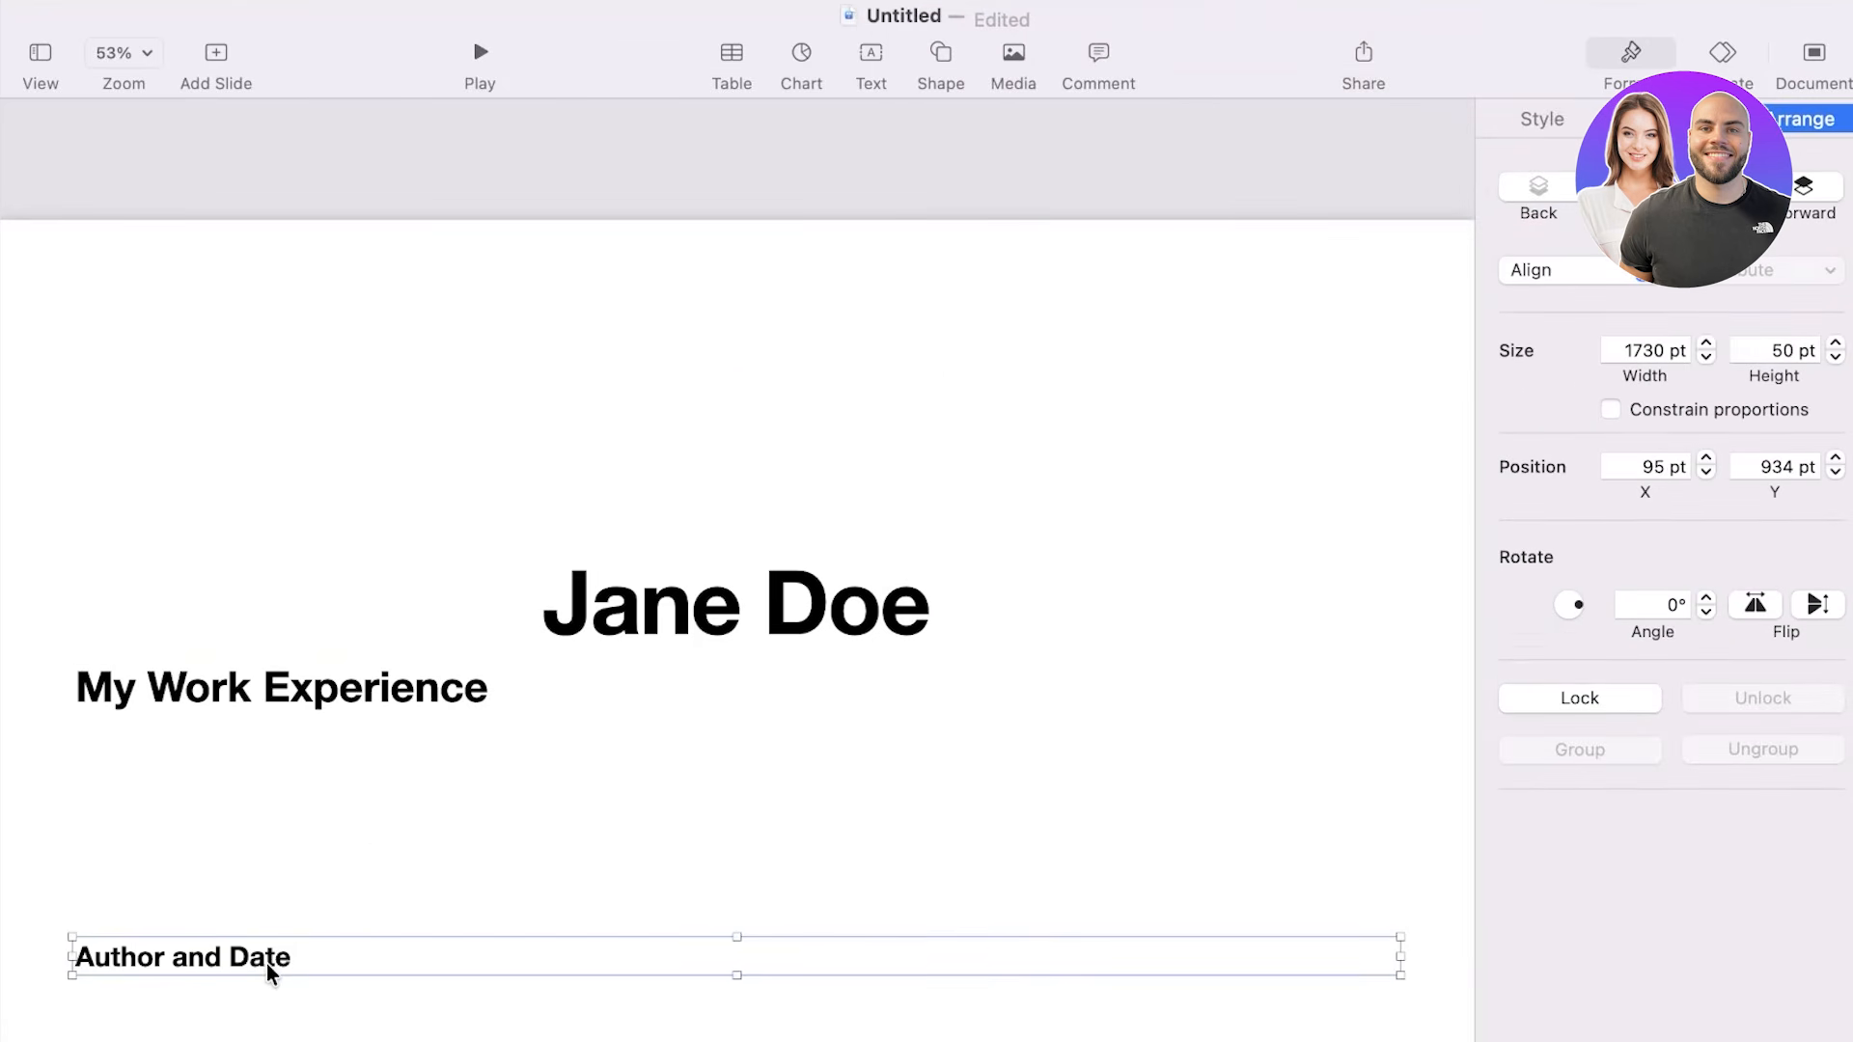
click(272, 960)
click(247, 898)
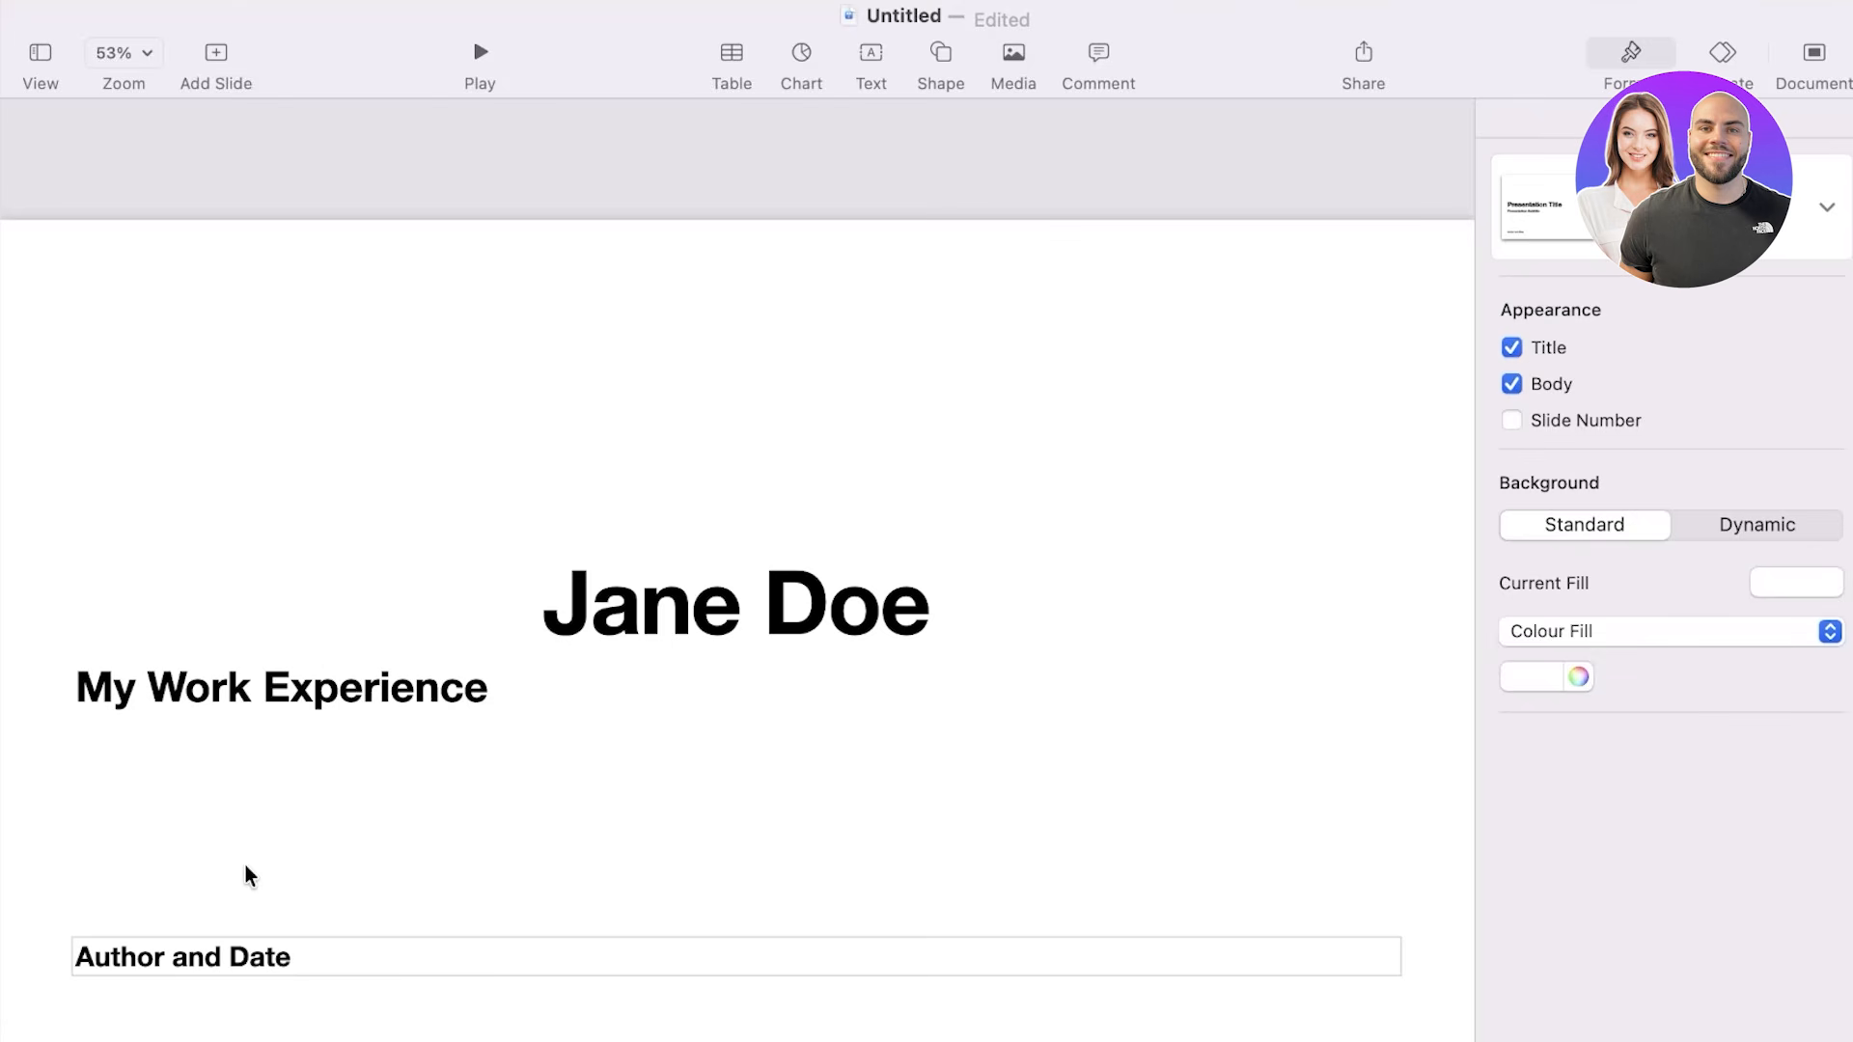
click(223, 969)
key(Delete)
Apply the Big Fact layout to the first slide and switch it back to the Title layout.
click(1560, 235)
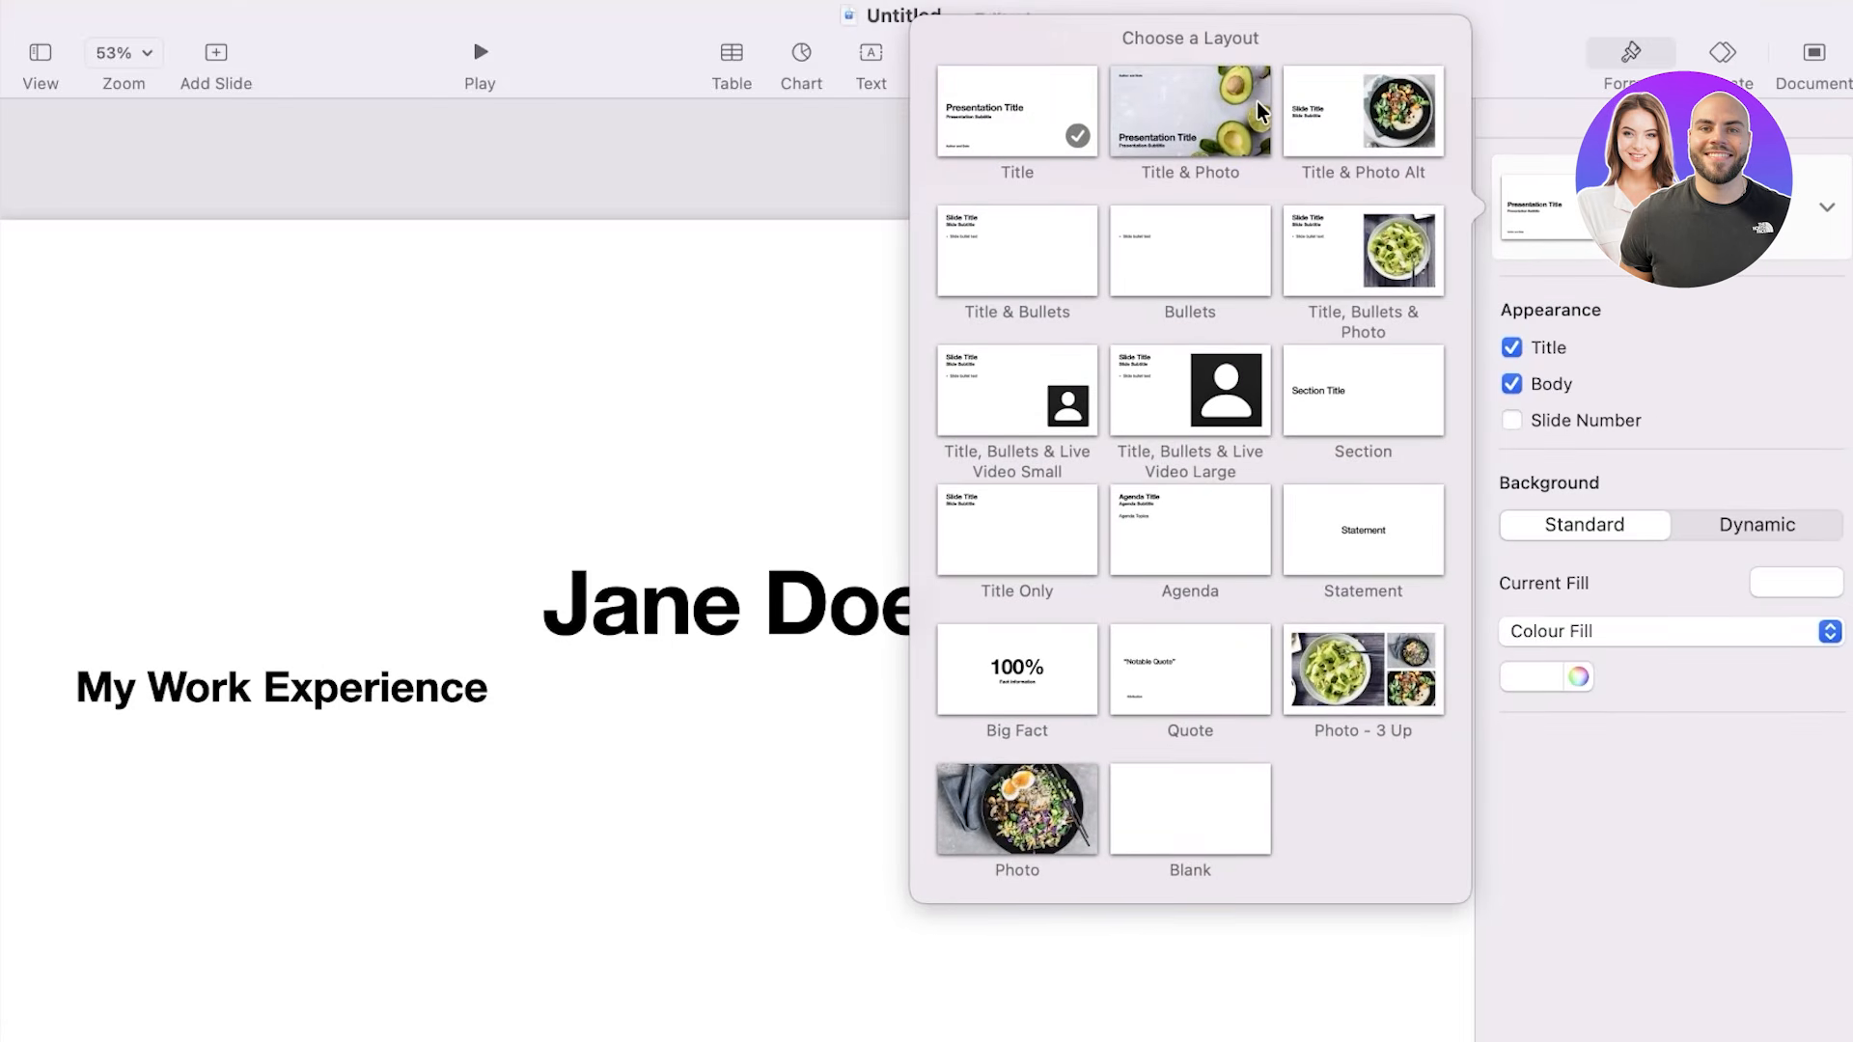
click(1020, 692)
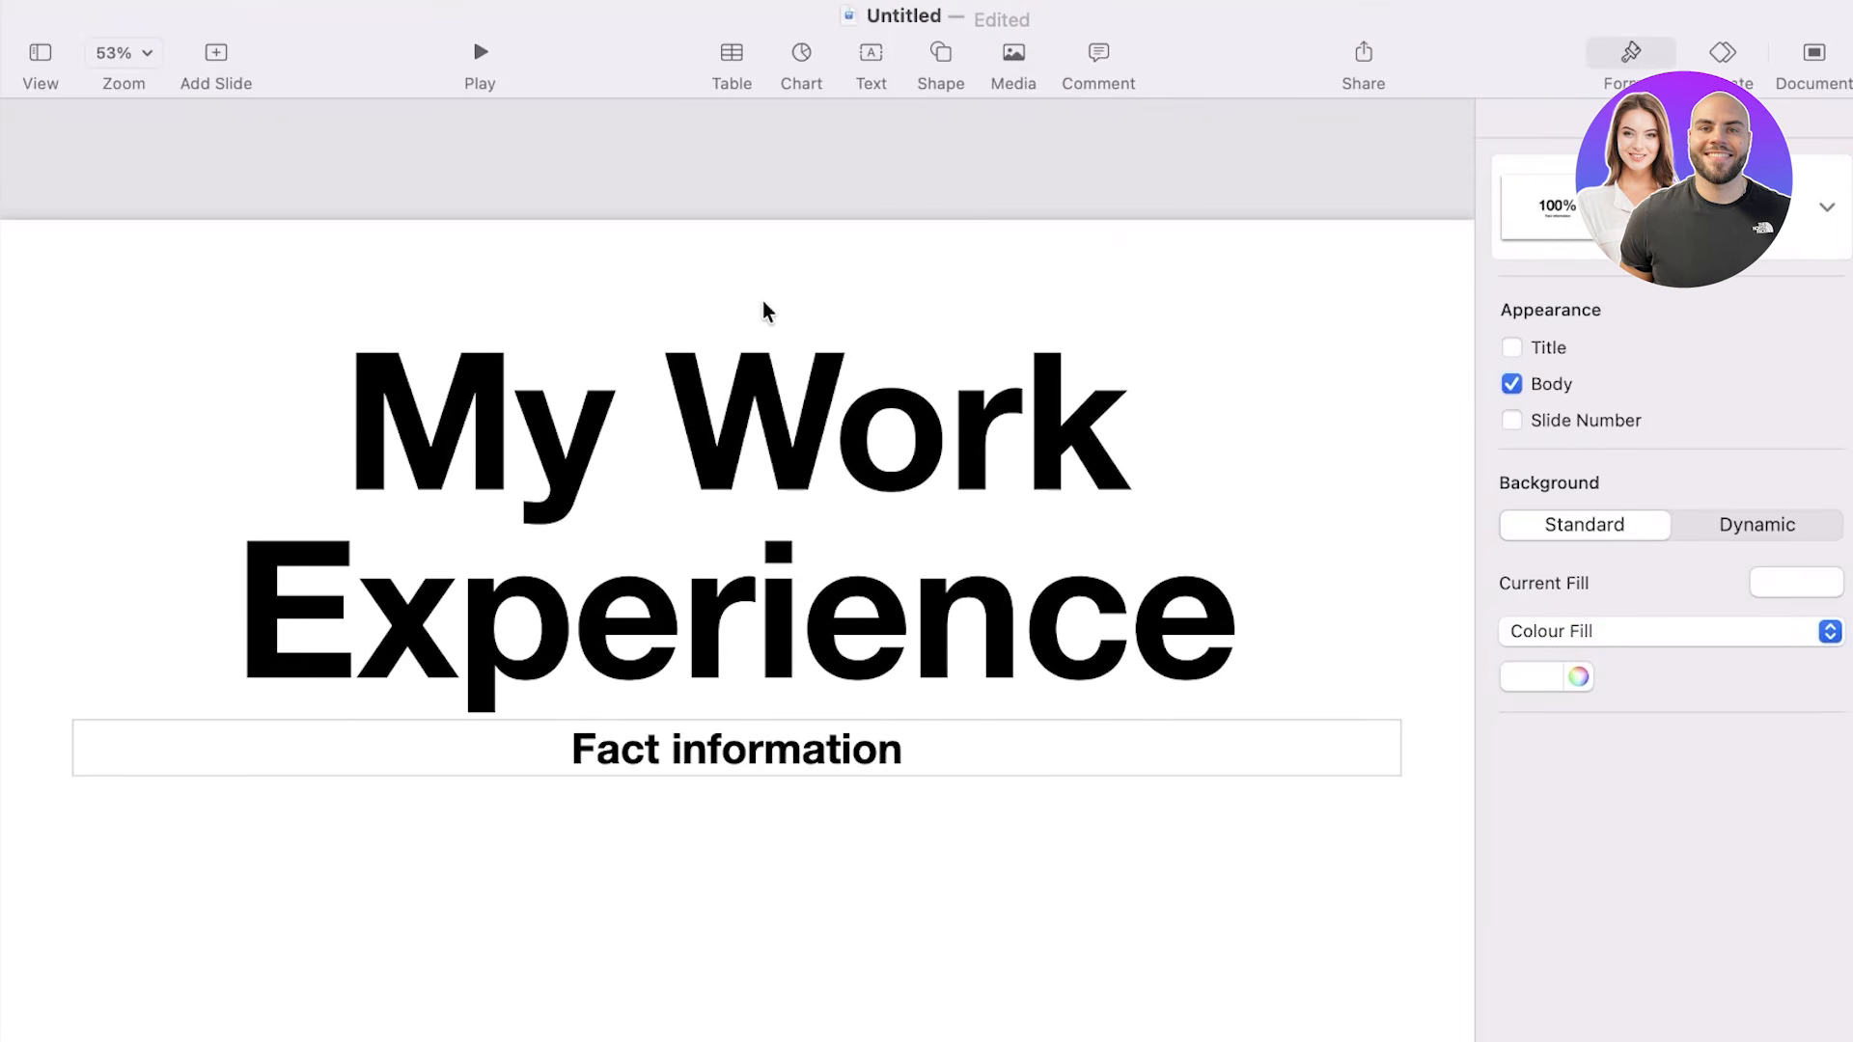
click(1544, 207)
click(965, 144)
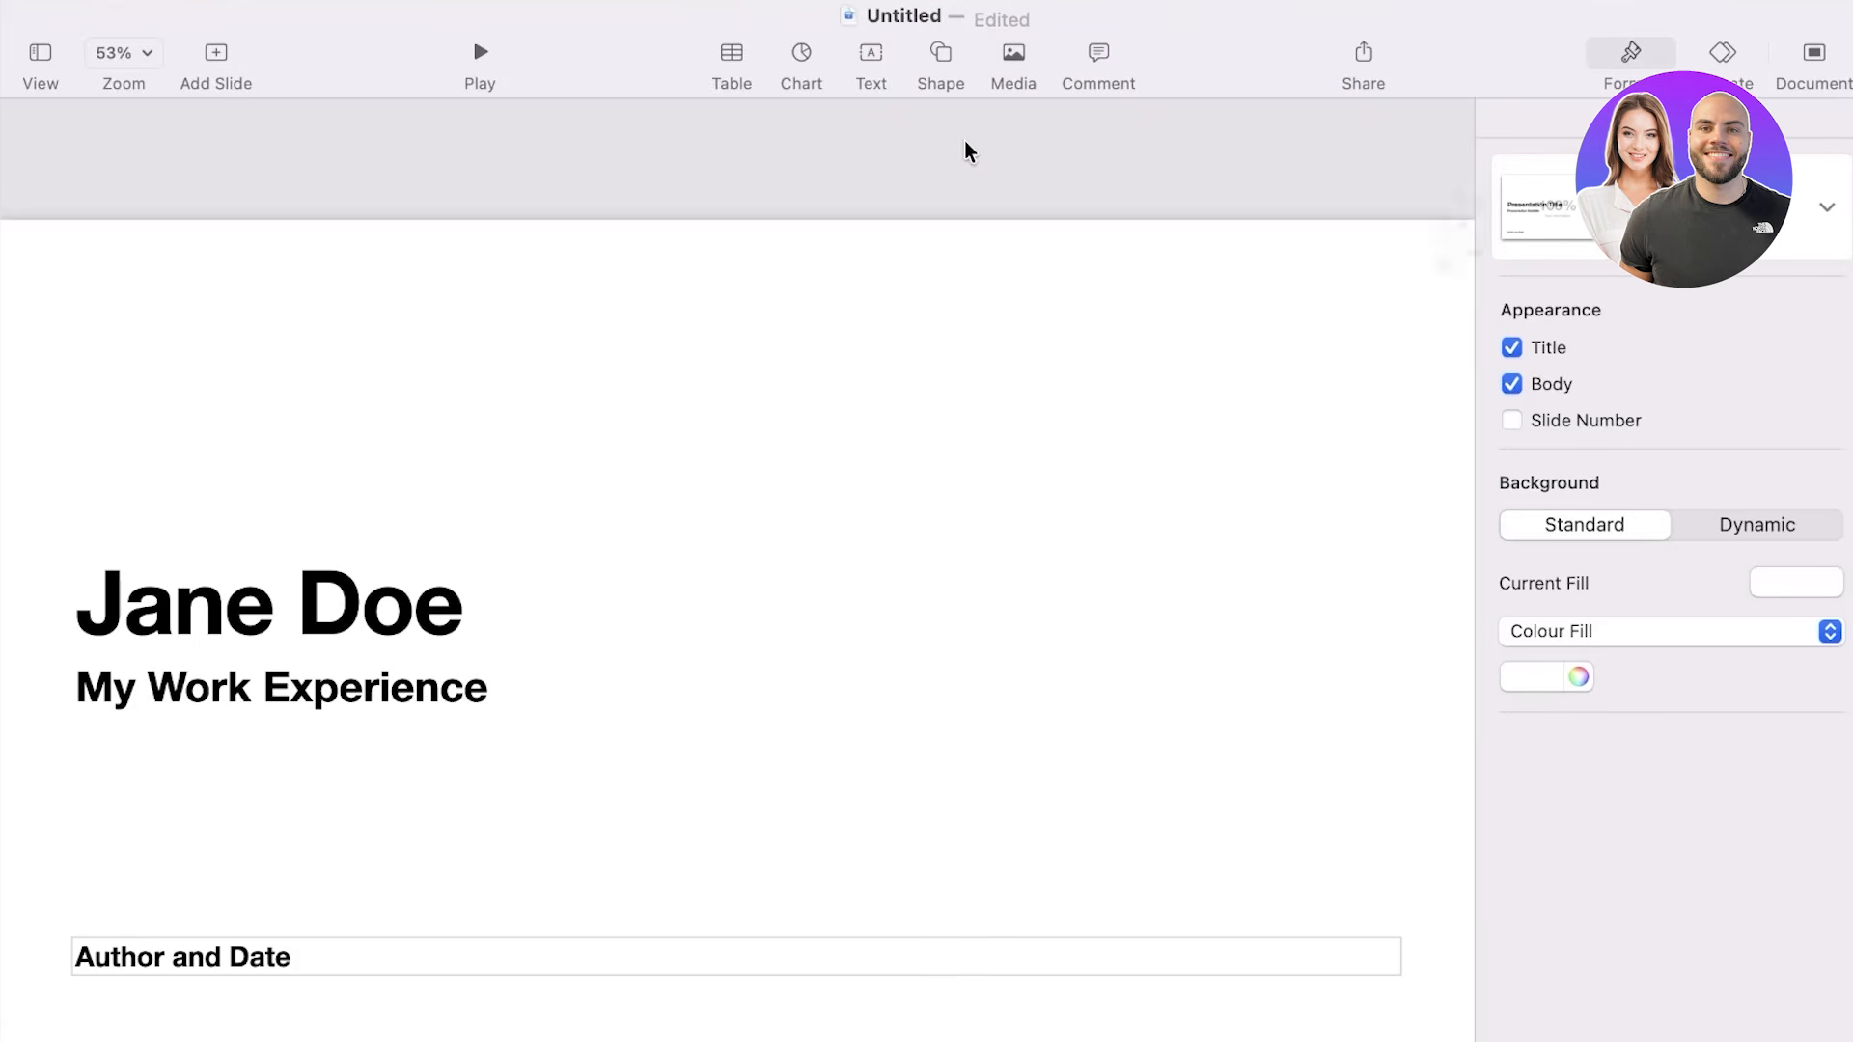
Remove the Author and Date placeholder from the first slide, leaving the Title layout in use.
click(290, 961)
key(Delete)
click(1718, 231)
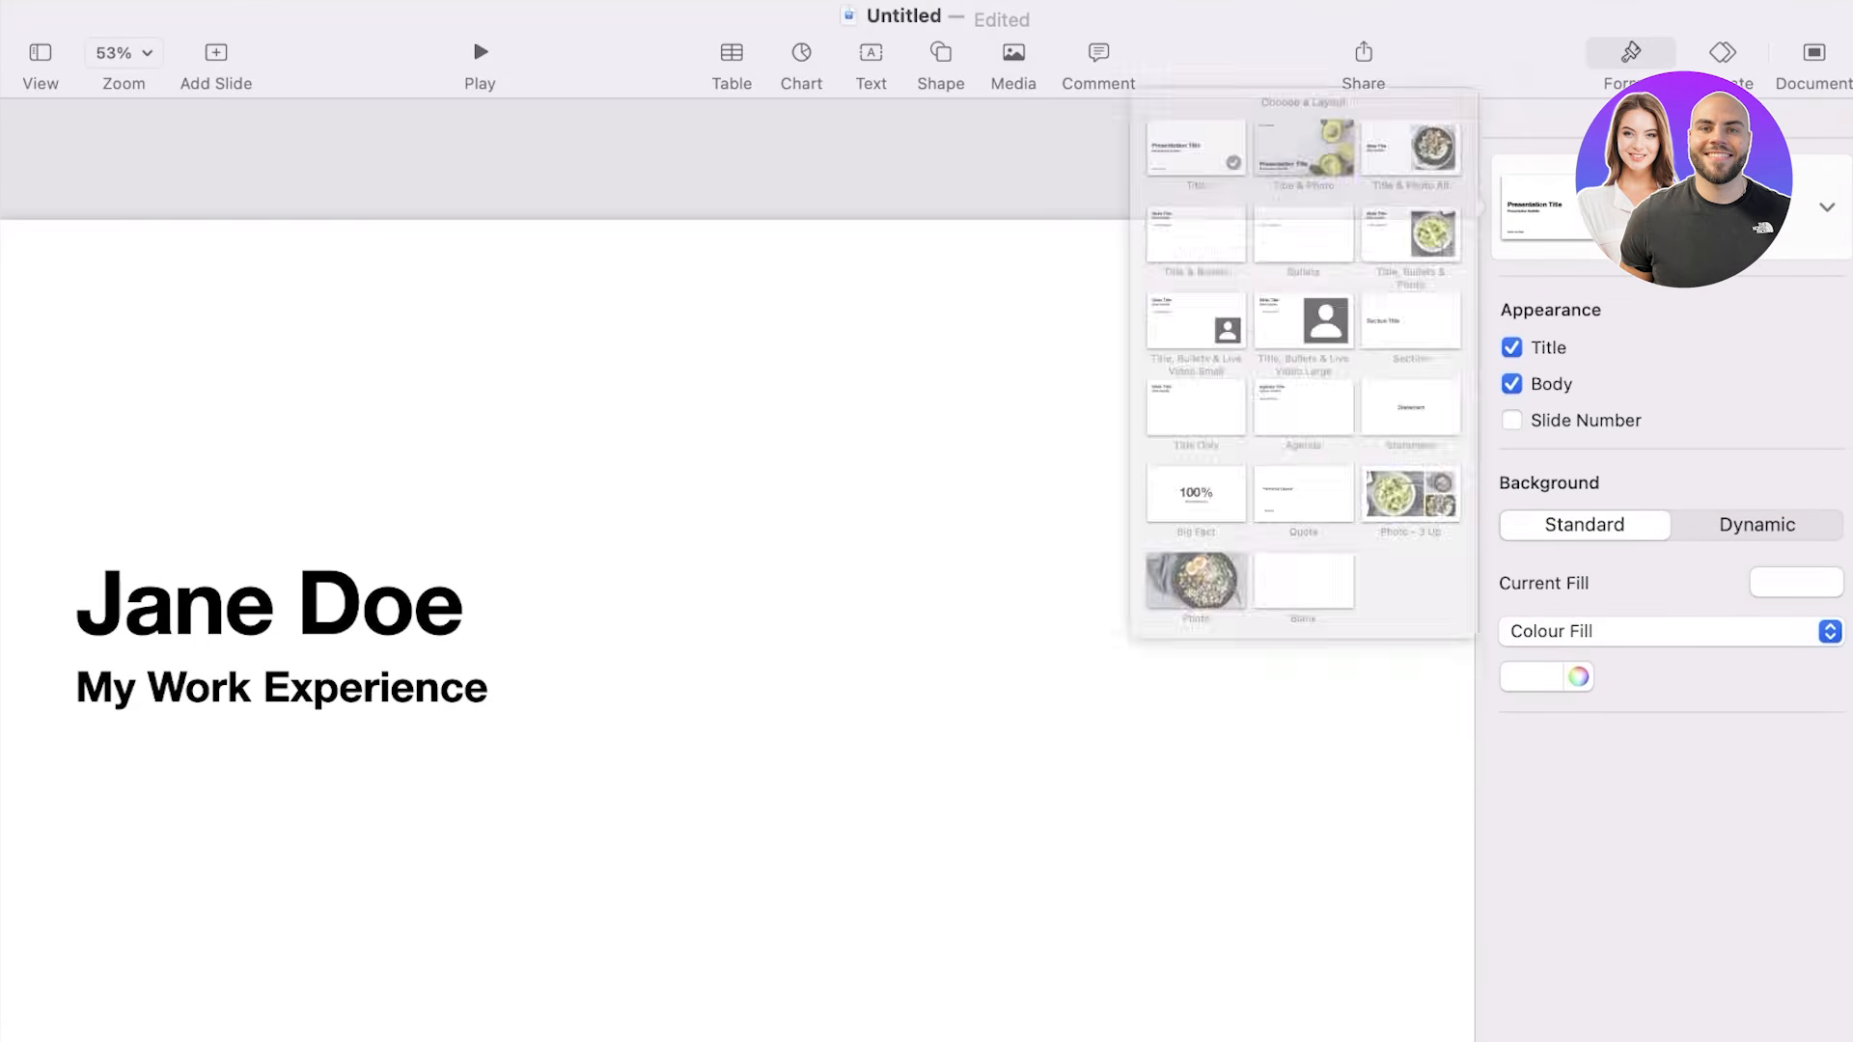
click(690, 362)
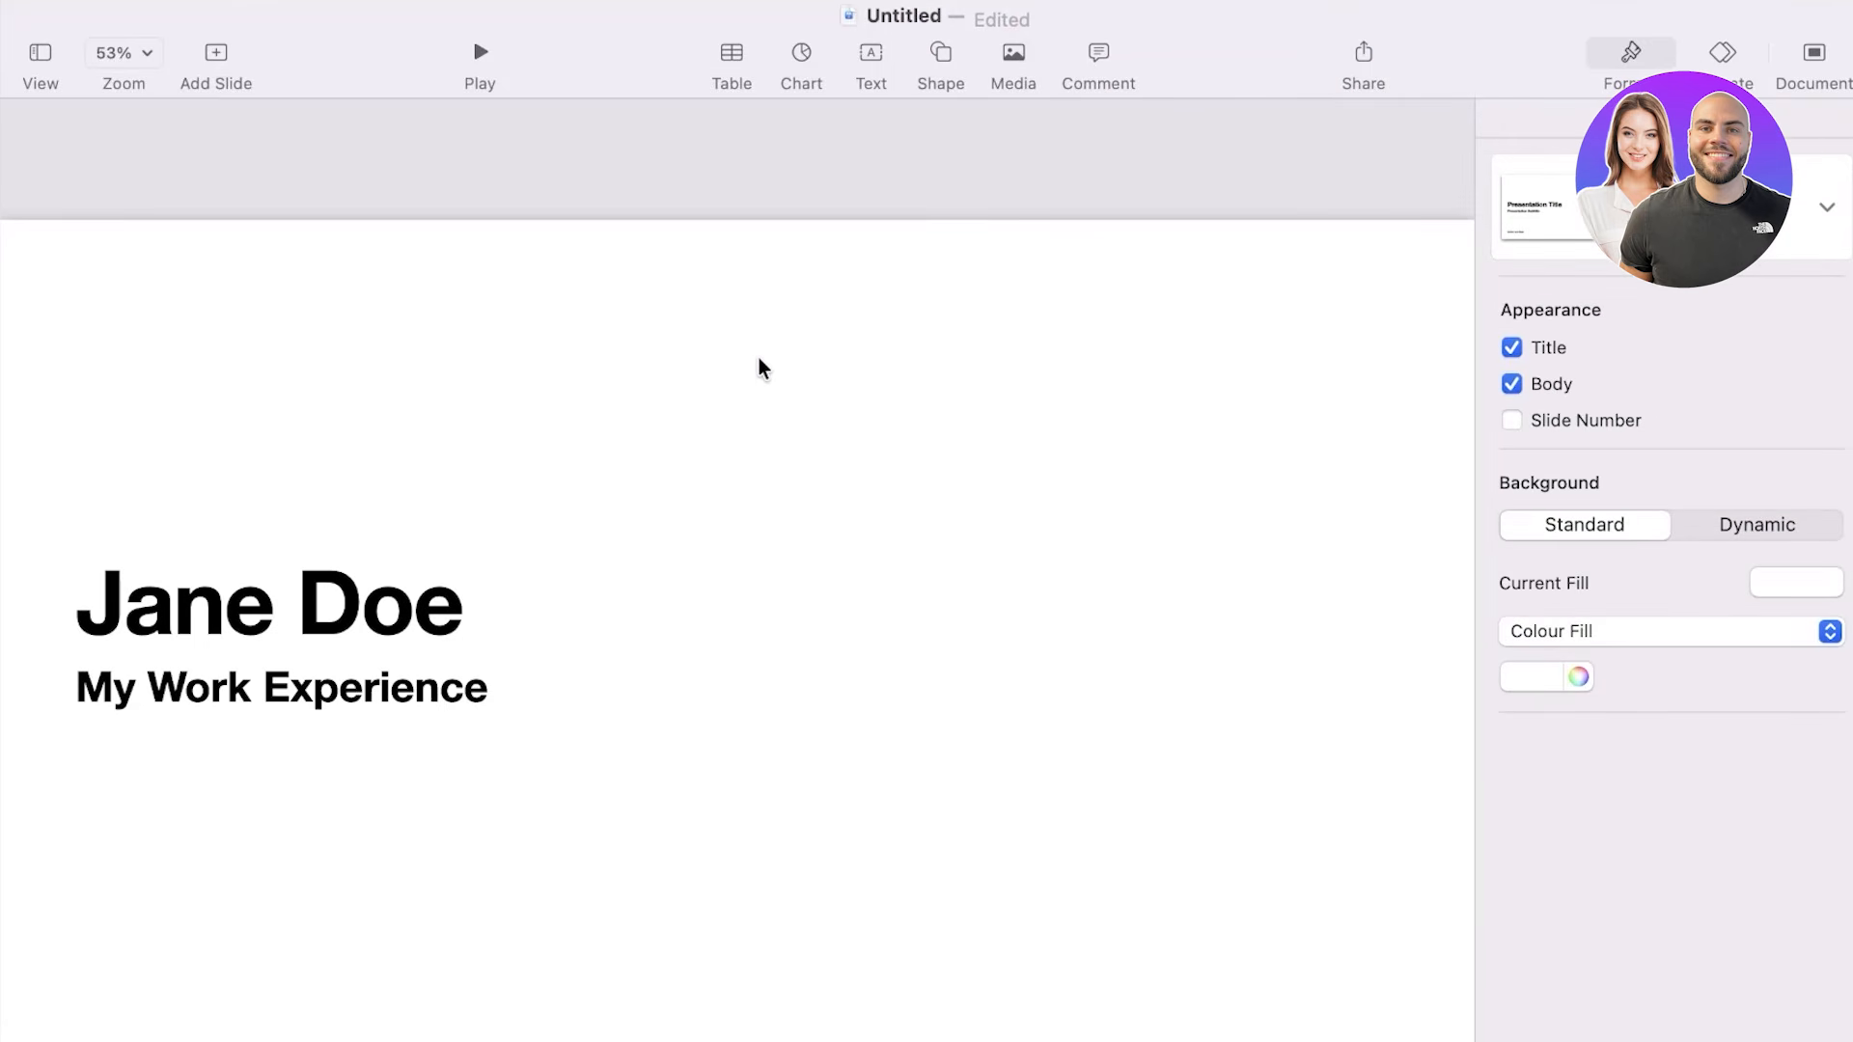
View the slide's transition effects and the document's slideshow settings without applying any of them.
click(1722, 54)
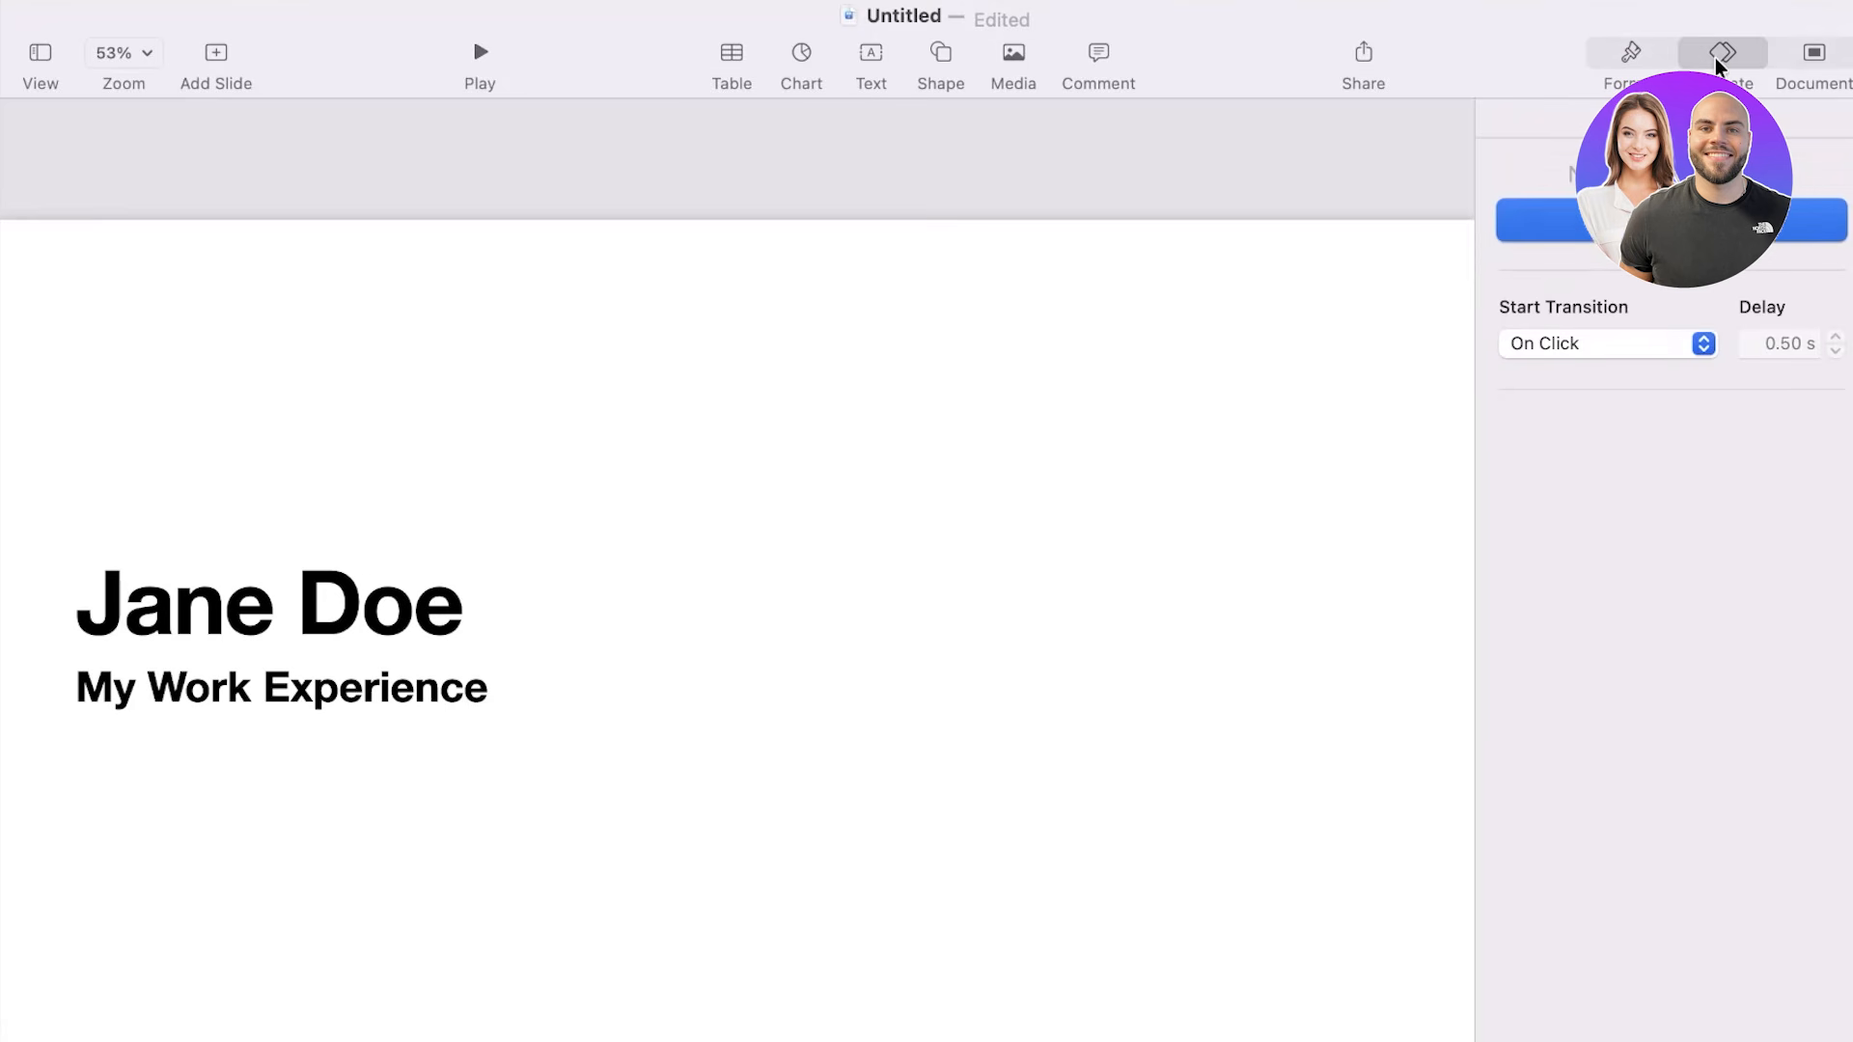
click(1815, 58)
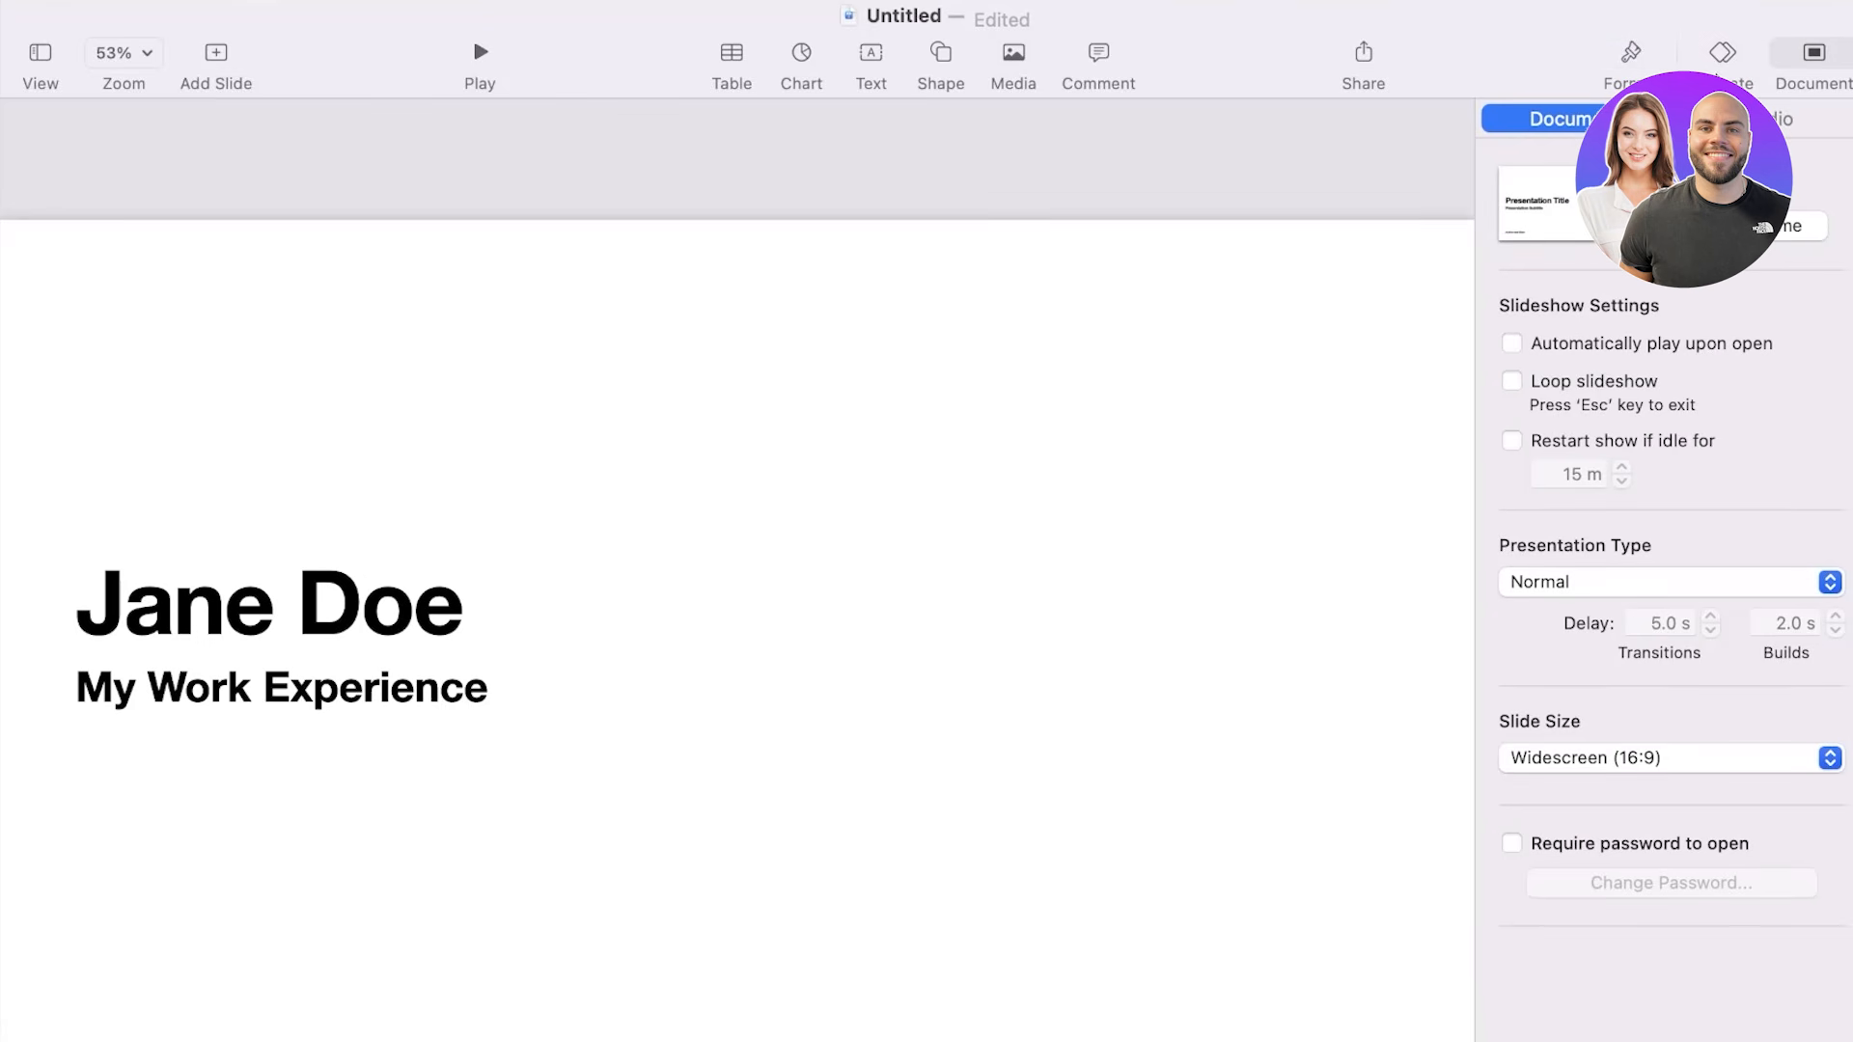
click(1721, 56)
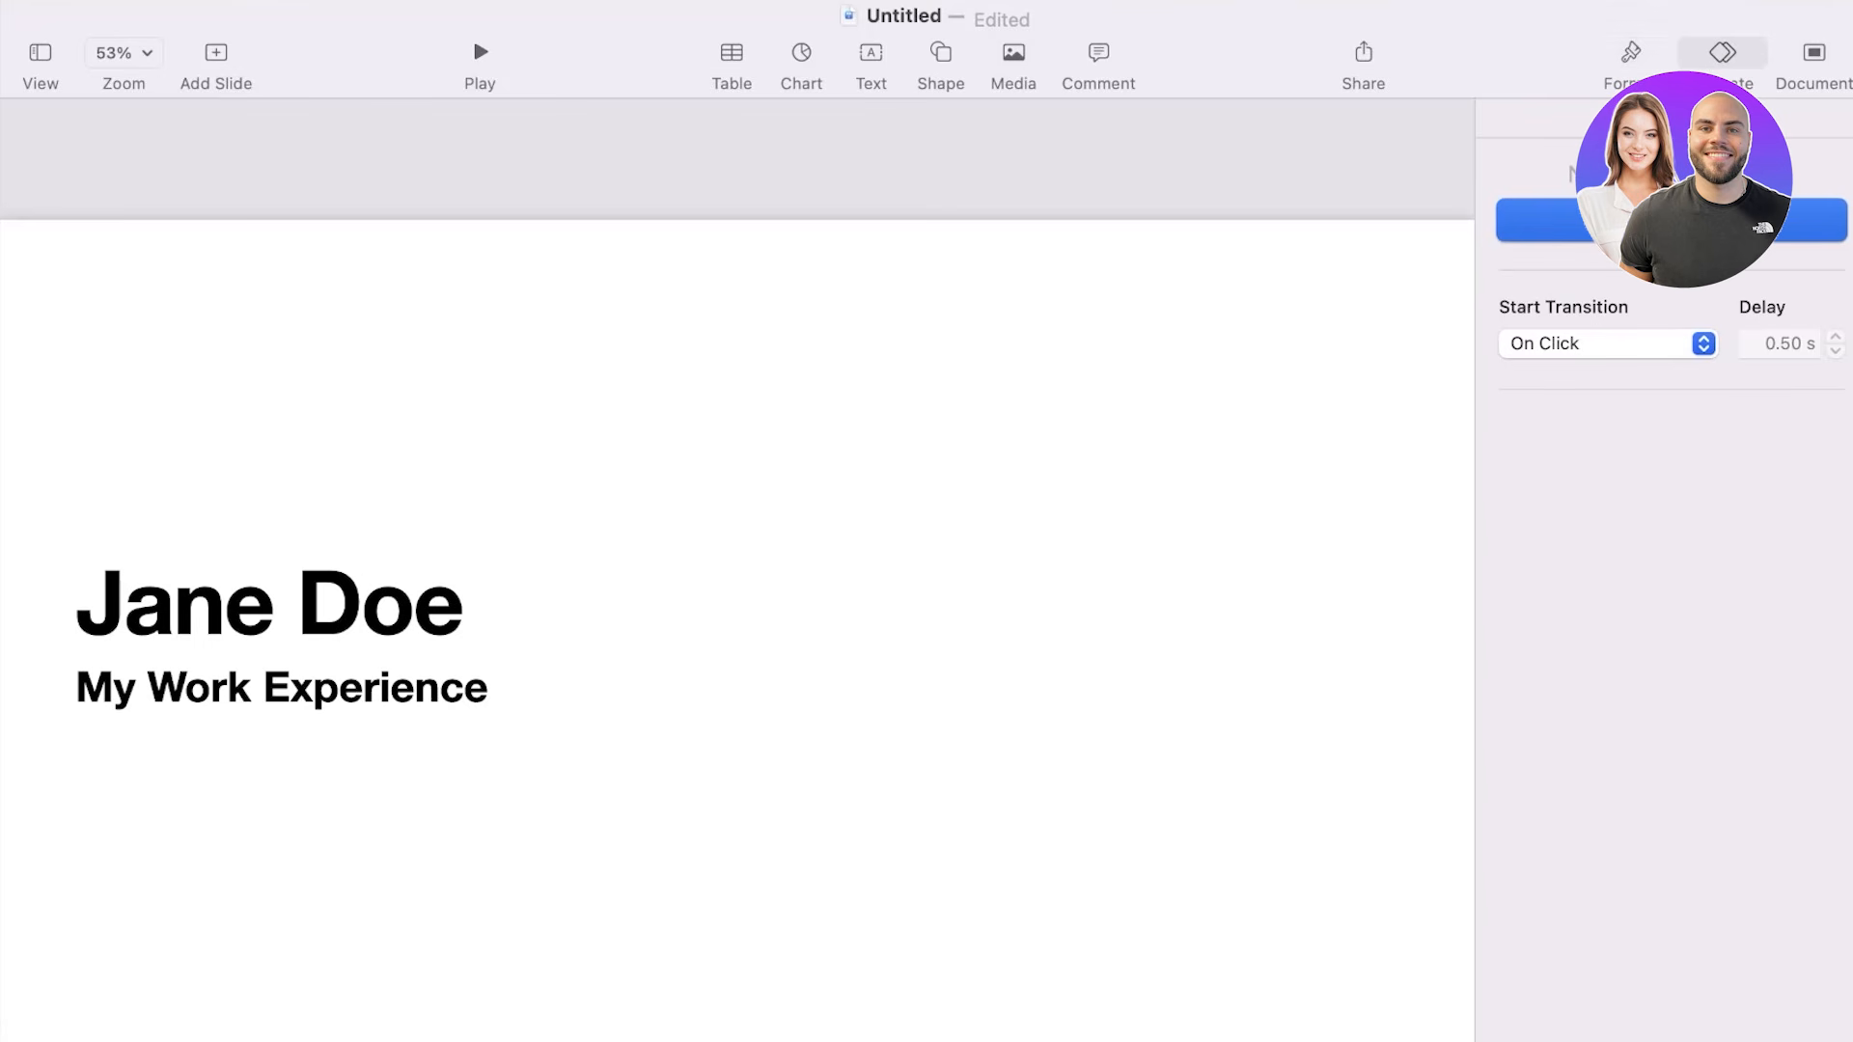
click(1679, 221)
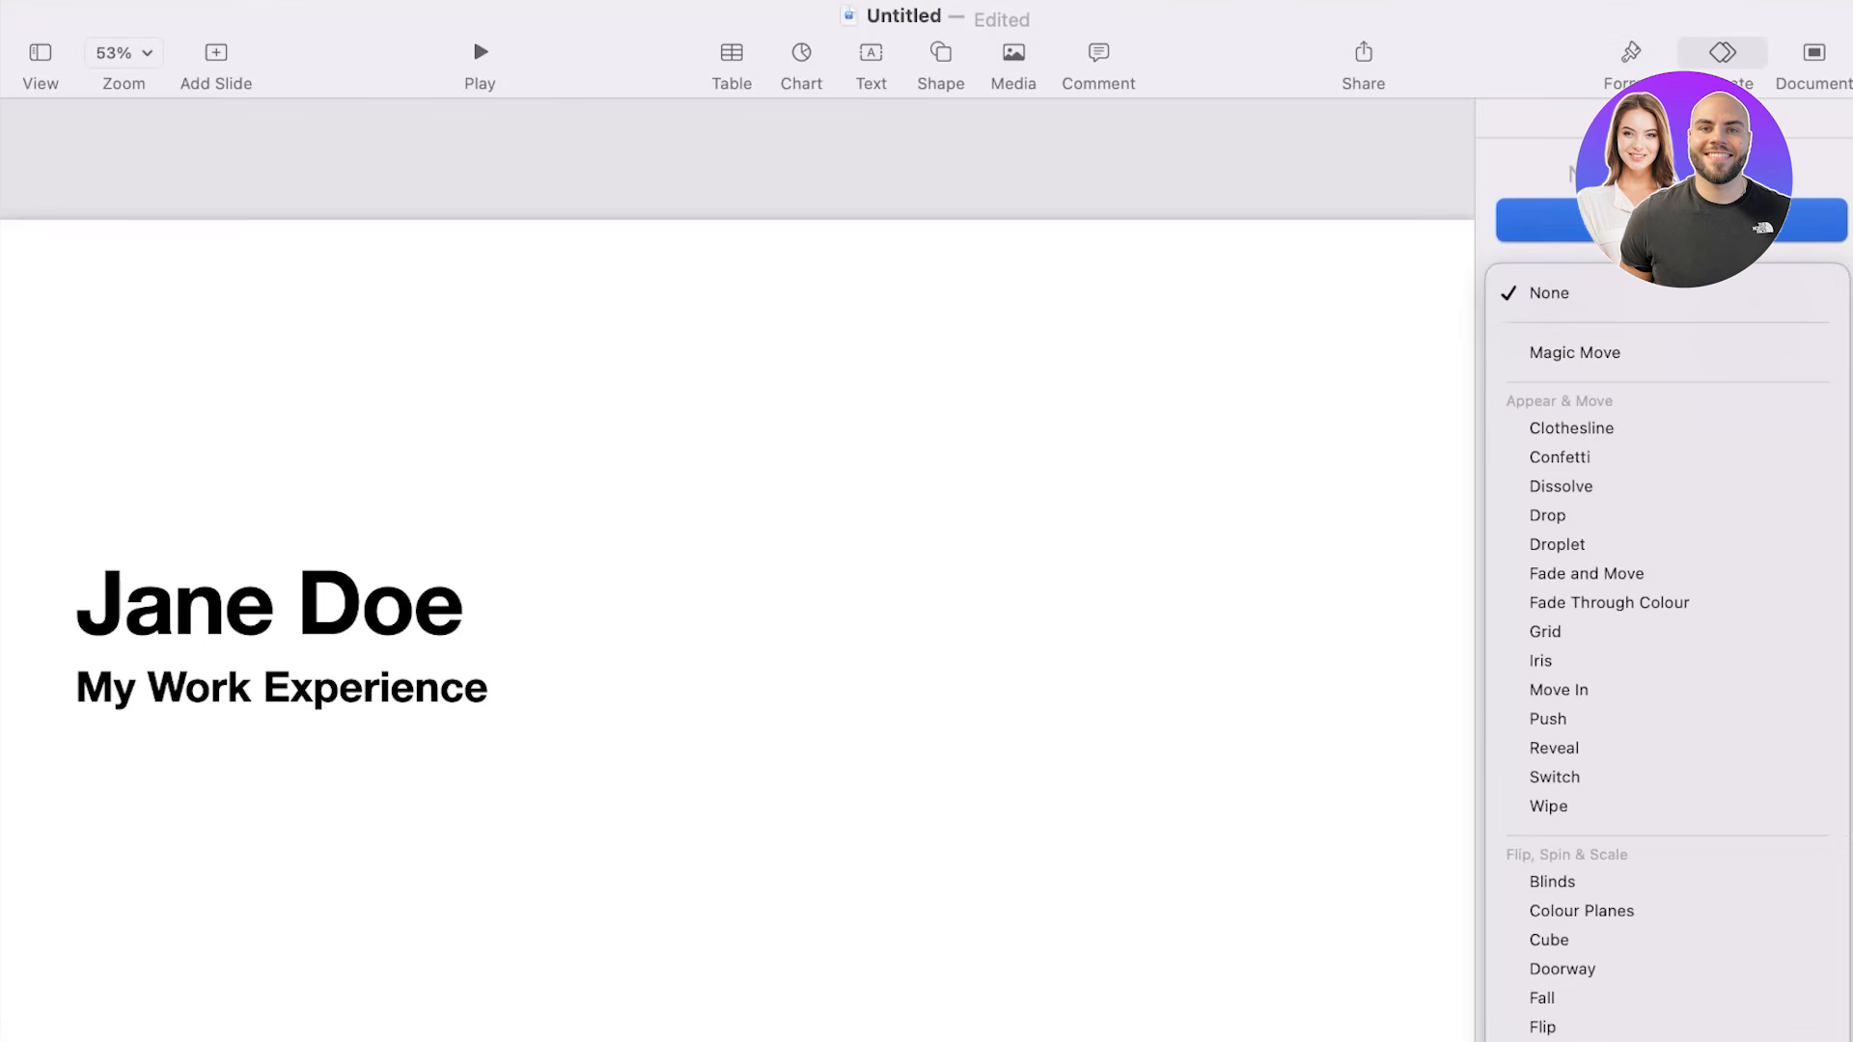
click(789, 539)
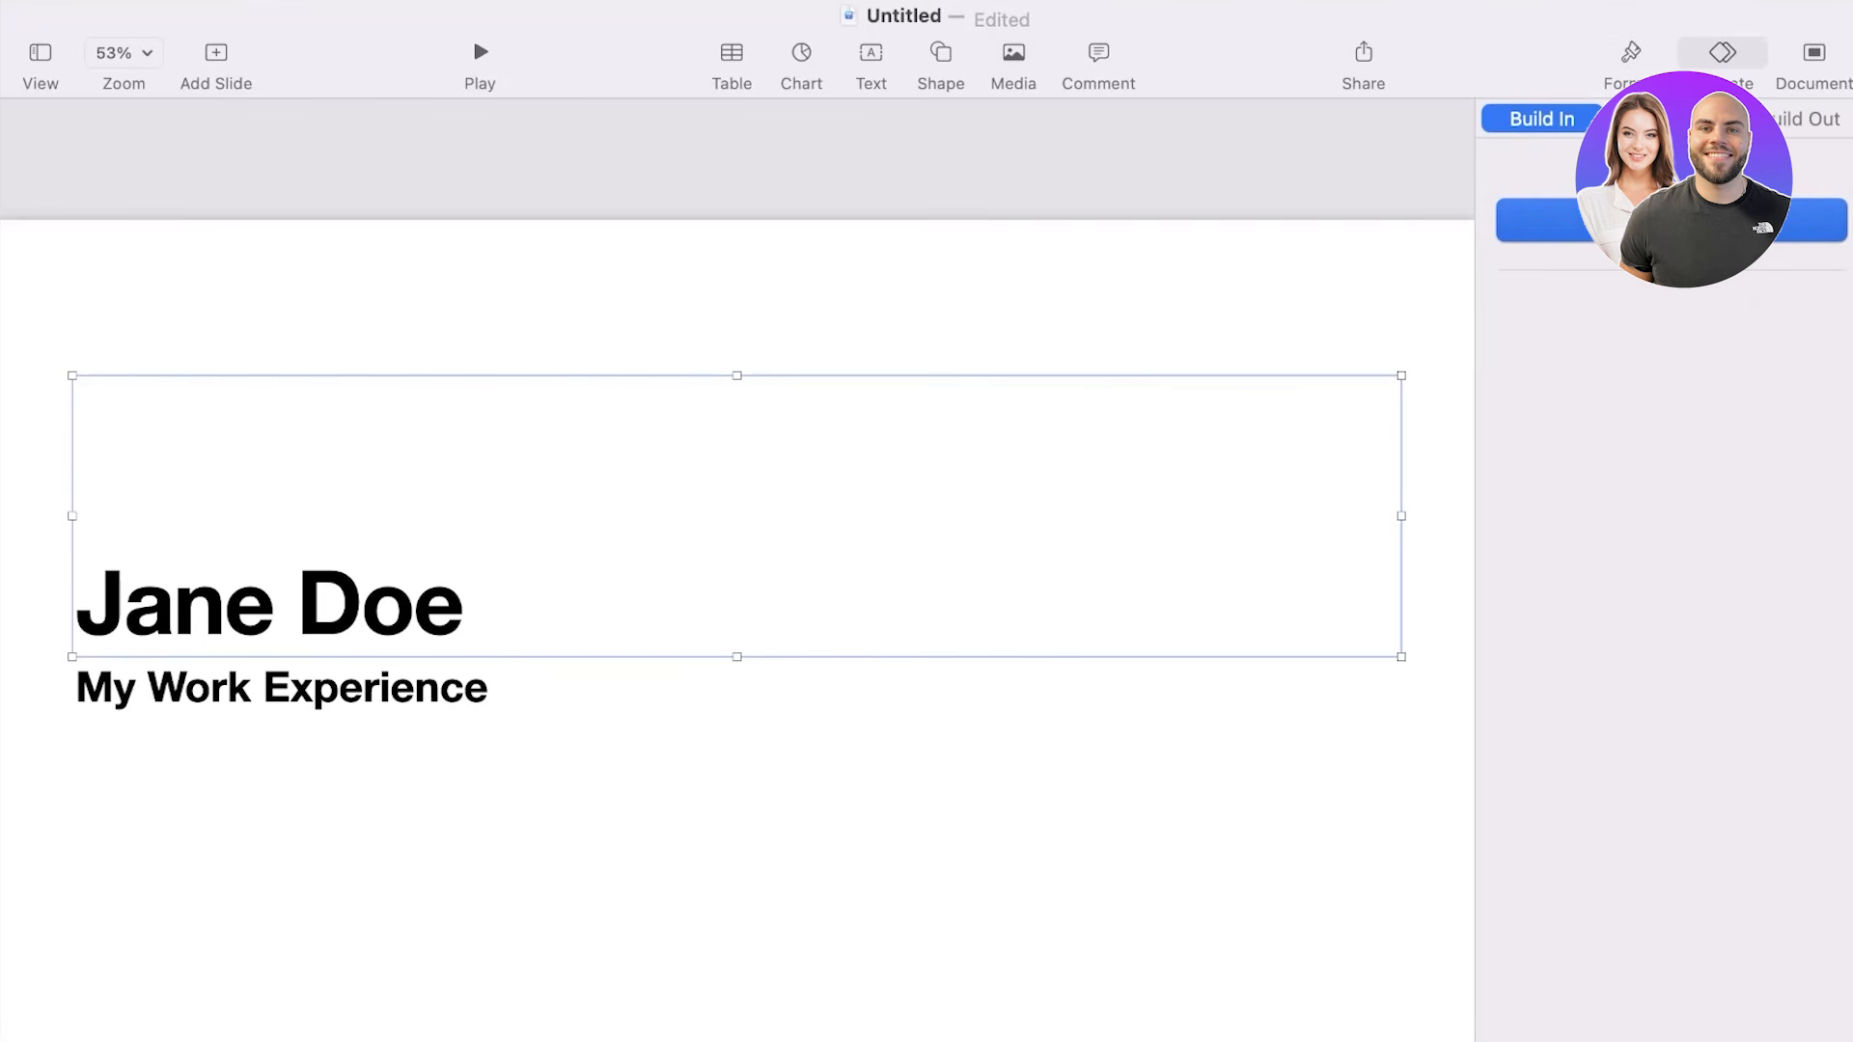
click(593, 185)
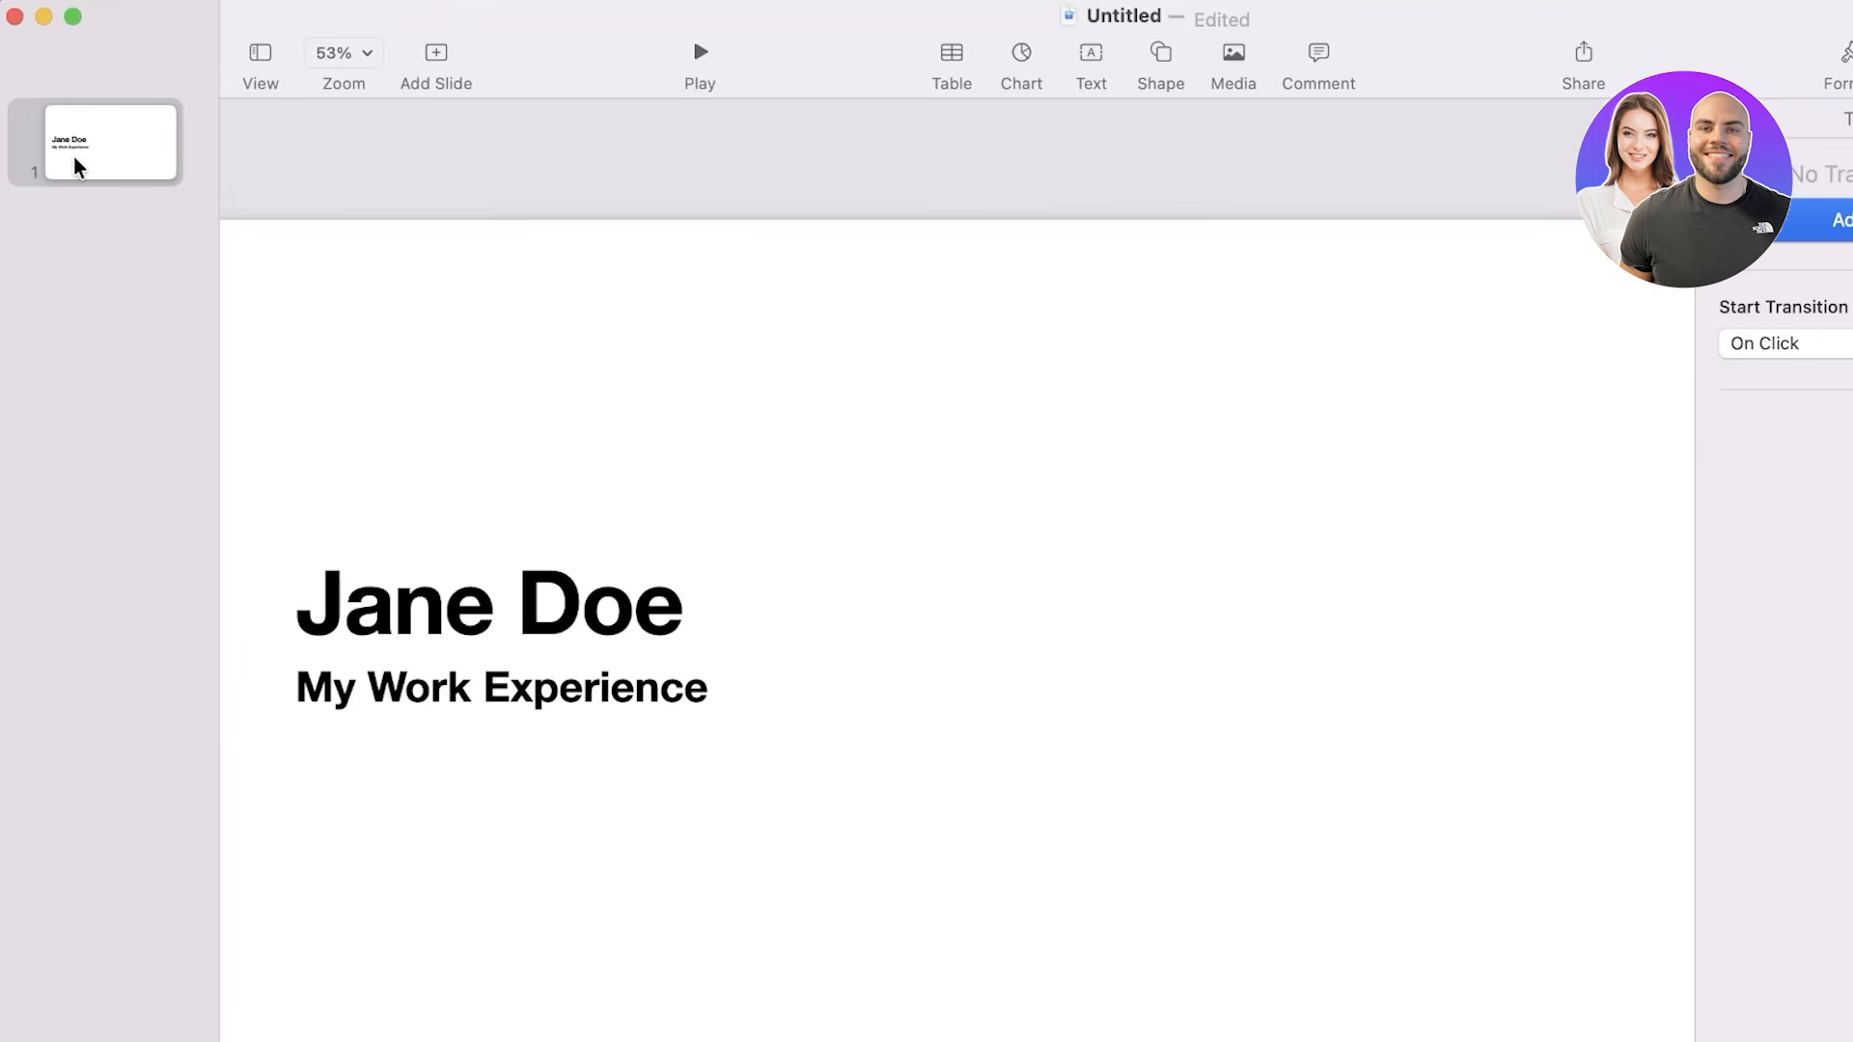
Add a second slide with the Title & Photo Alt layout and delete its subtitle and title placeholders.
click(429, 58)
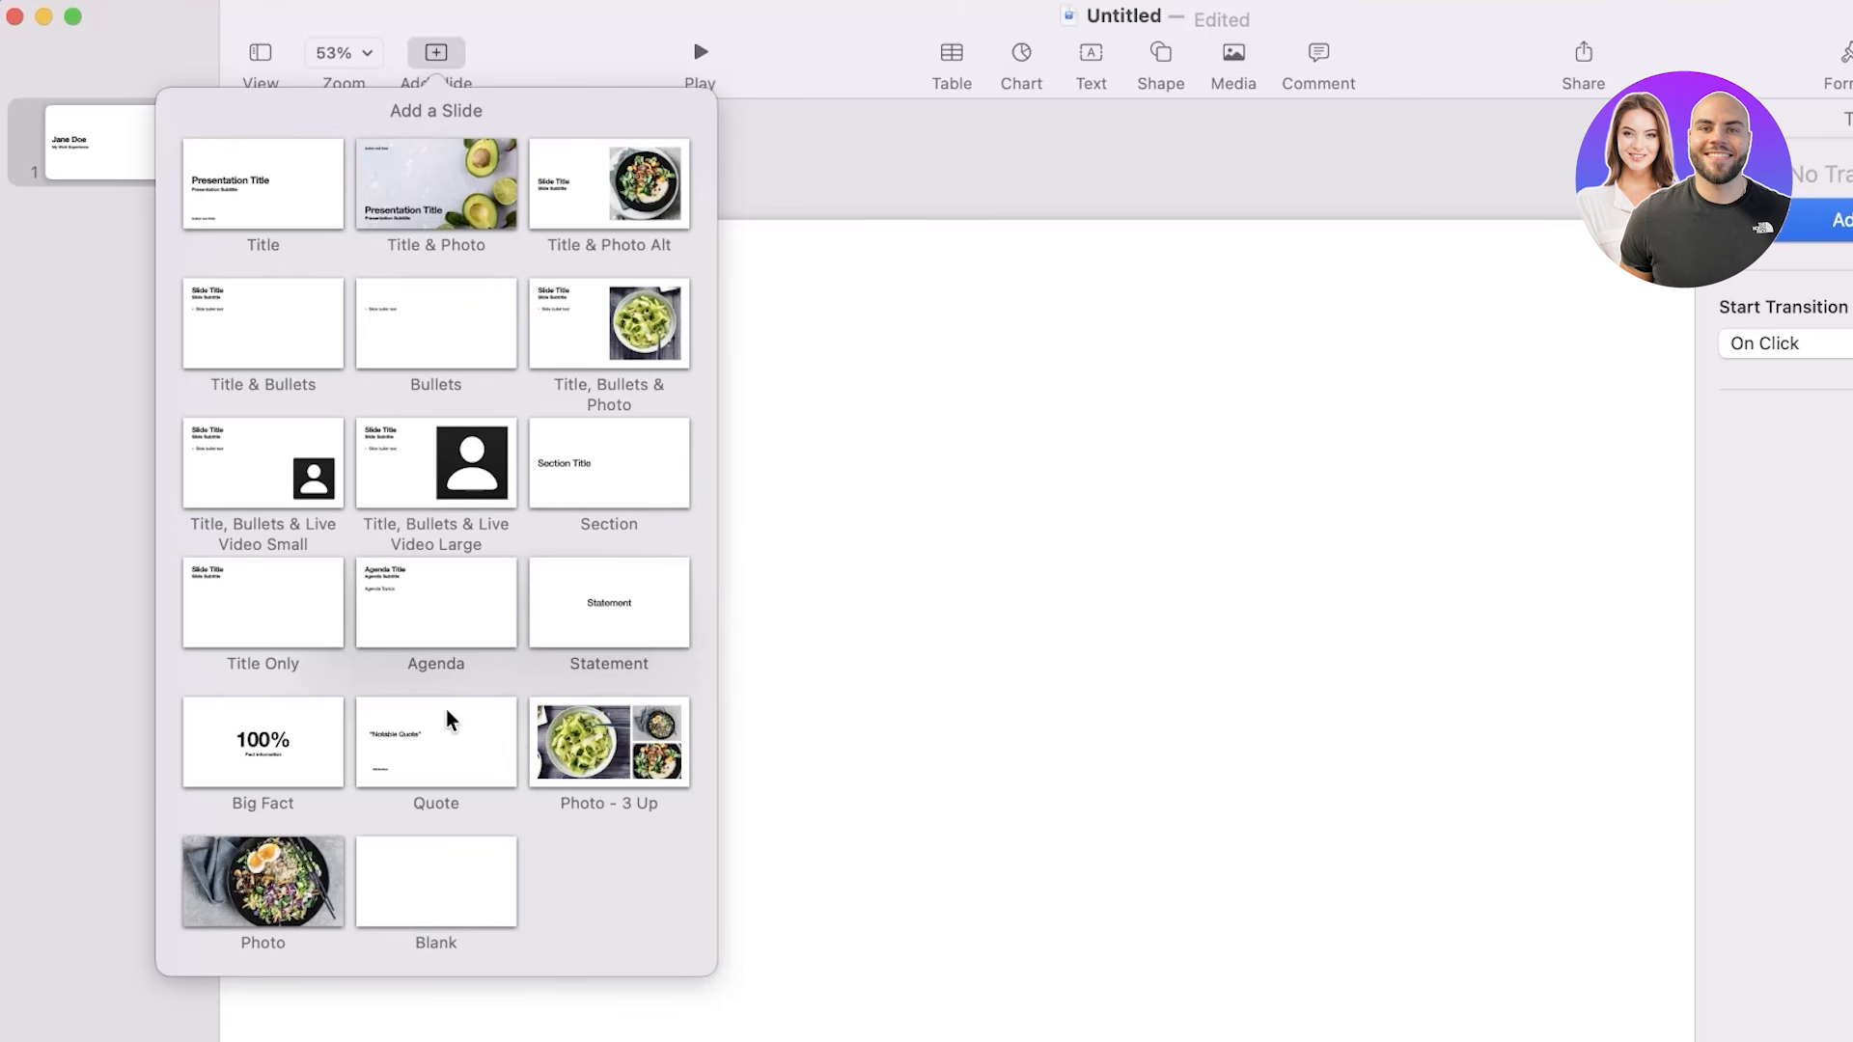
click(576, 181)
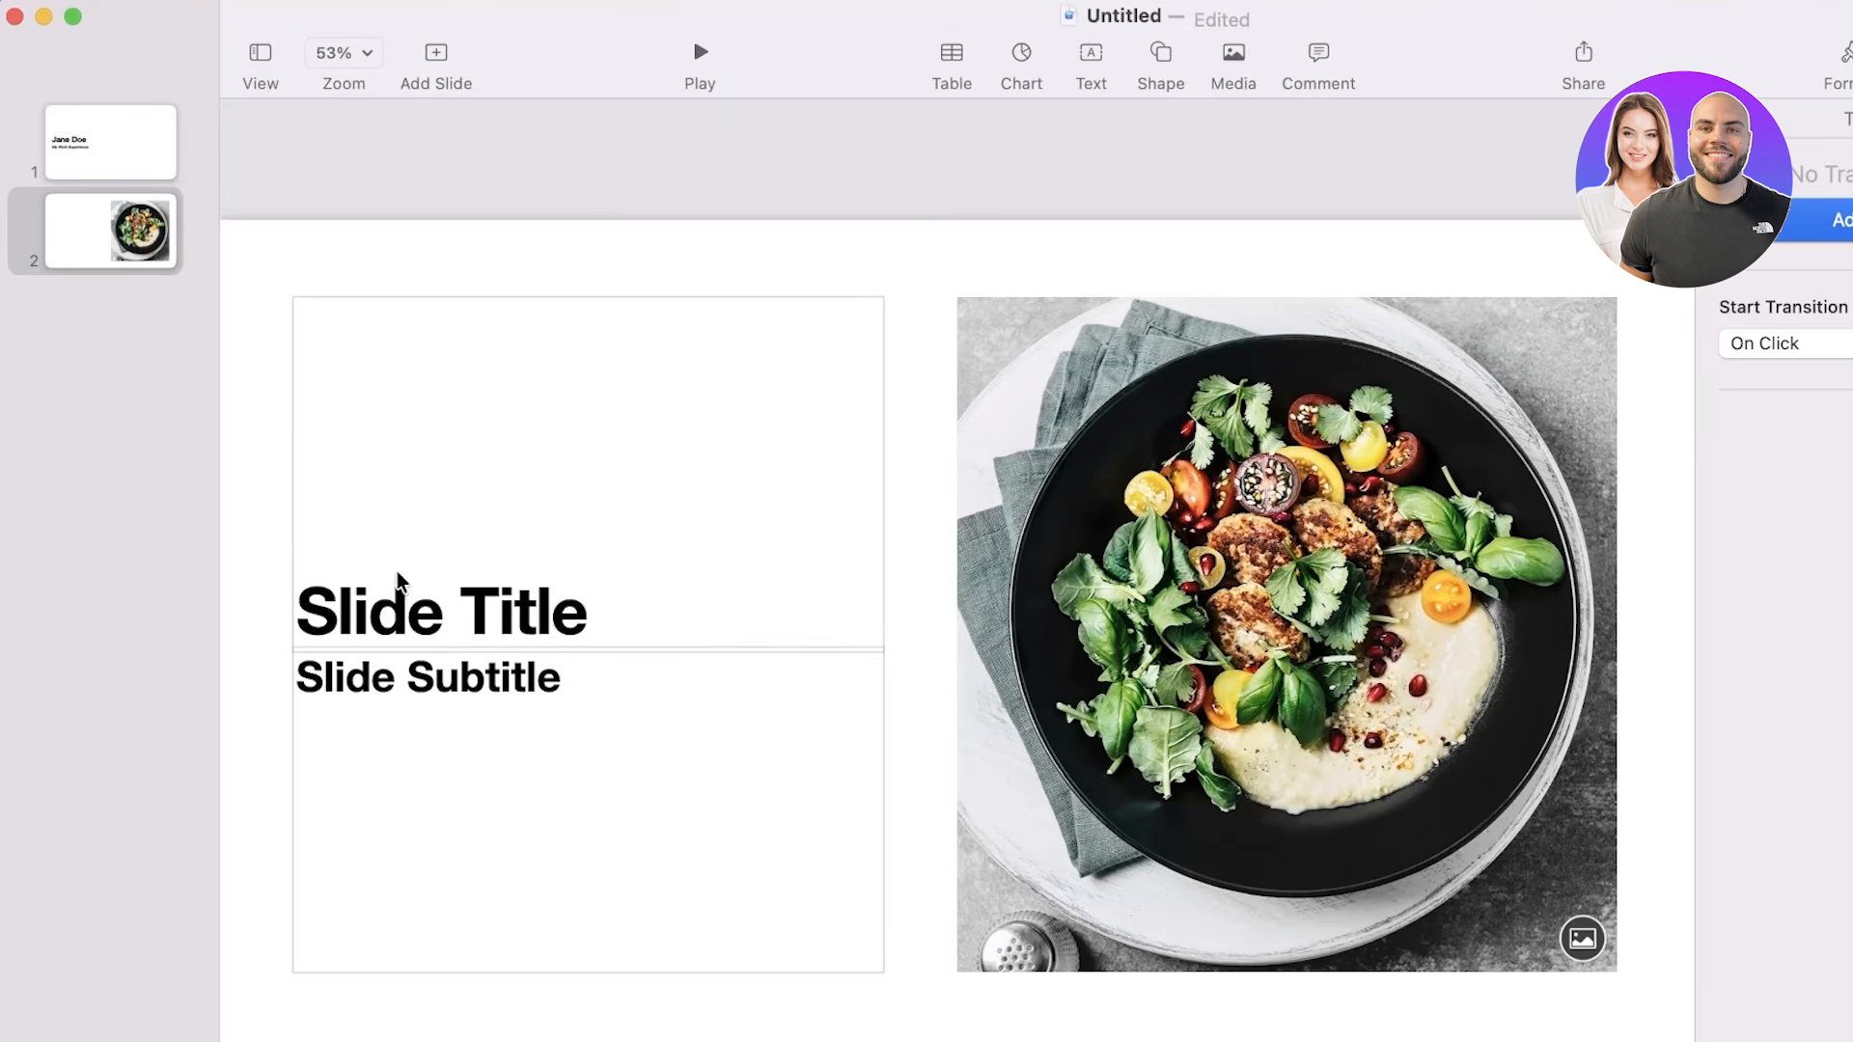
click(430, 618)
click(398, 600)
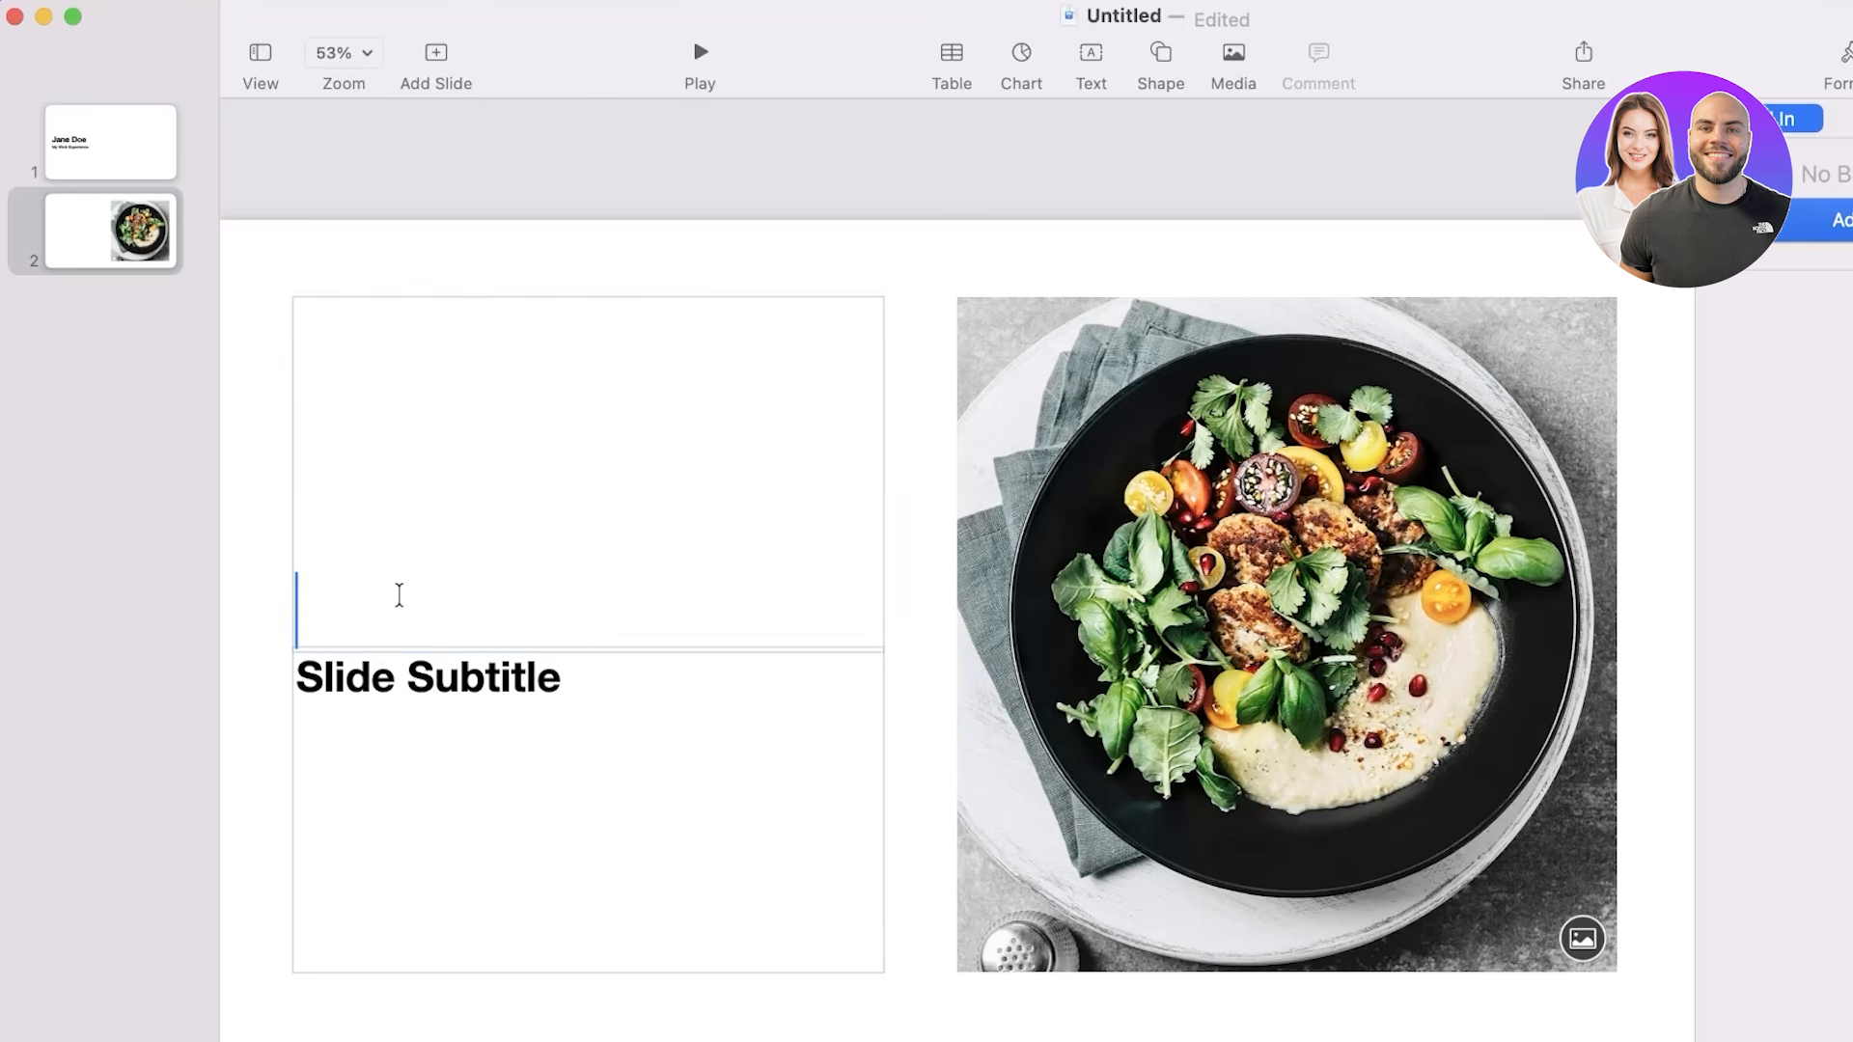
click(454, 726)
key(Delete)
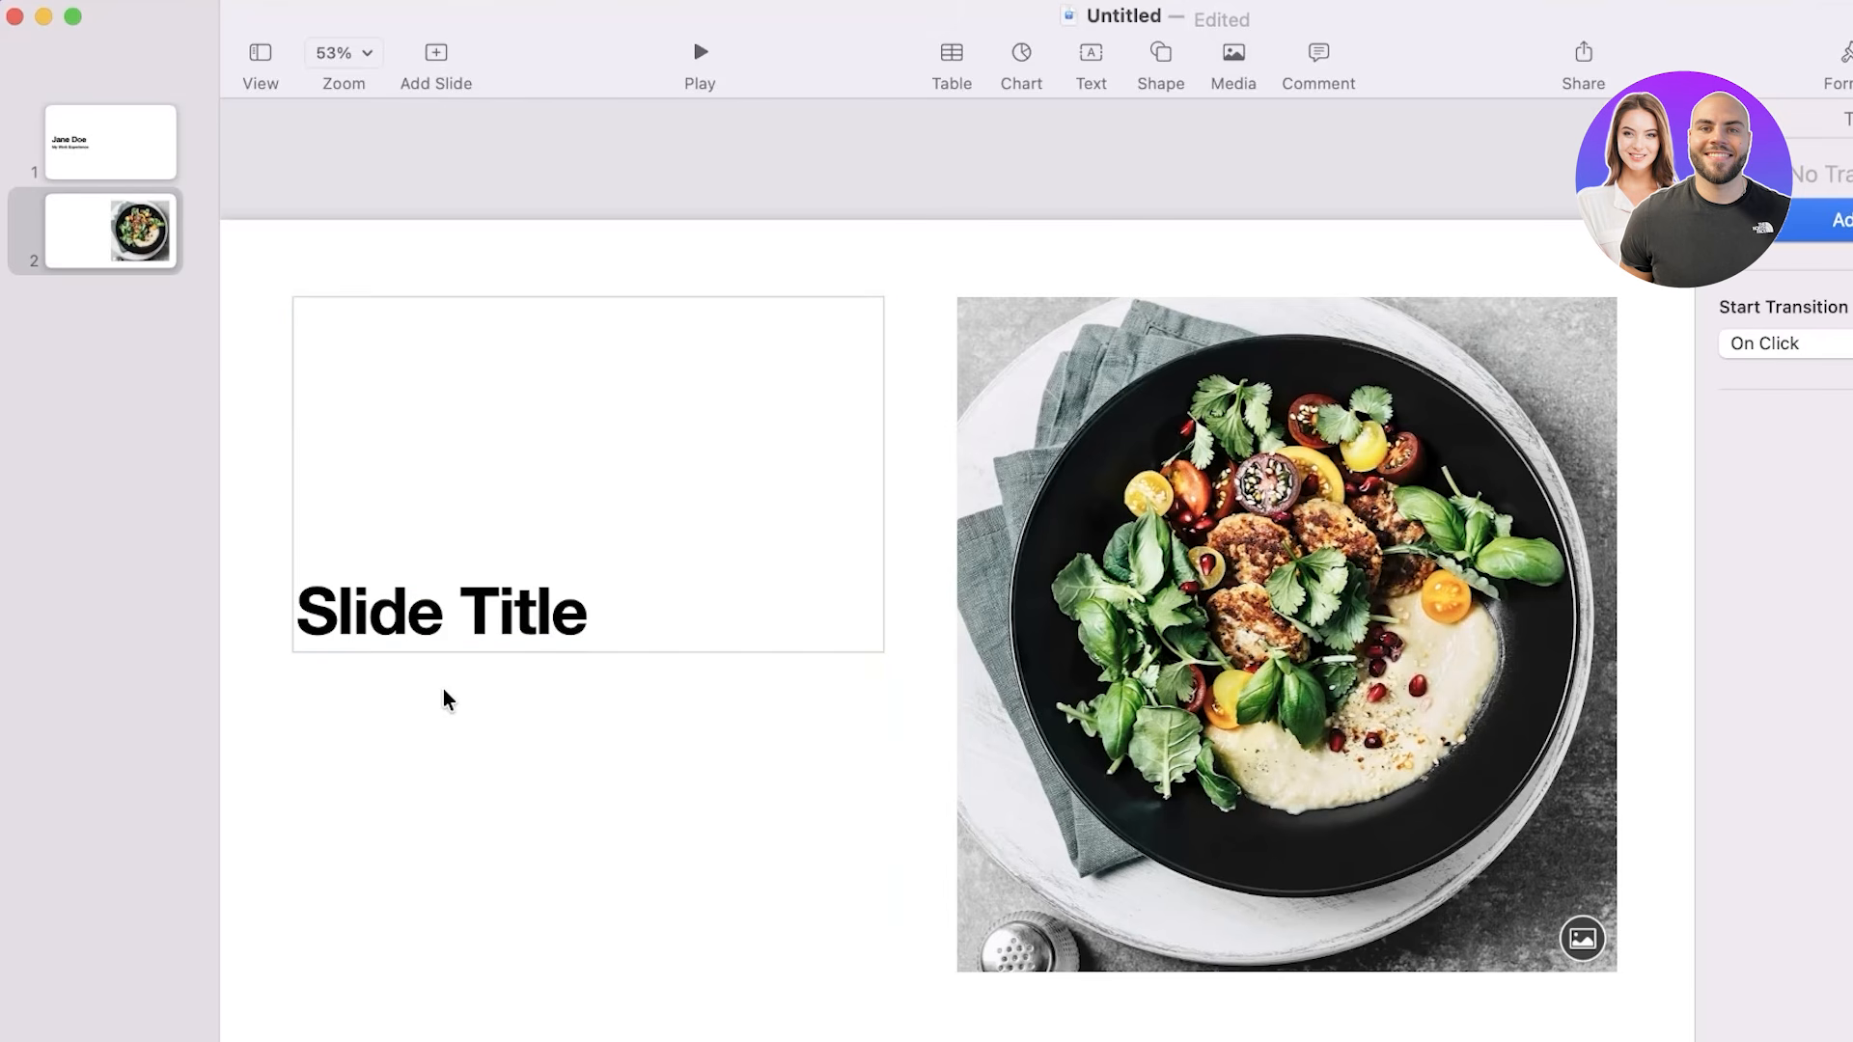
click(415, 616)
key(Delete)
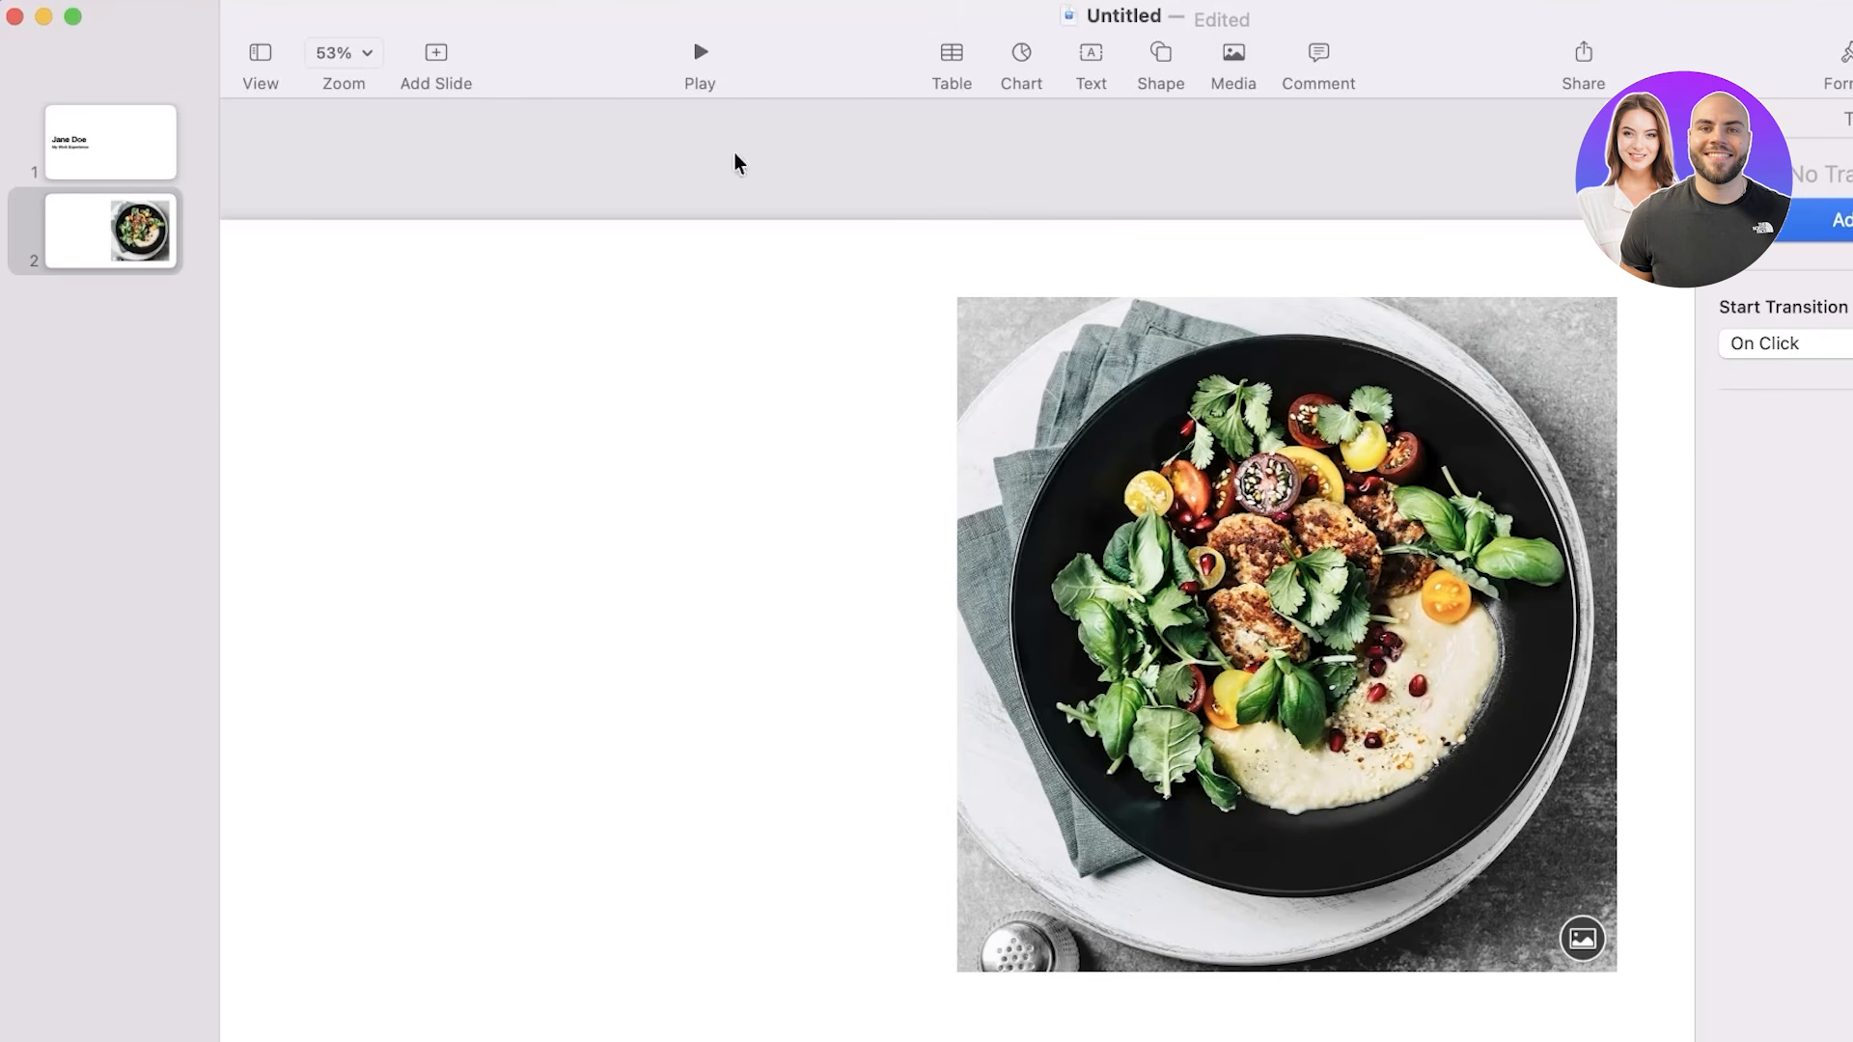
Insert a text box in the blank area beside the photo near the slide's upper edge, widened to about 657 pt.
click(1092, 59)
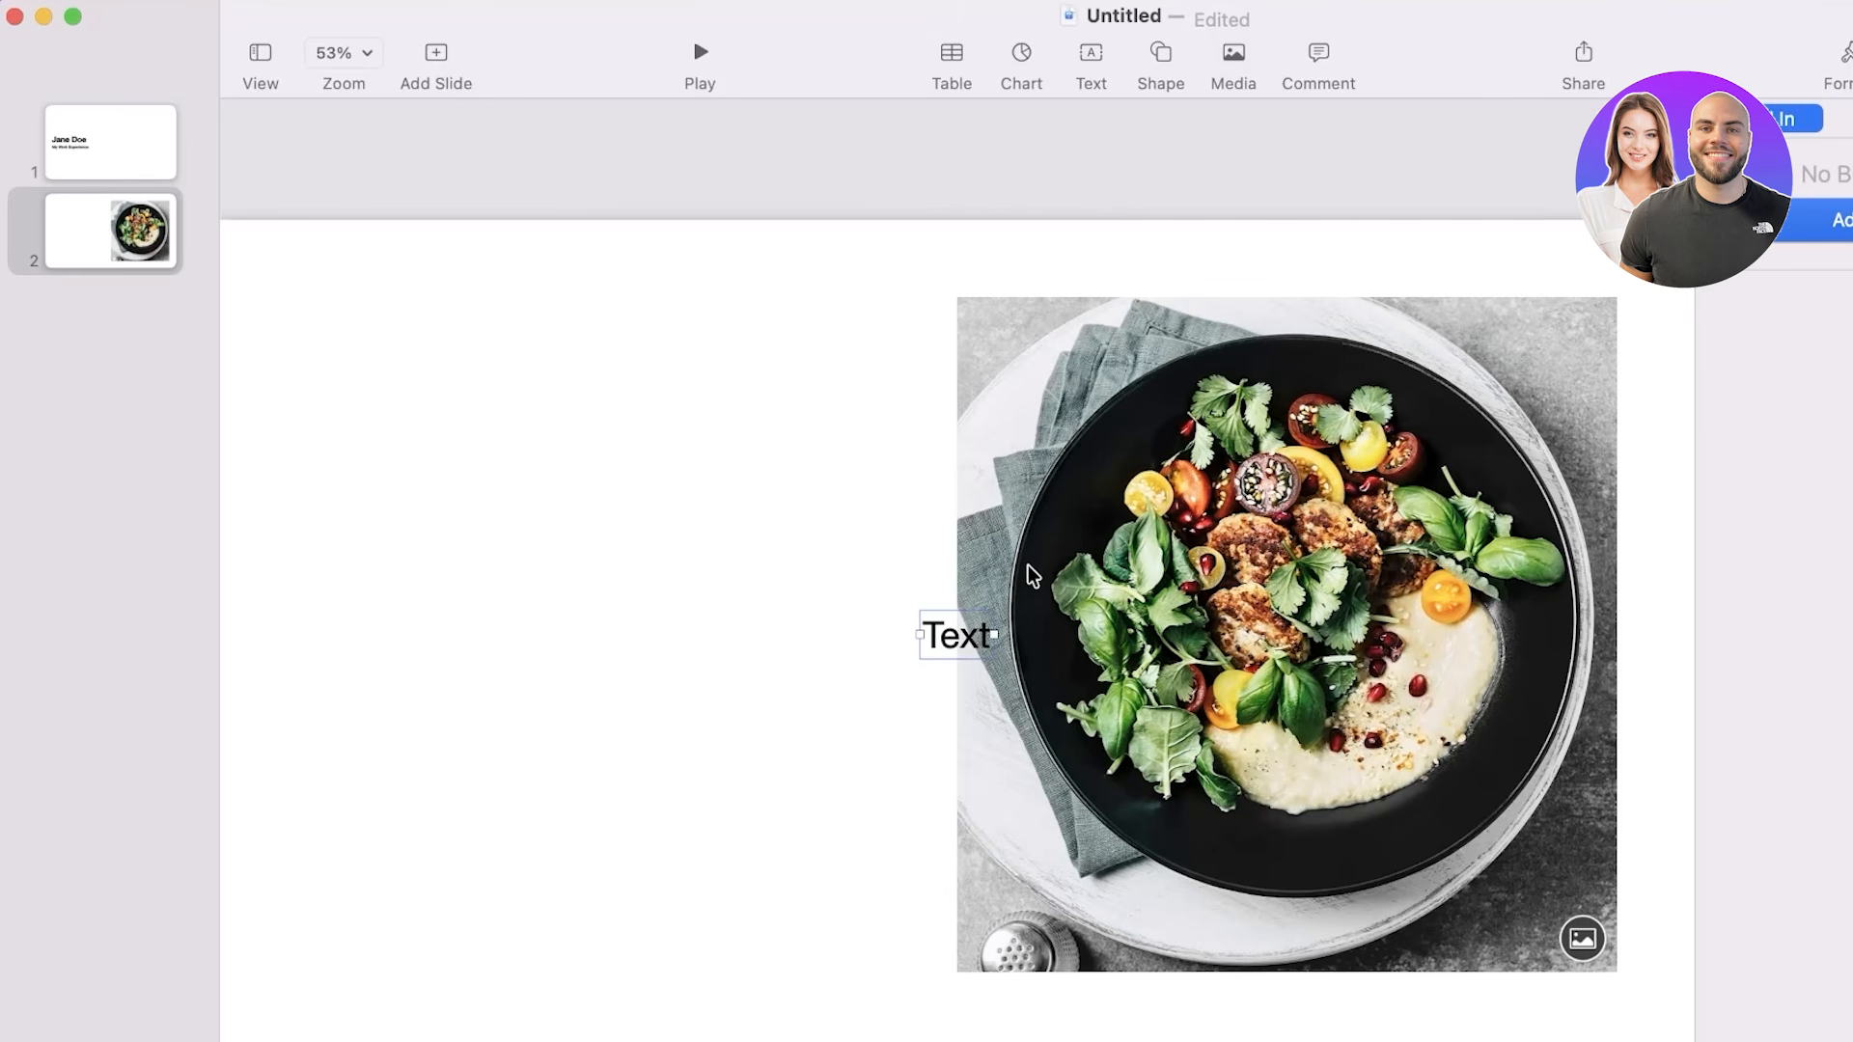
drag(955, 633, 326, 363)
drag(130, 362, 575, 319)
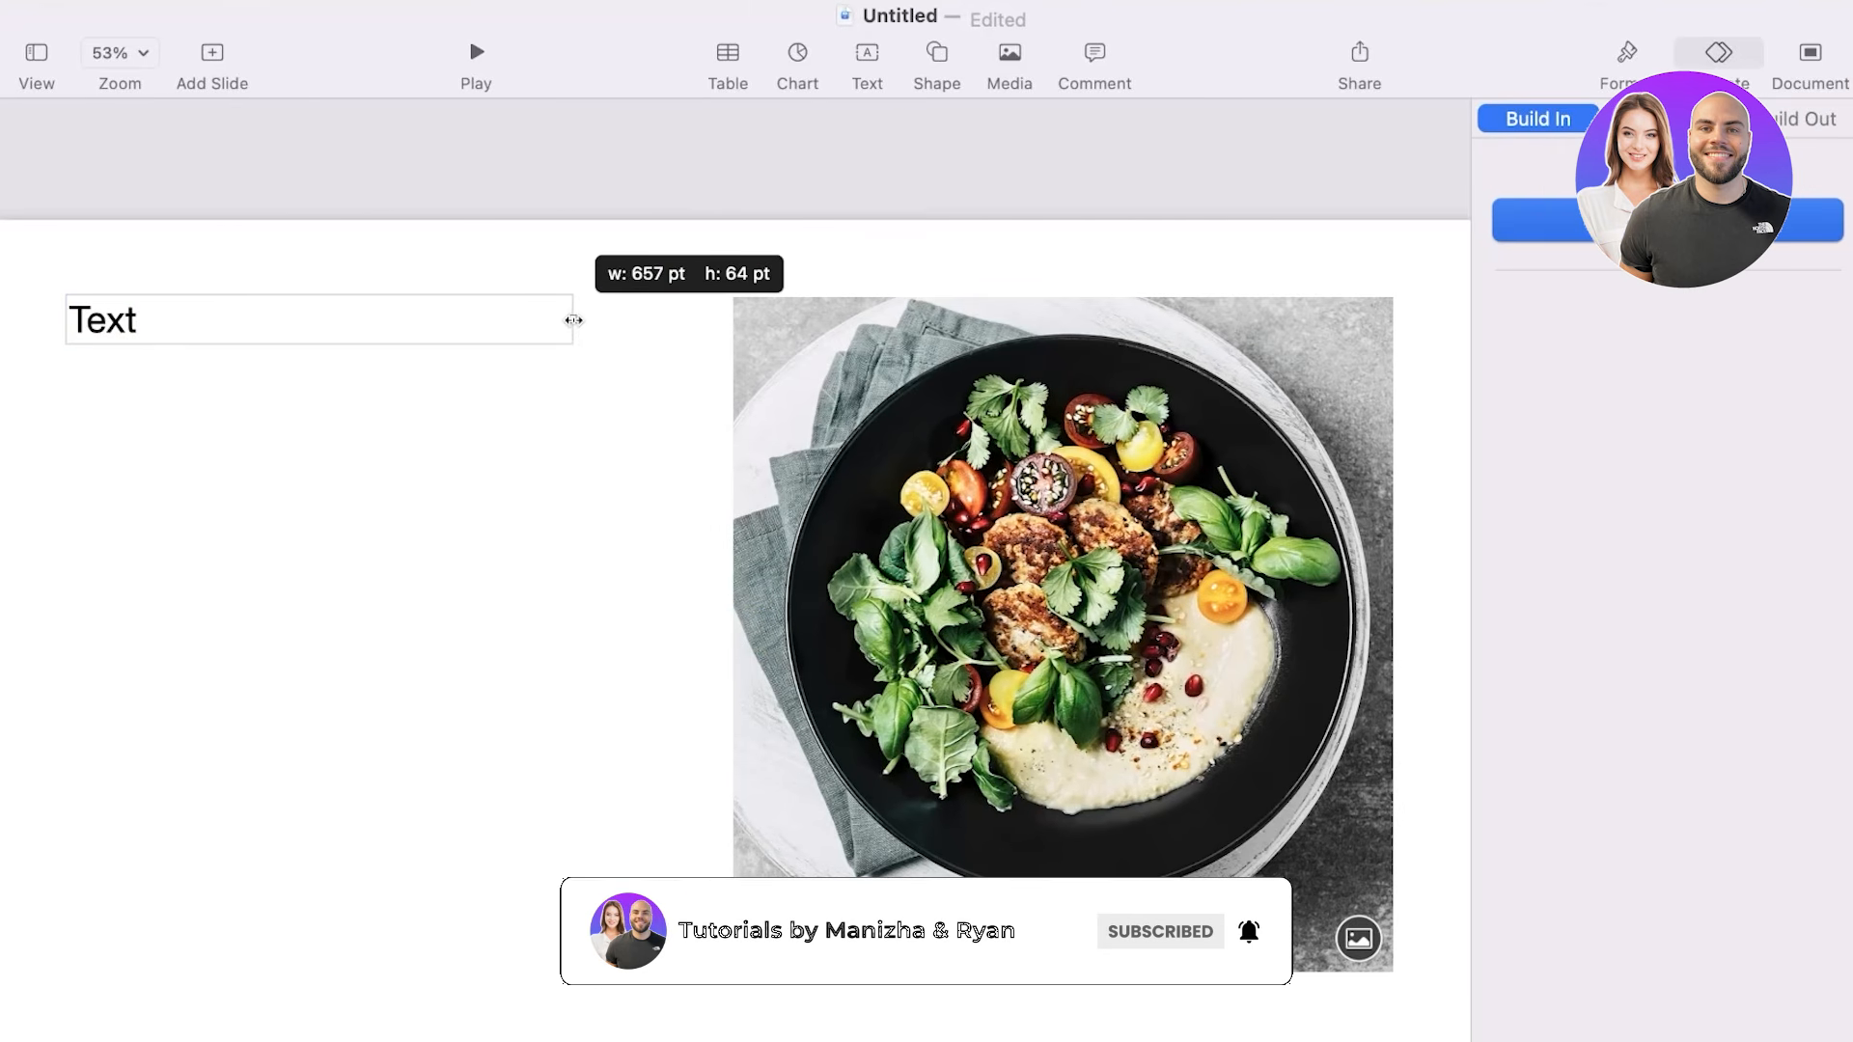
Enter "HI my name is" followed by the presenter's full name in the text box, and move it slightly down and right.
double_click(501, 315)
text(HI my )
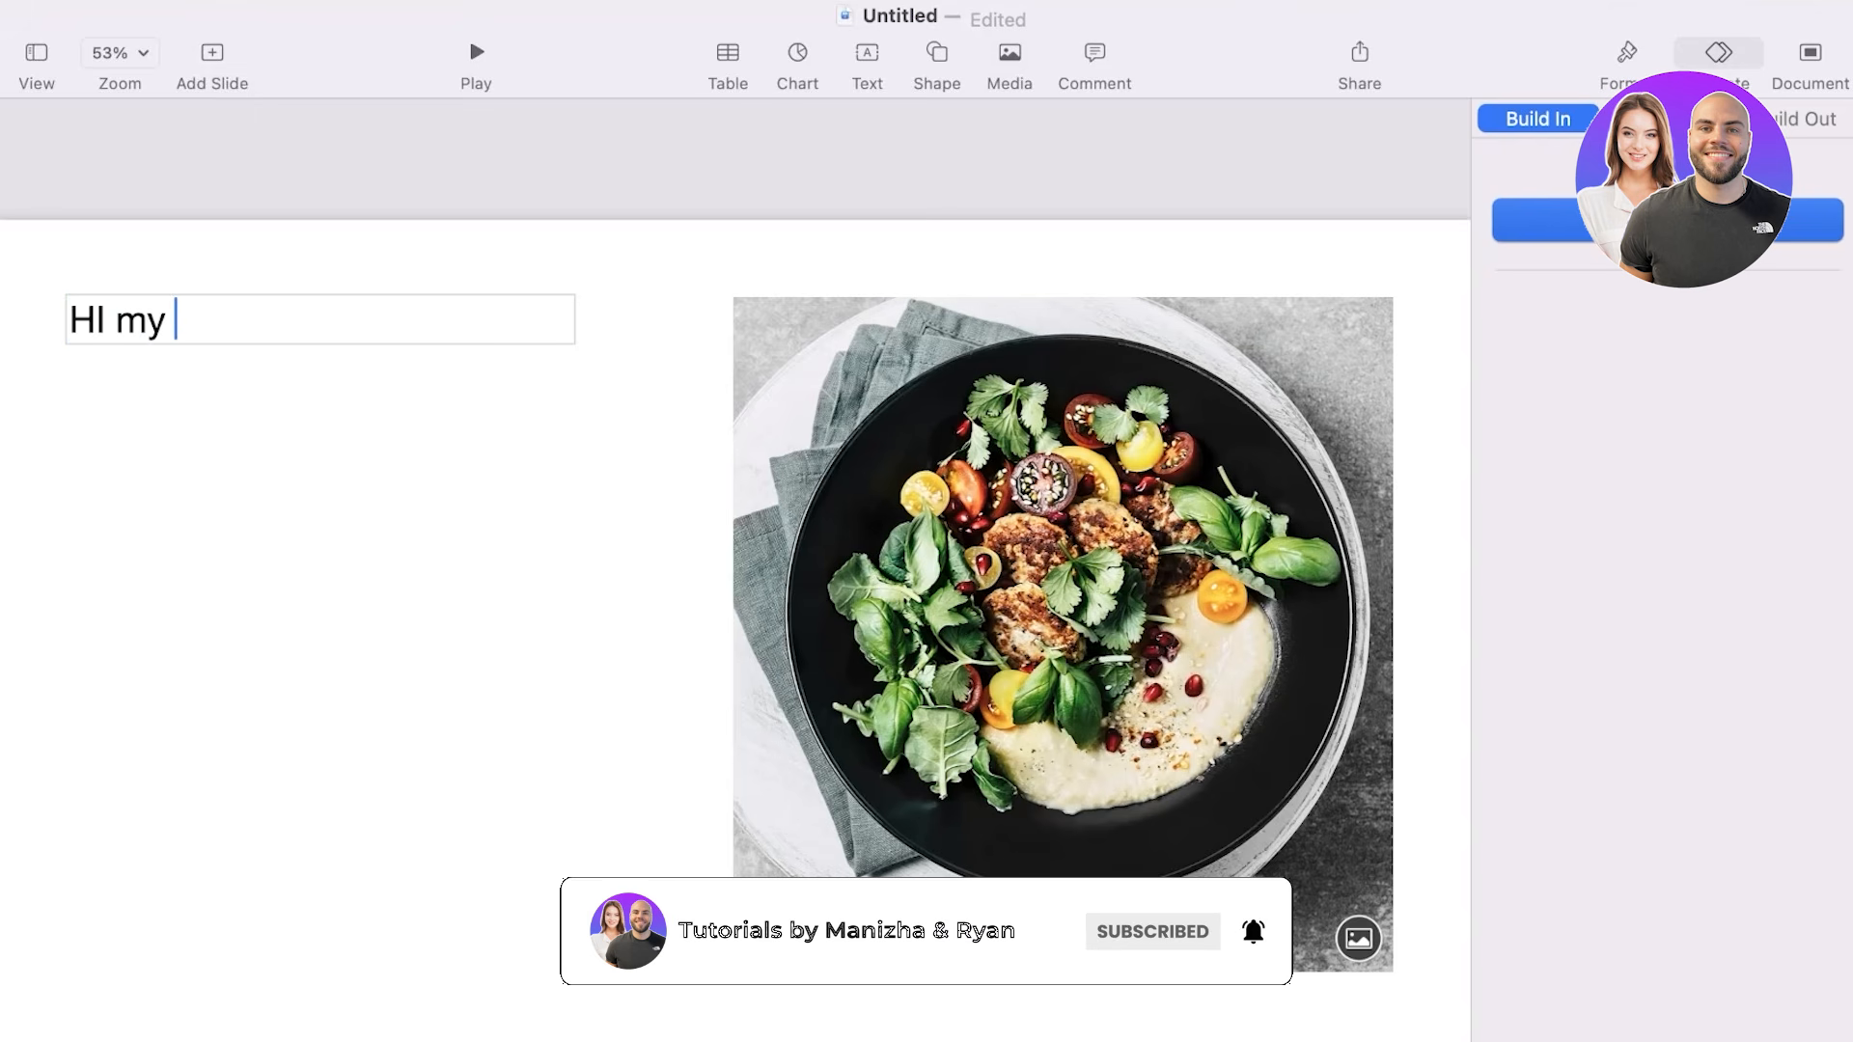
text(name is Jane doe)
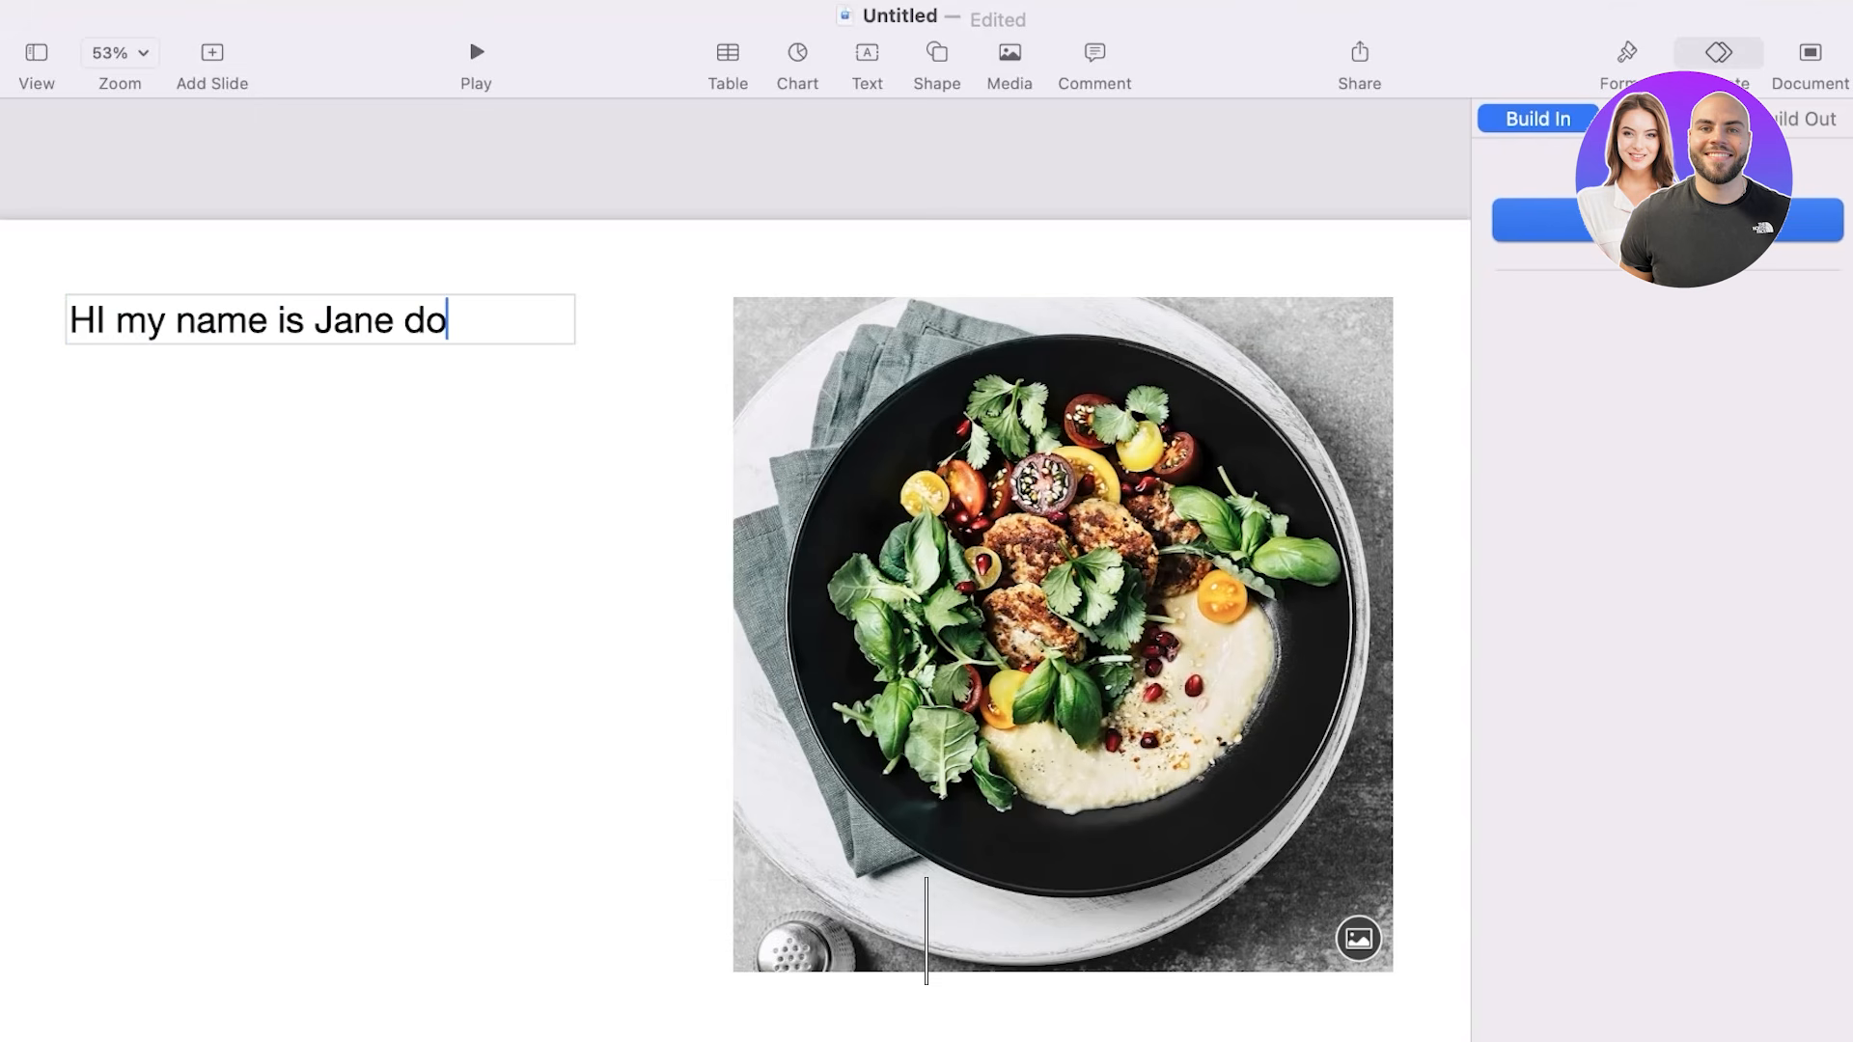
click(642, 537)
drag(366, 285, 446, 391)
Add another text box, move it below the introduction text and delete it.
click(869, 60)
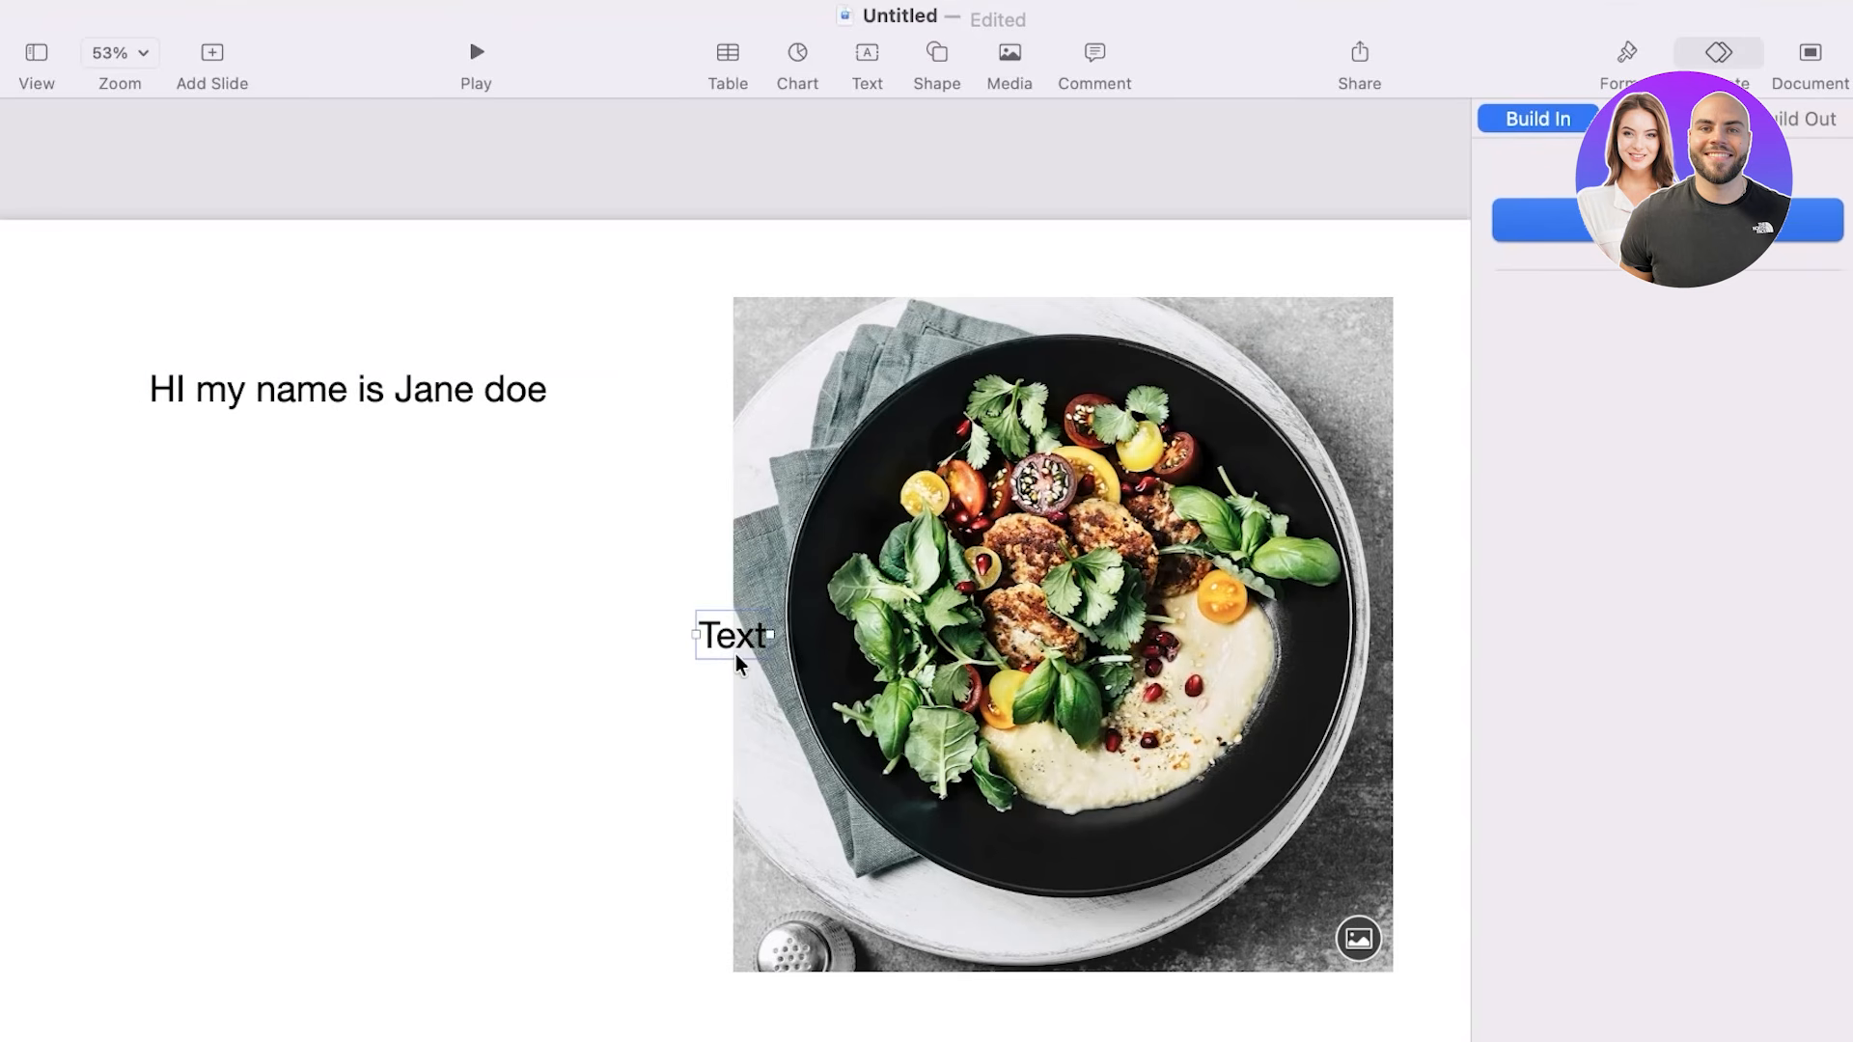
drag(748, 639, 511, 554)
key(Delete)
Delete the food photo from the second slide and undo the deletion.
click(896, 500)
key(Delete)
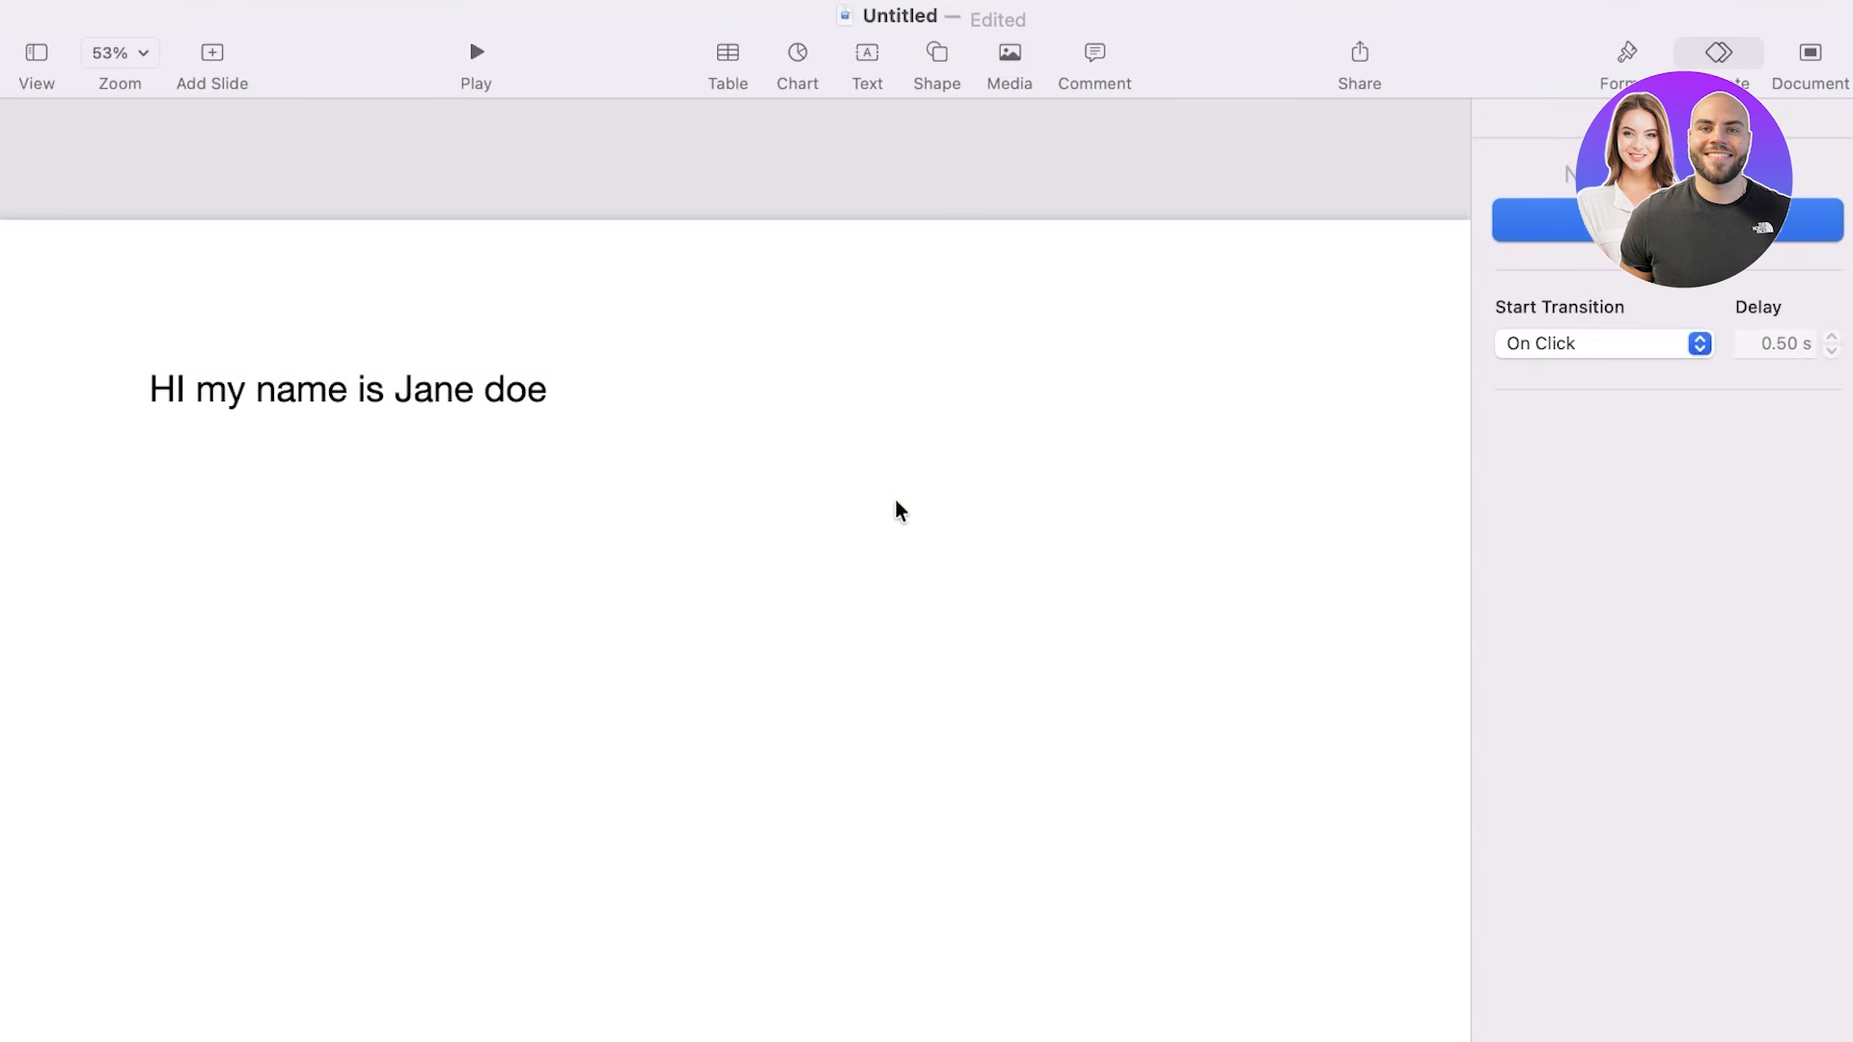
key(super+z)
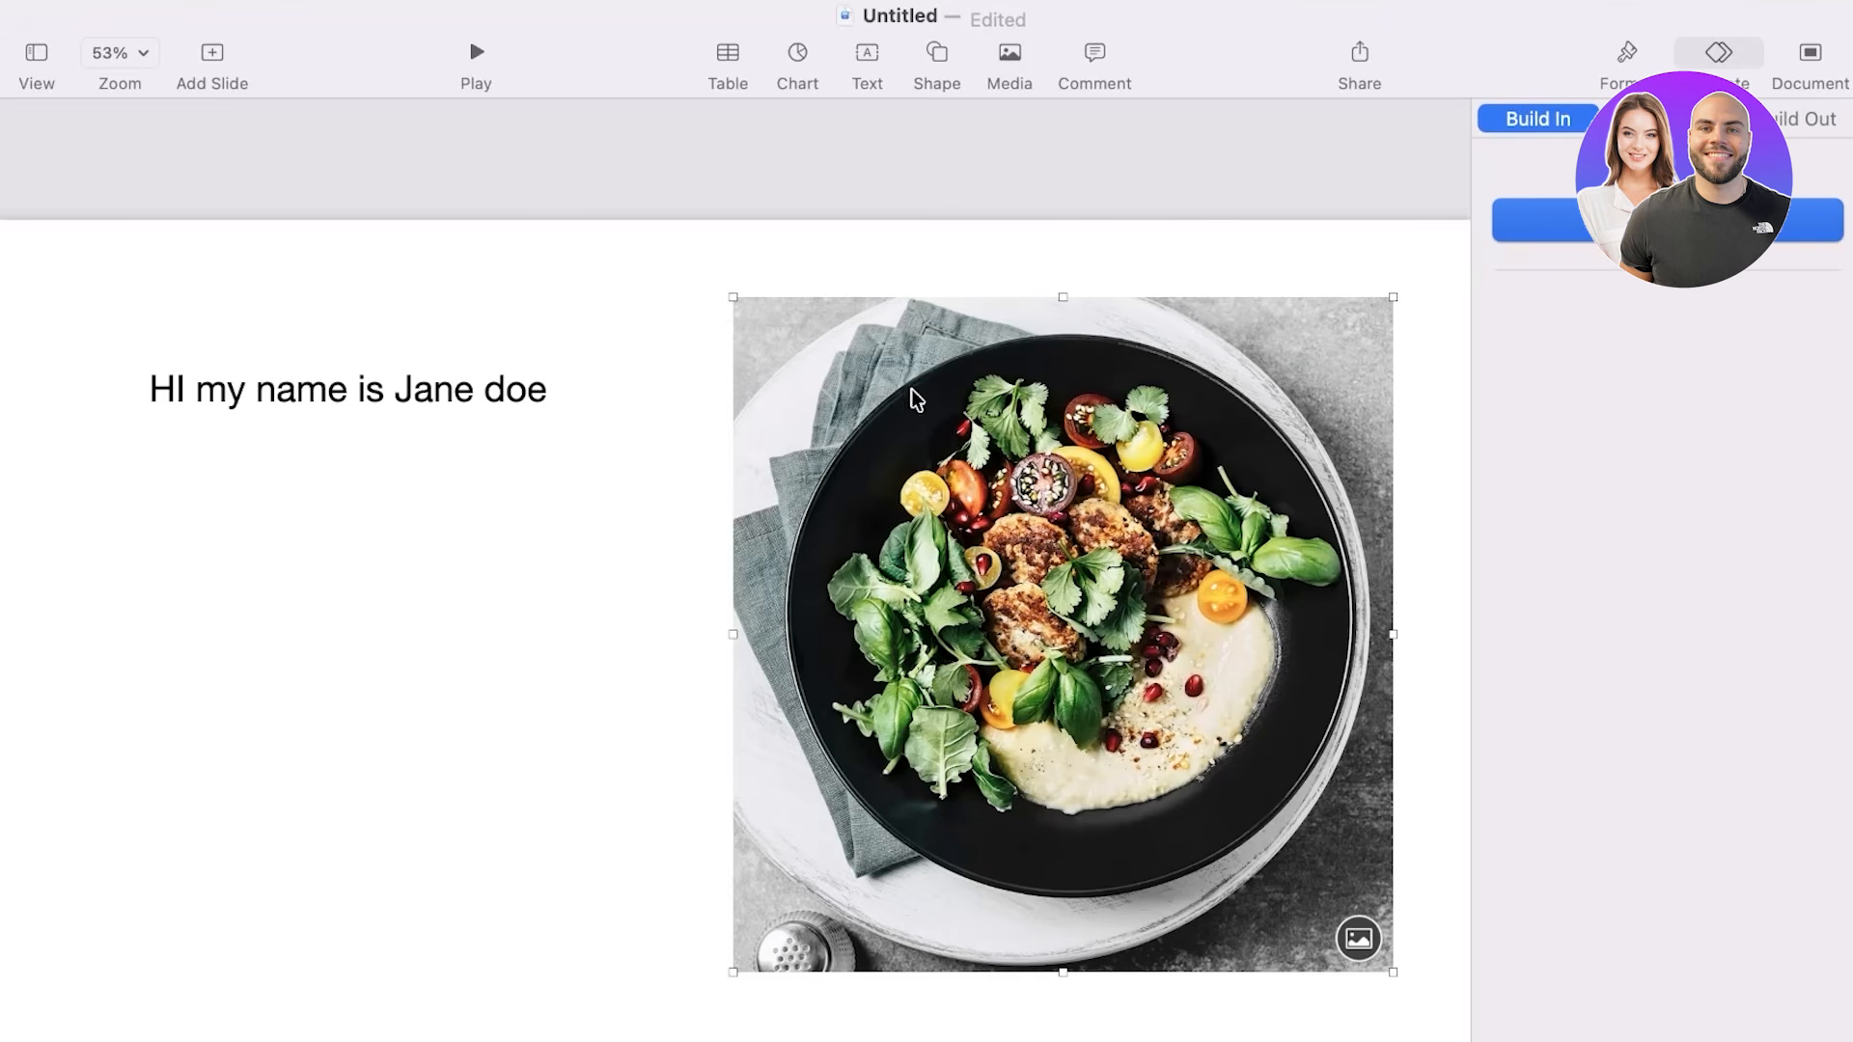
Shrink the food photo and copy it into a two-by-two grid of four photos near the slide's lower right.
drag(733, 297, 1126, 679)
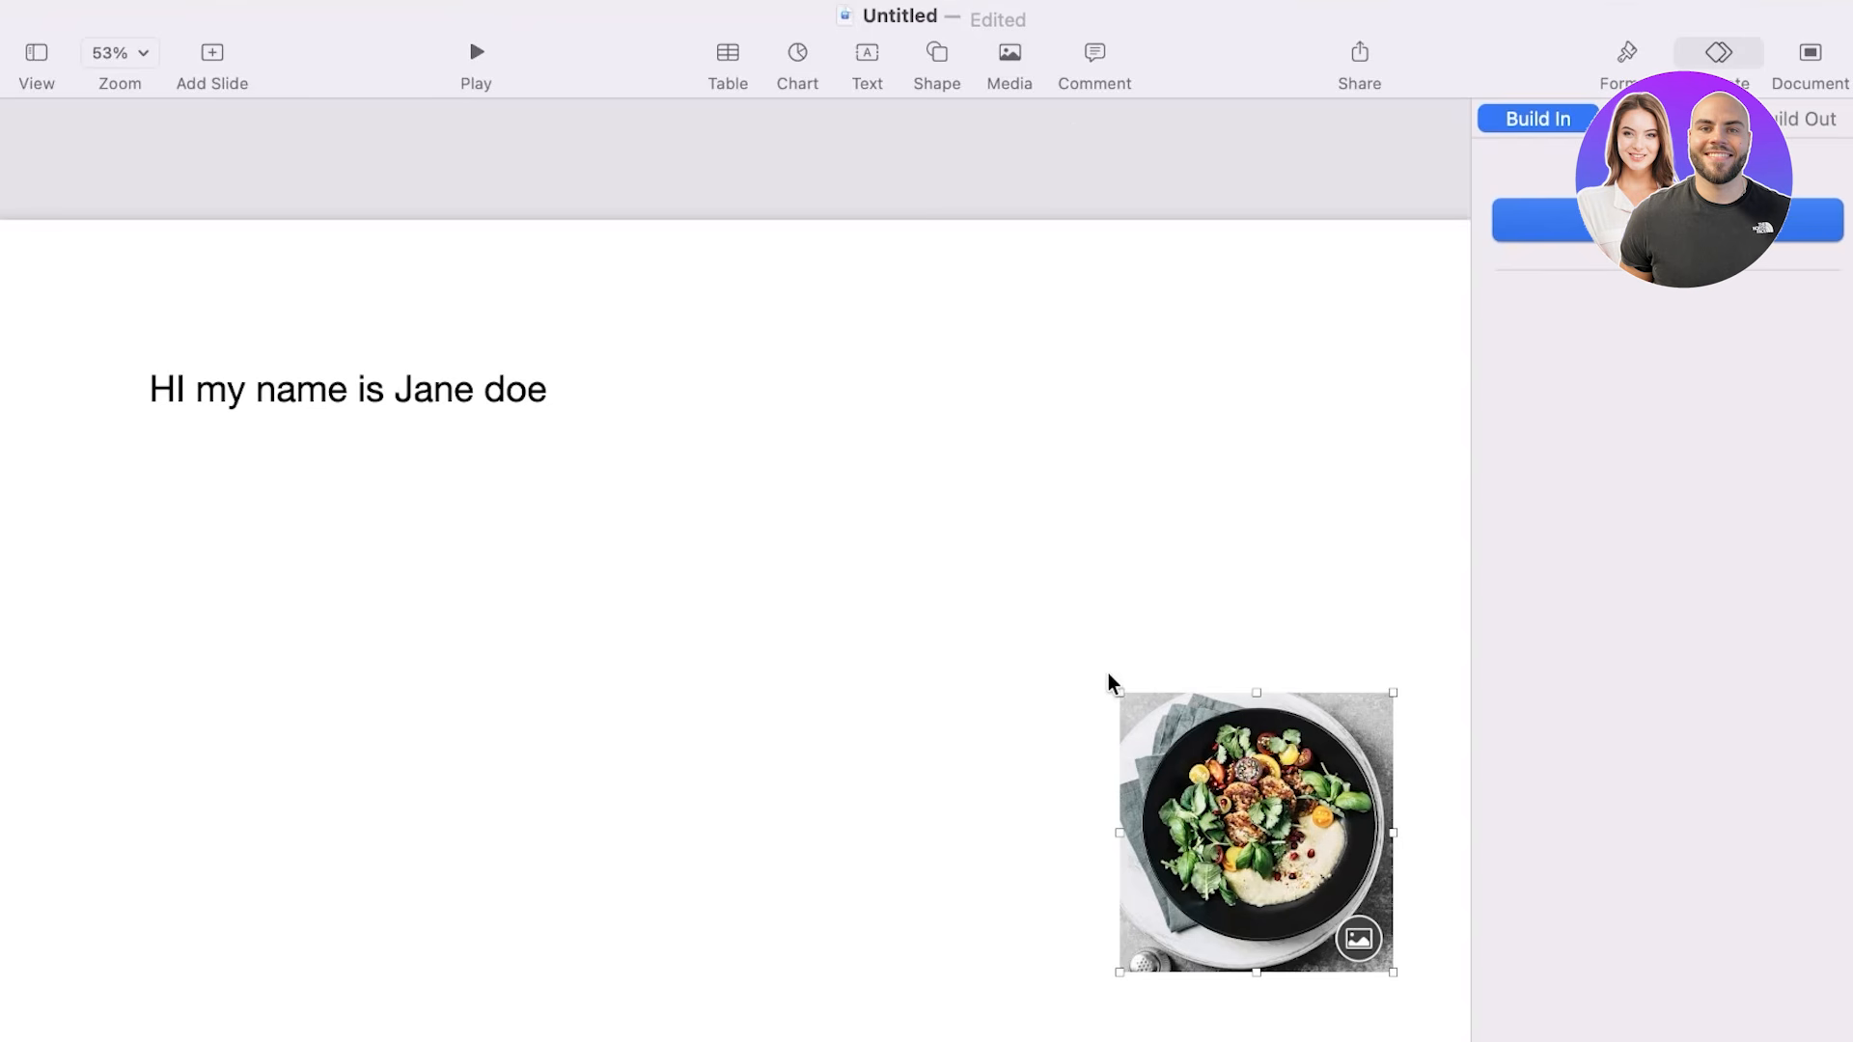
drag(1233, 777, 970, 506)
key(Delete)
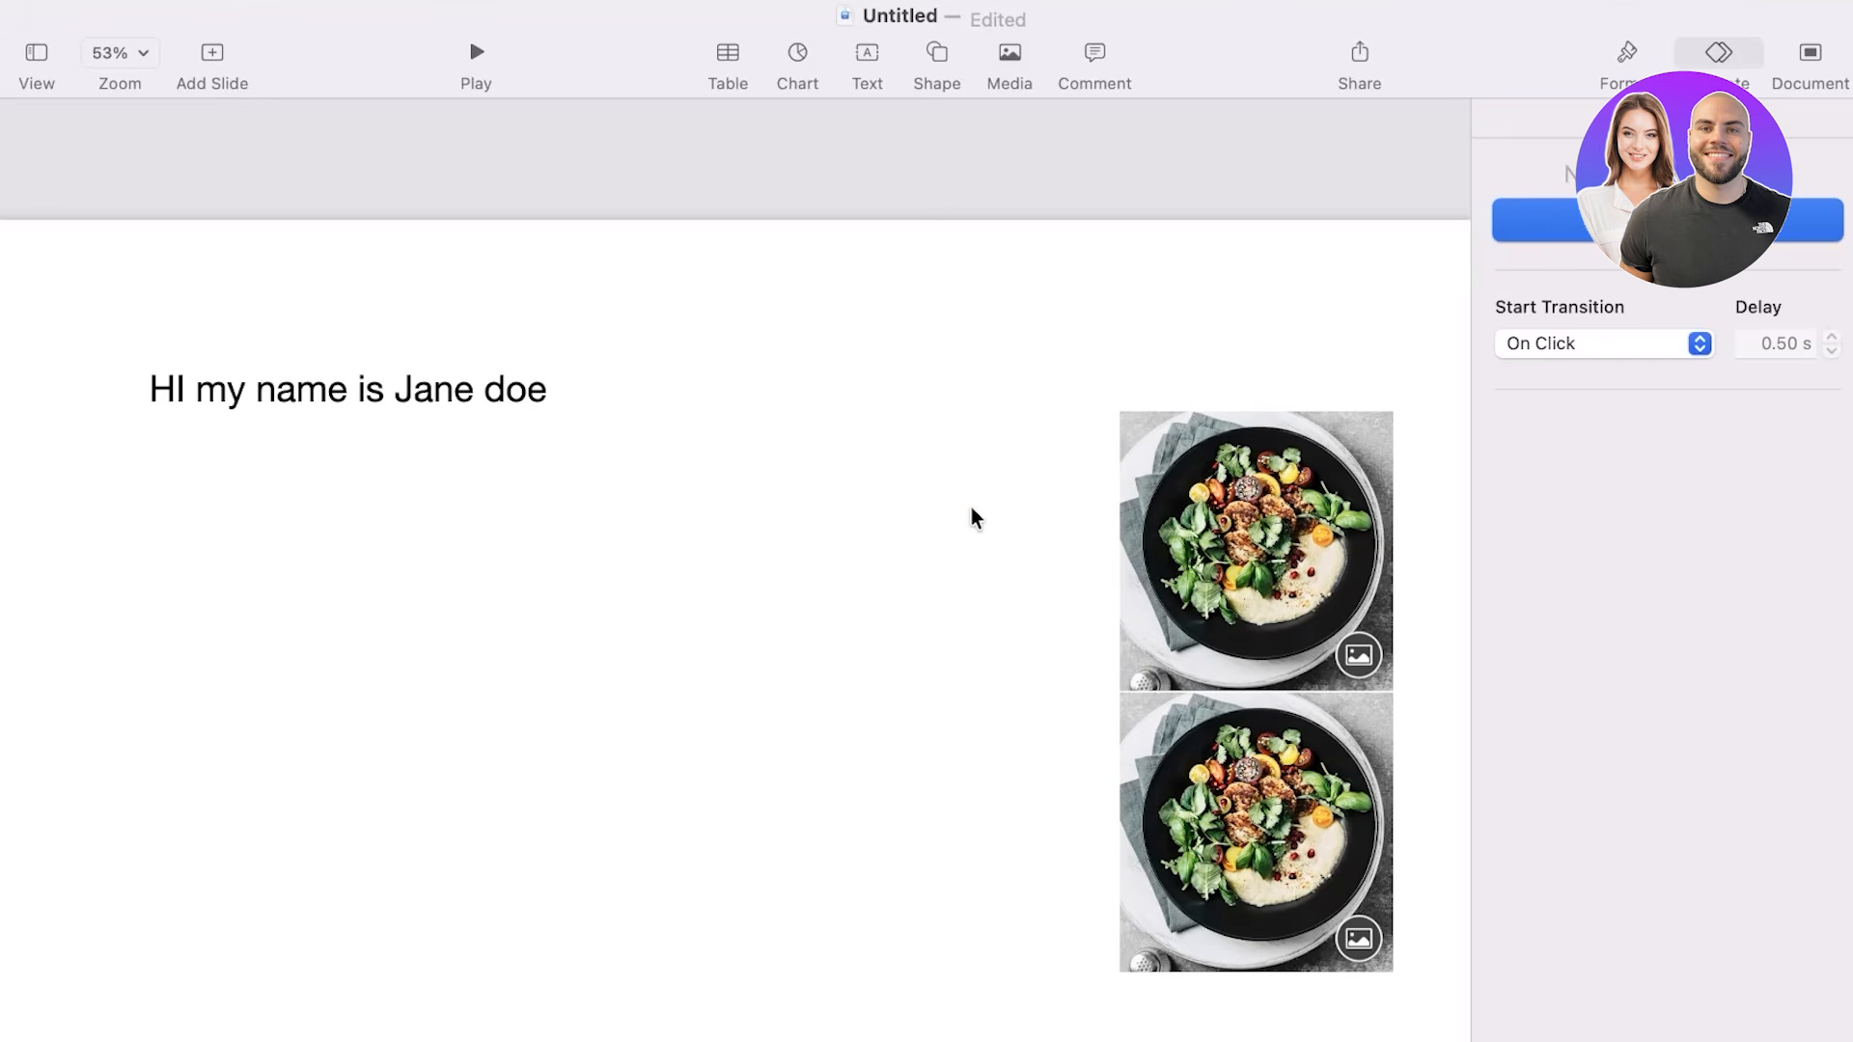
click(1348, 560)
drag(1034, 385, 980, 858)
click(743, 384)
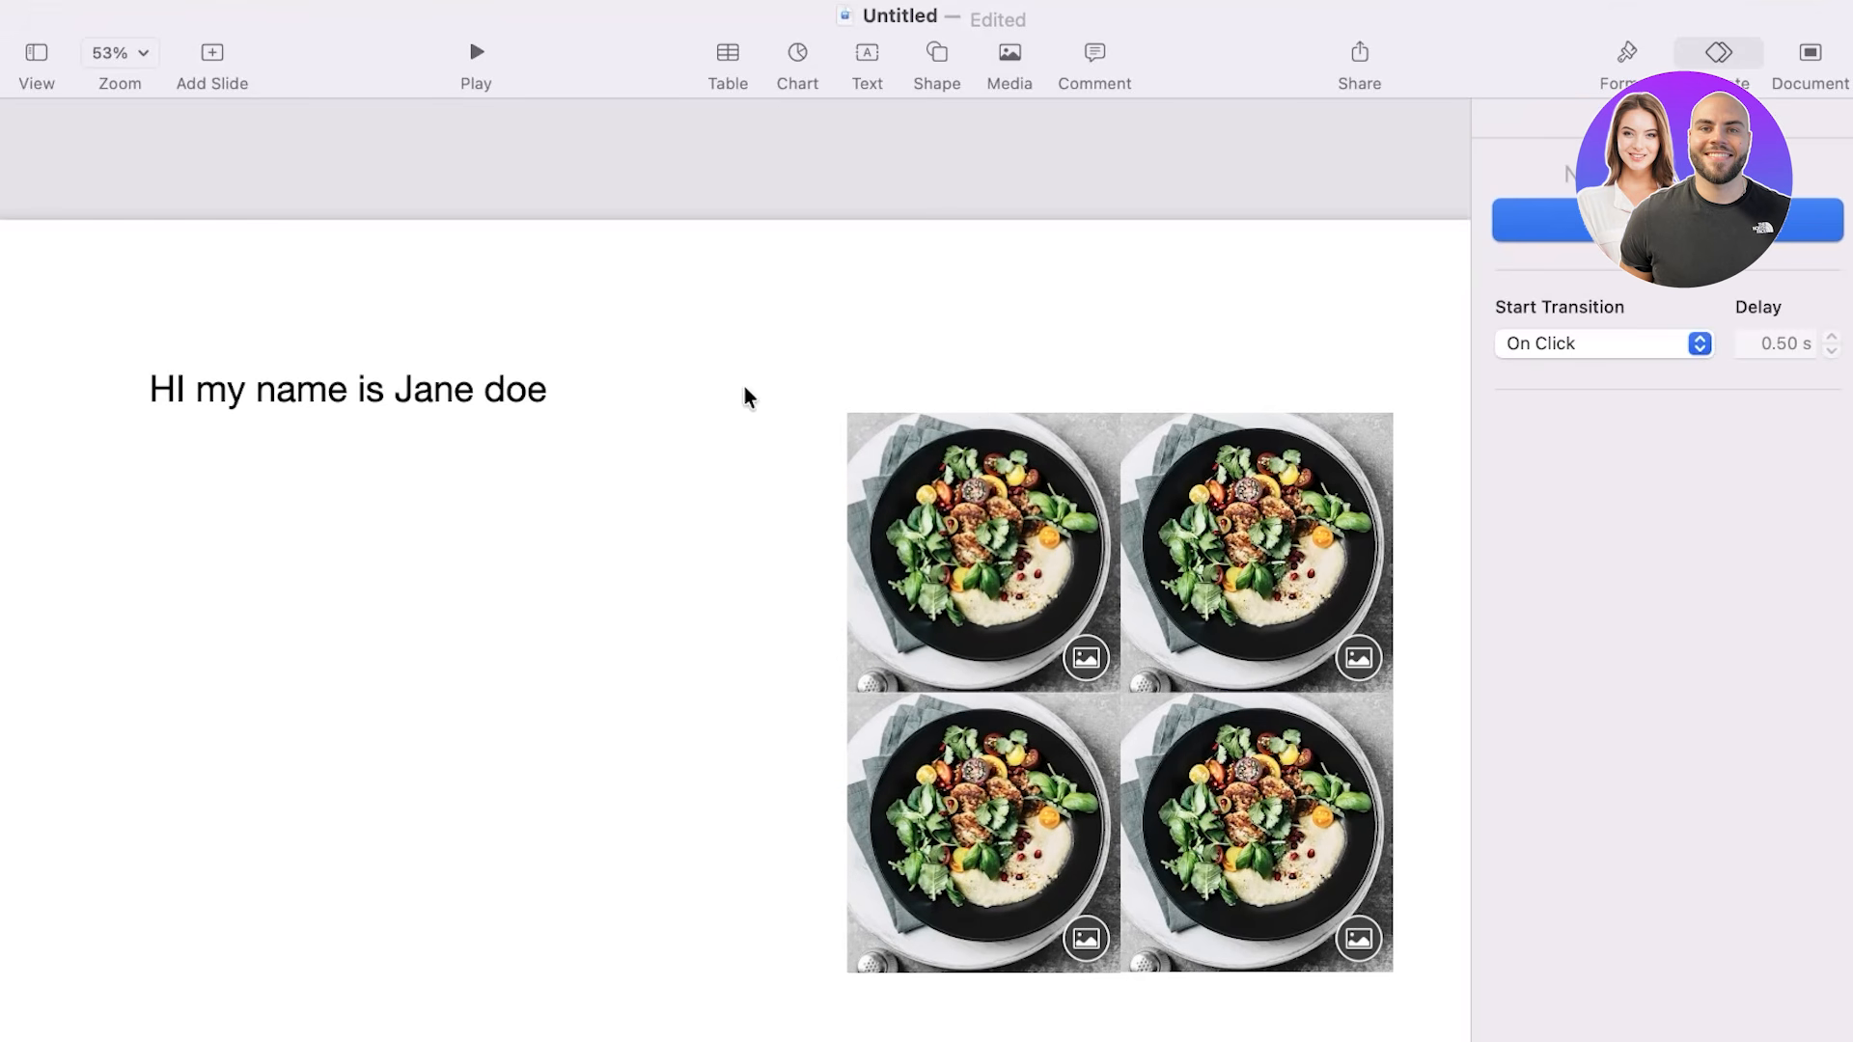
Select all four food photos and move the grid slightly up and left.
drag(743, 384, 1431, 1017)
click(911, 318)
drag(911, 327, 909, 489)
right_click(1195, 646)
click(1284, 830)
drag(1100, 613, 1058, 554)
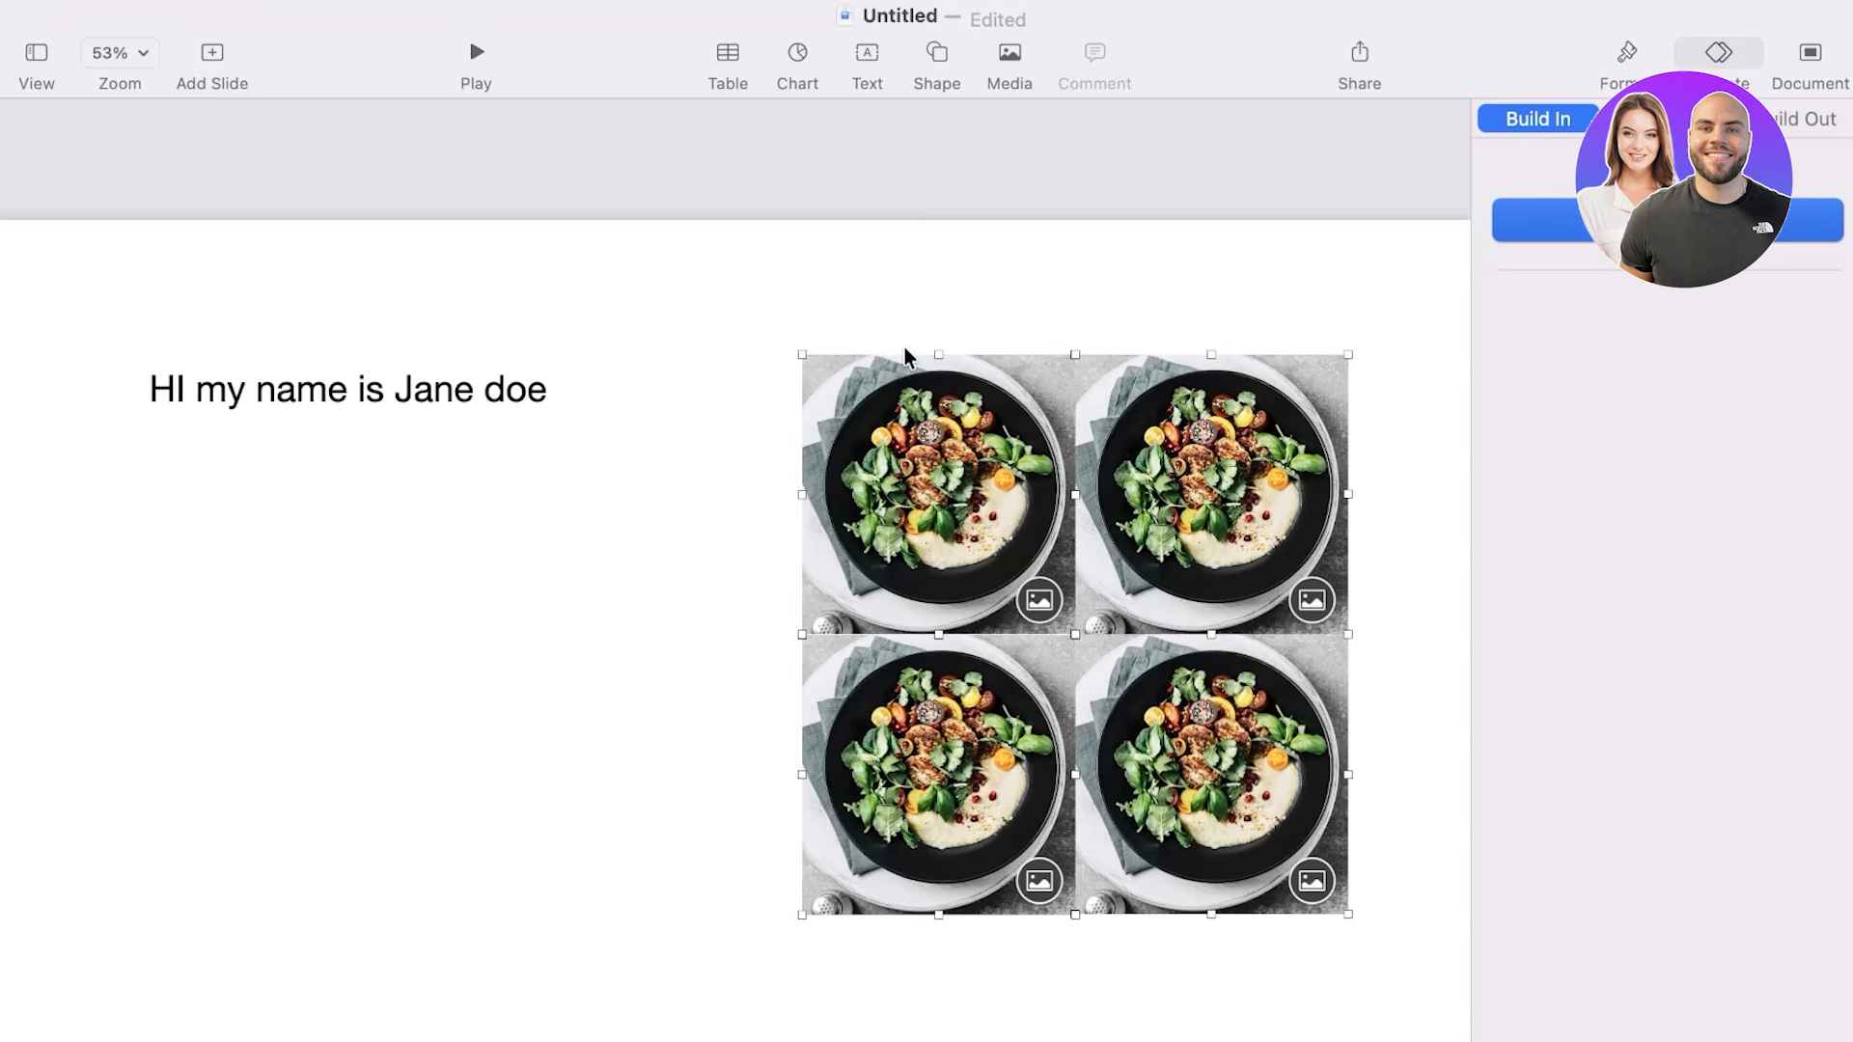
click(345, 371)
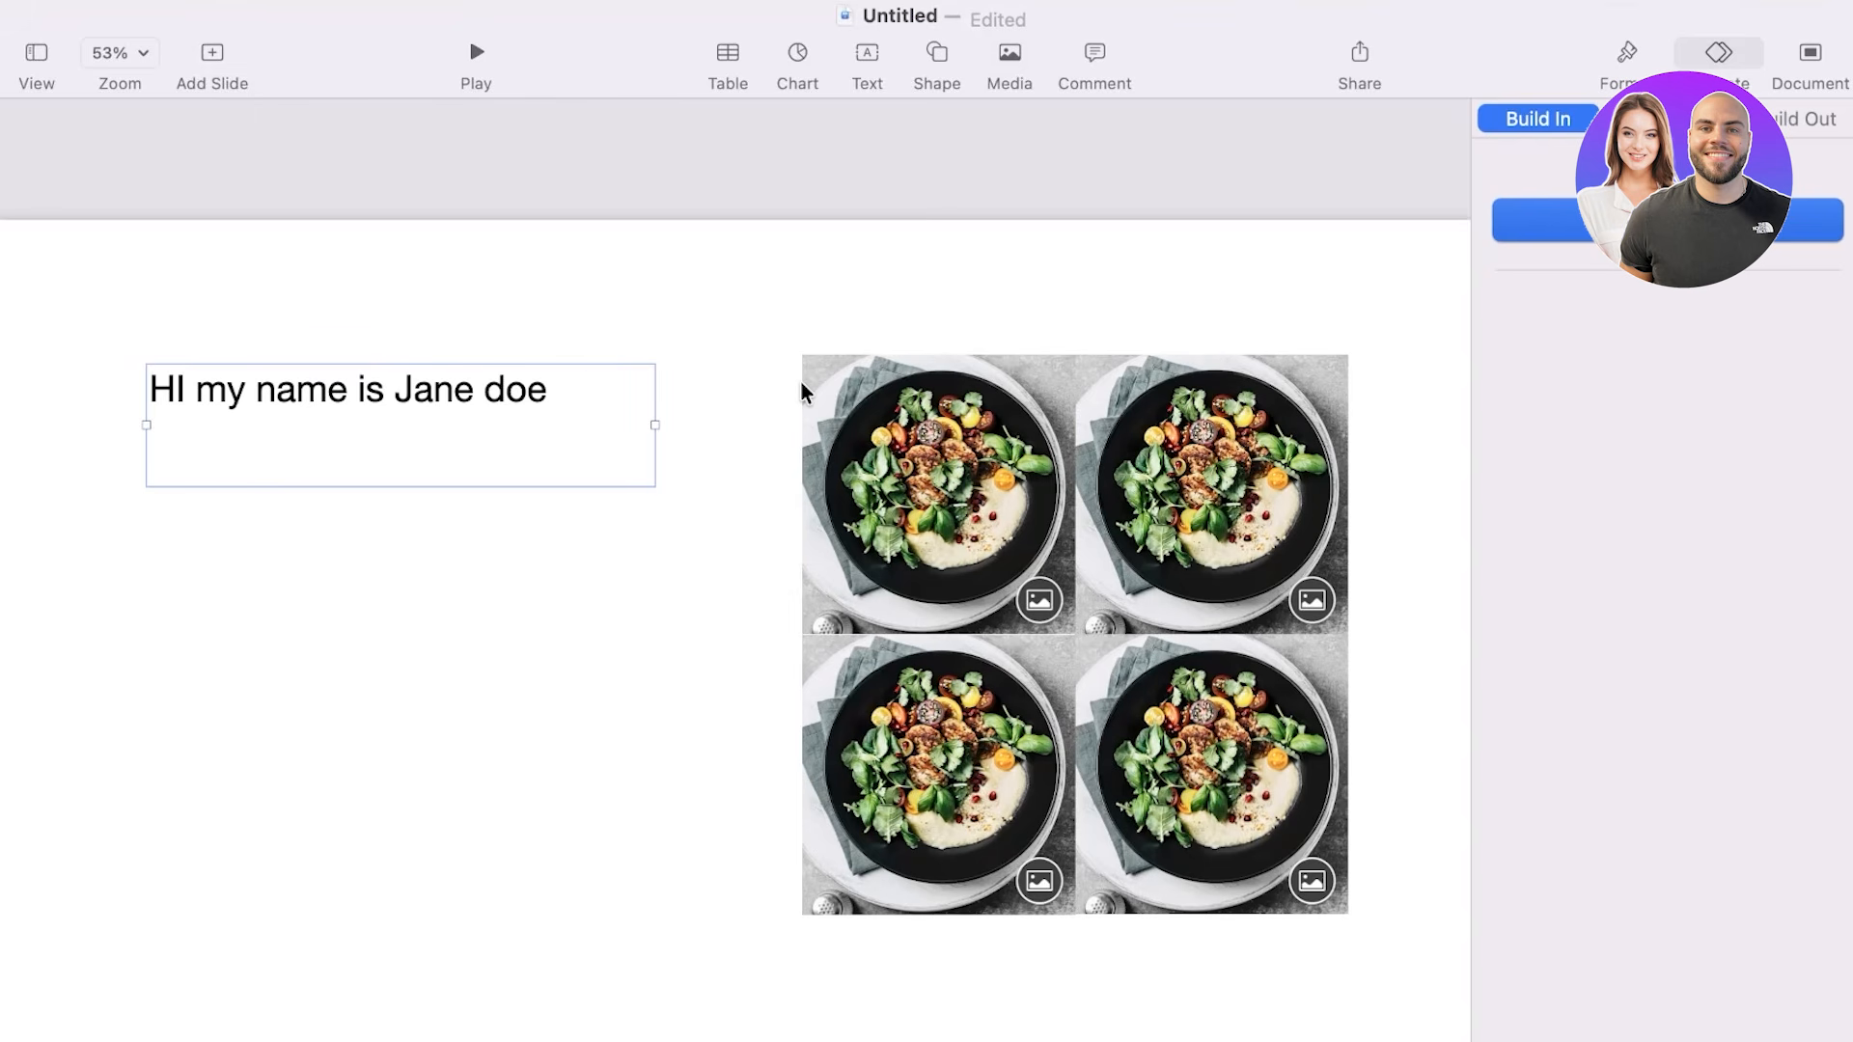
Add a black square shape, resize it to about 597 by 631 pt and place it over the photo grid.
click(941, 53)
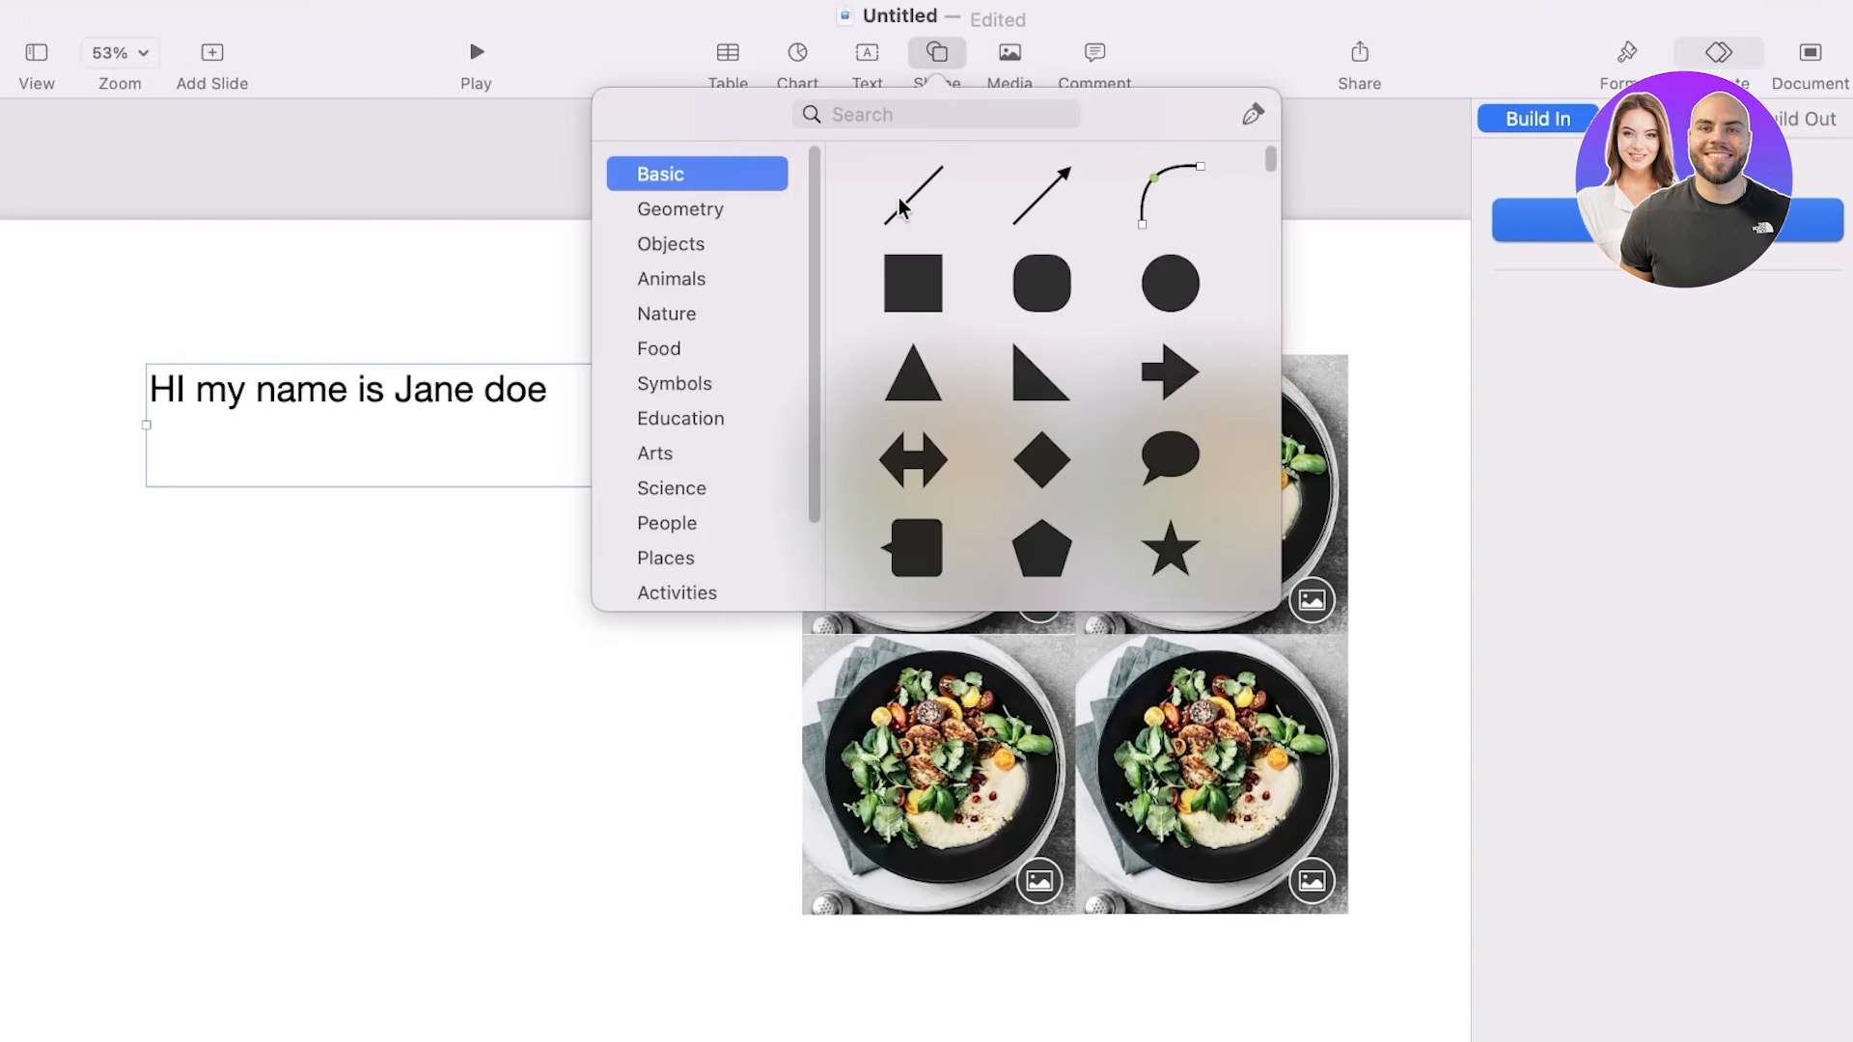
click(913, 289)
drag(763, 671, 1304, 855)
drag(1190, 739, 1149, 700)
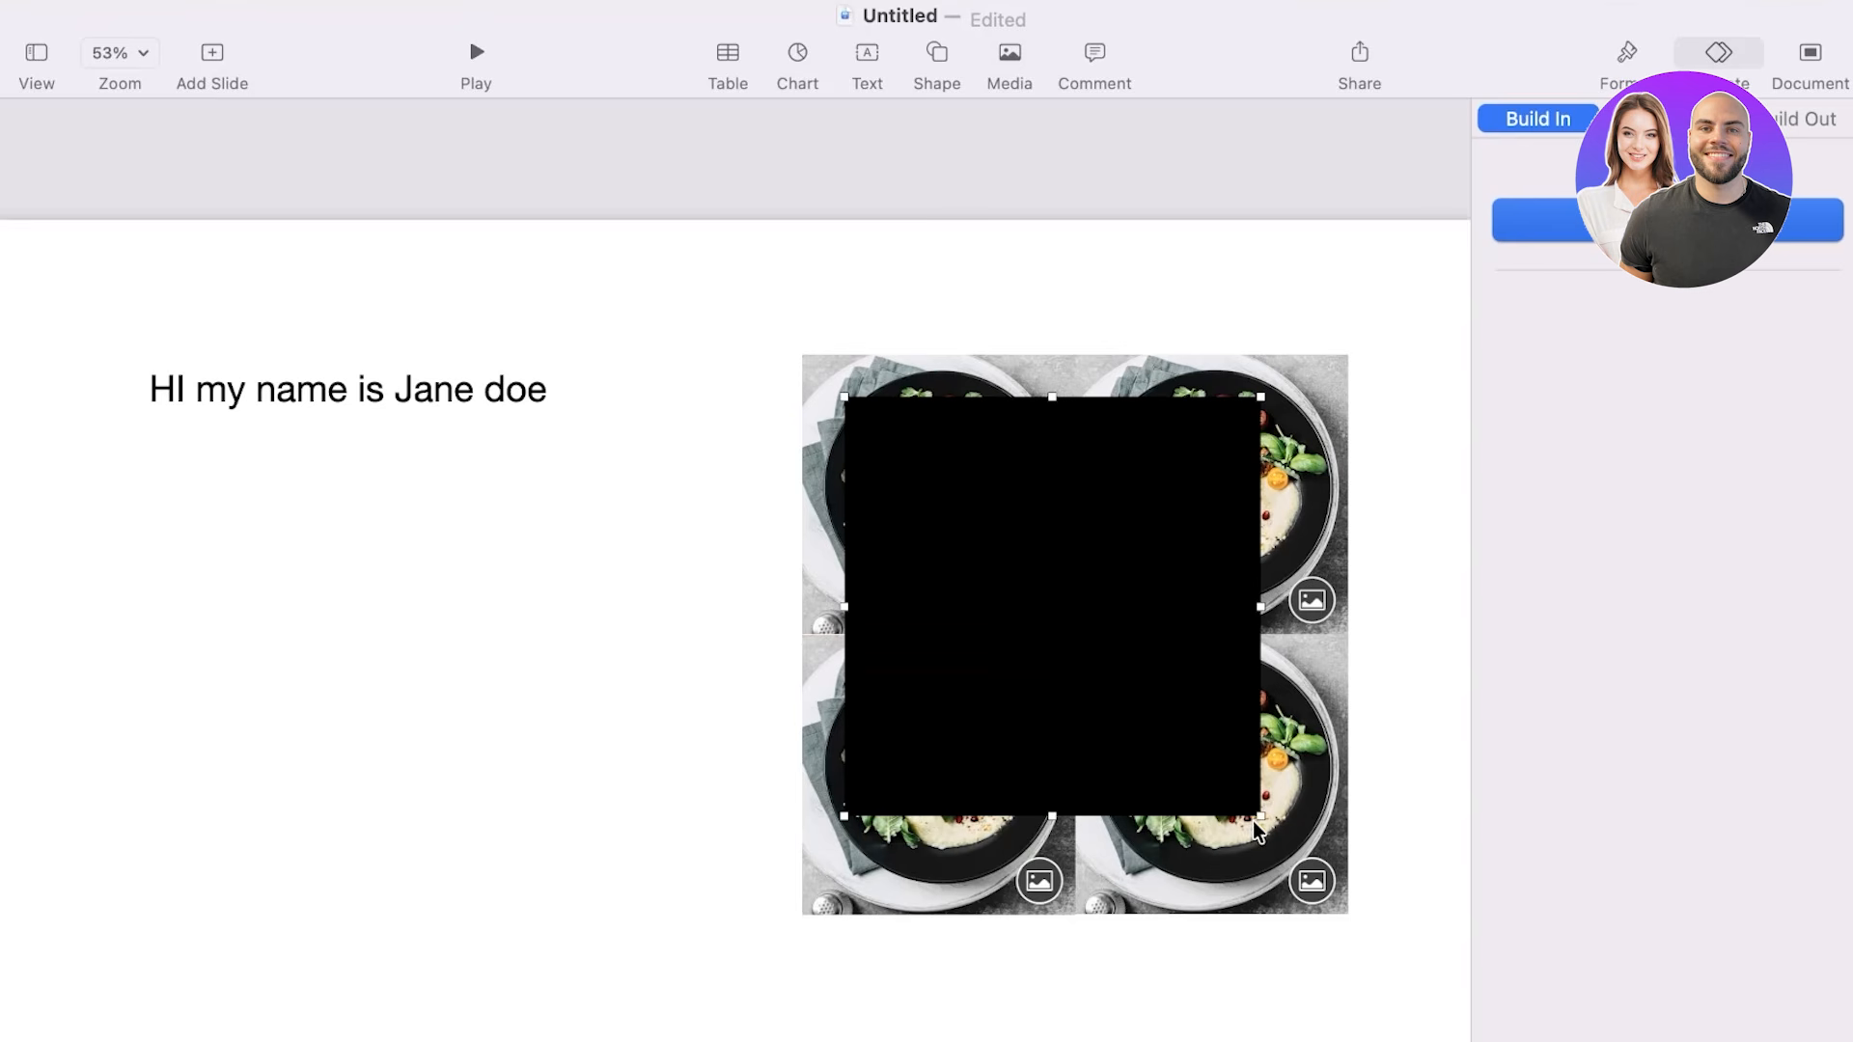
drag(1260, 817, 1304, 879)
drag(1106, 719, 1115, 712)
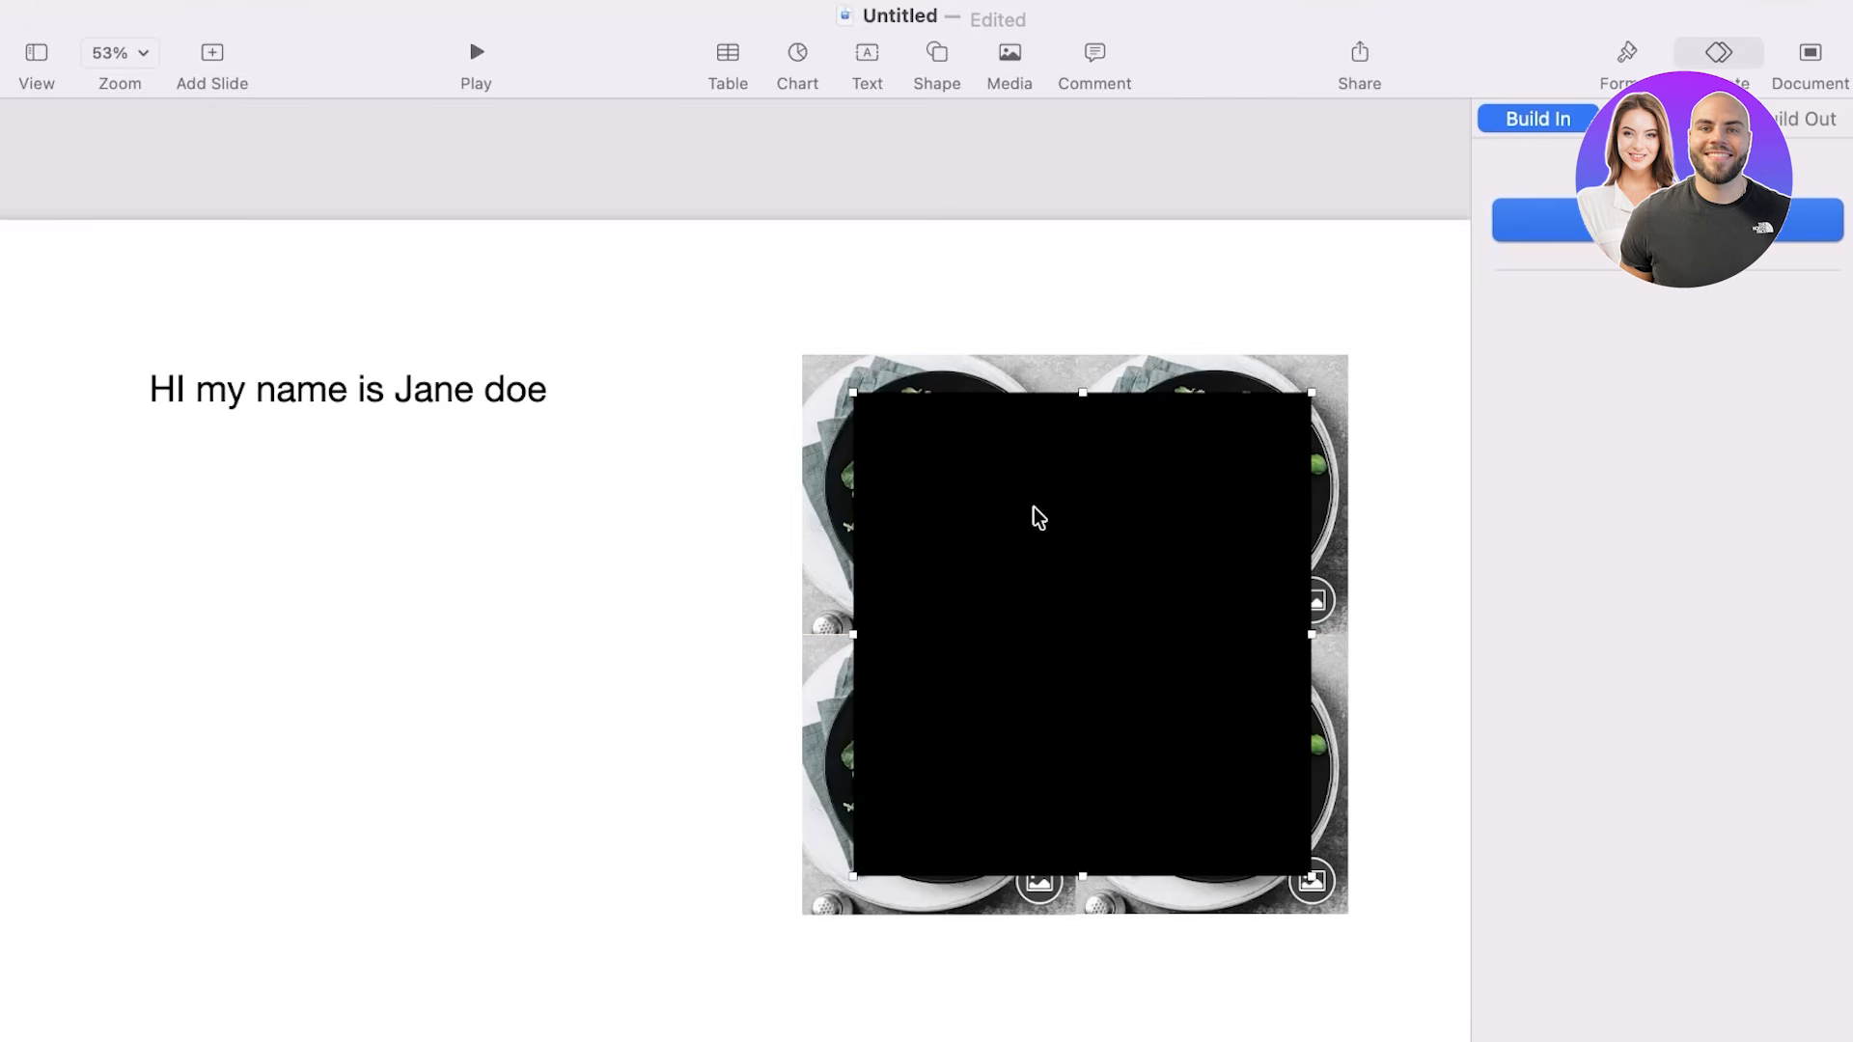
click(1797, 119)
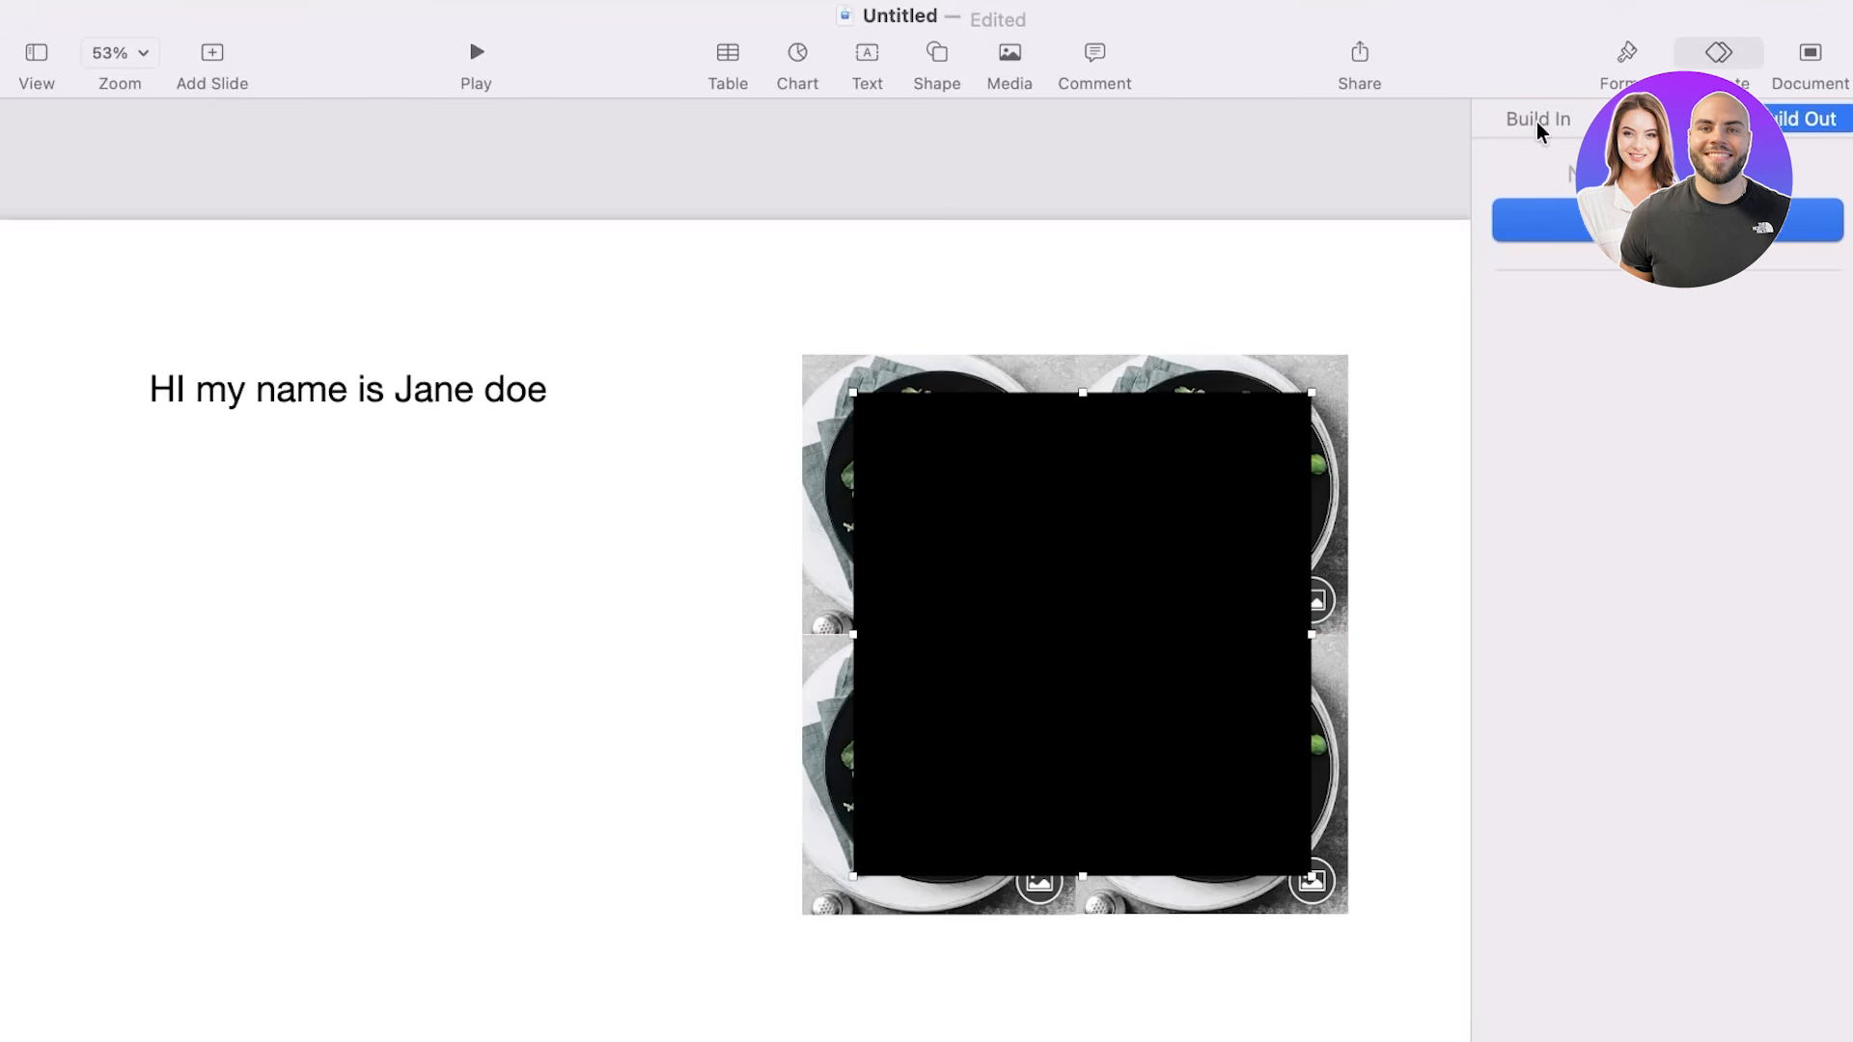
right_click(1008, 575)
mouse_move(1148, 586)
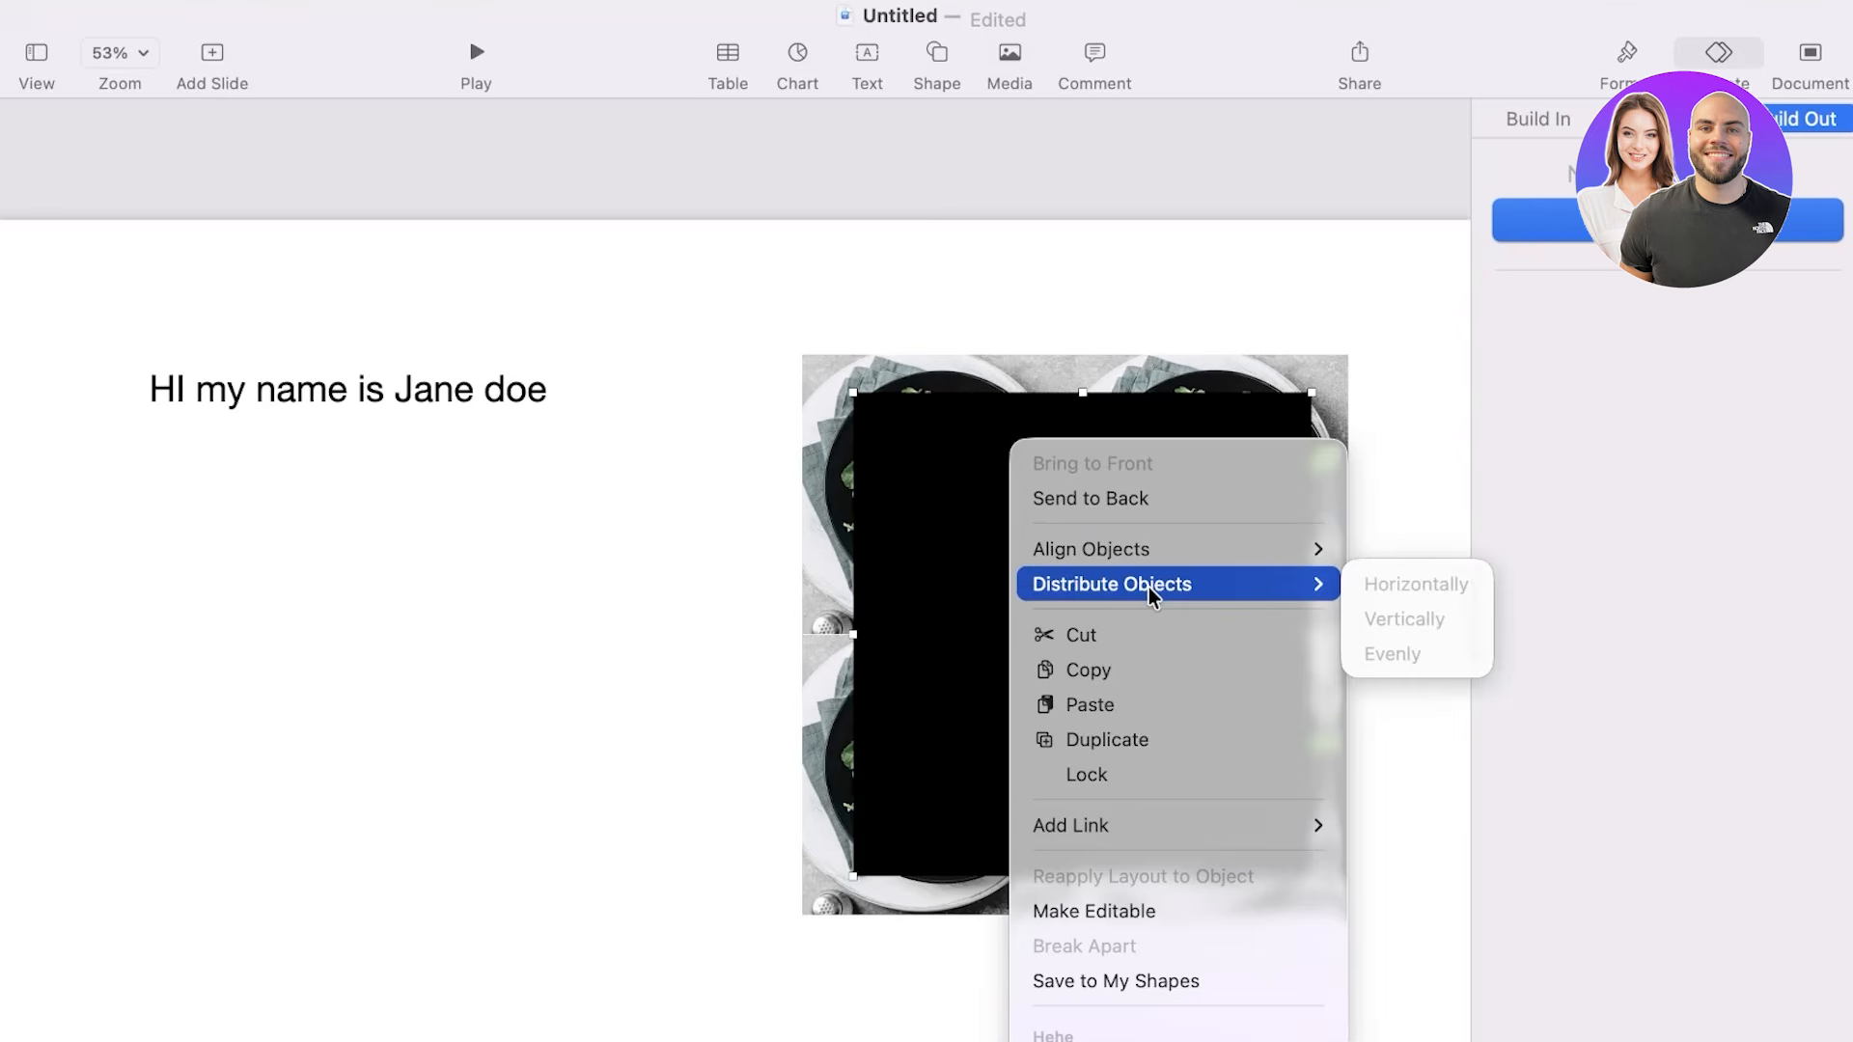
click(1032, 579)
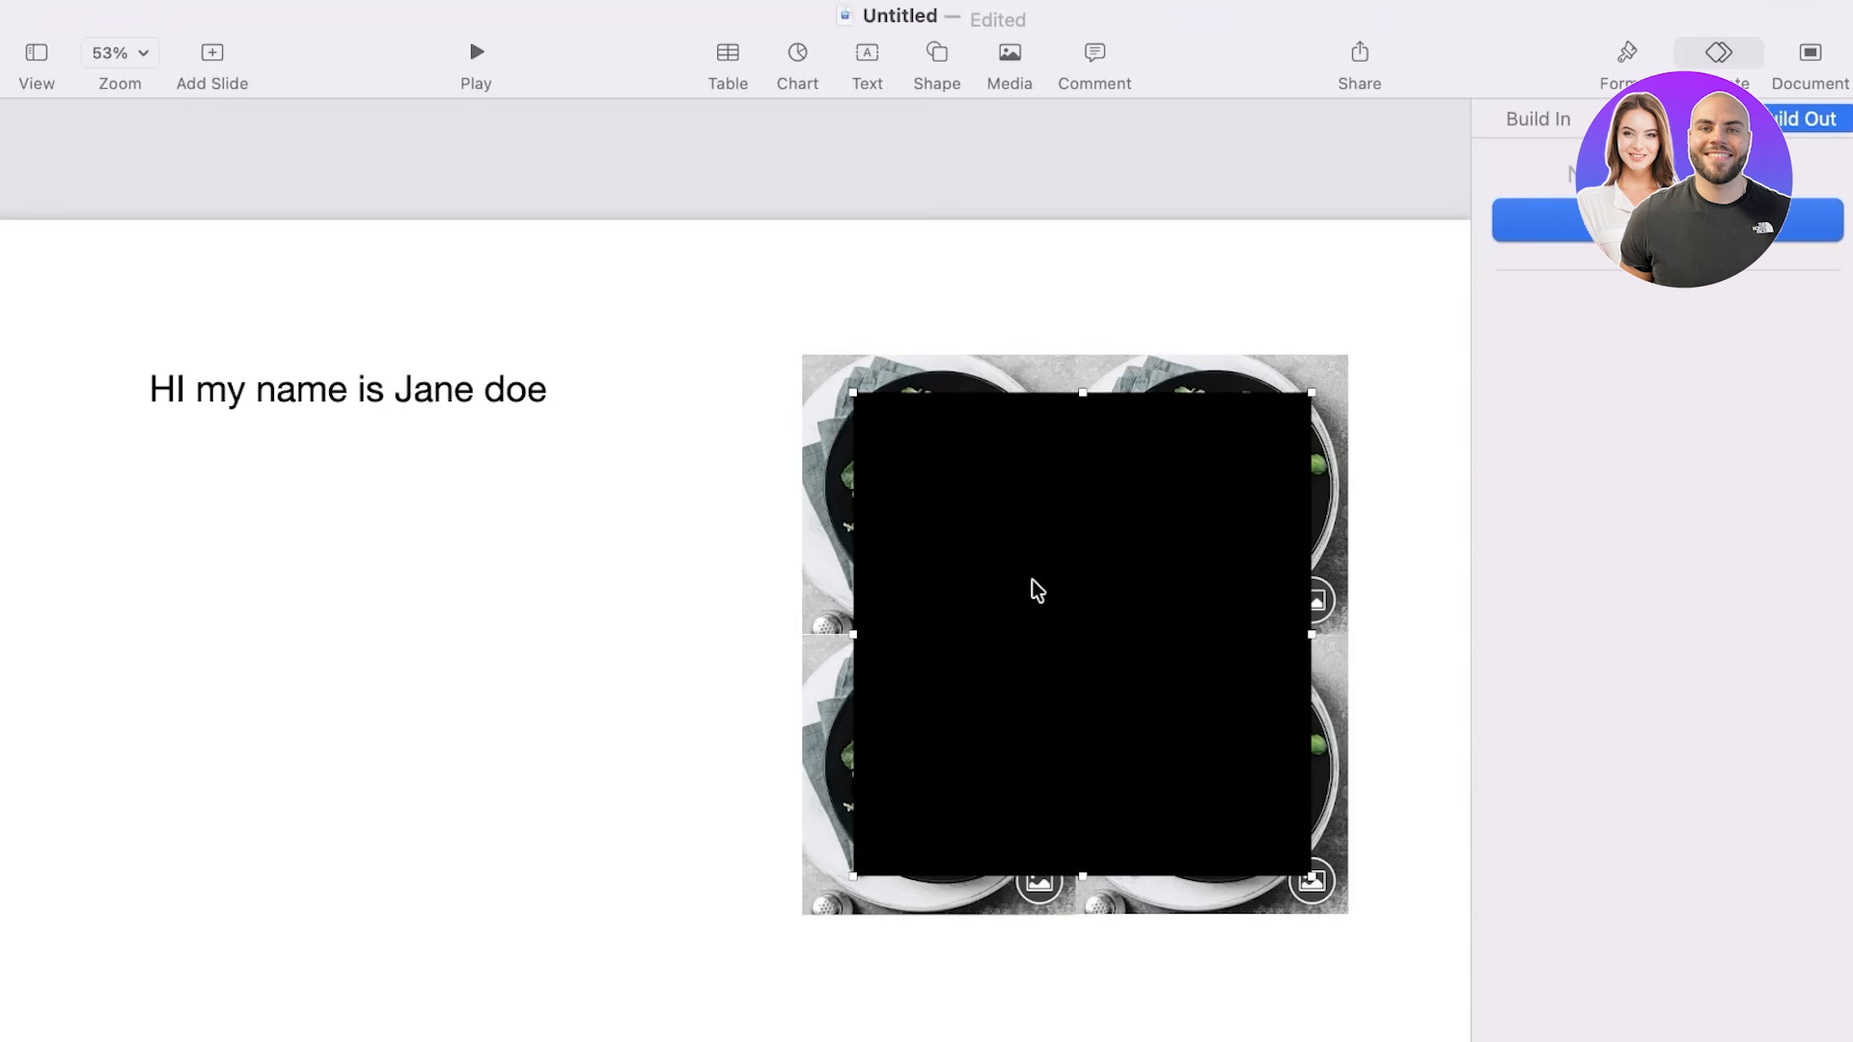
right_click(1099, 670)
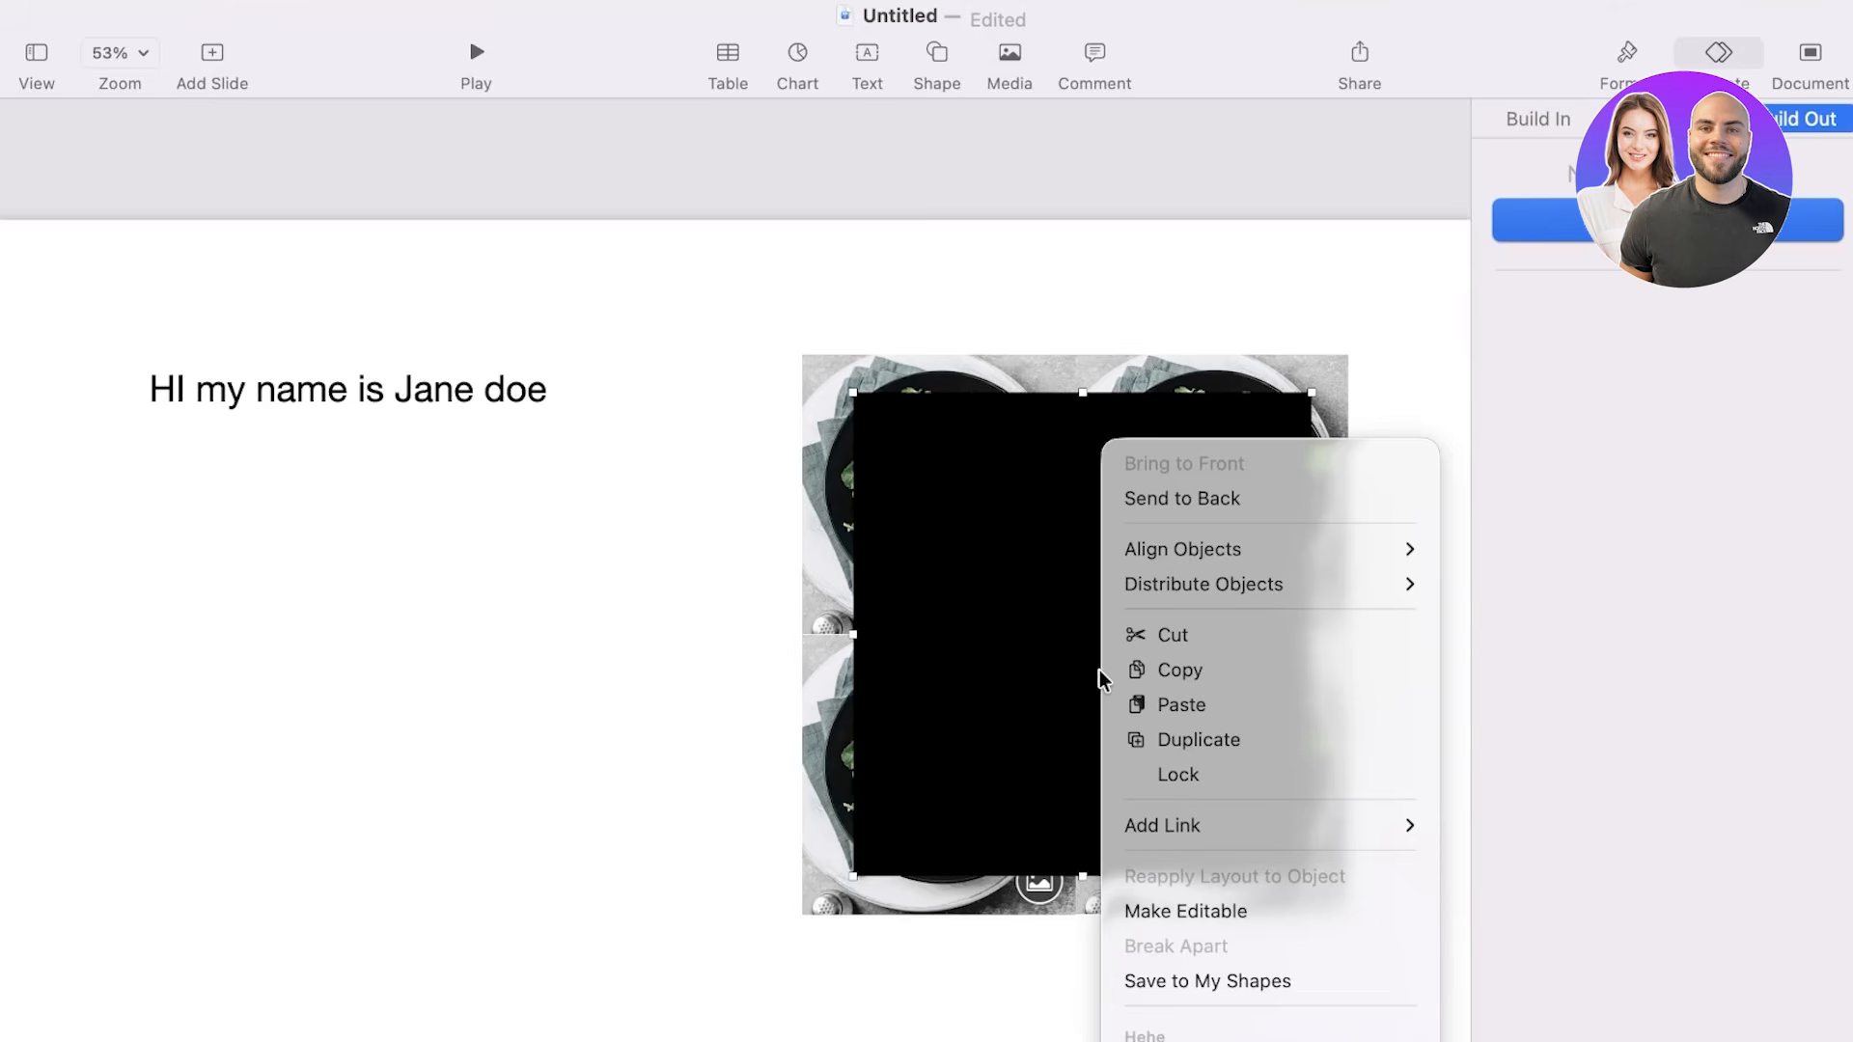
Lower the black shape's opacity to 42% and centre it over the four photos.
drag(1099, 670, 795, 645)
click(1631, 68)
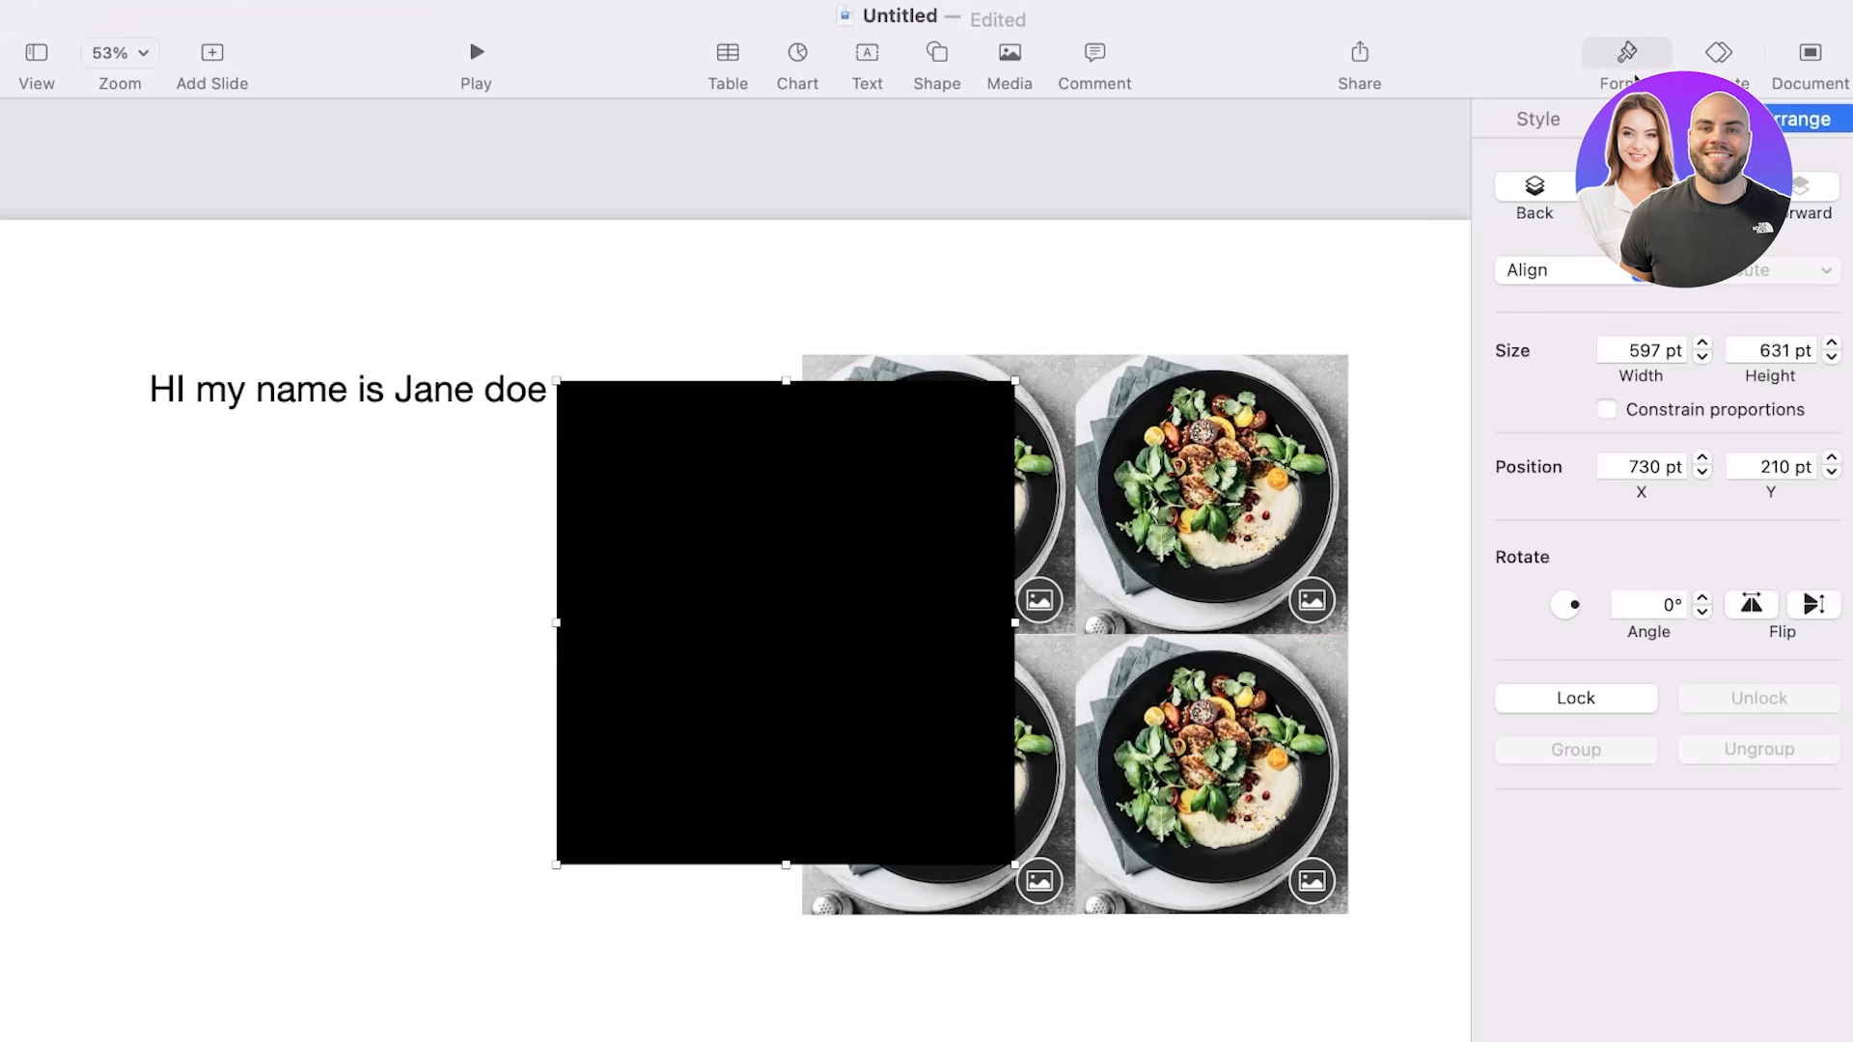
click(1579, 122)
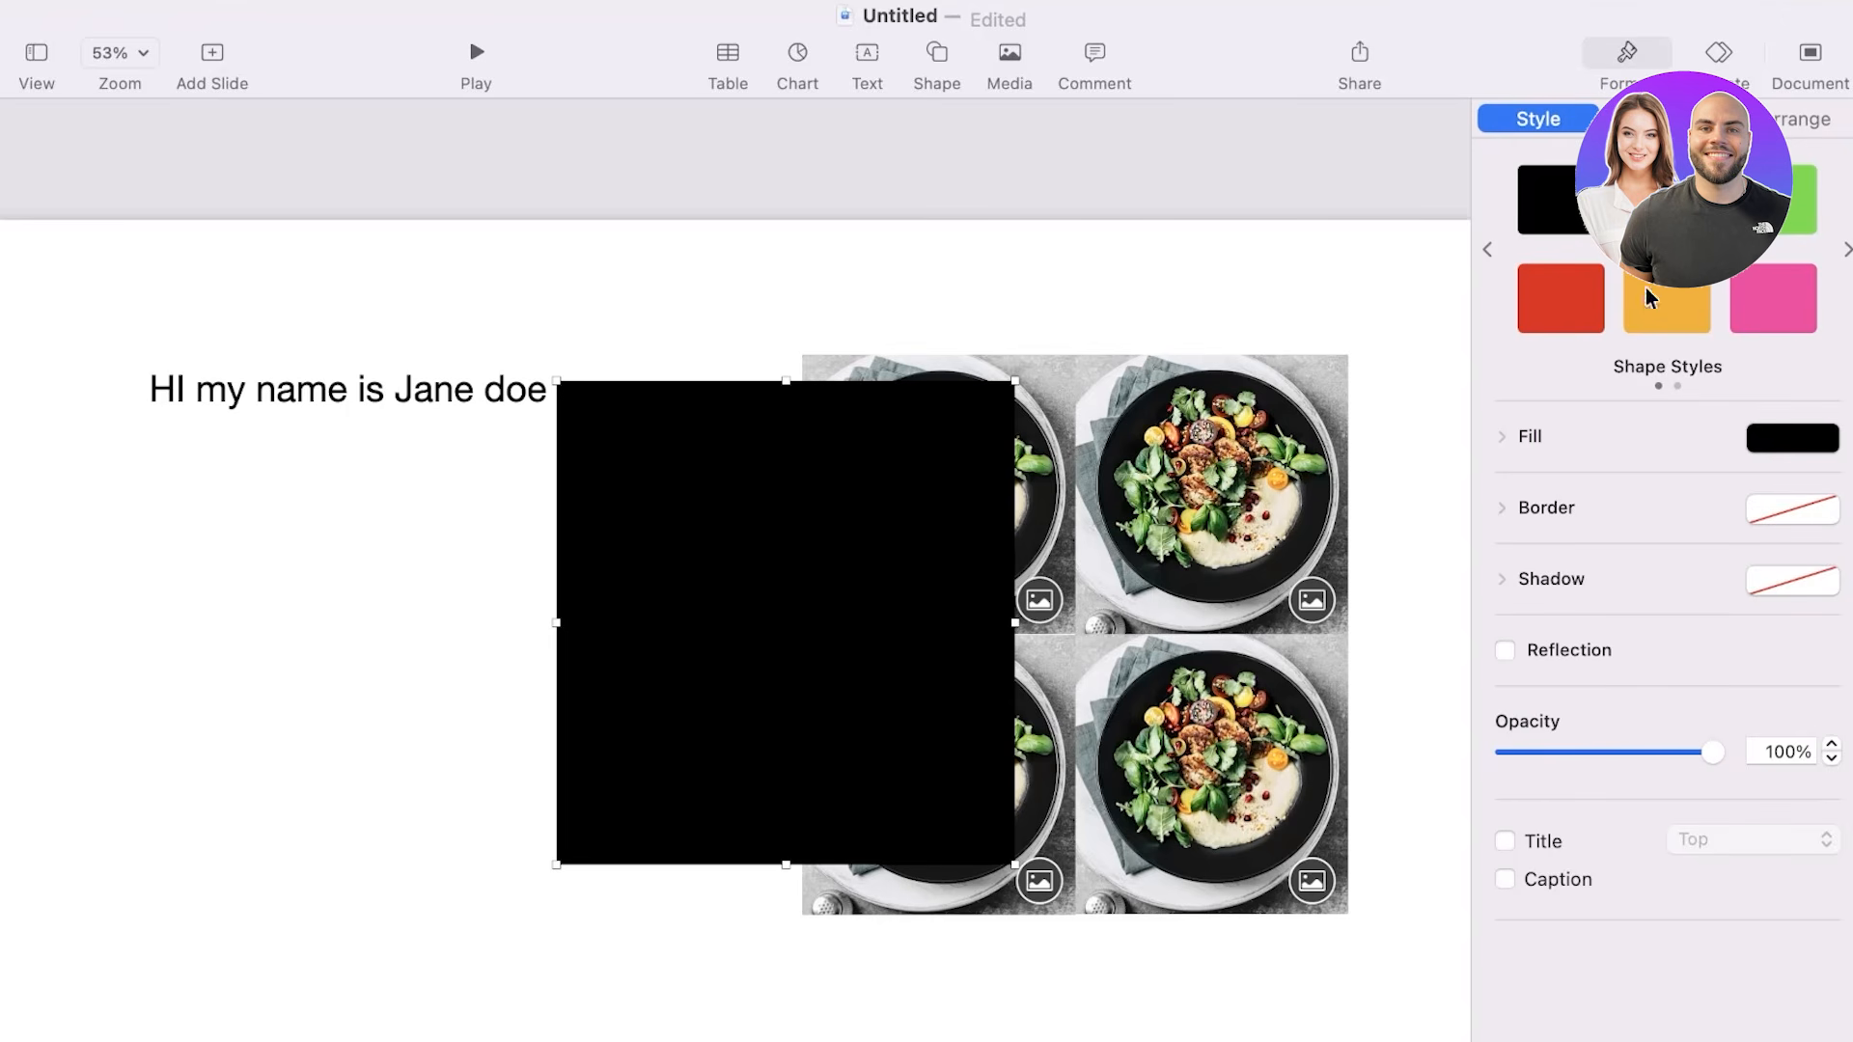
drag(1708, 753, 1570, 735)
drag(873, 610, 1159, 615)
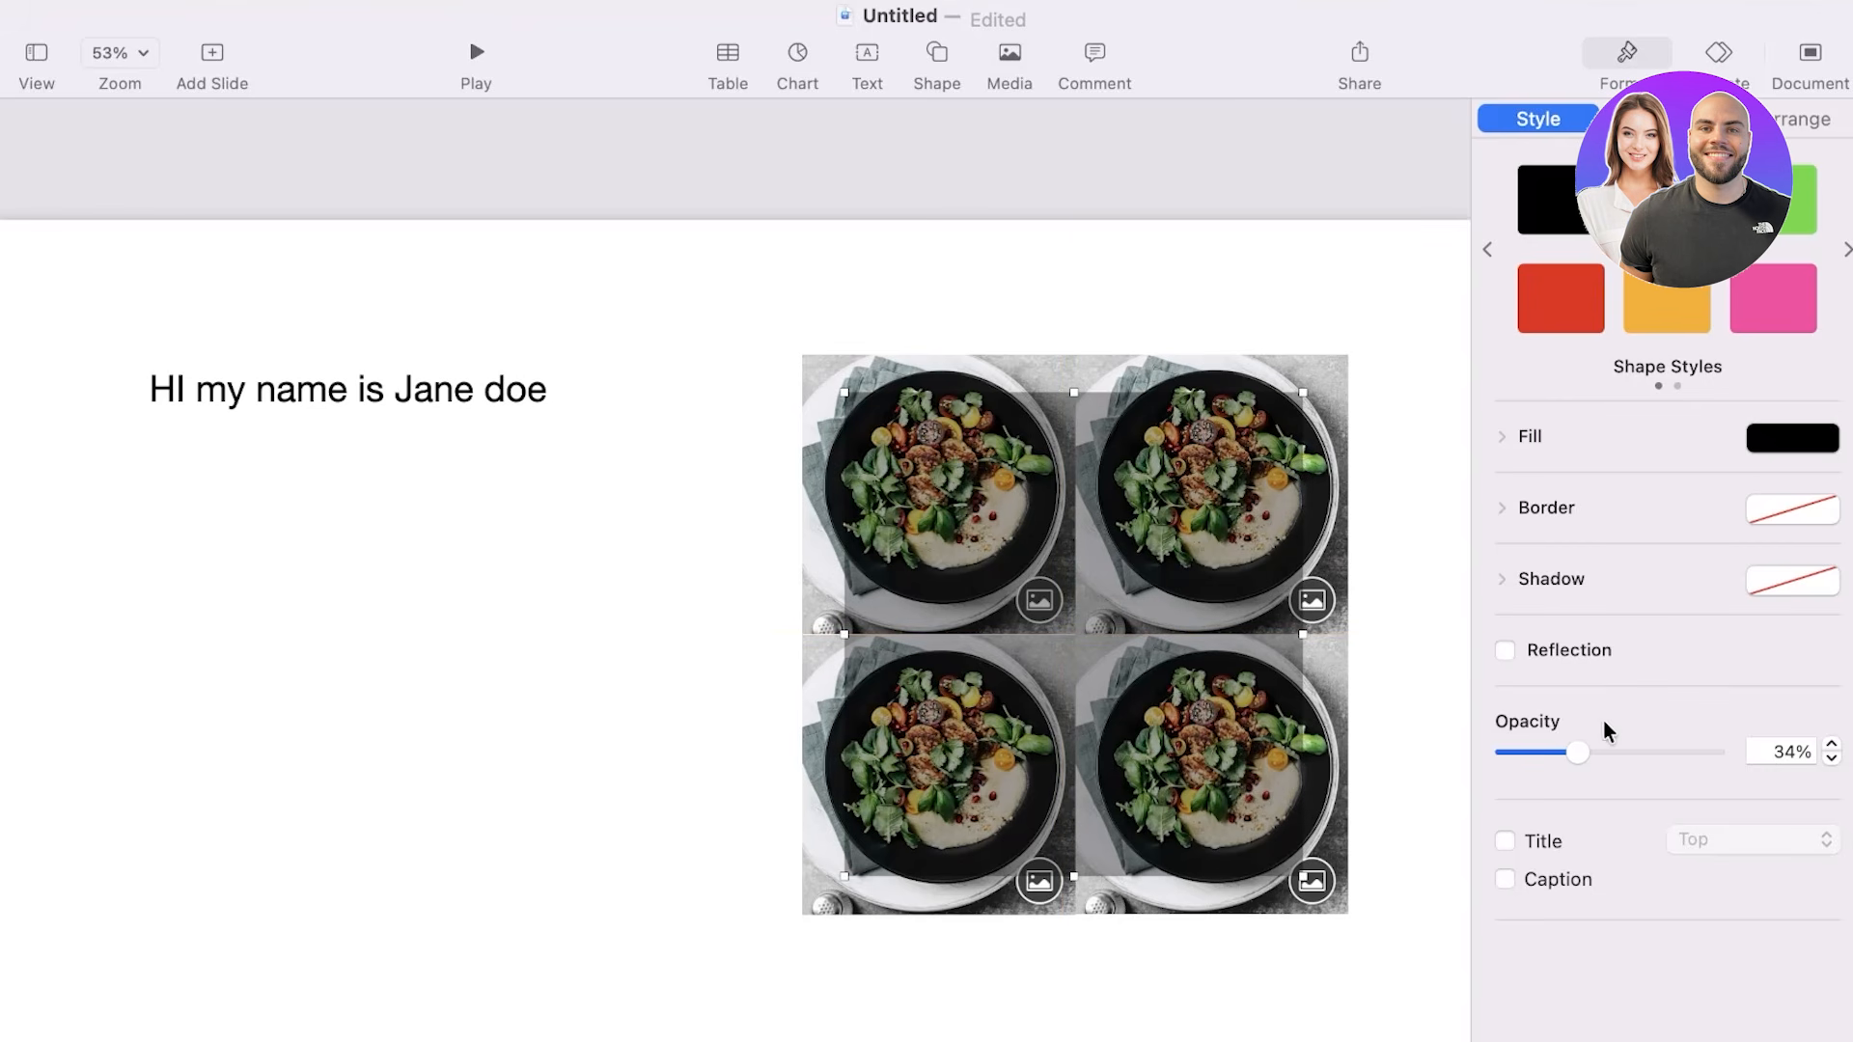
mouse_move(1609, 752)
mouse_down()
mouse_move(1638, 752)
mouse_move(1593, 752)
mouse_up()
Try the pink and blue shape styles on the overlay and reapply the black style.
click(1771, 299)
click(1667, 199)
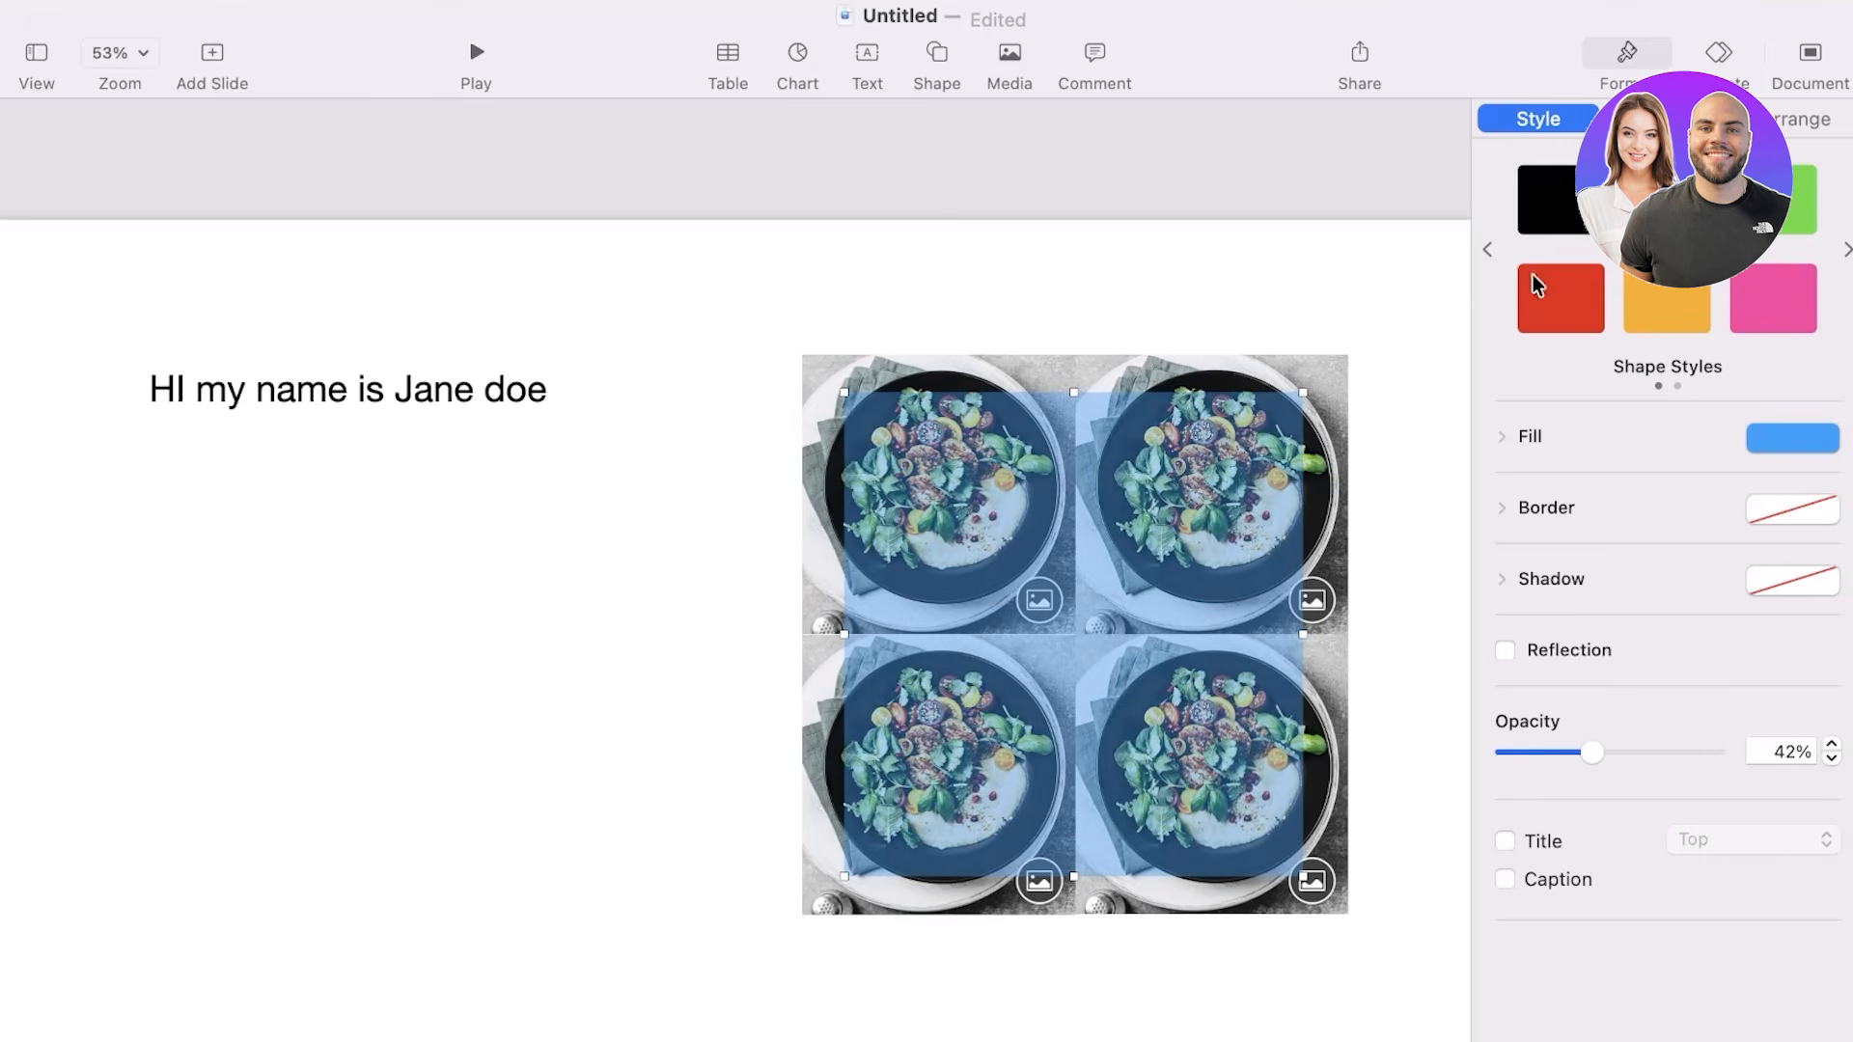
click(1554, 201)
click(1846, 249)
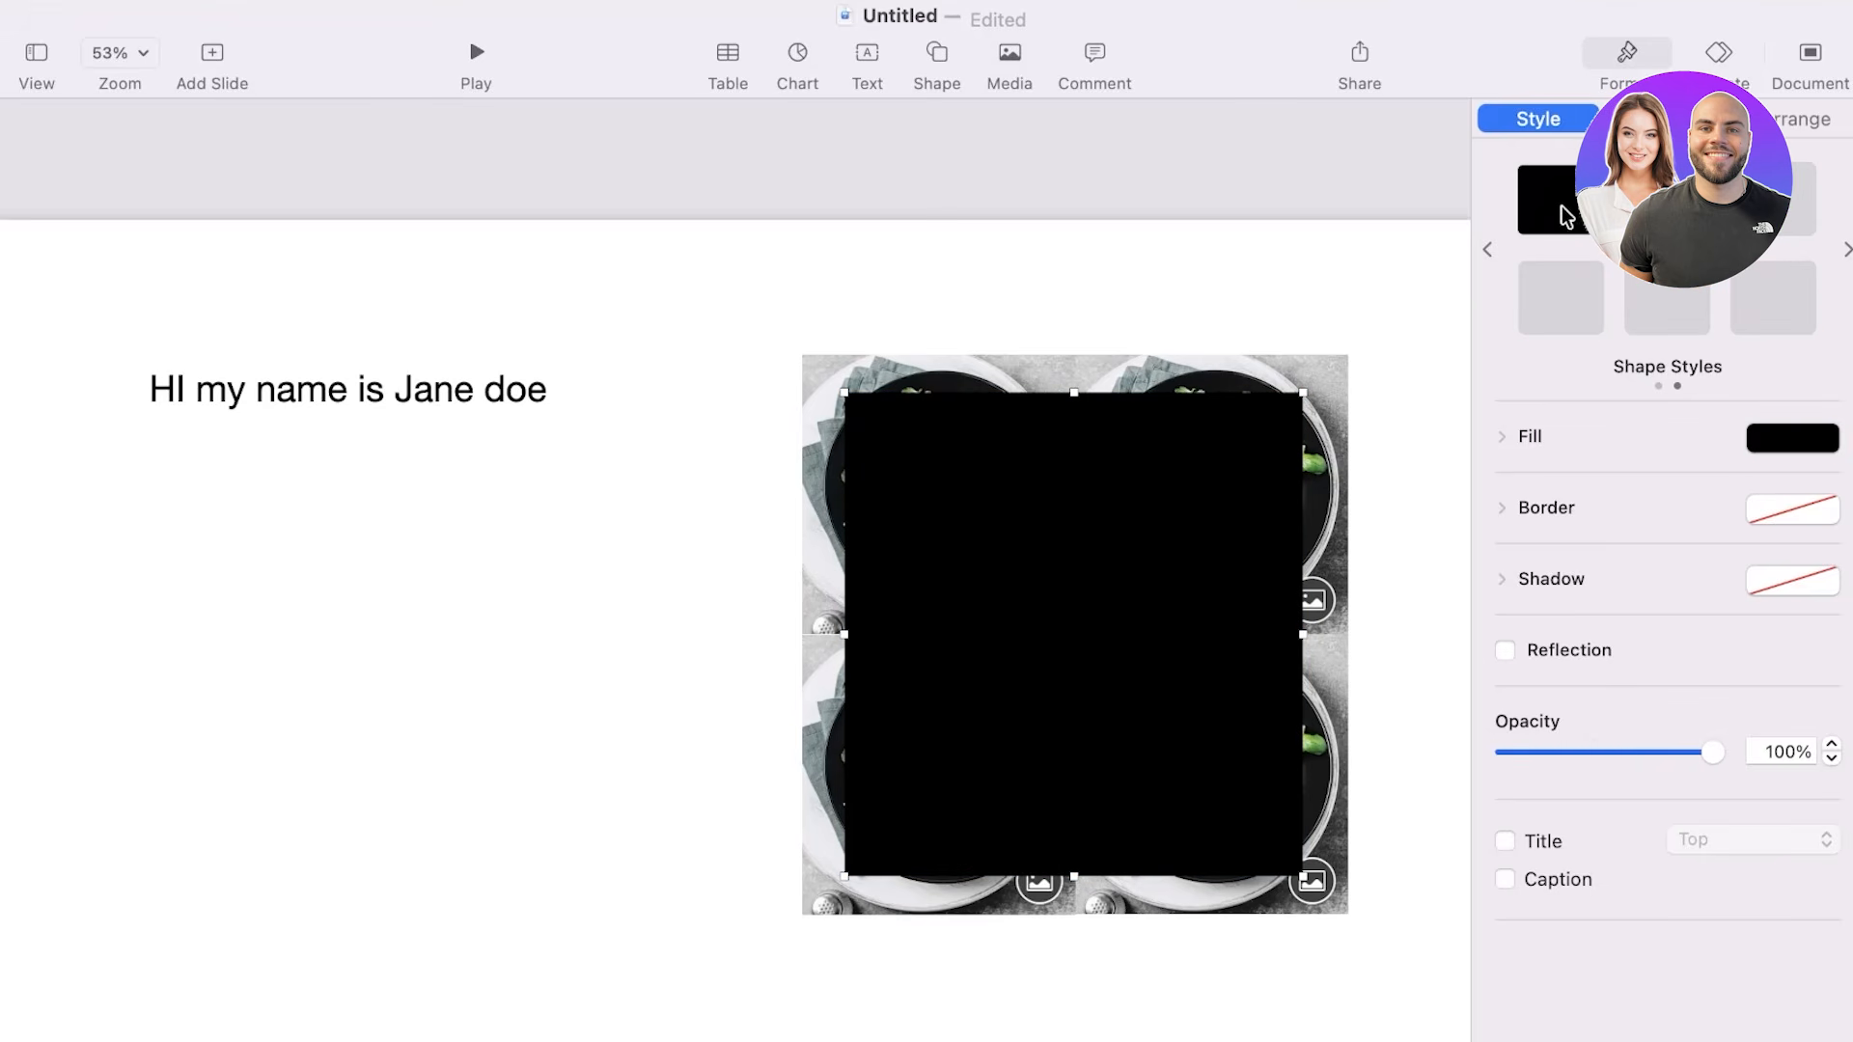
Fill the overlay shape with white and lower its opacity so the photos show through.
click(1813, 439)
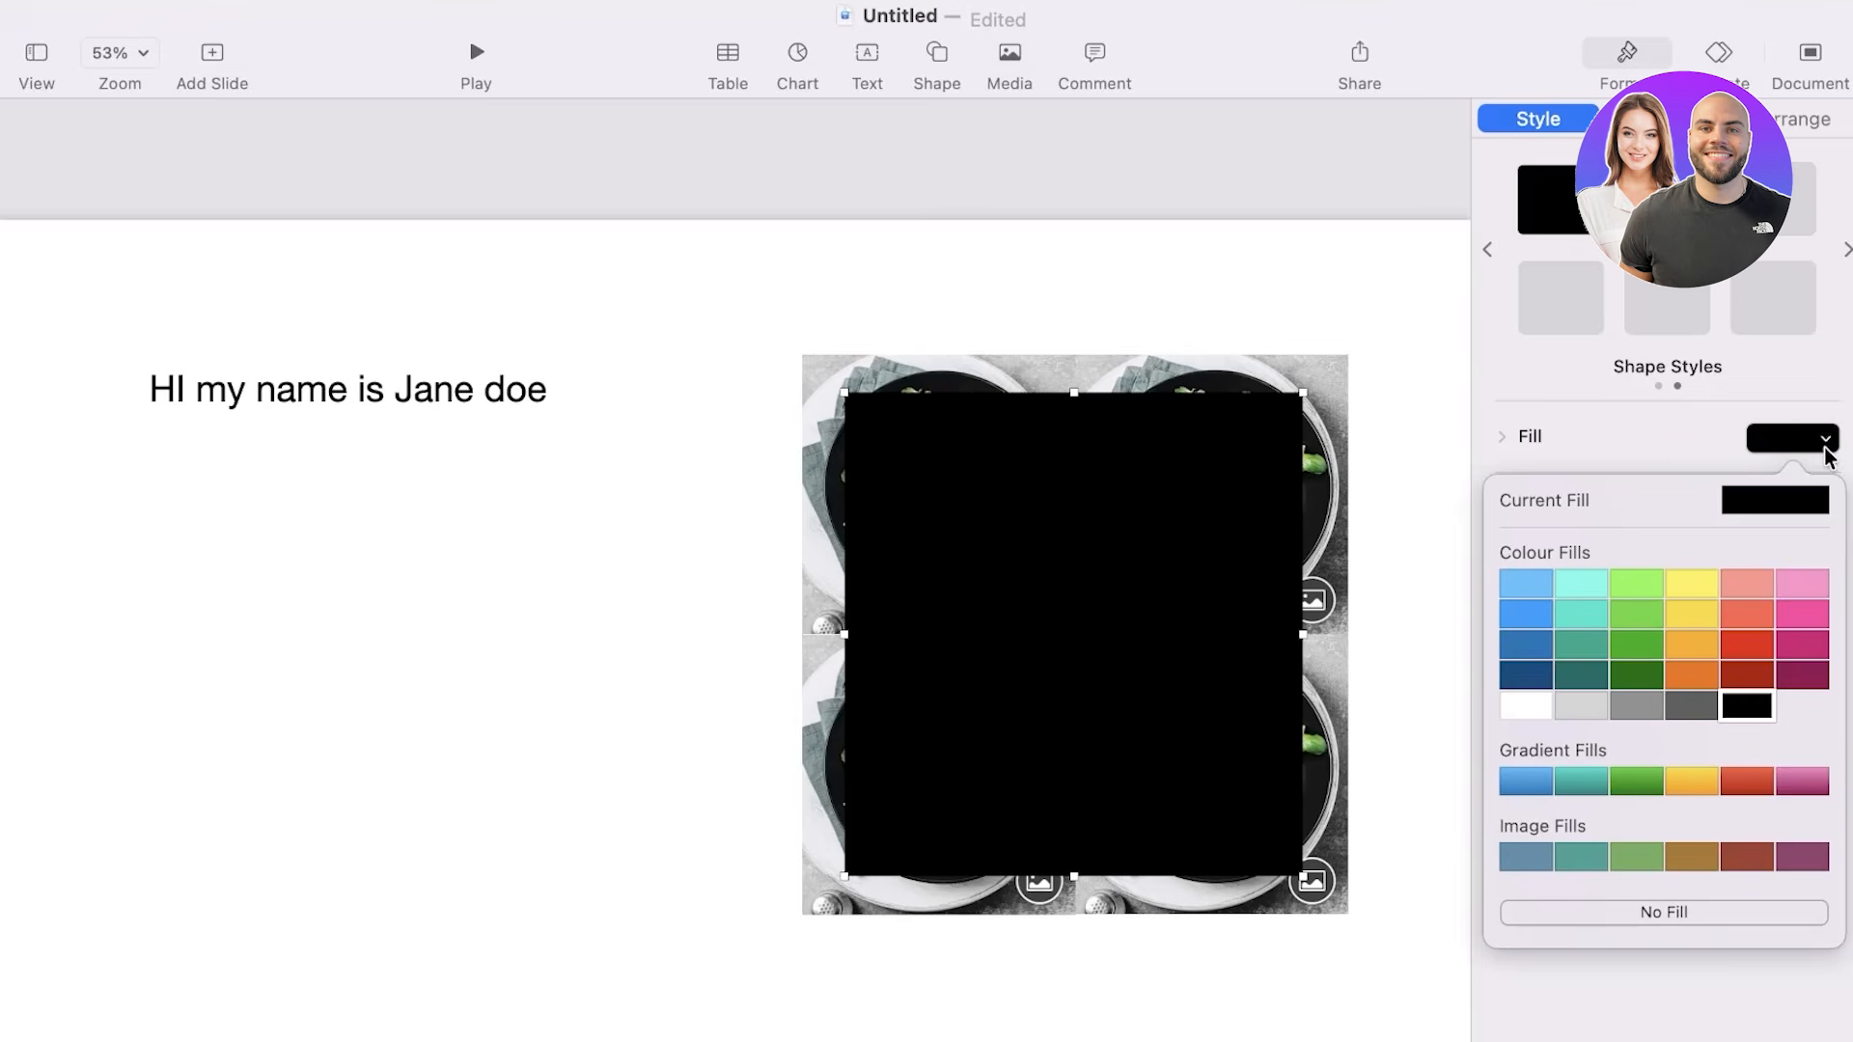
click(1541, 722)
drag(1624, 761, 1664, 756)
click(709, 763)
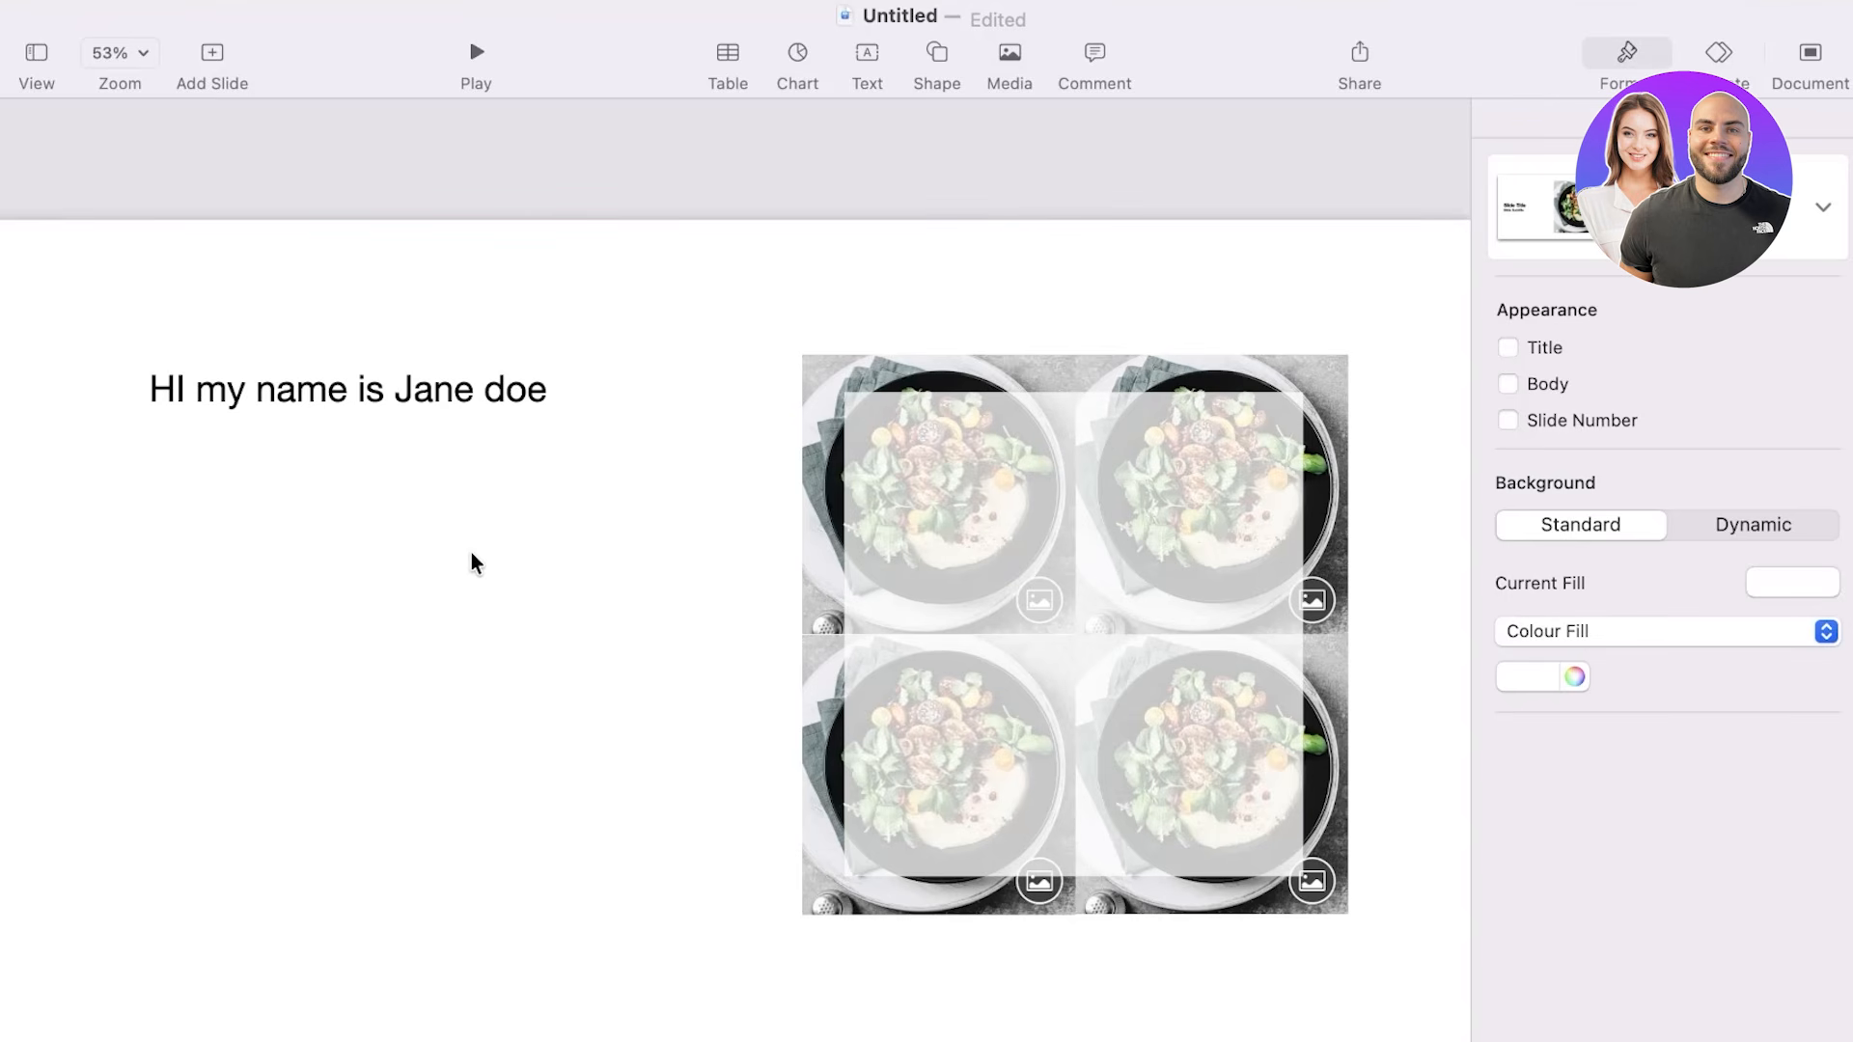
View the slides in Light Table and return to the Navigator view.
click(62, 56)
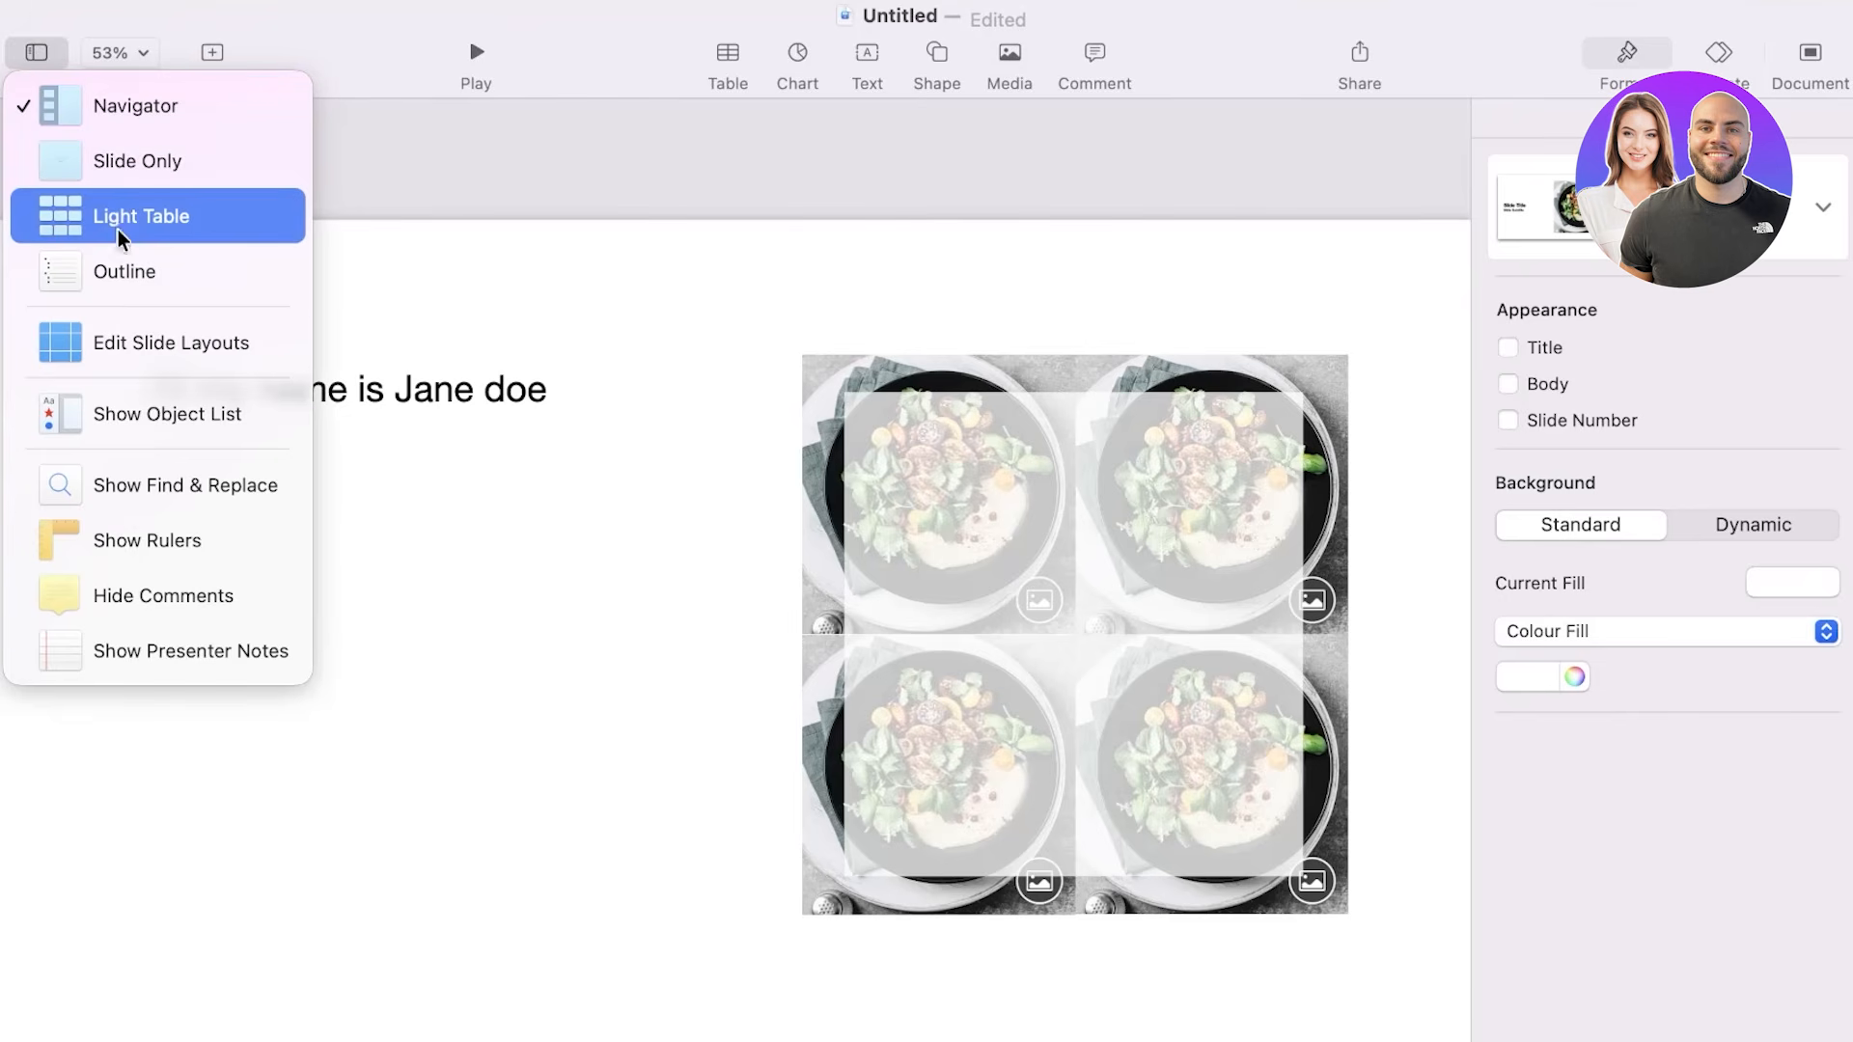
click(141, 218)
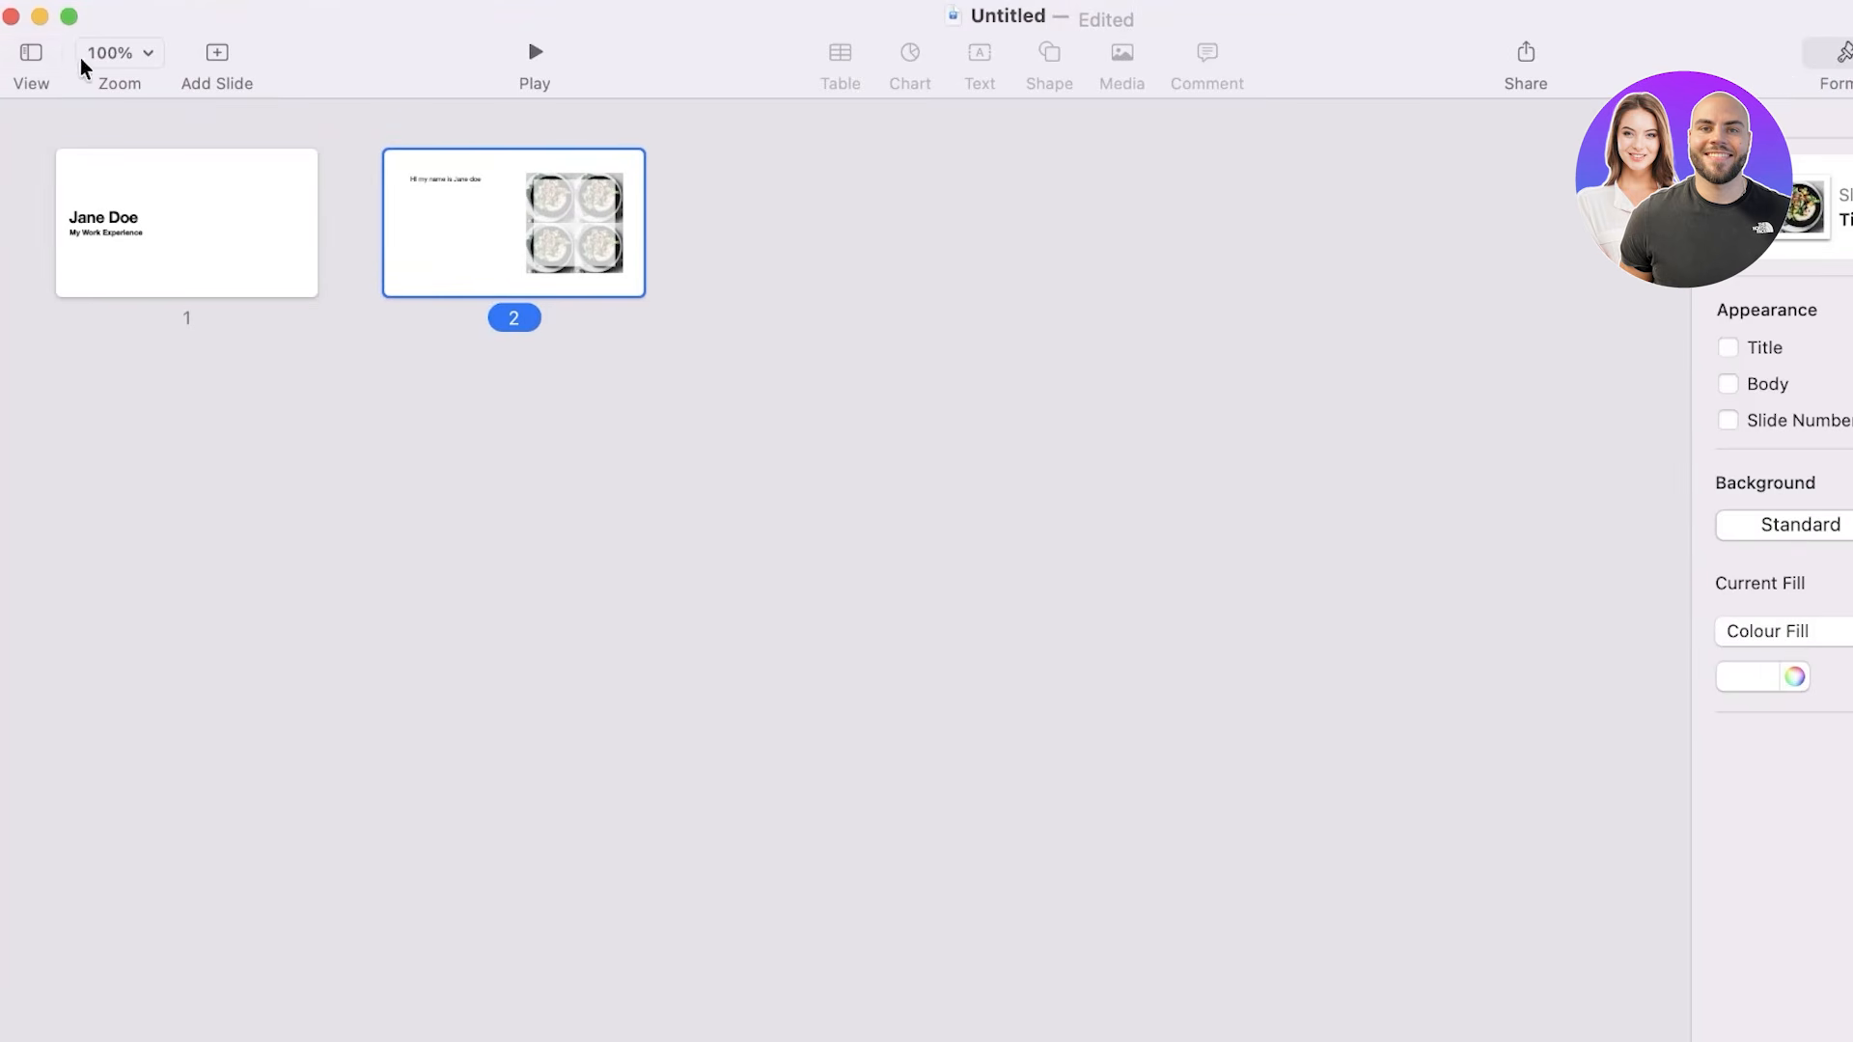
click(19, 65)
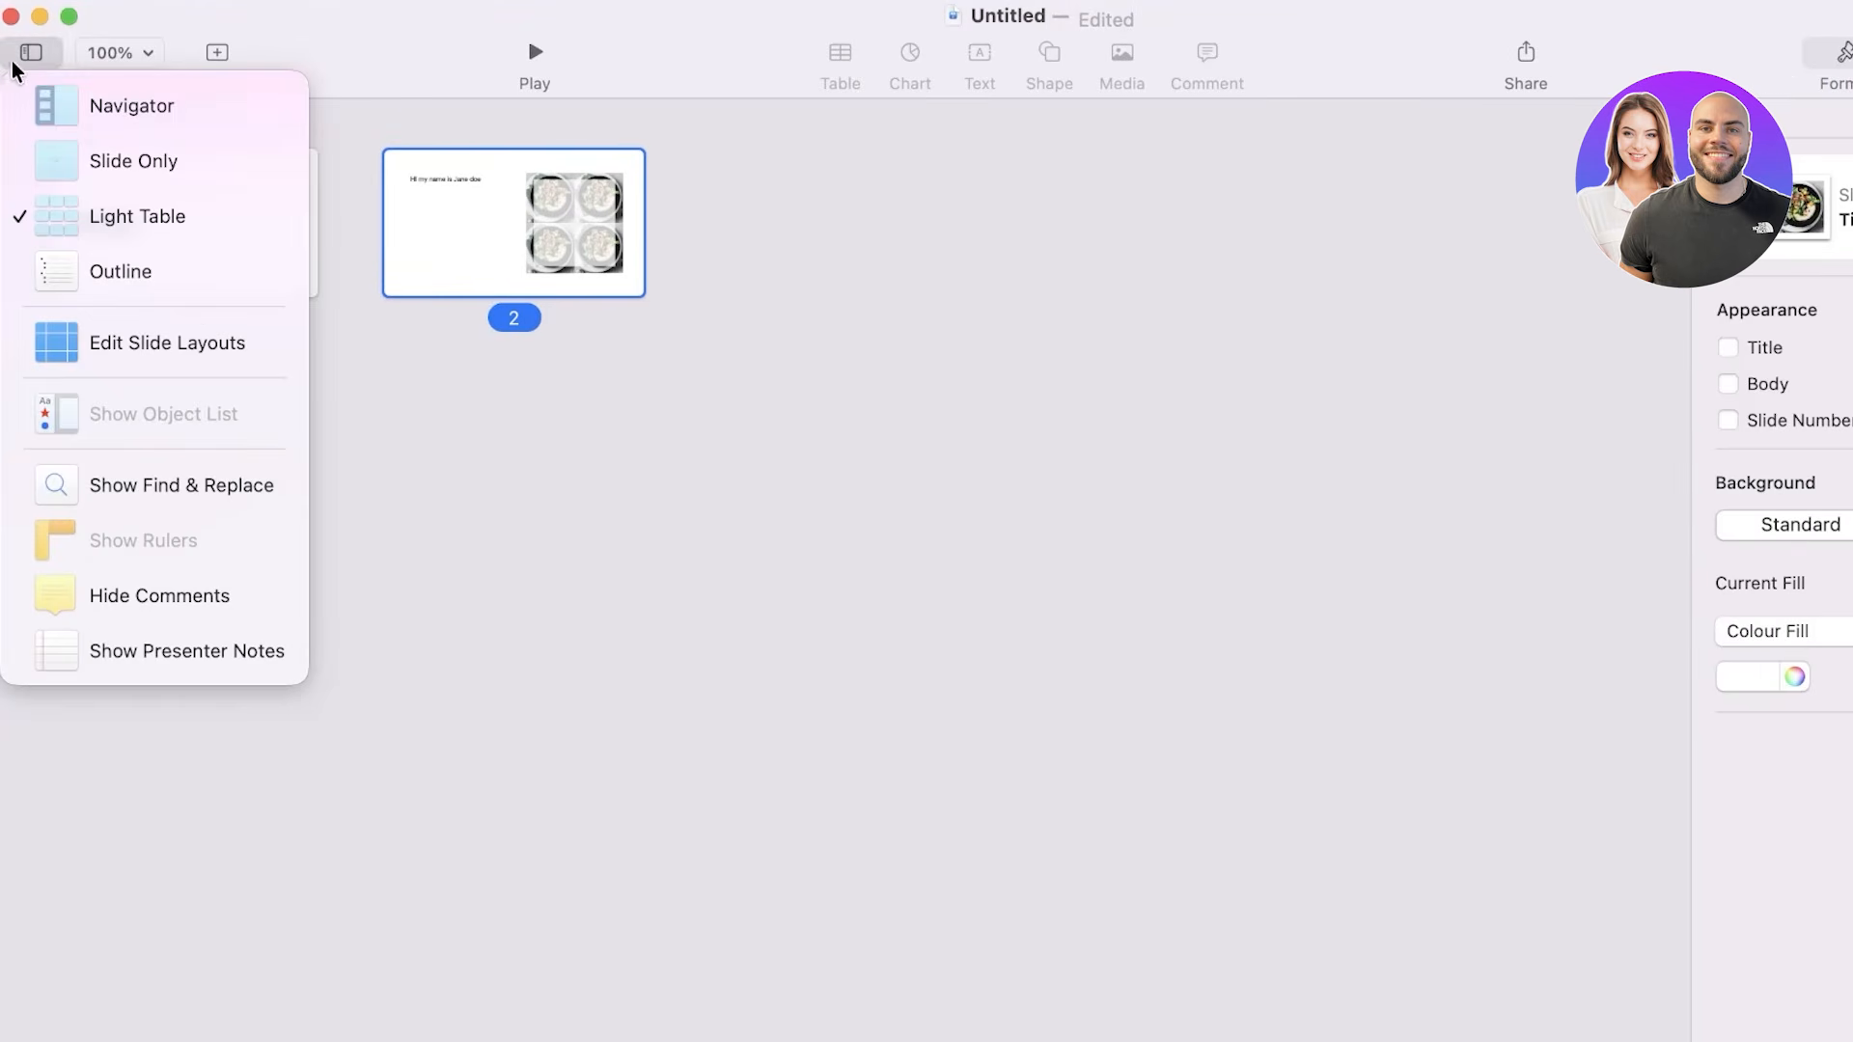
click(78, 108)
click(244, 62)
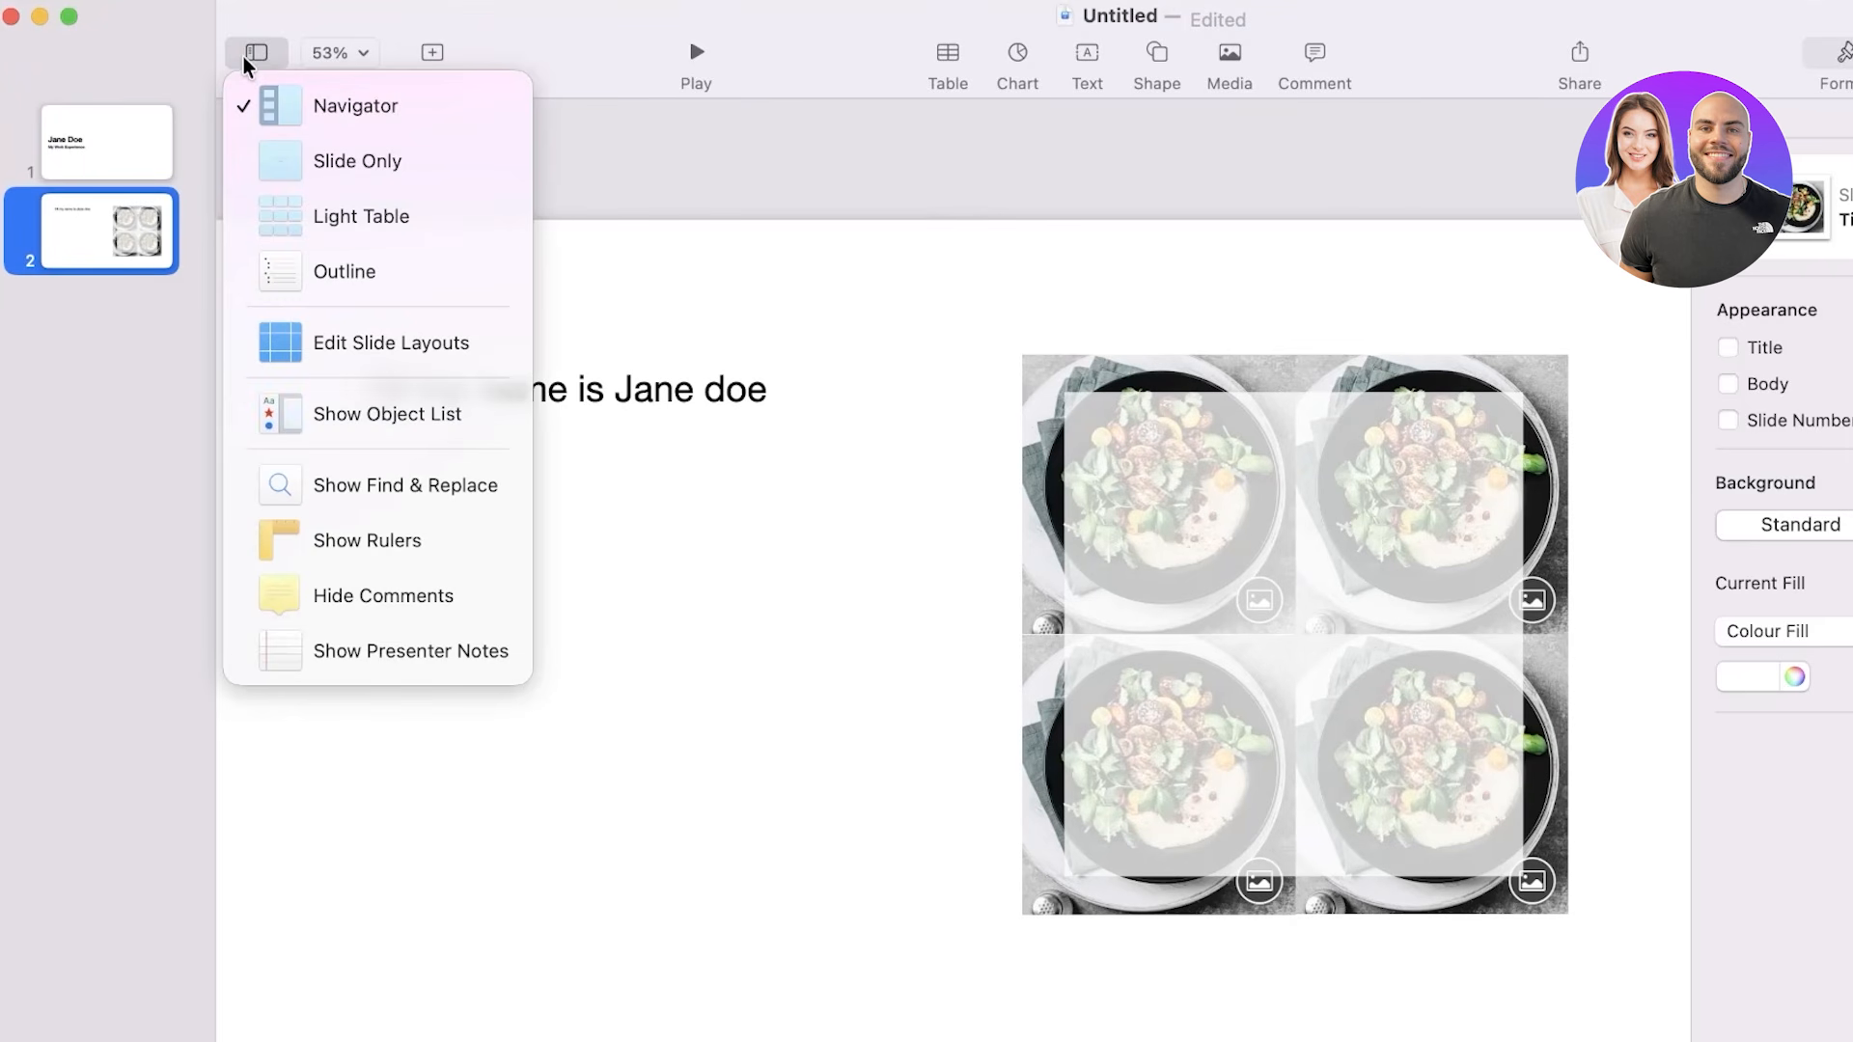
Play the slideshow from the second slide and exit it.
click(700, 56)
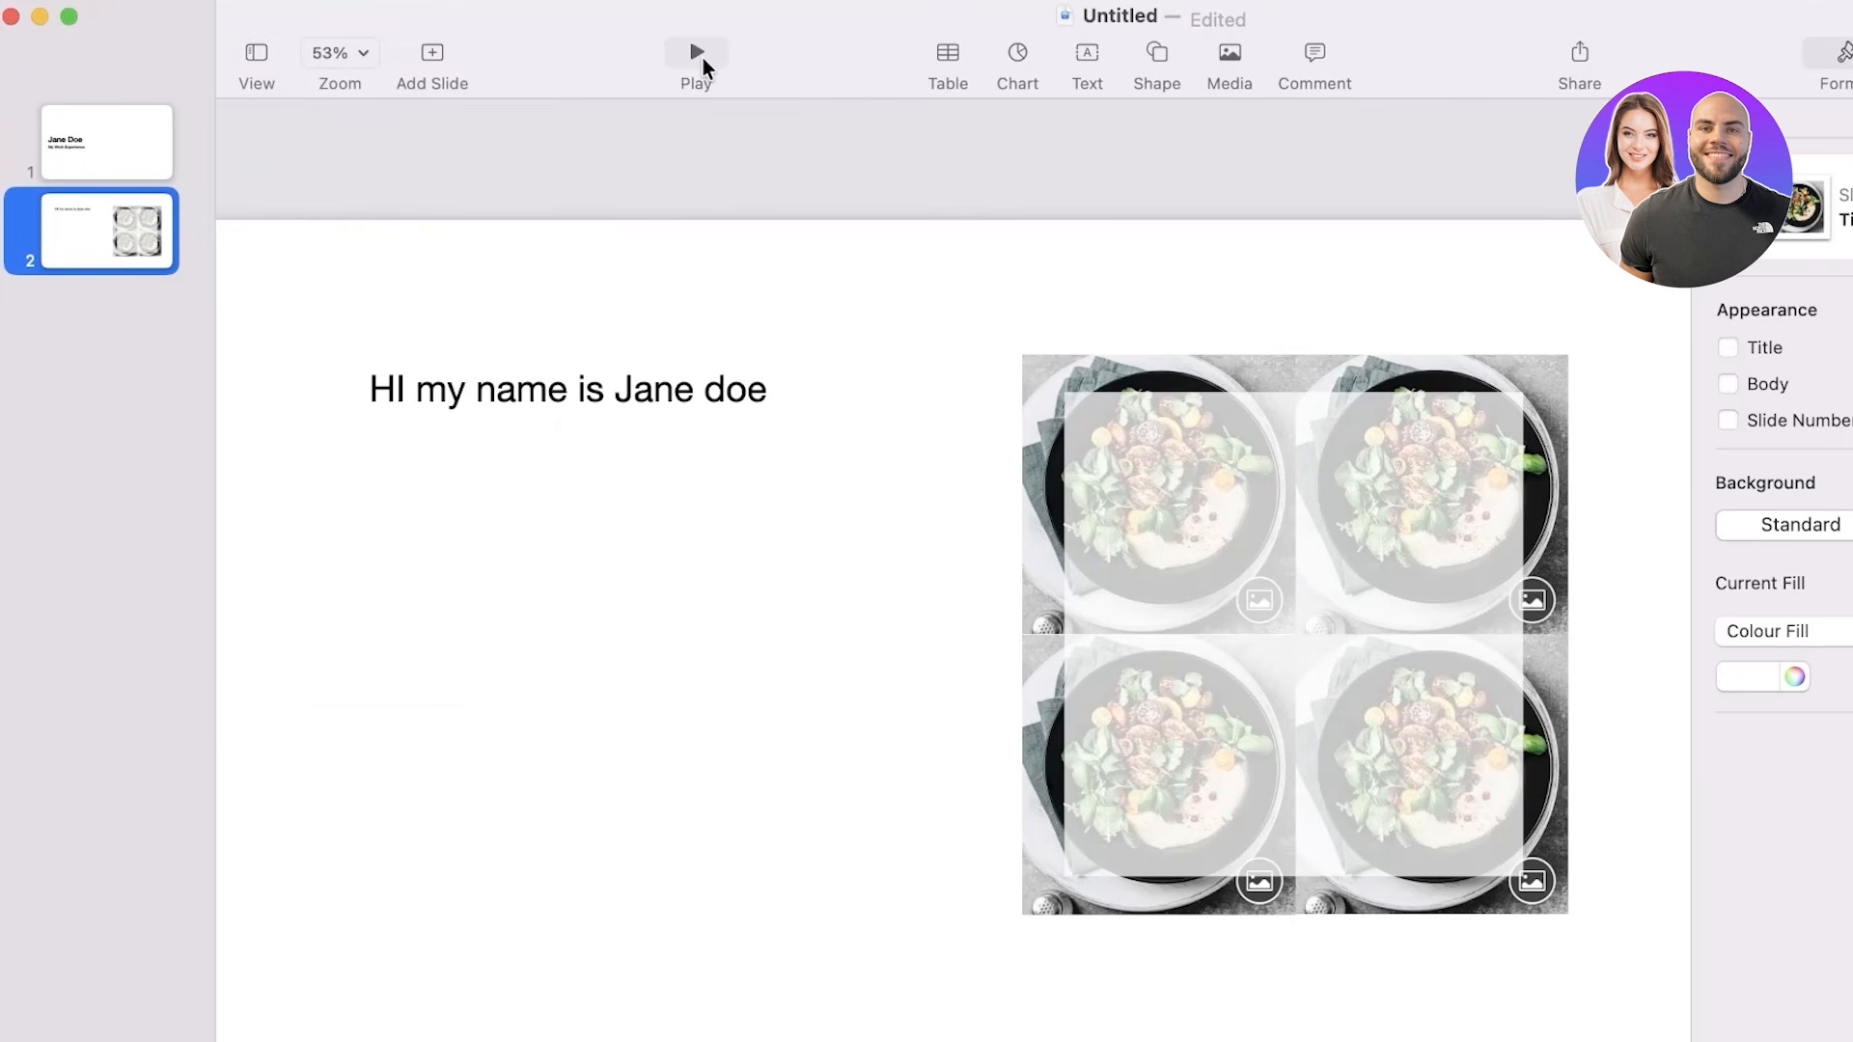
click(701, 56)
key(Escape)
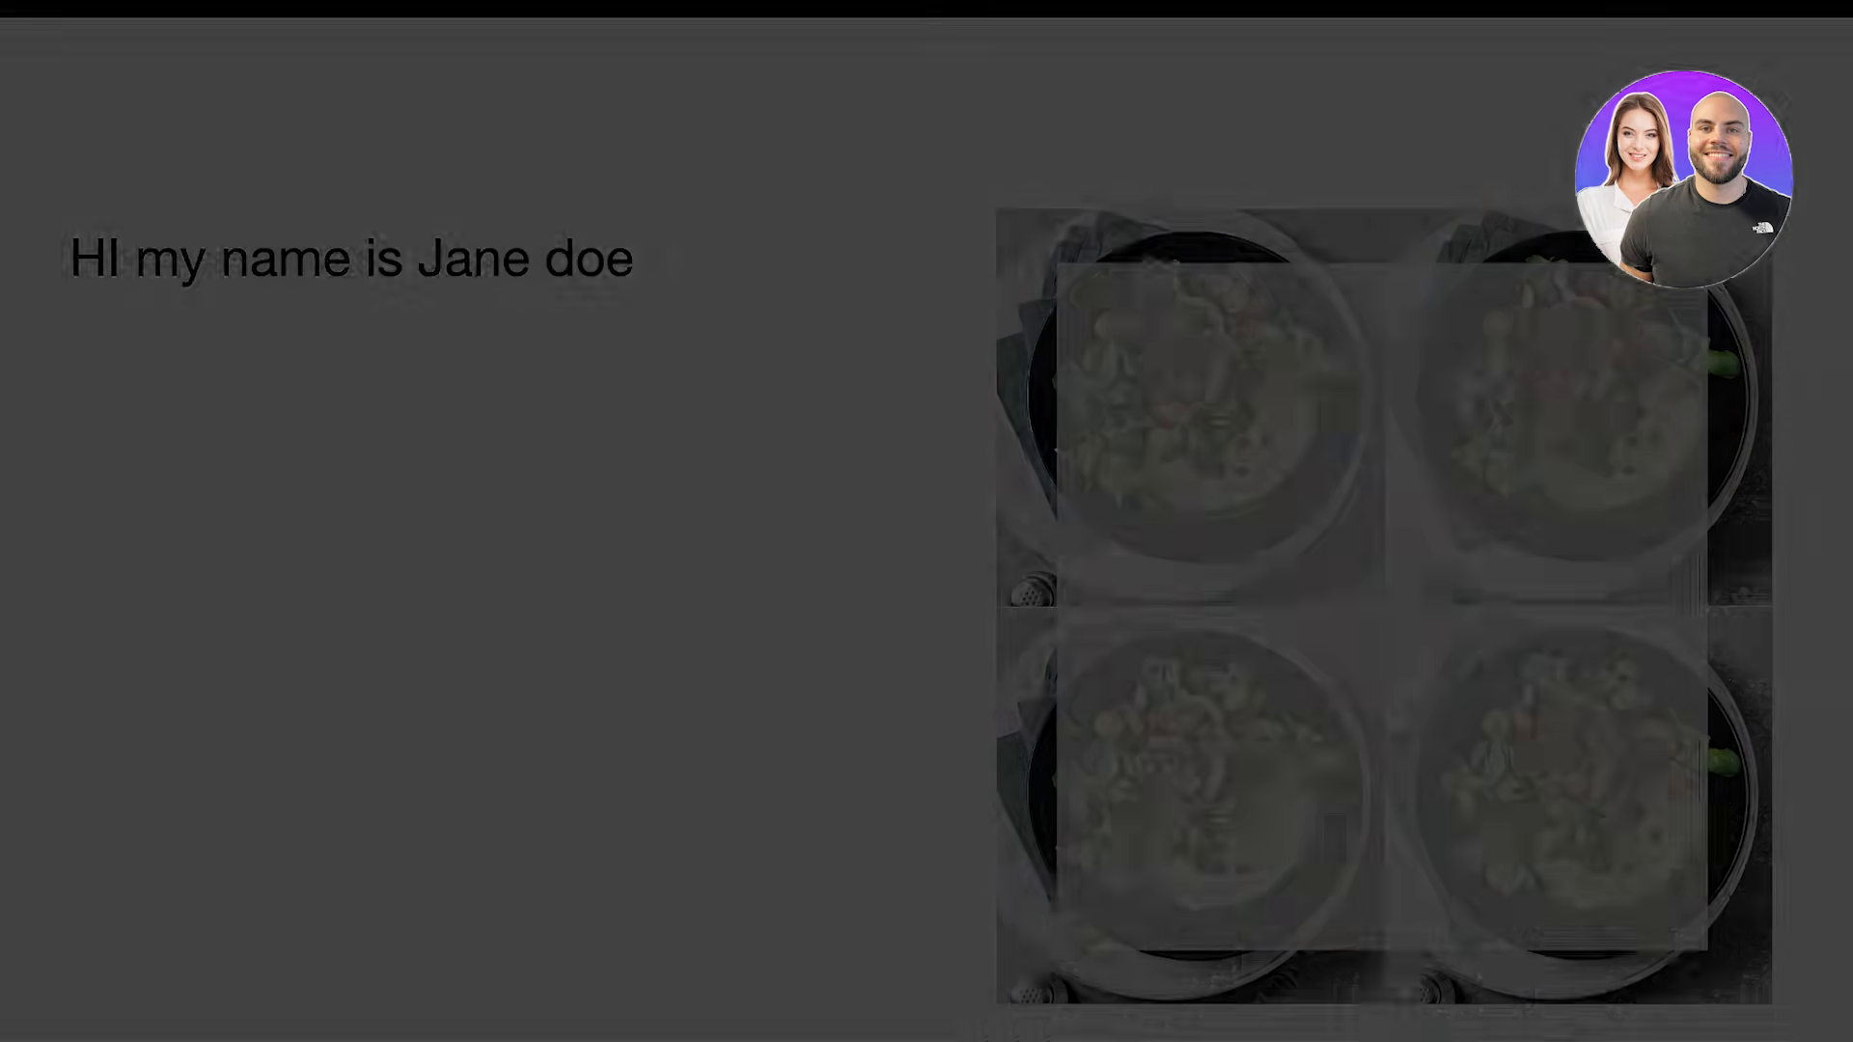
Add a text box beside the photo grid and delete it.
click(730, 58)
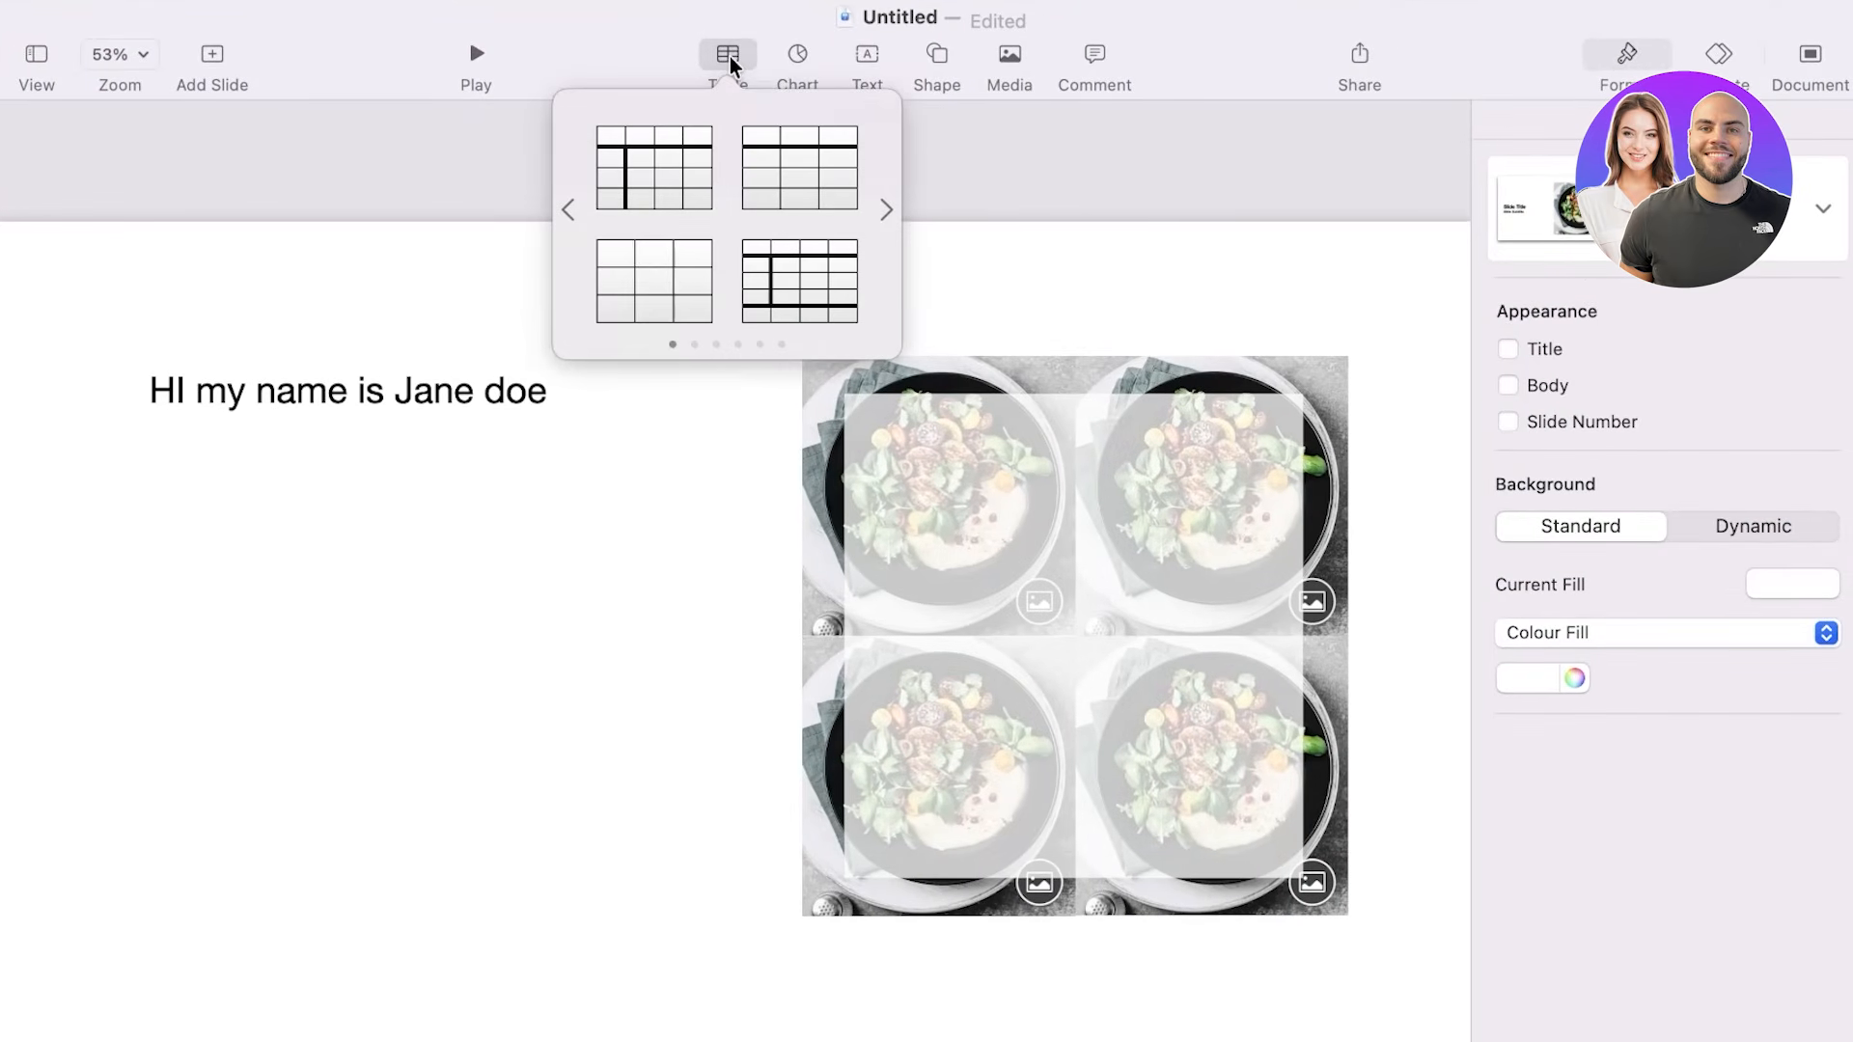
click(773, 50)
click(873, 68)
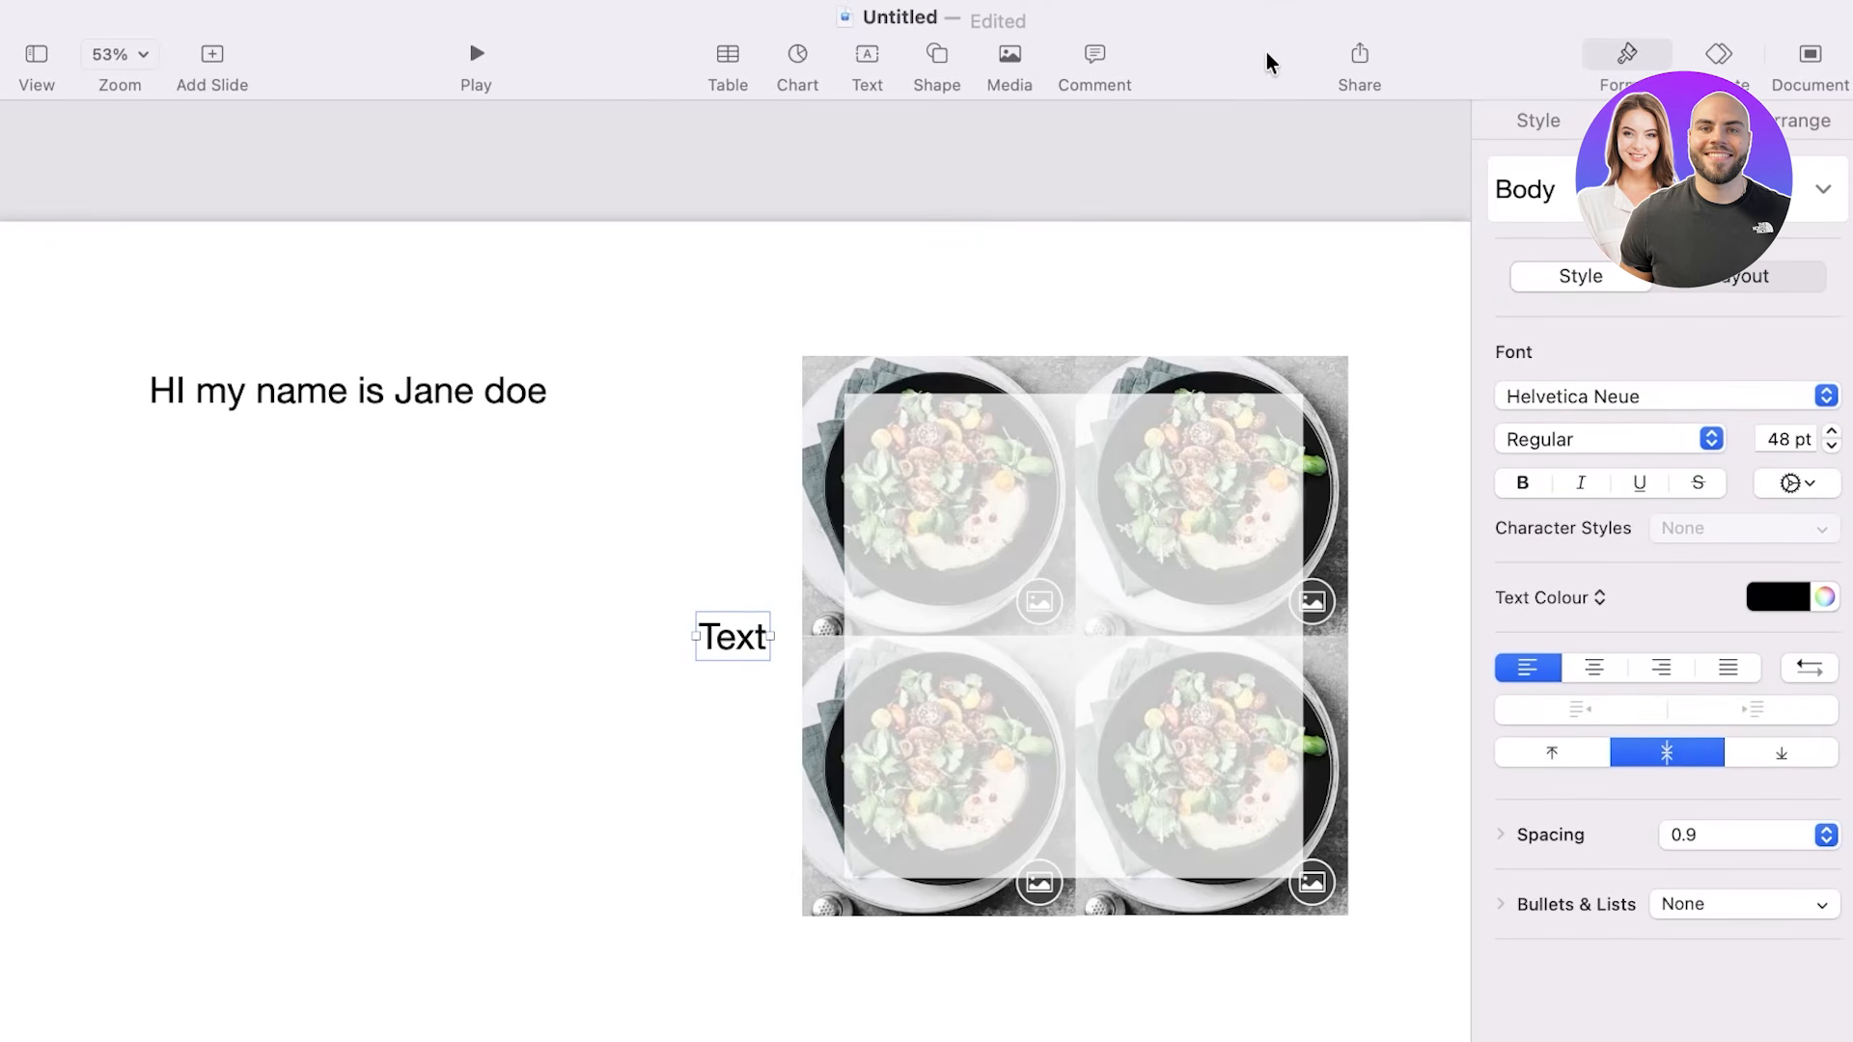
key(Delete)
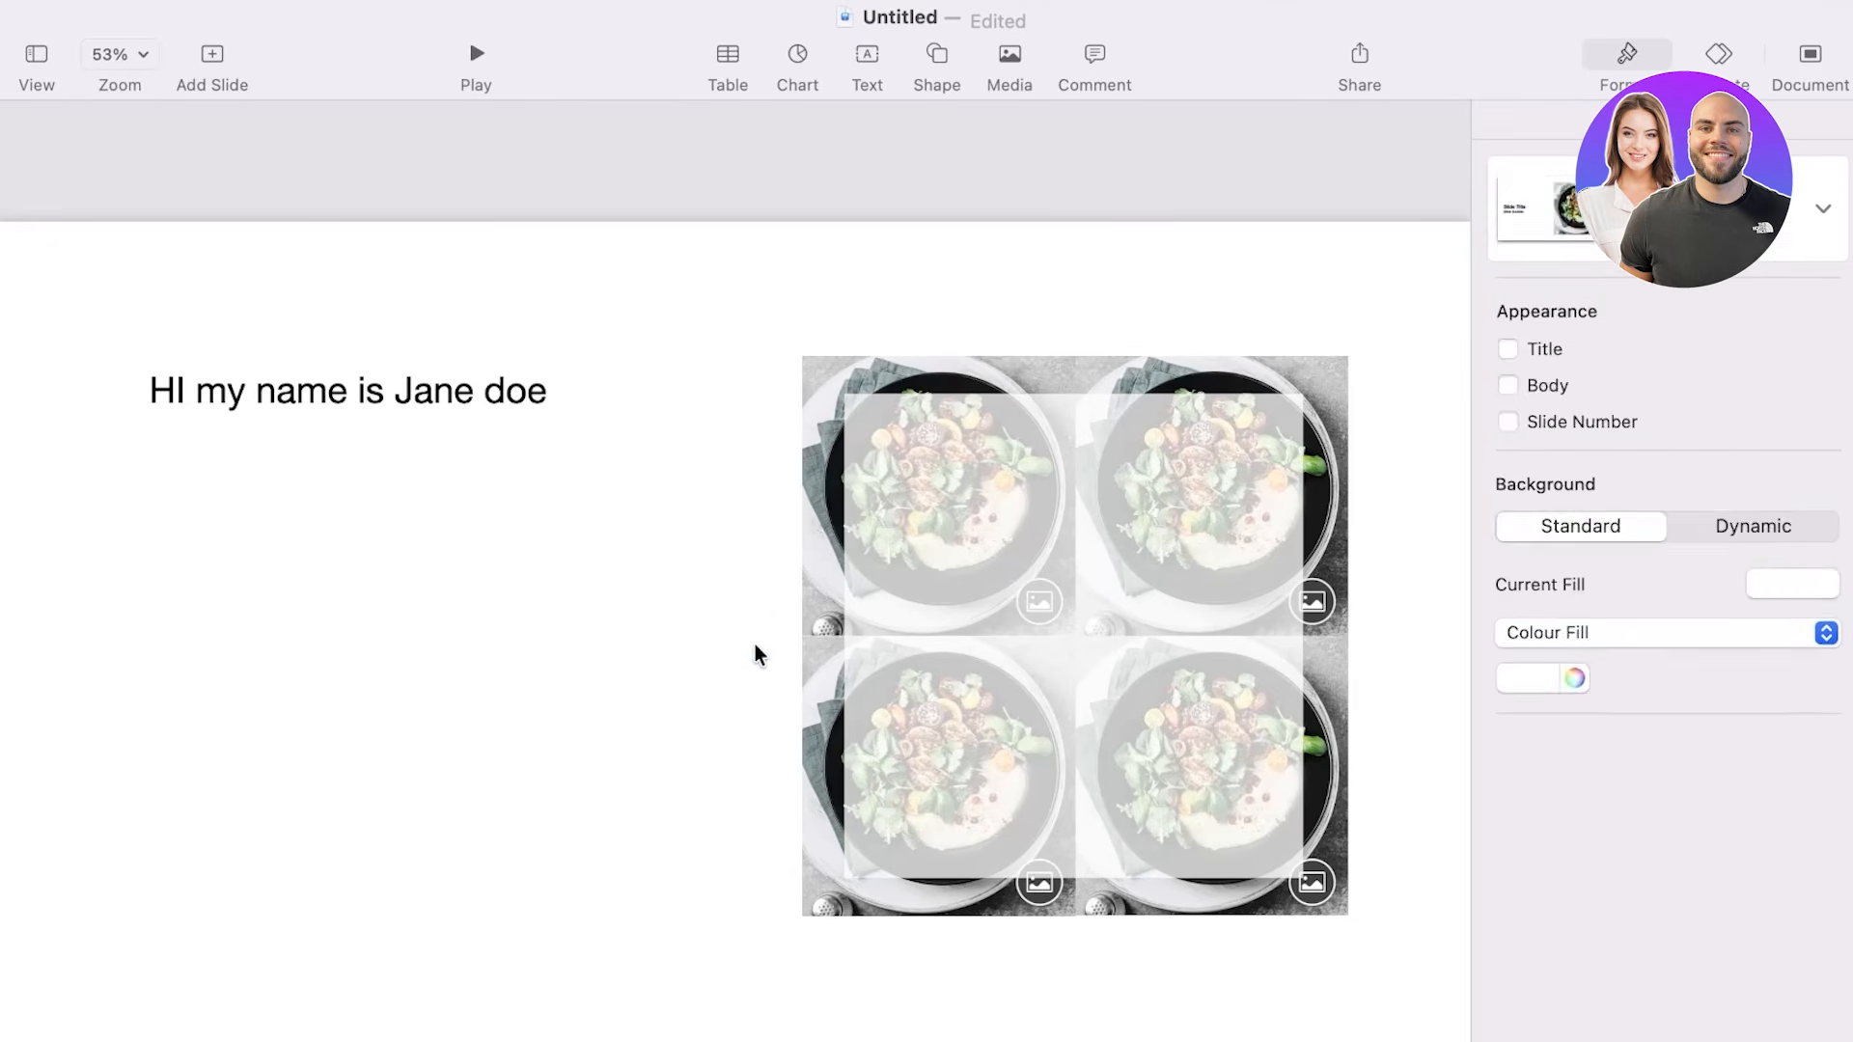
Look over the presentation's document settings and return to the slide formatting options.
click(1738, 47)
click(1775, 62)
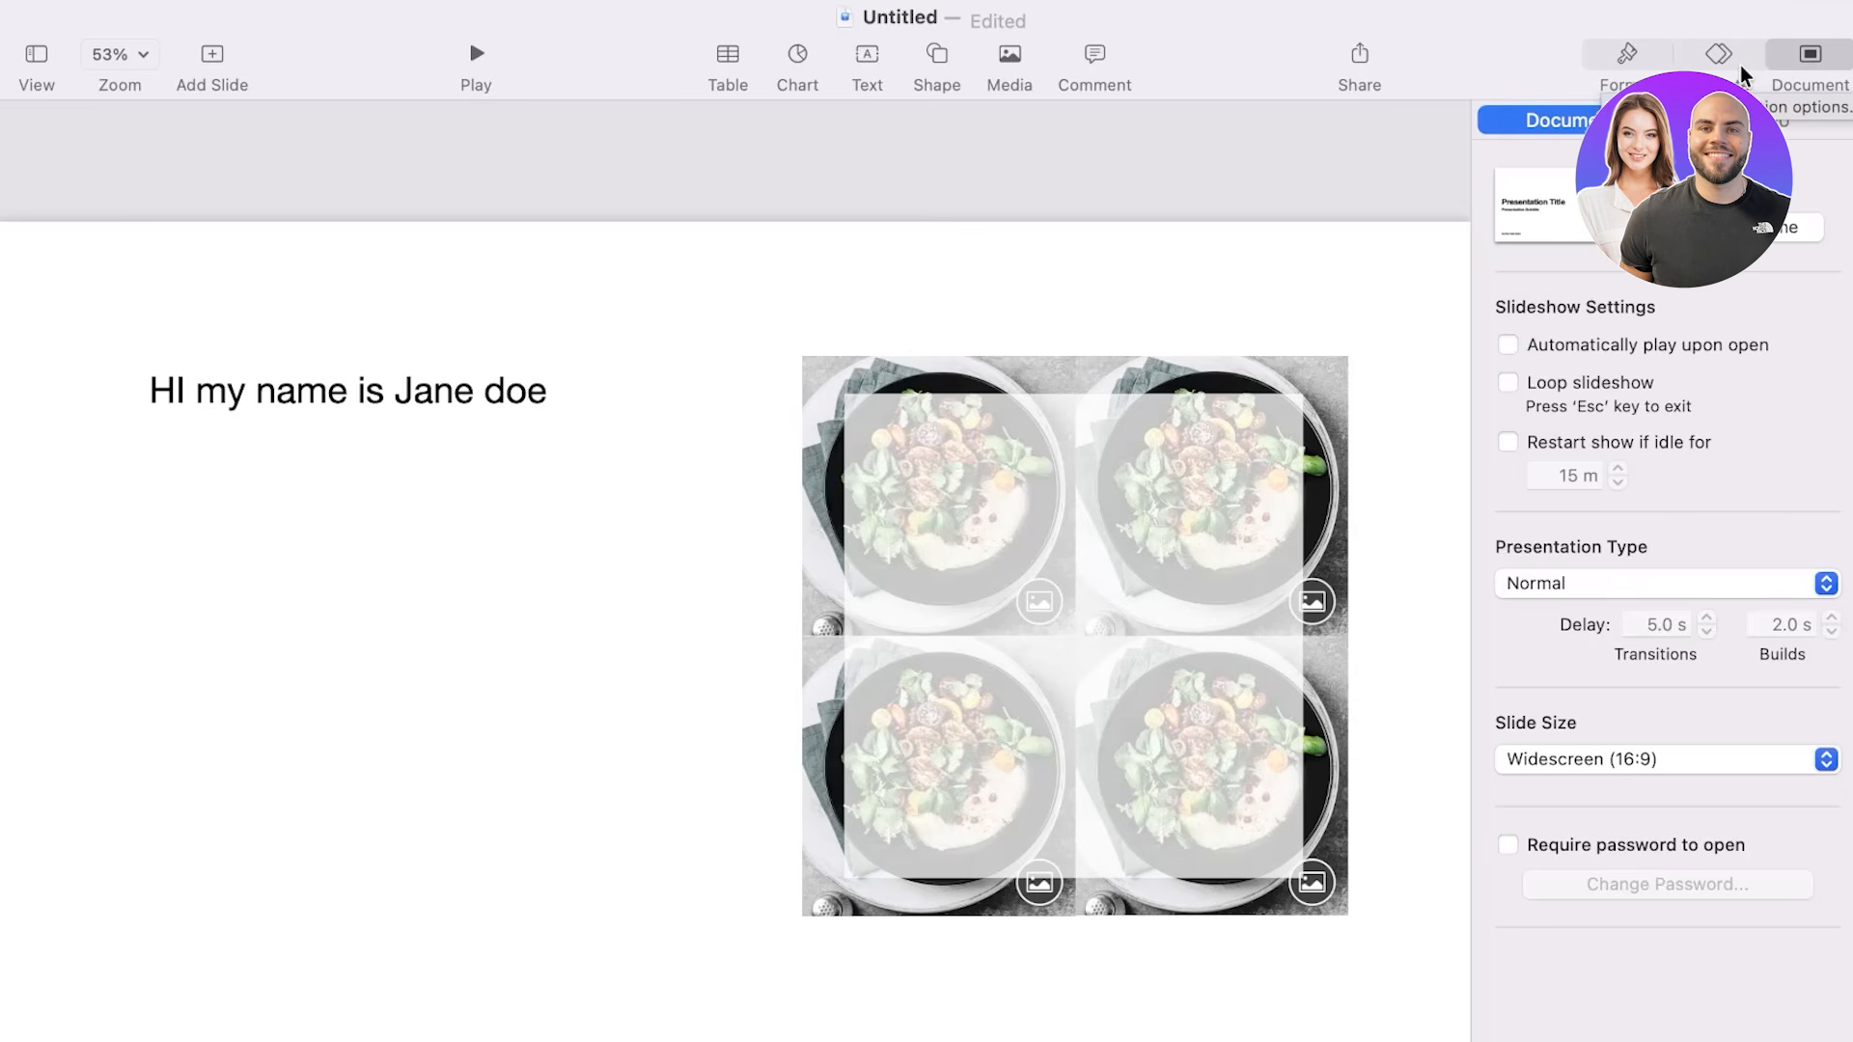
click(1627, 54)
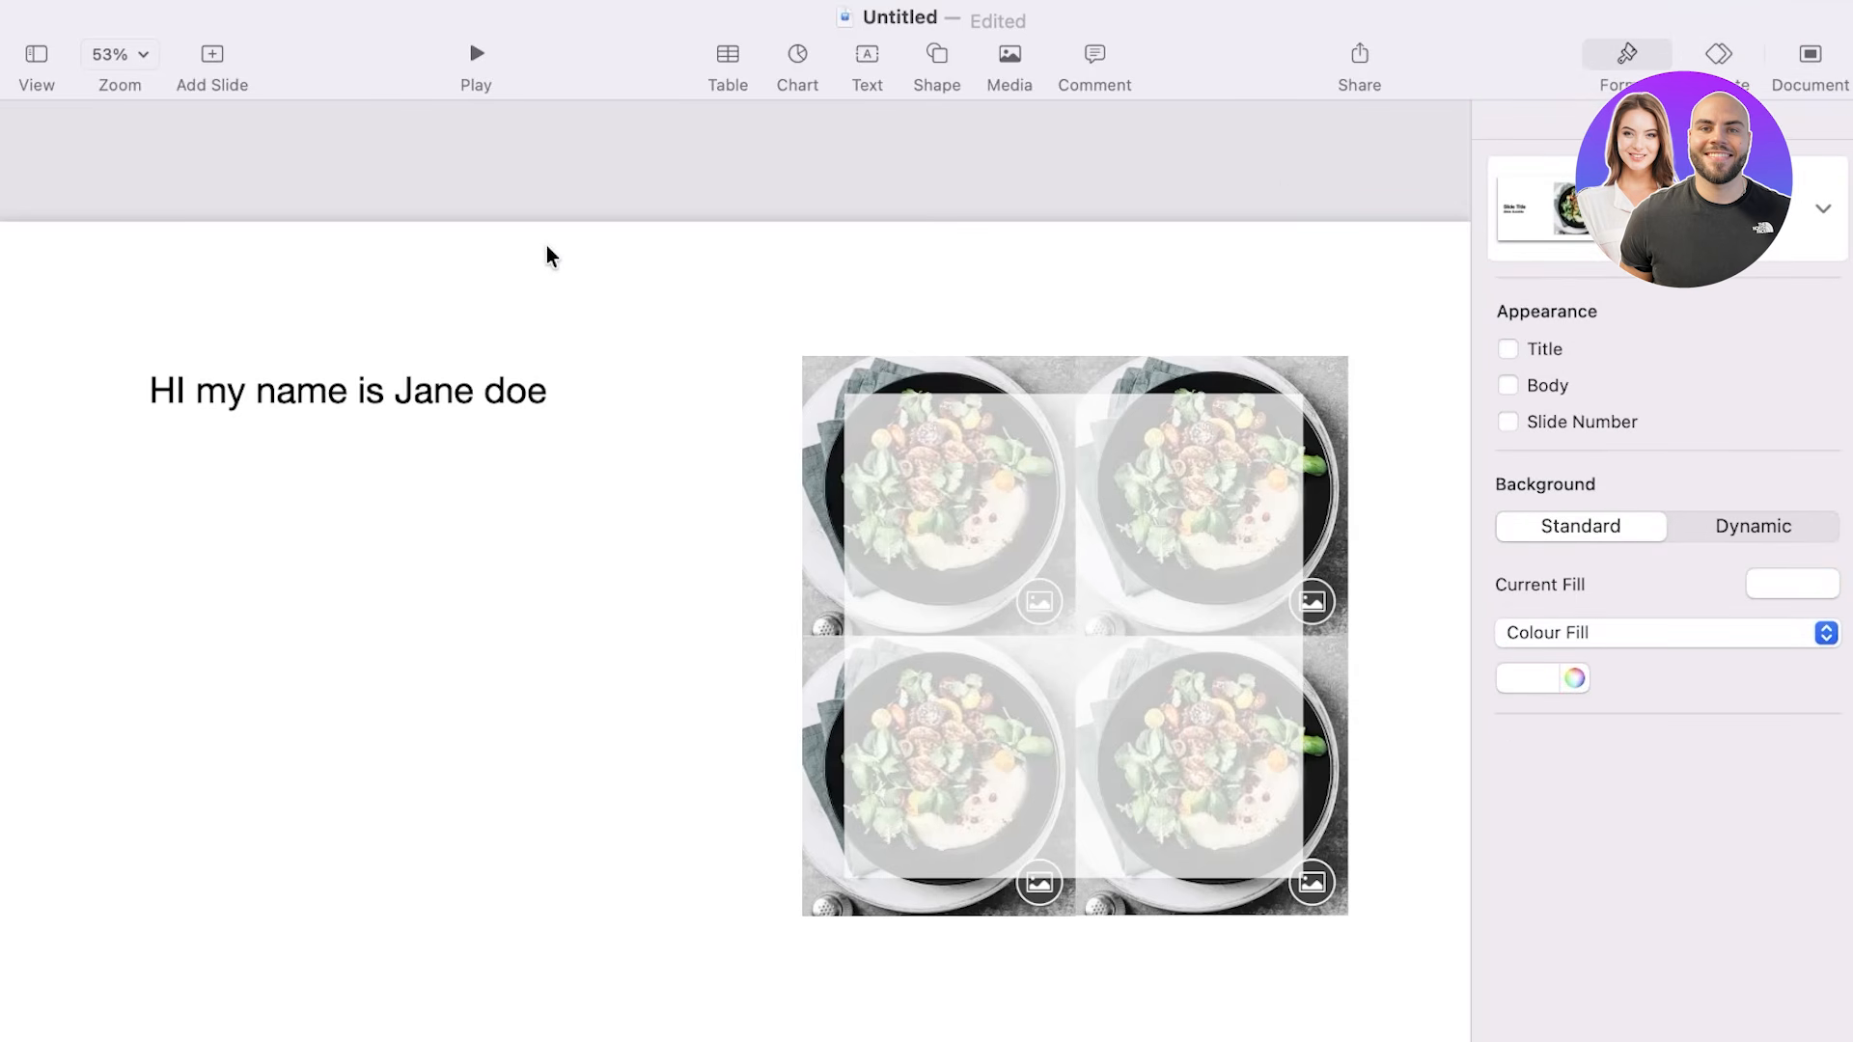
Apply the Magic Move transition to the title slide.
click(123, 157)
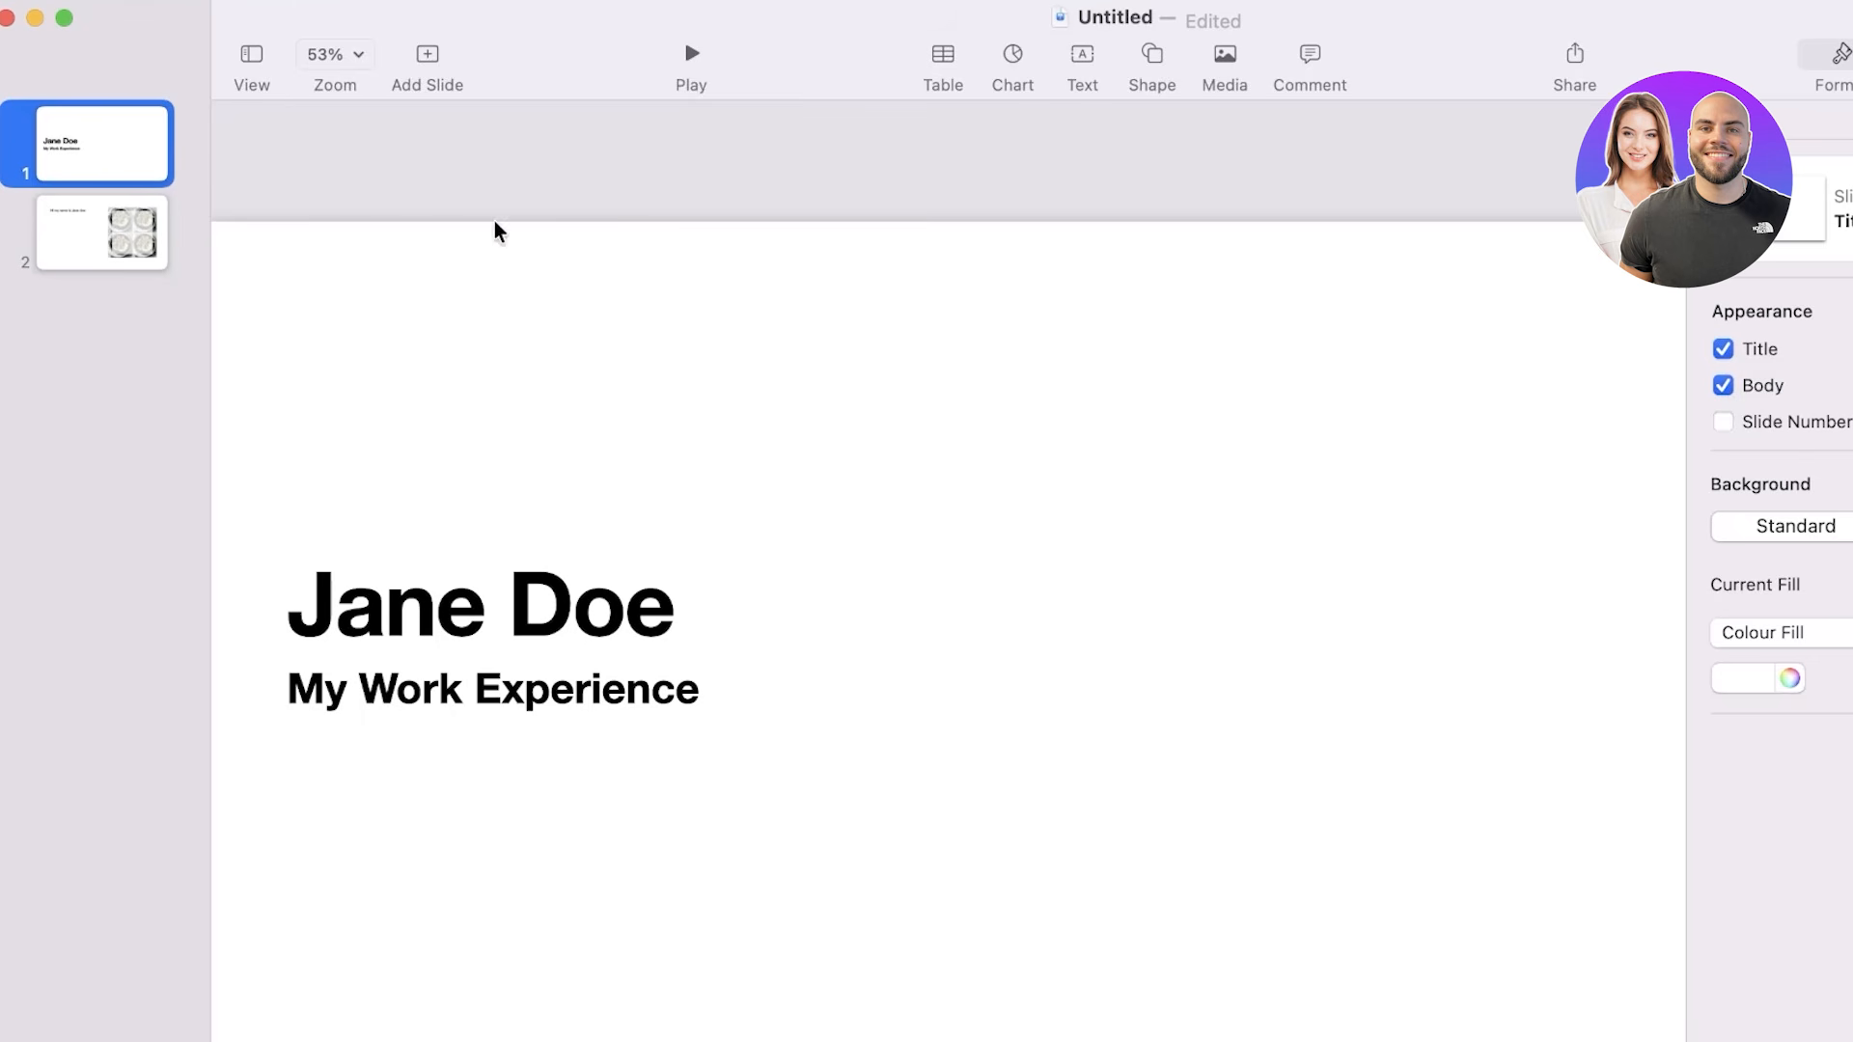
click(1849, 54)
click(1848, 232)
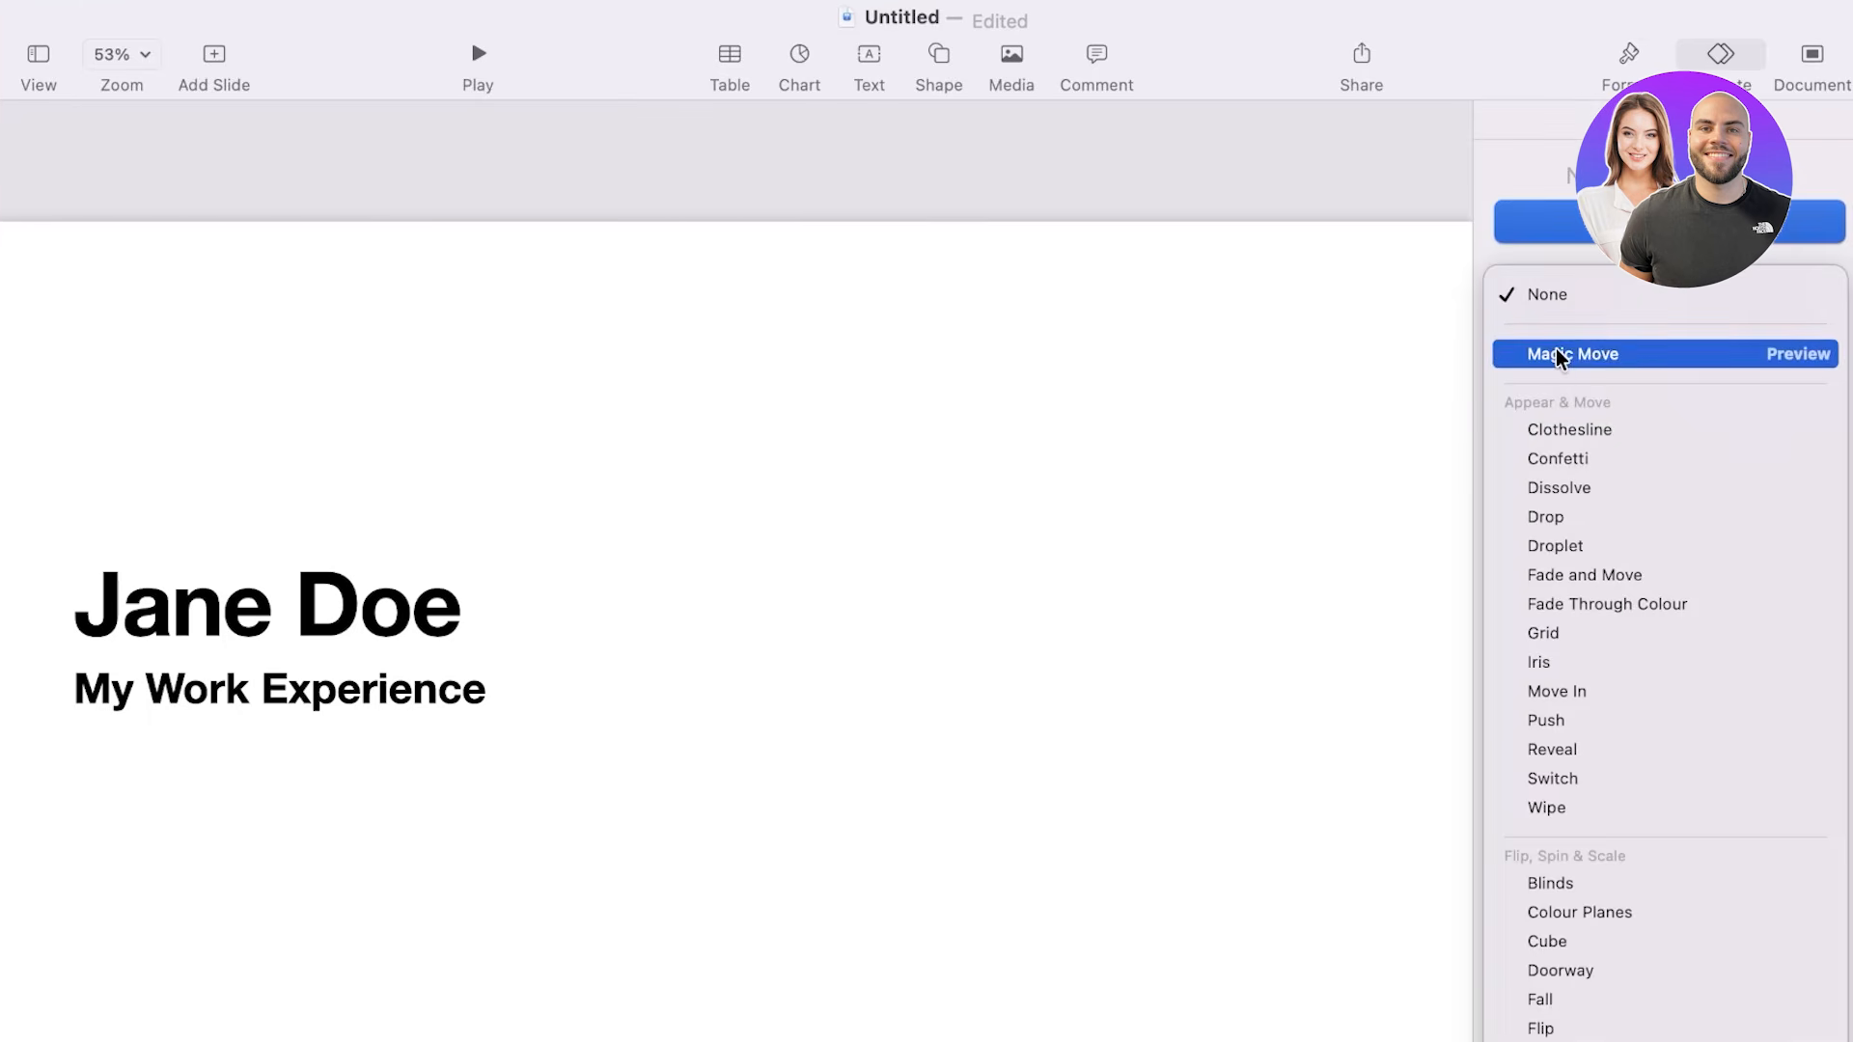
click(1768, 354)
click(872, 753)
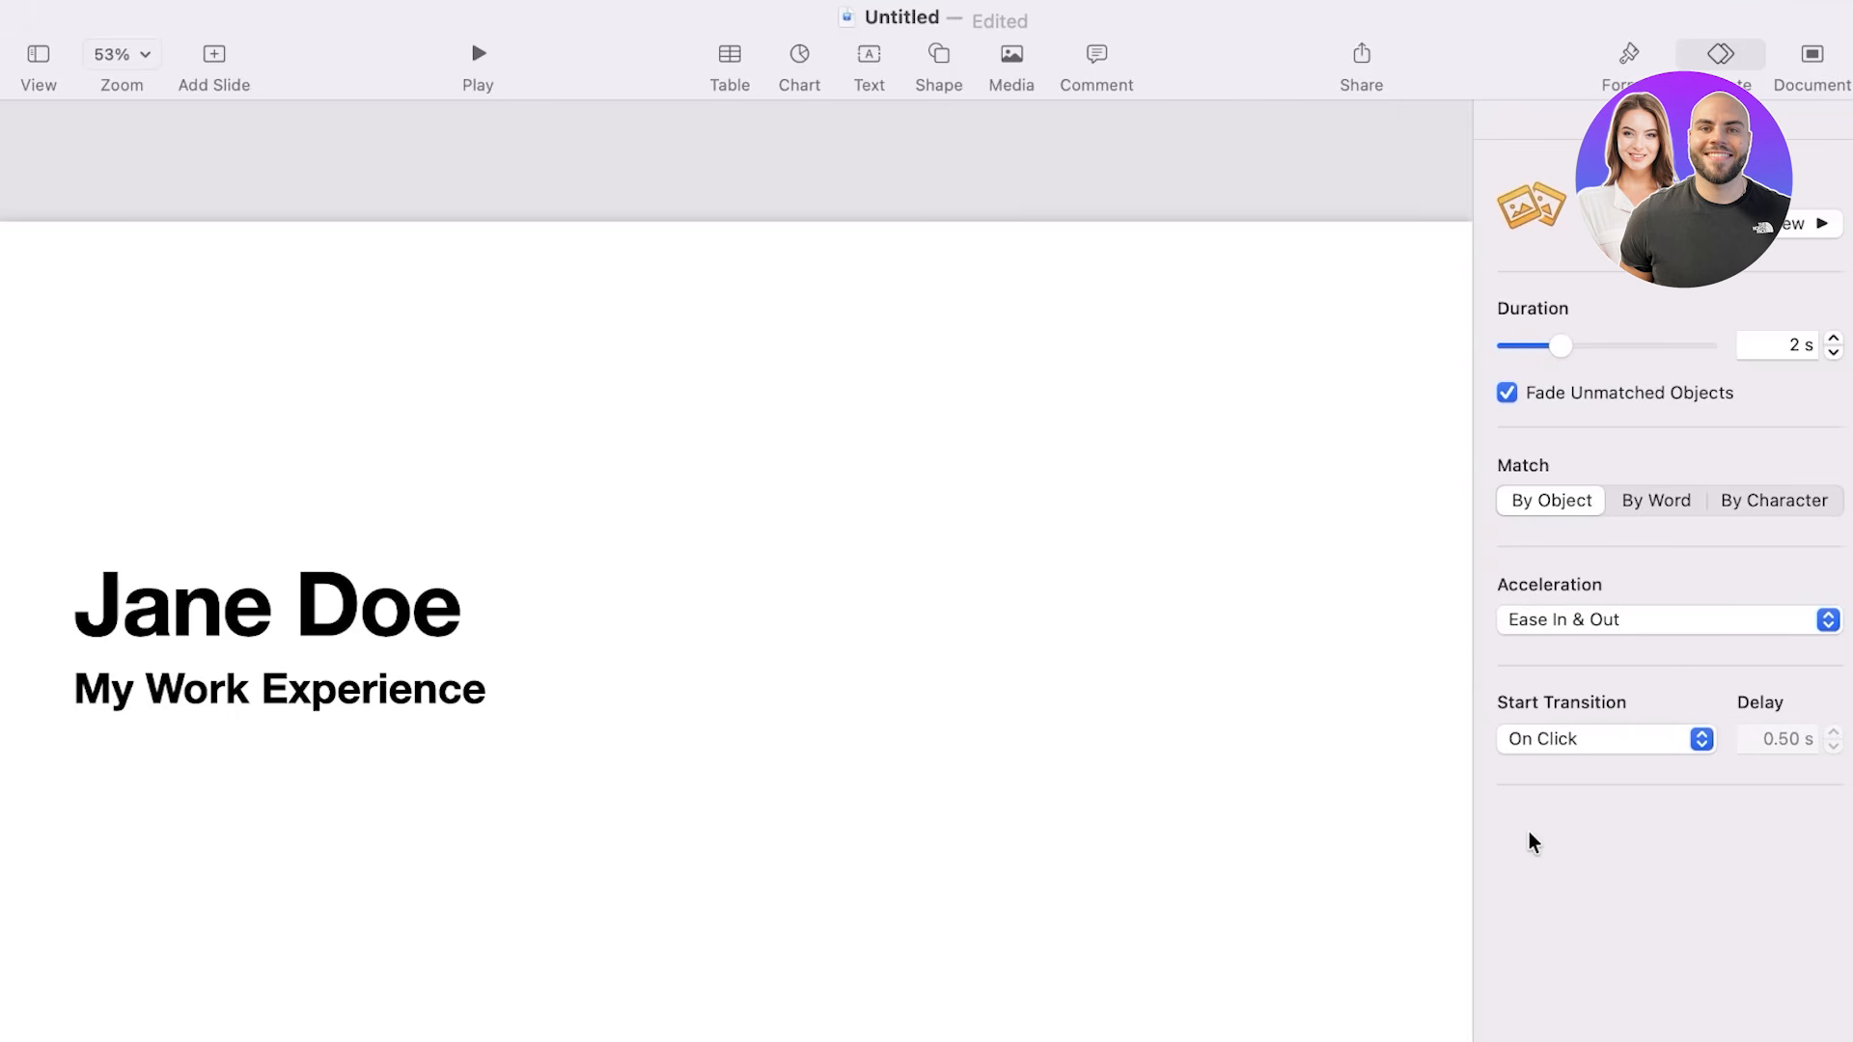
click(1629, 60)
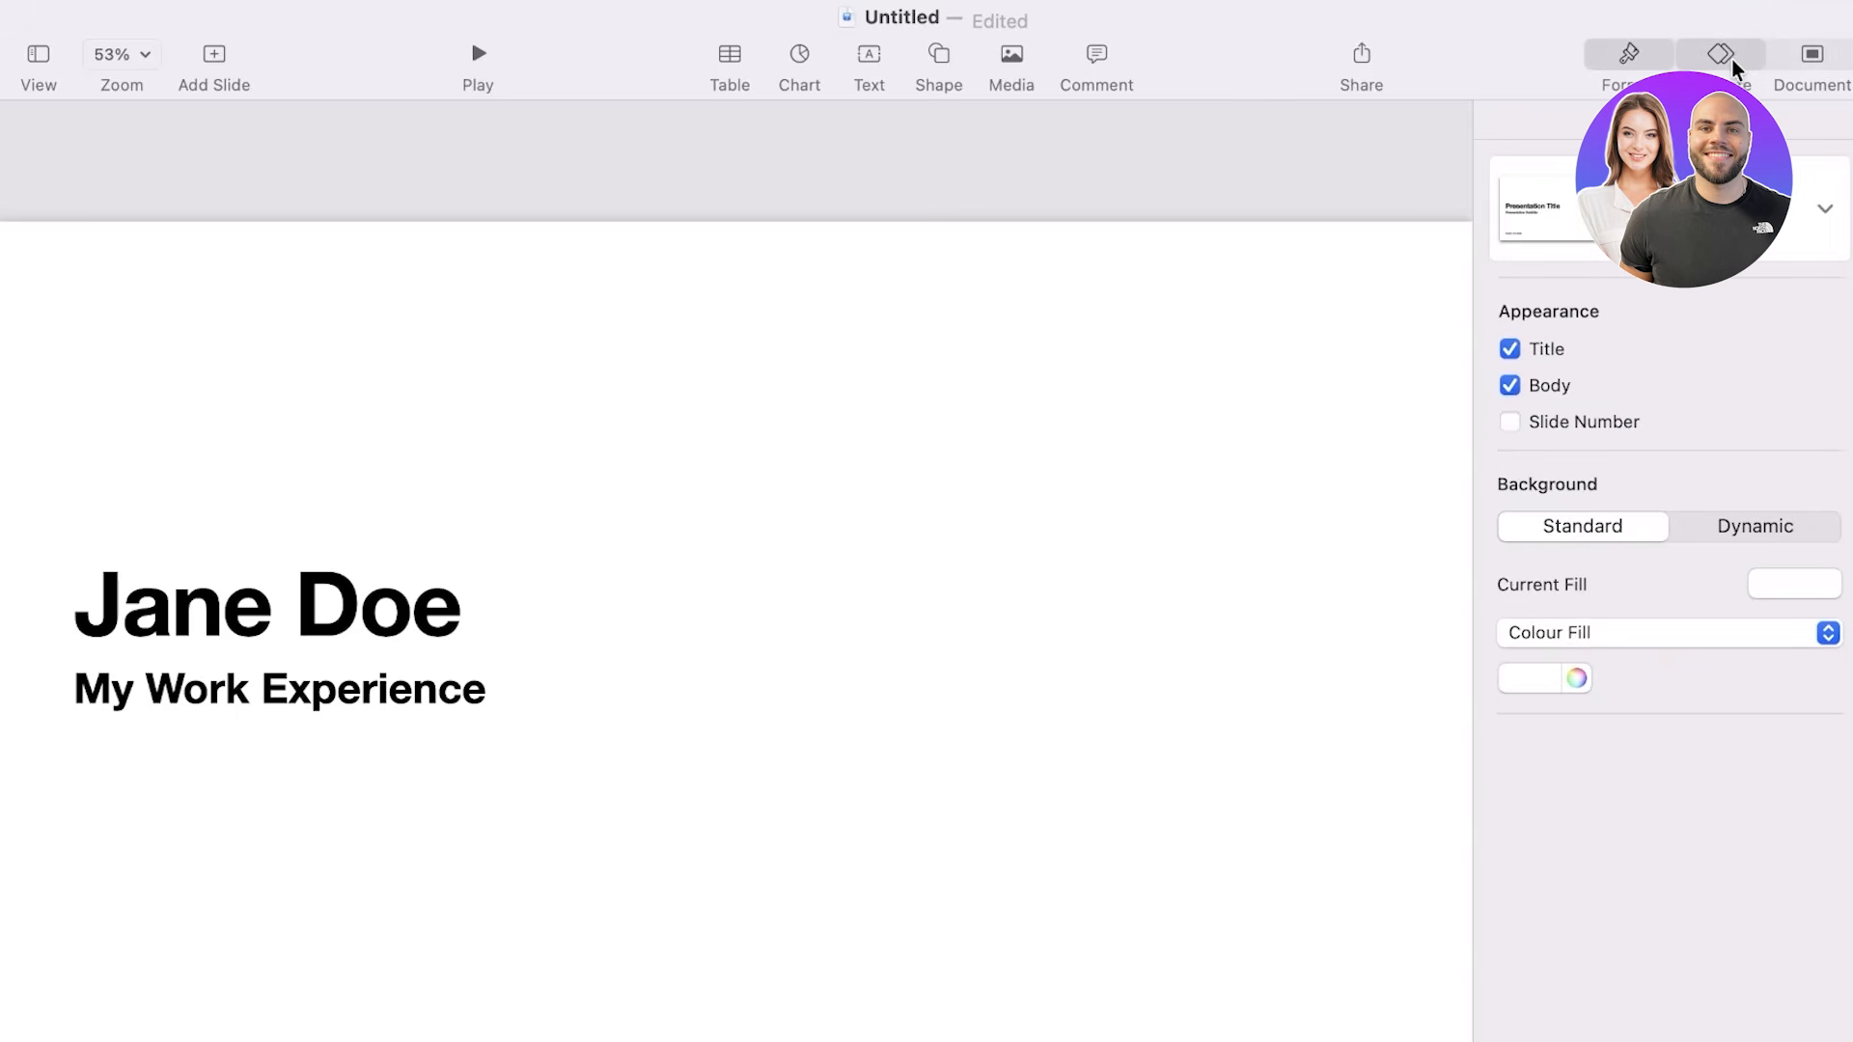
click(1721, 56)
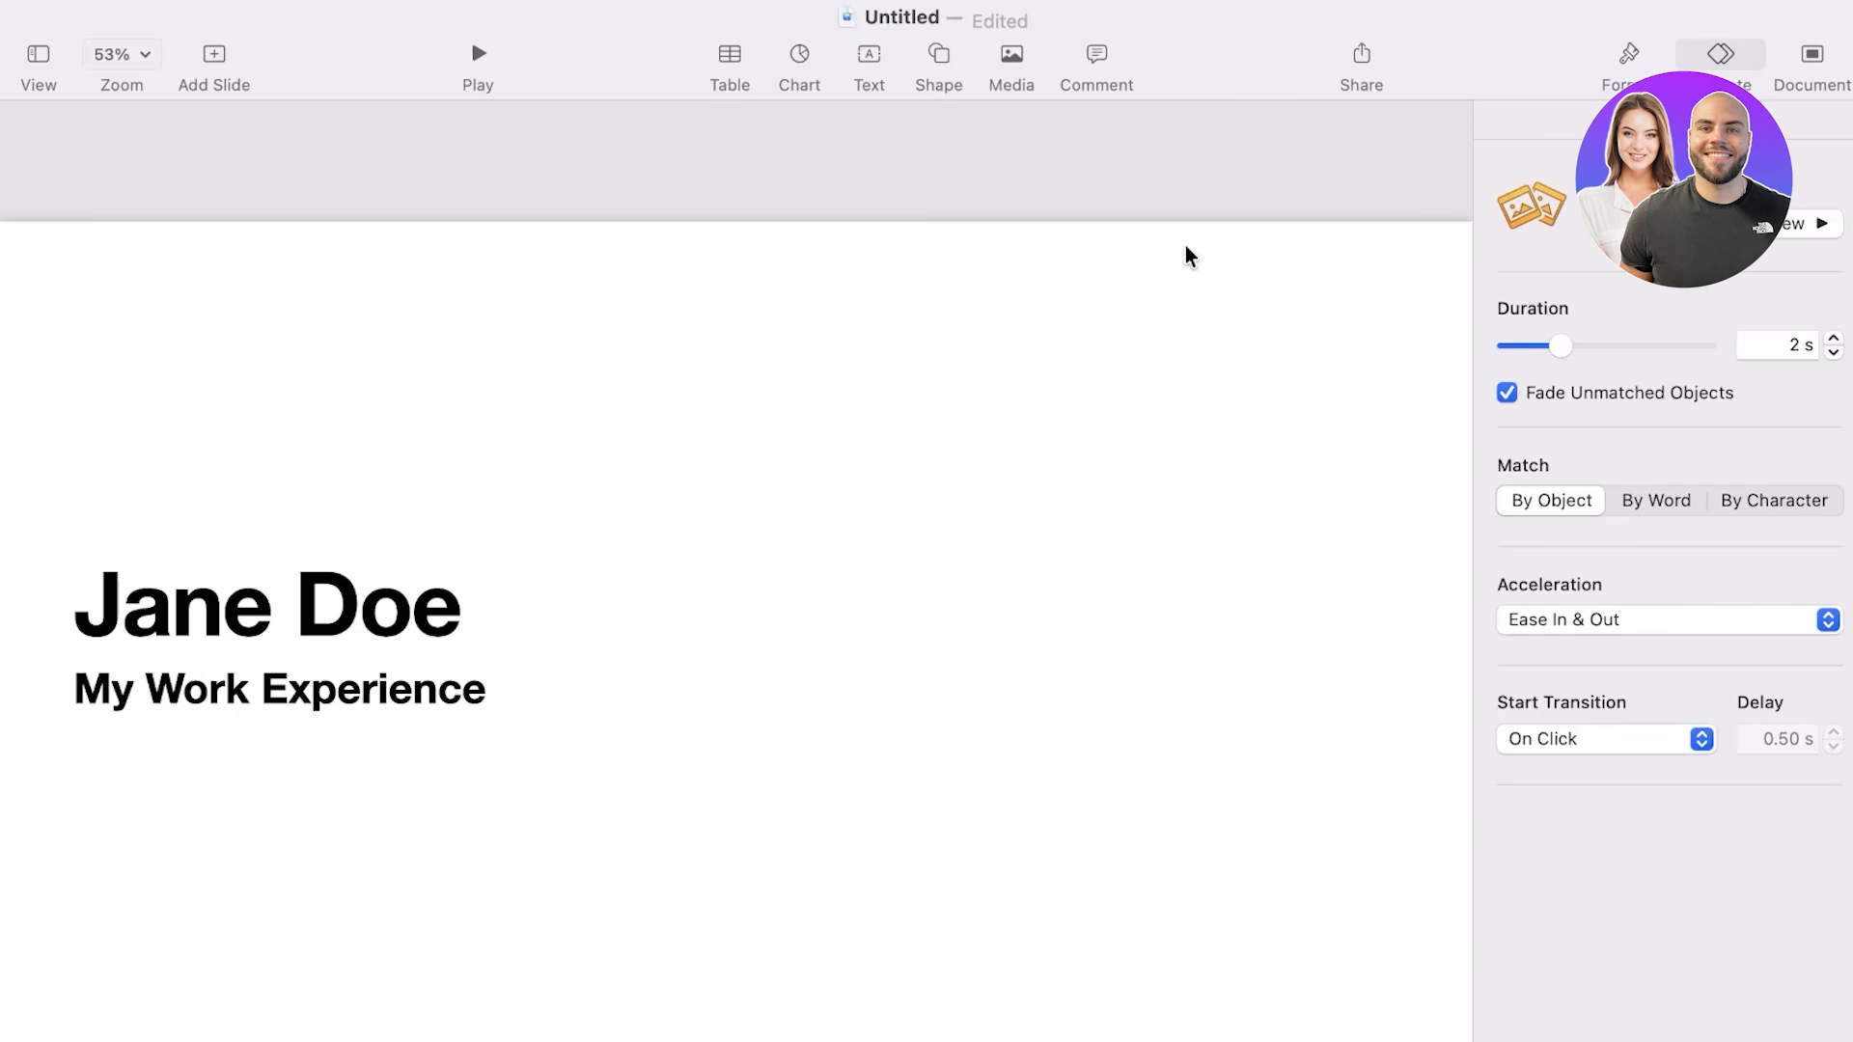
Start sharing the presentation and save it to the Desktop under the title slide's name in lowercase without a space.
click(1362, 56)
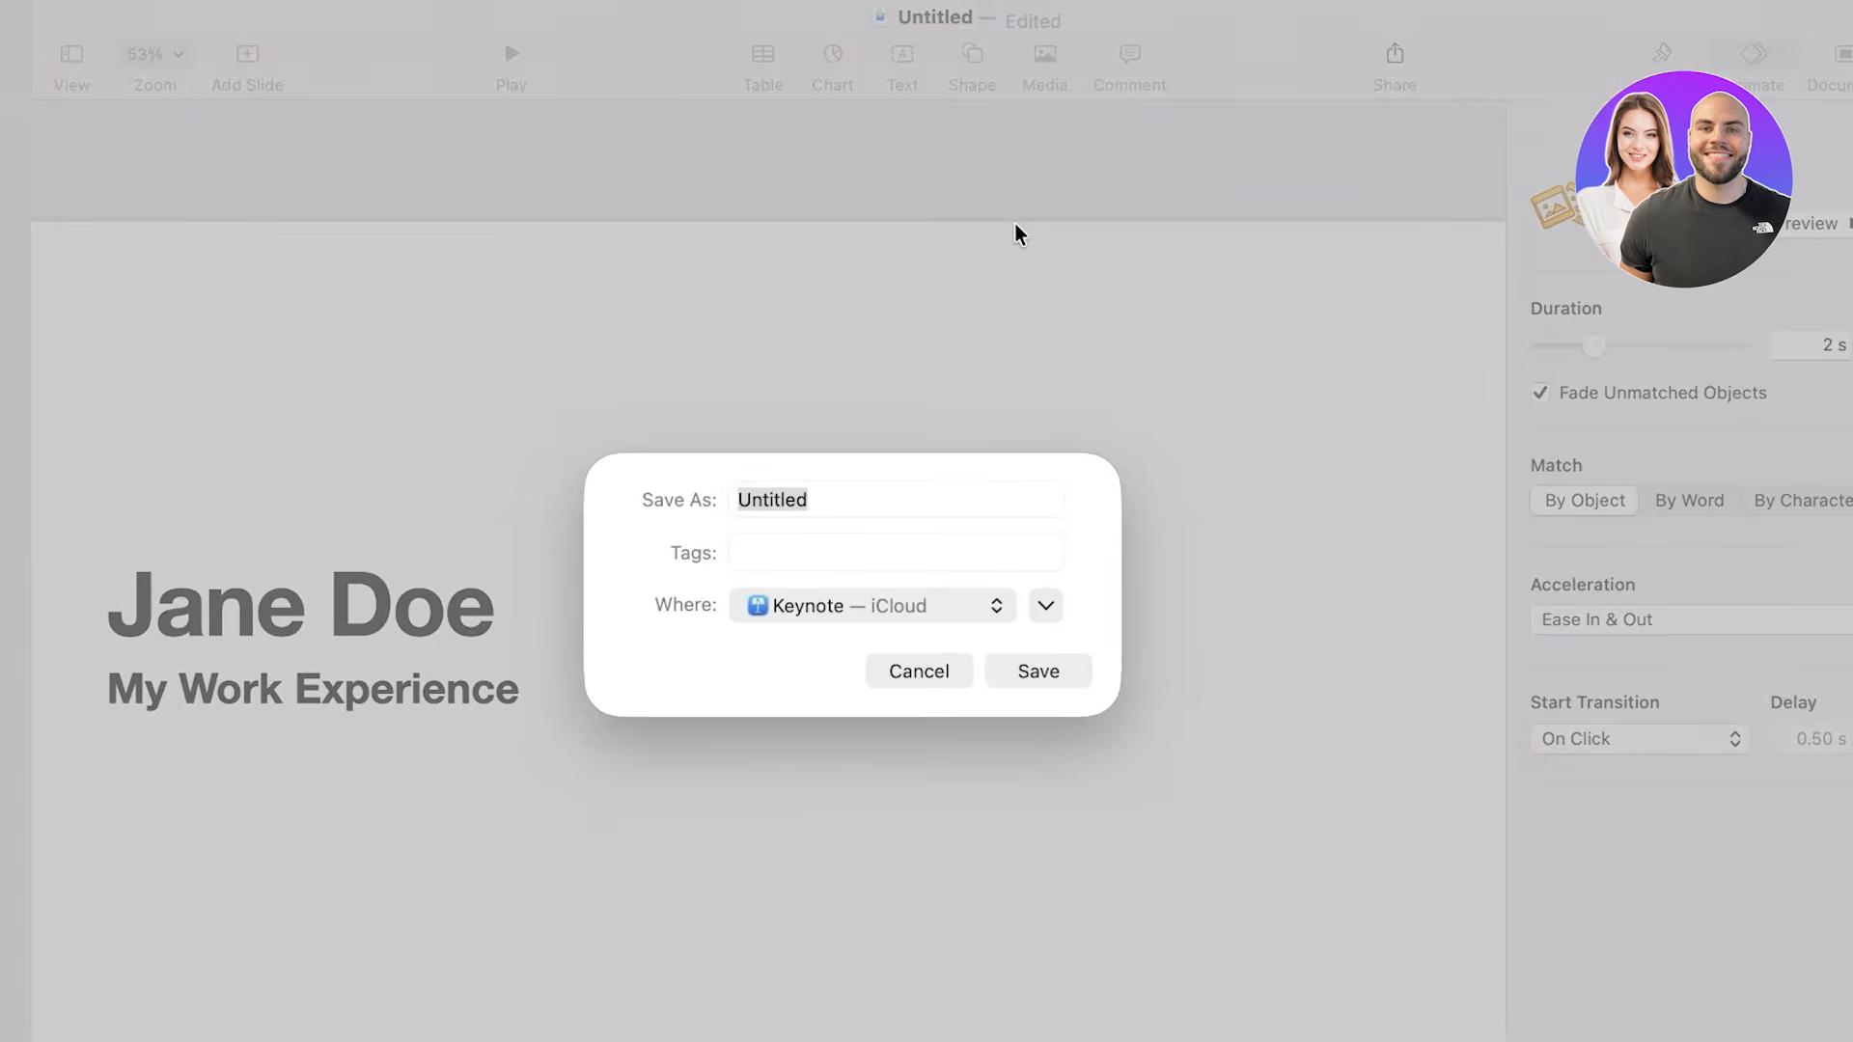
click(924, 616)
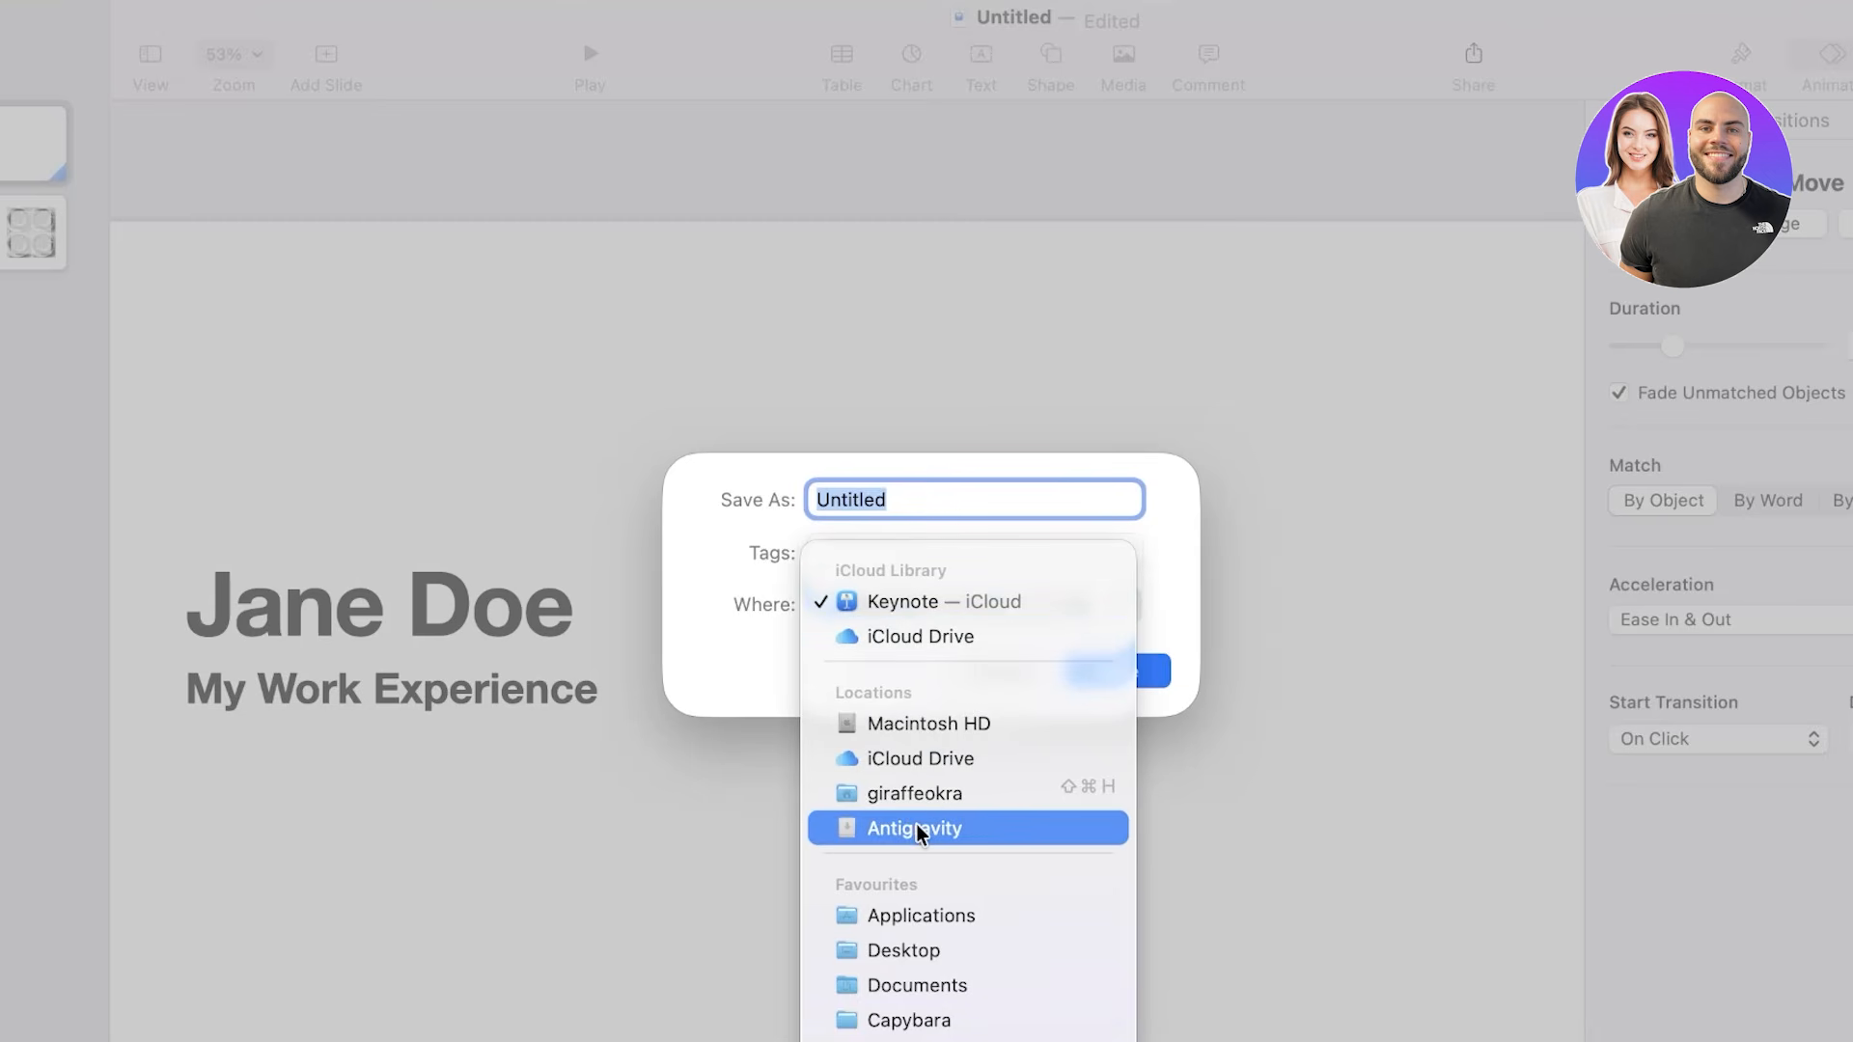
click(917, 794)
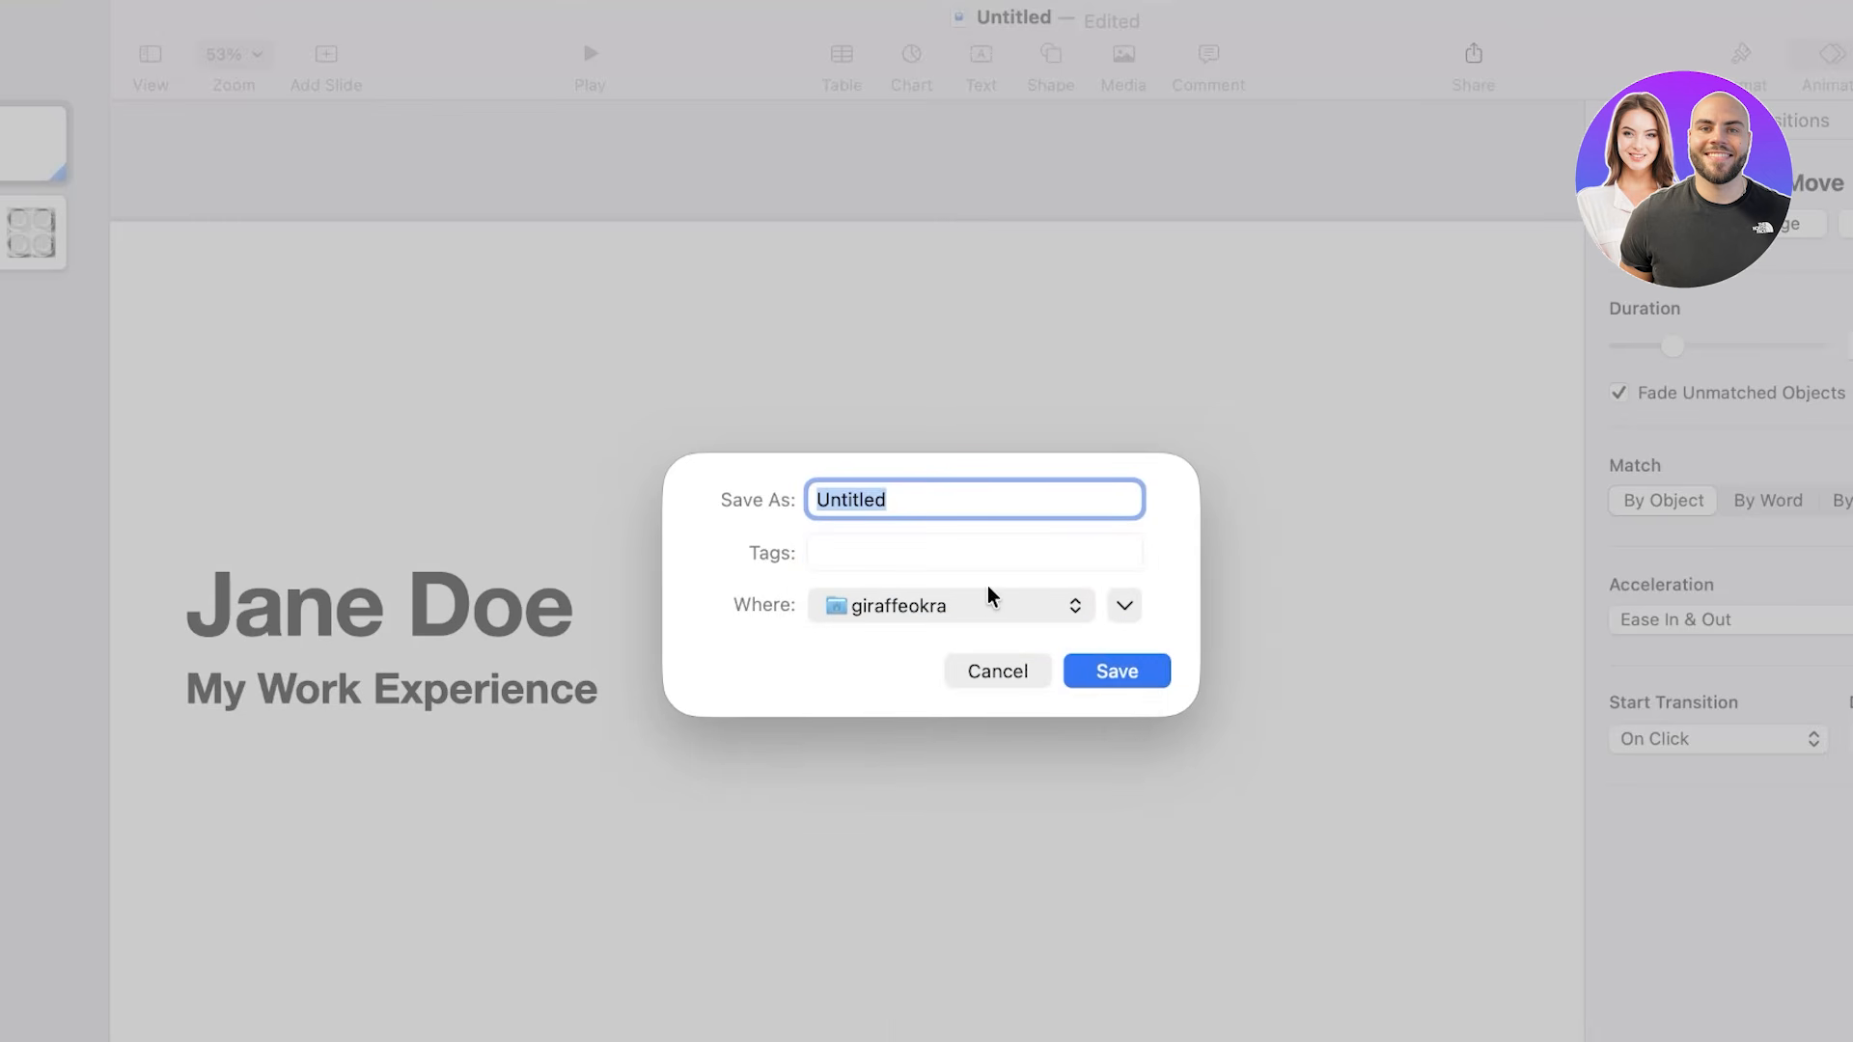
click(961, 608)
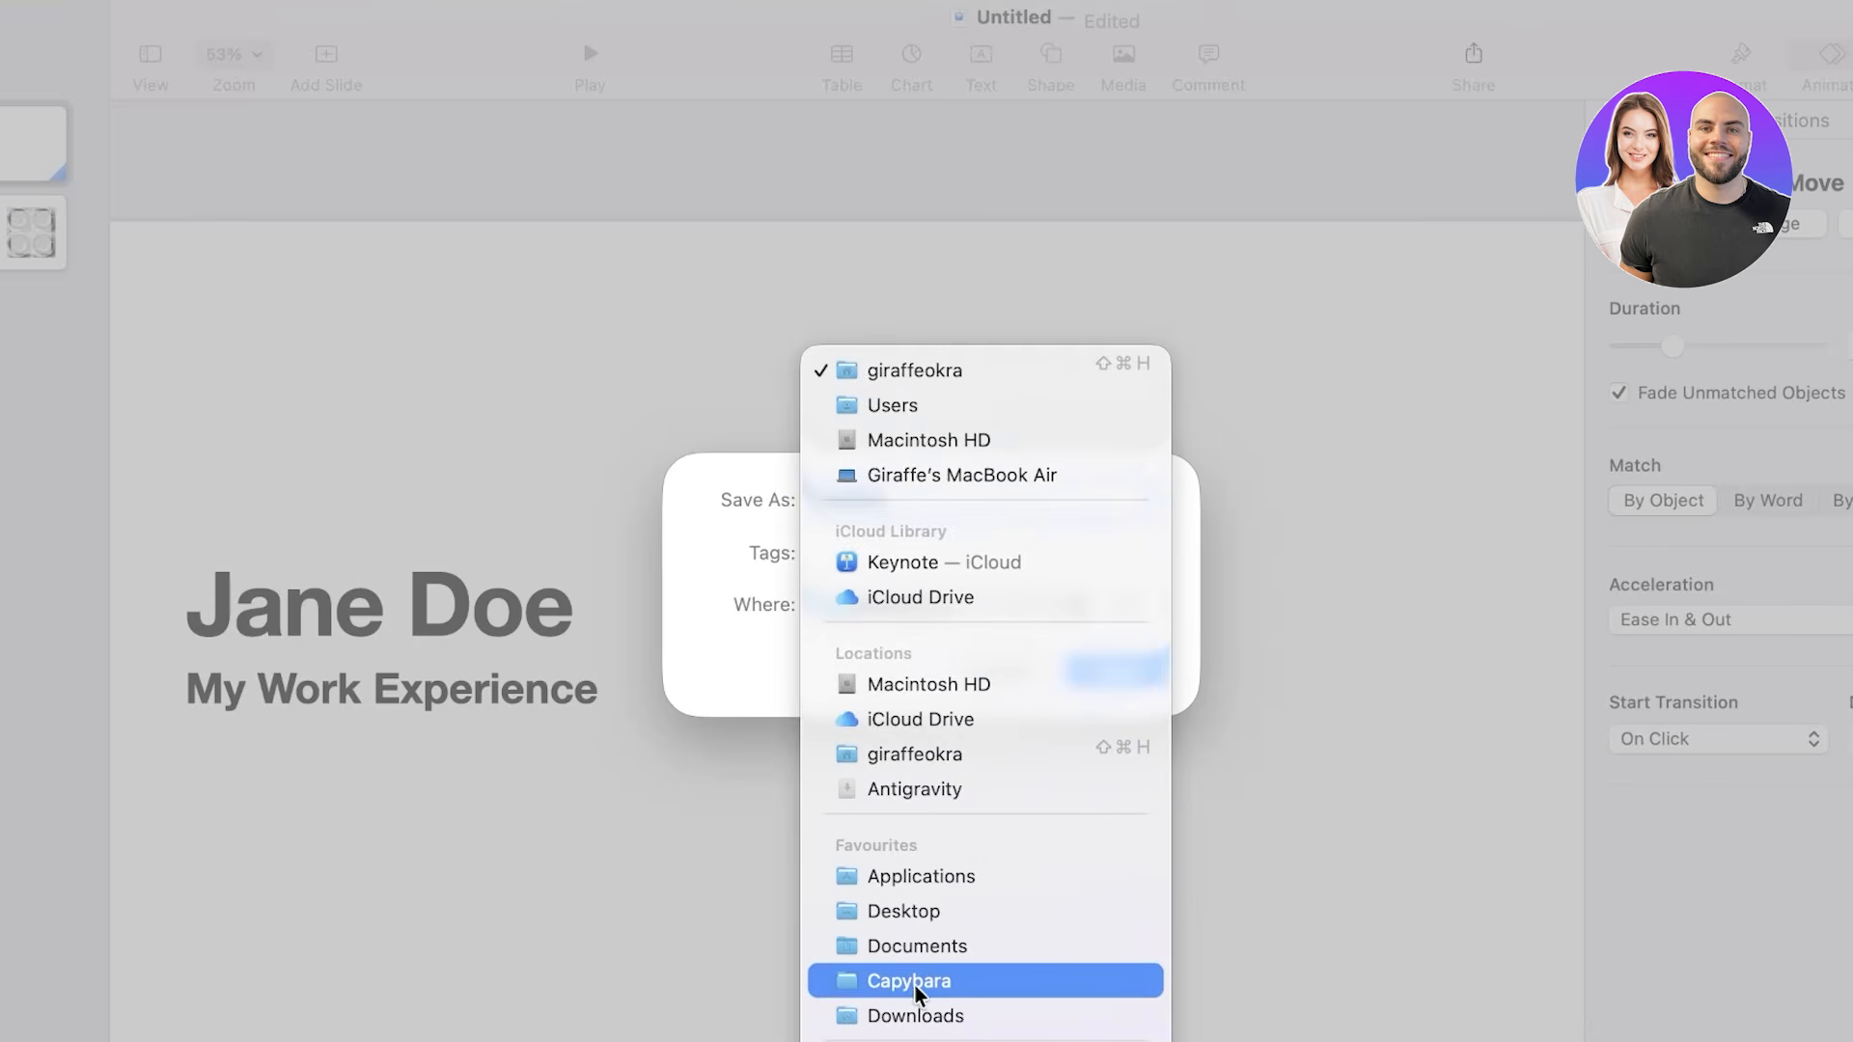
click(917, 912)
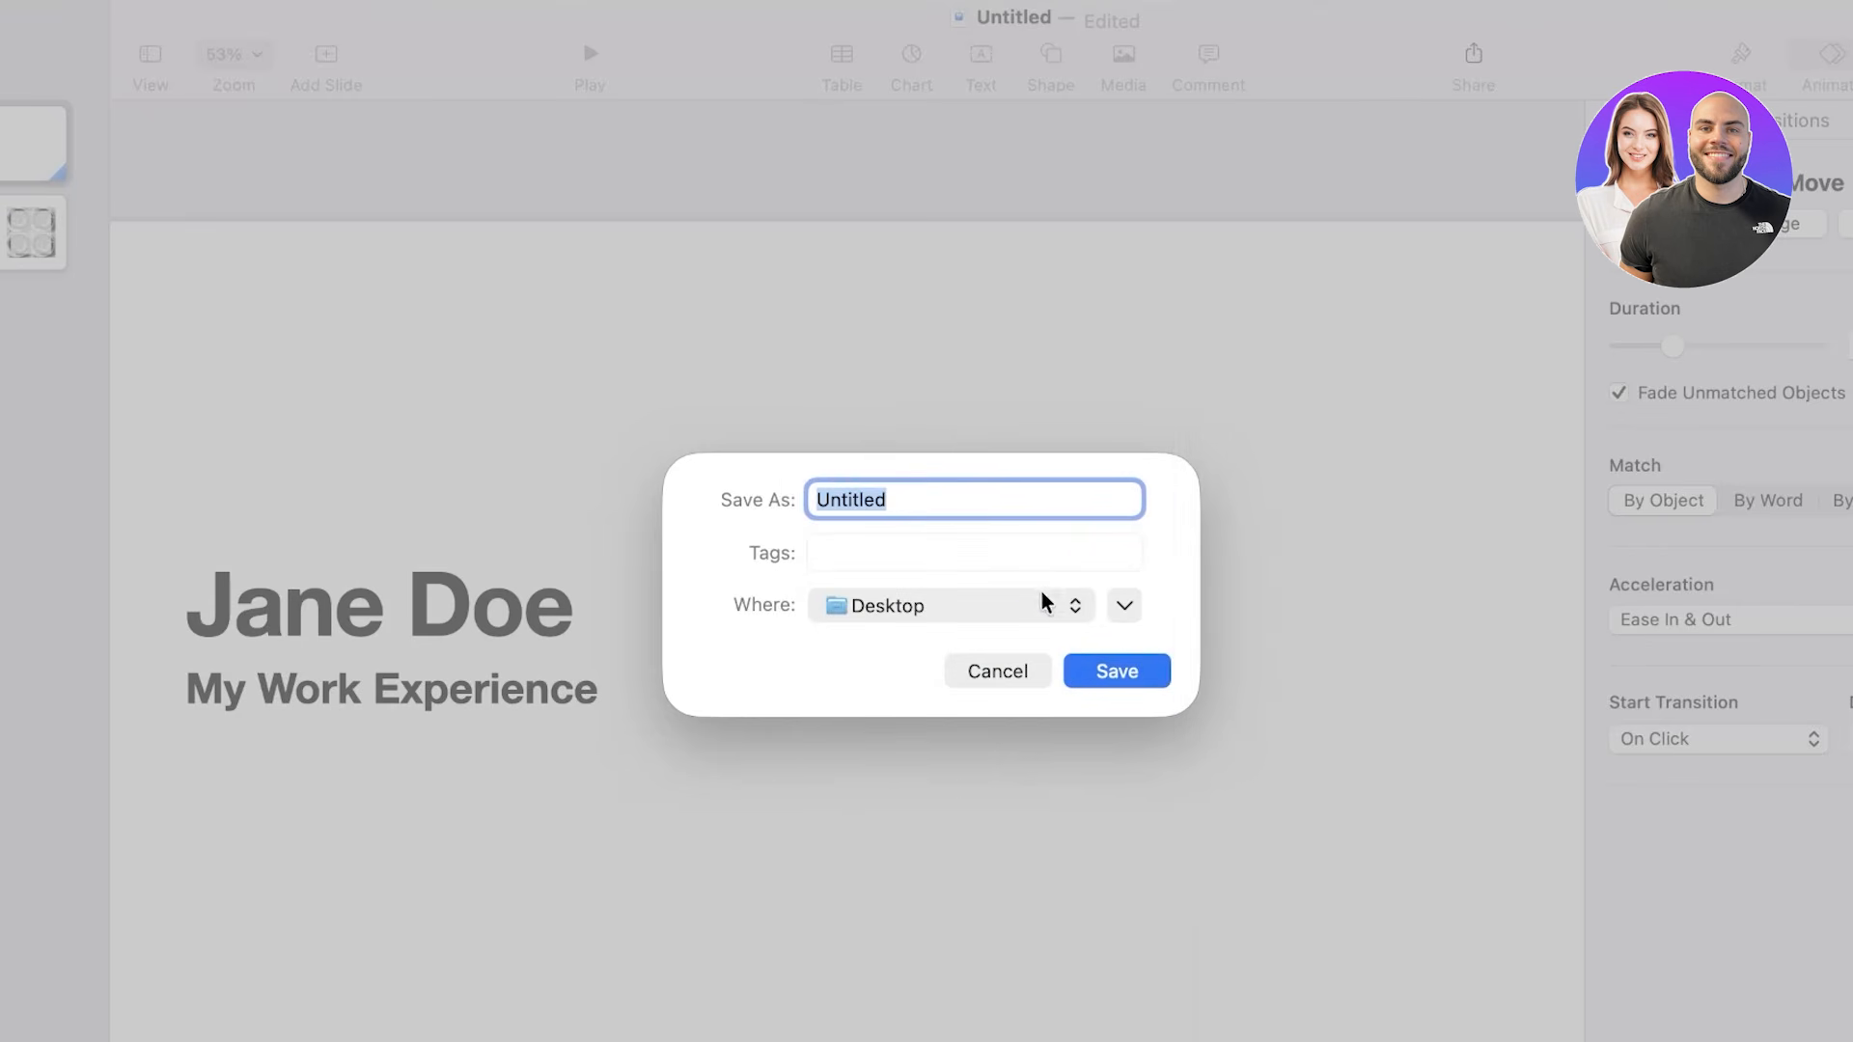
text(janedoe)
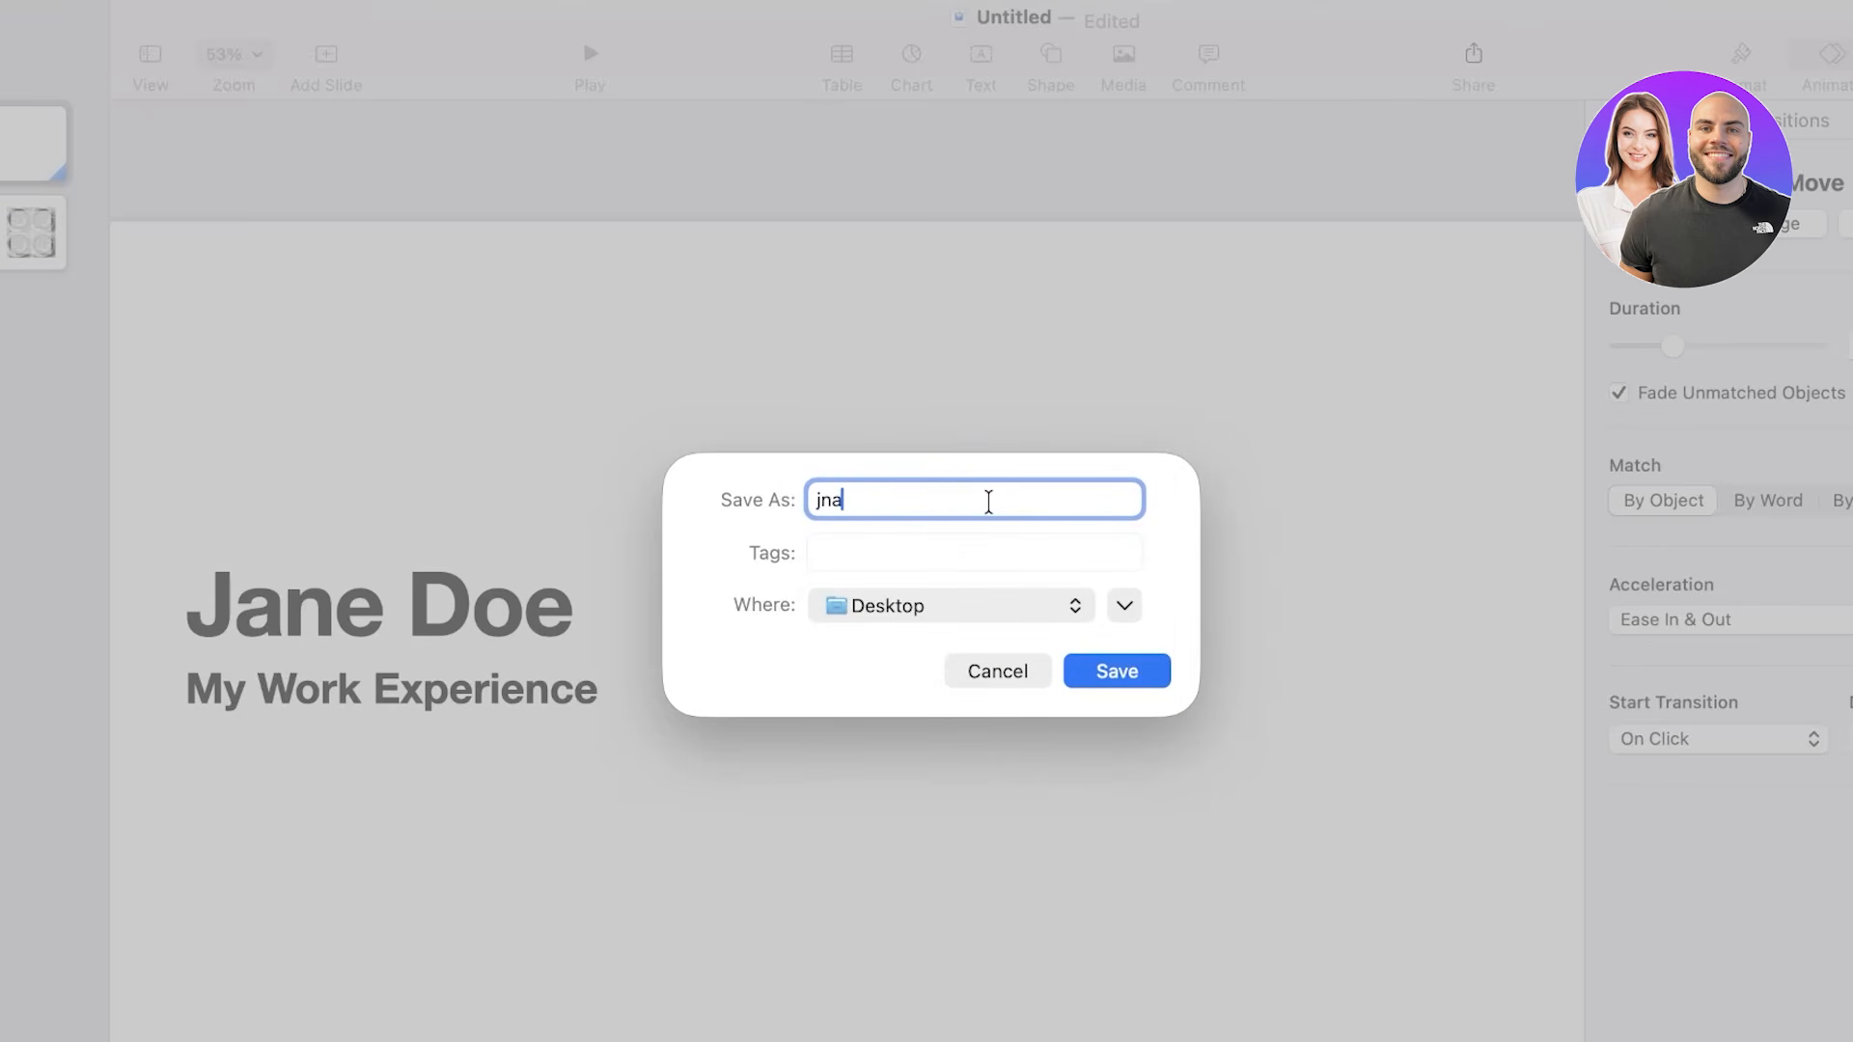
key(Return)
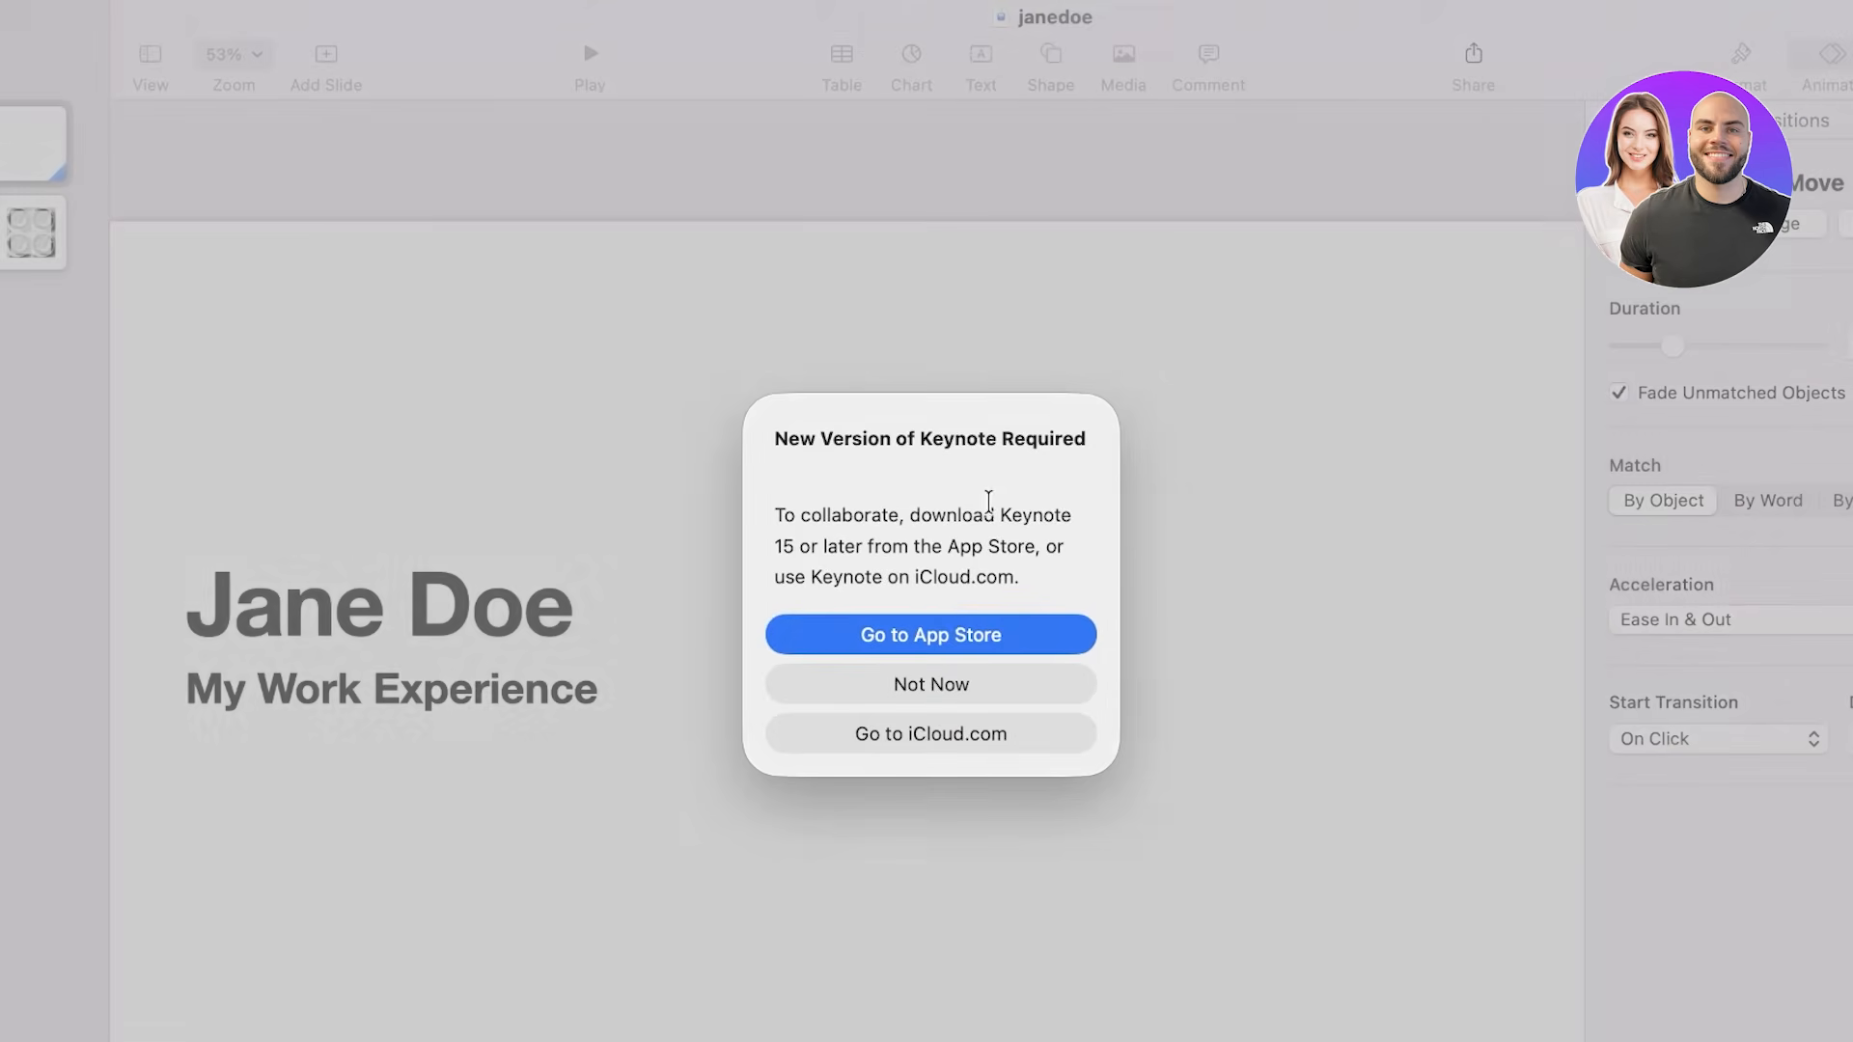
Decline the Keynote upgrade, view the presentation's sharing options, and close them.
click(928, 678)
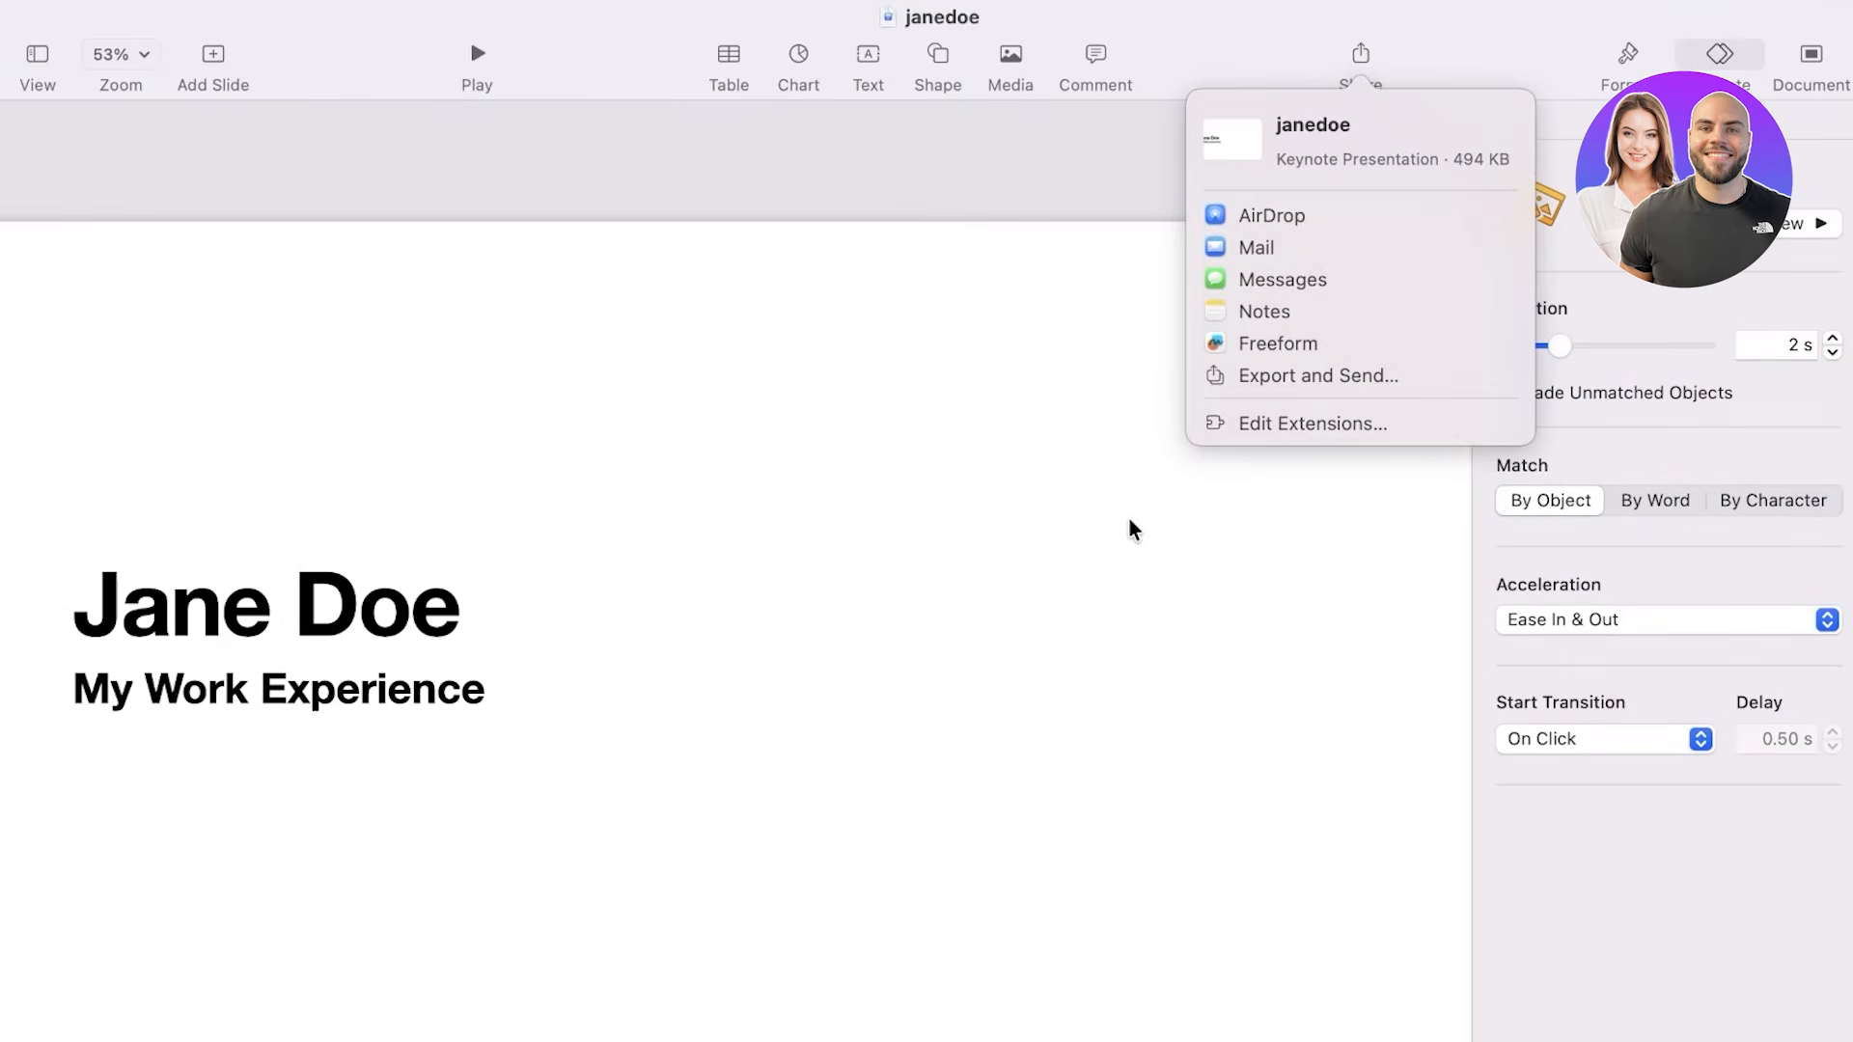
click(1203, 523)
Switch to the App Store, search for "presentation", and browse the Mac app results.
click(1361, 316)
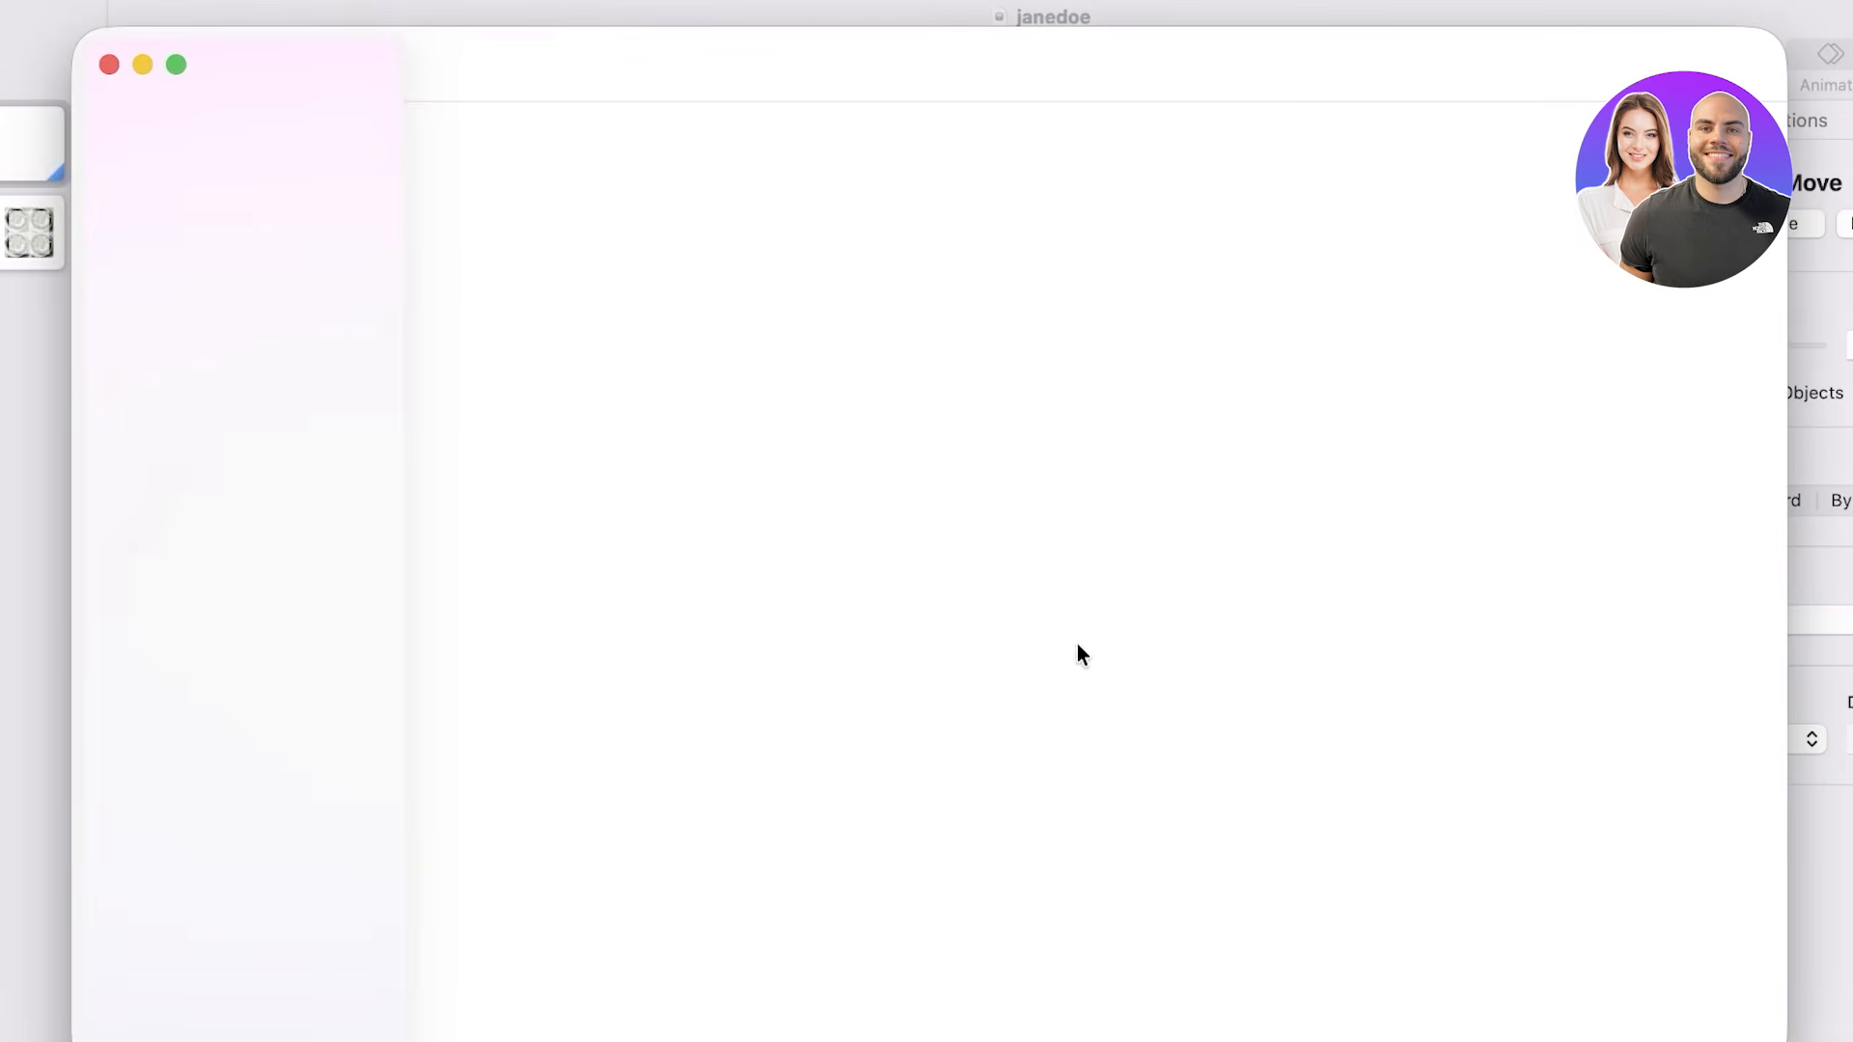
click(235, 137)
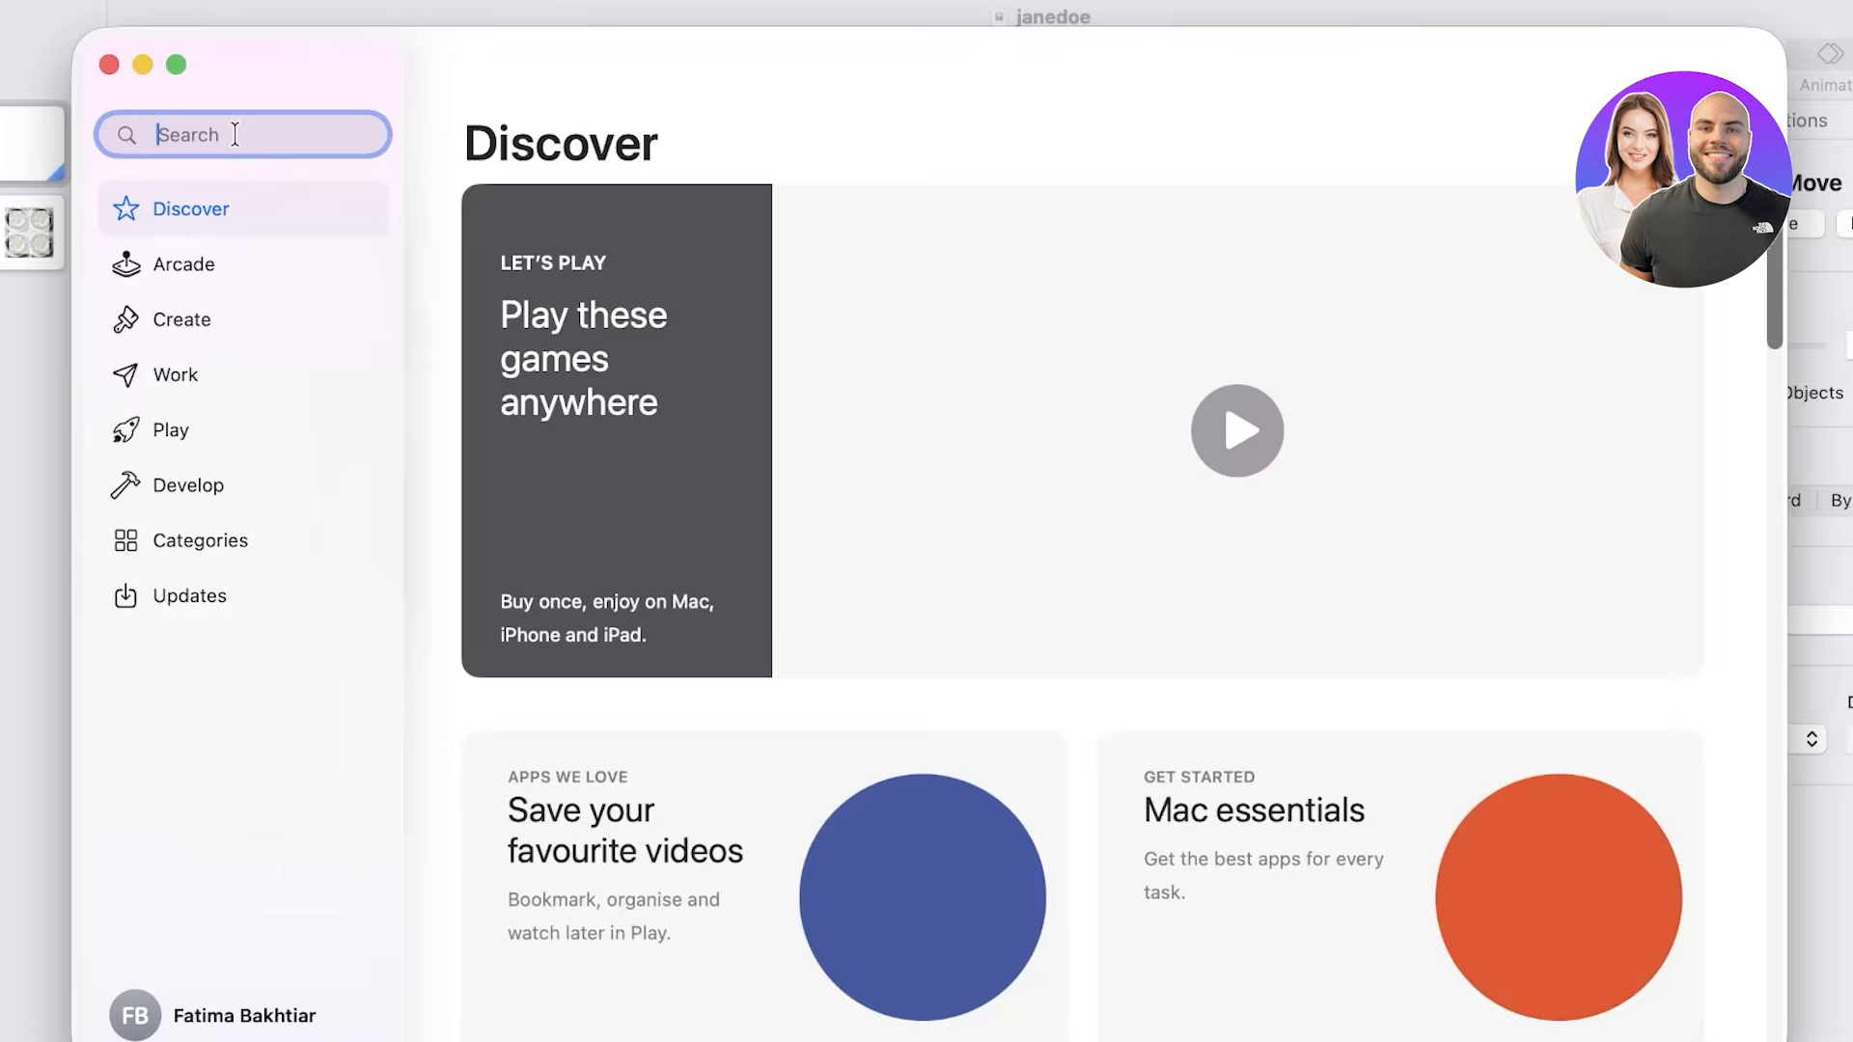
text(presentation)
key(Return)
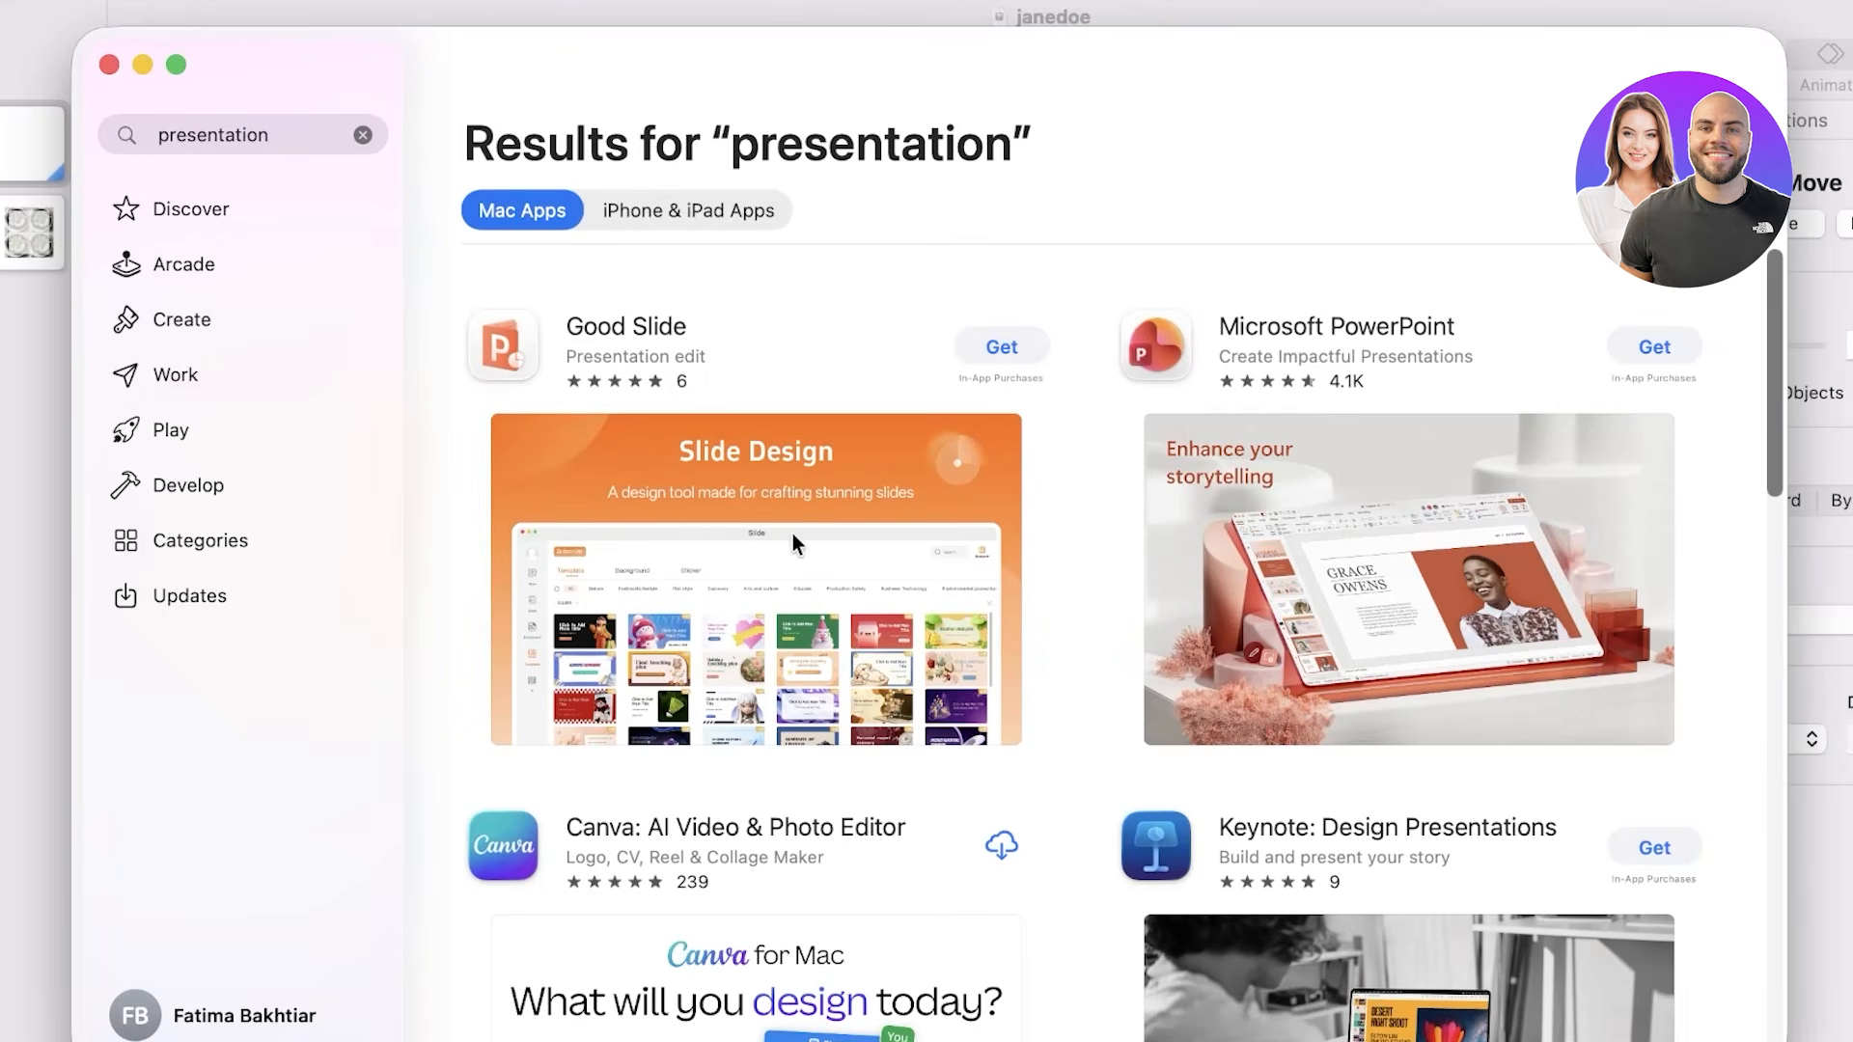
scroll(1110, 734, down, 1)
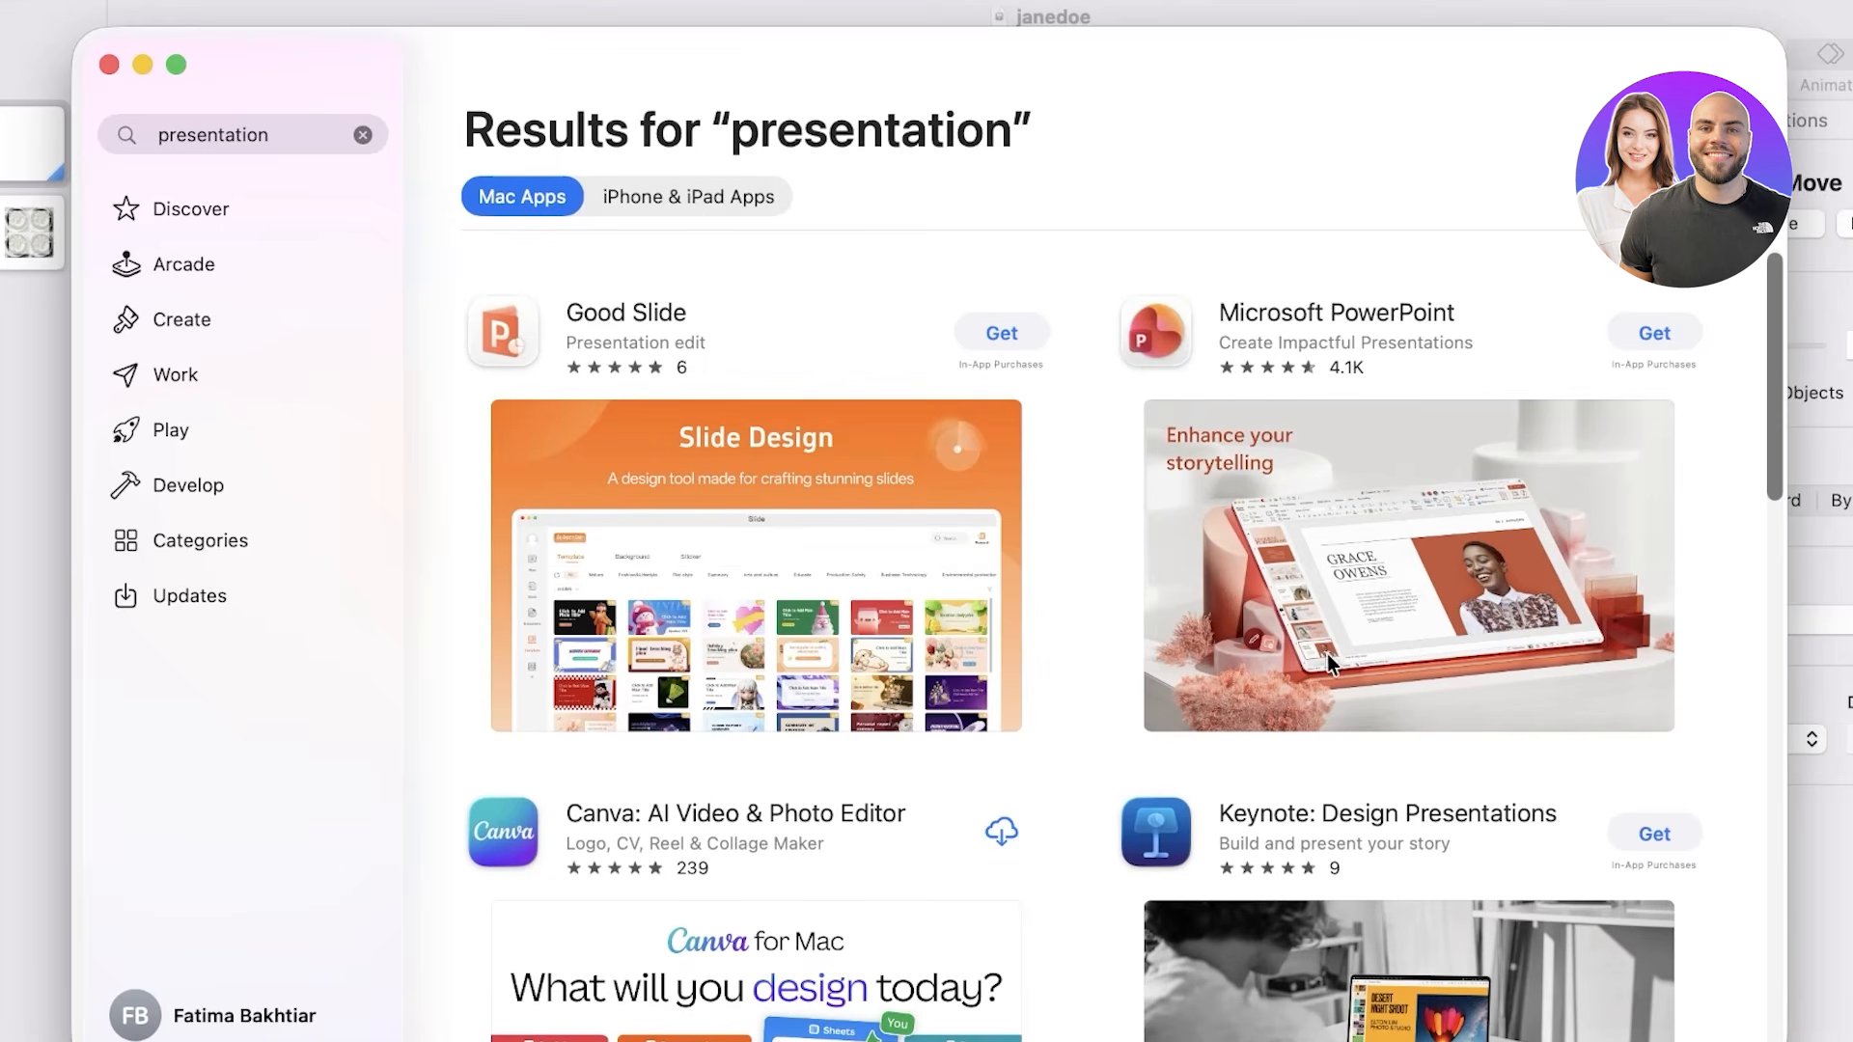
scroll(1314, 691, down, 10)
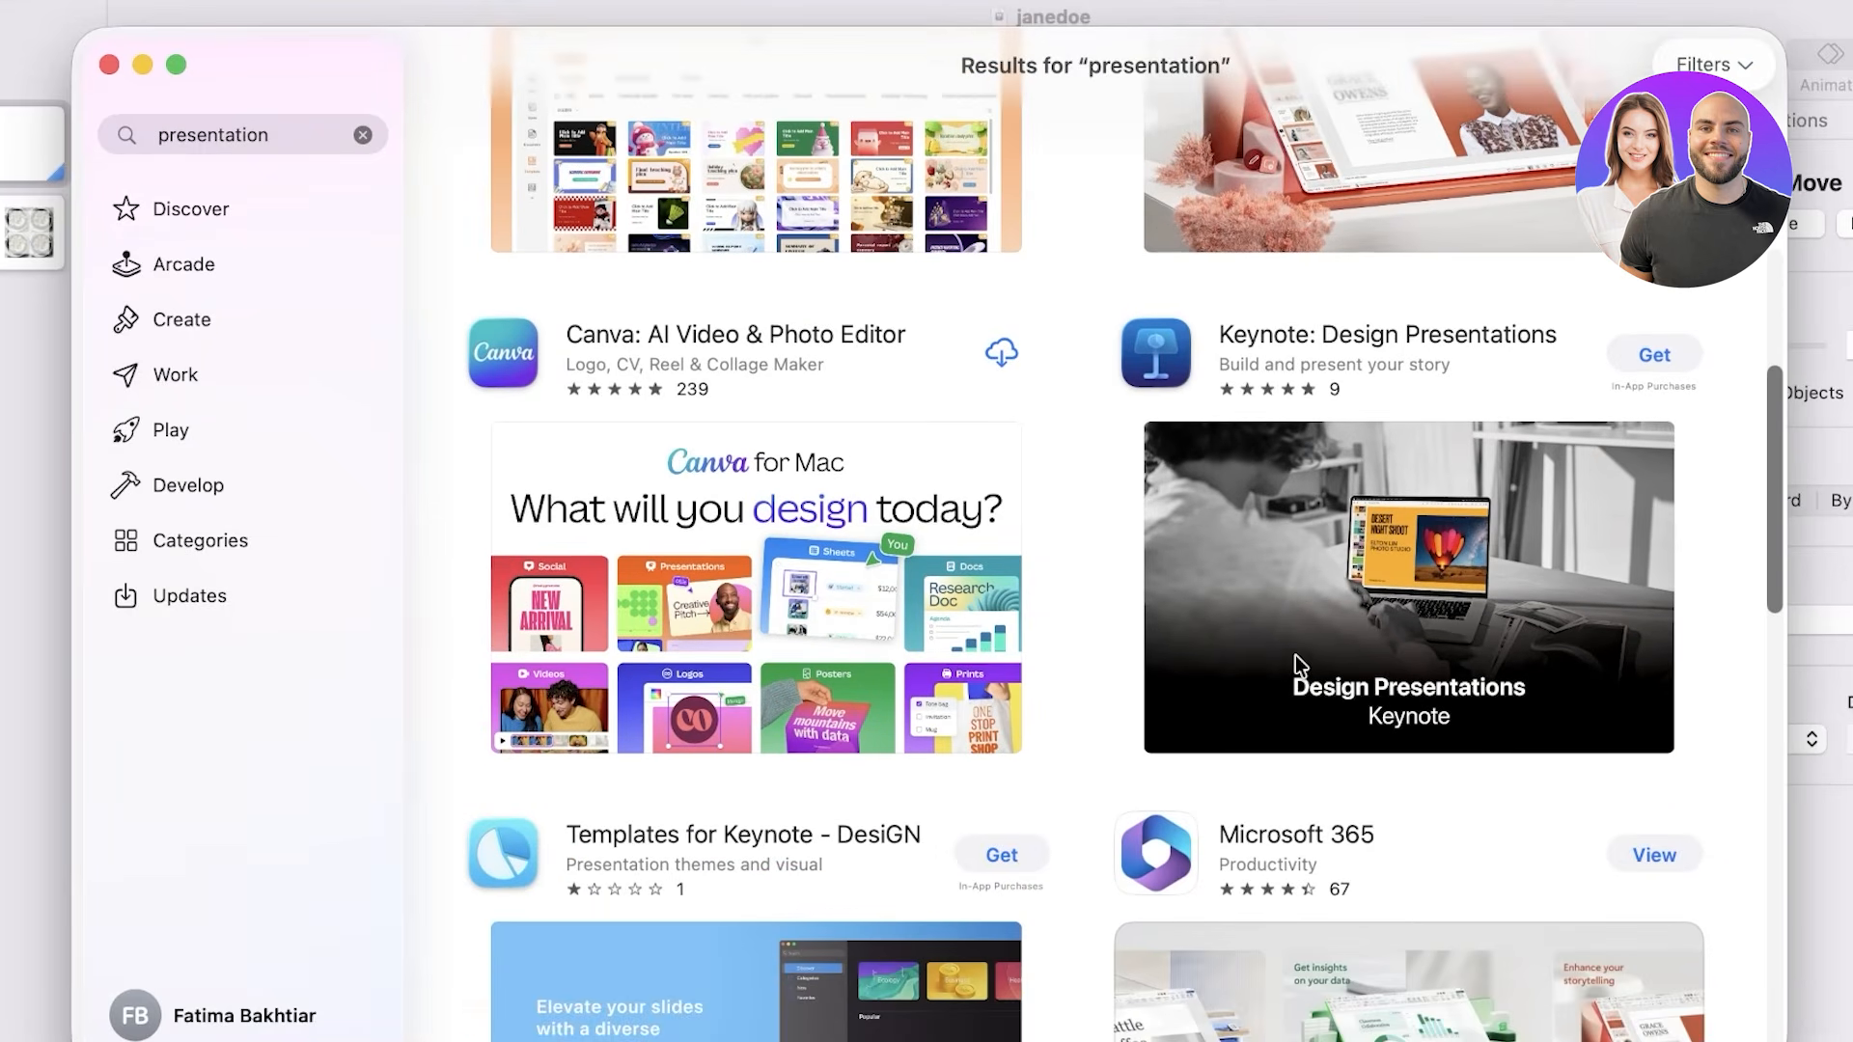
scroll(1280, 680, up, 3)
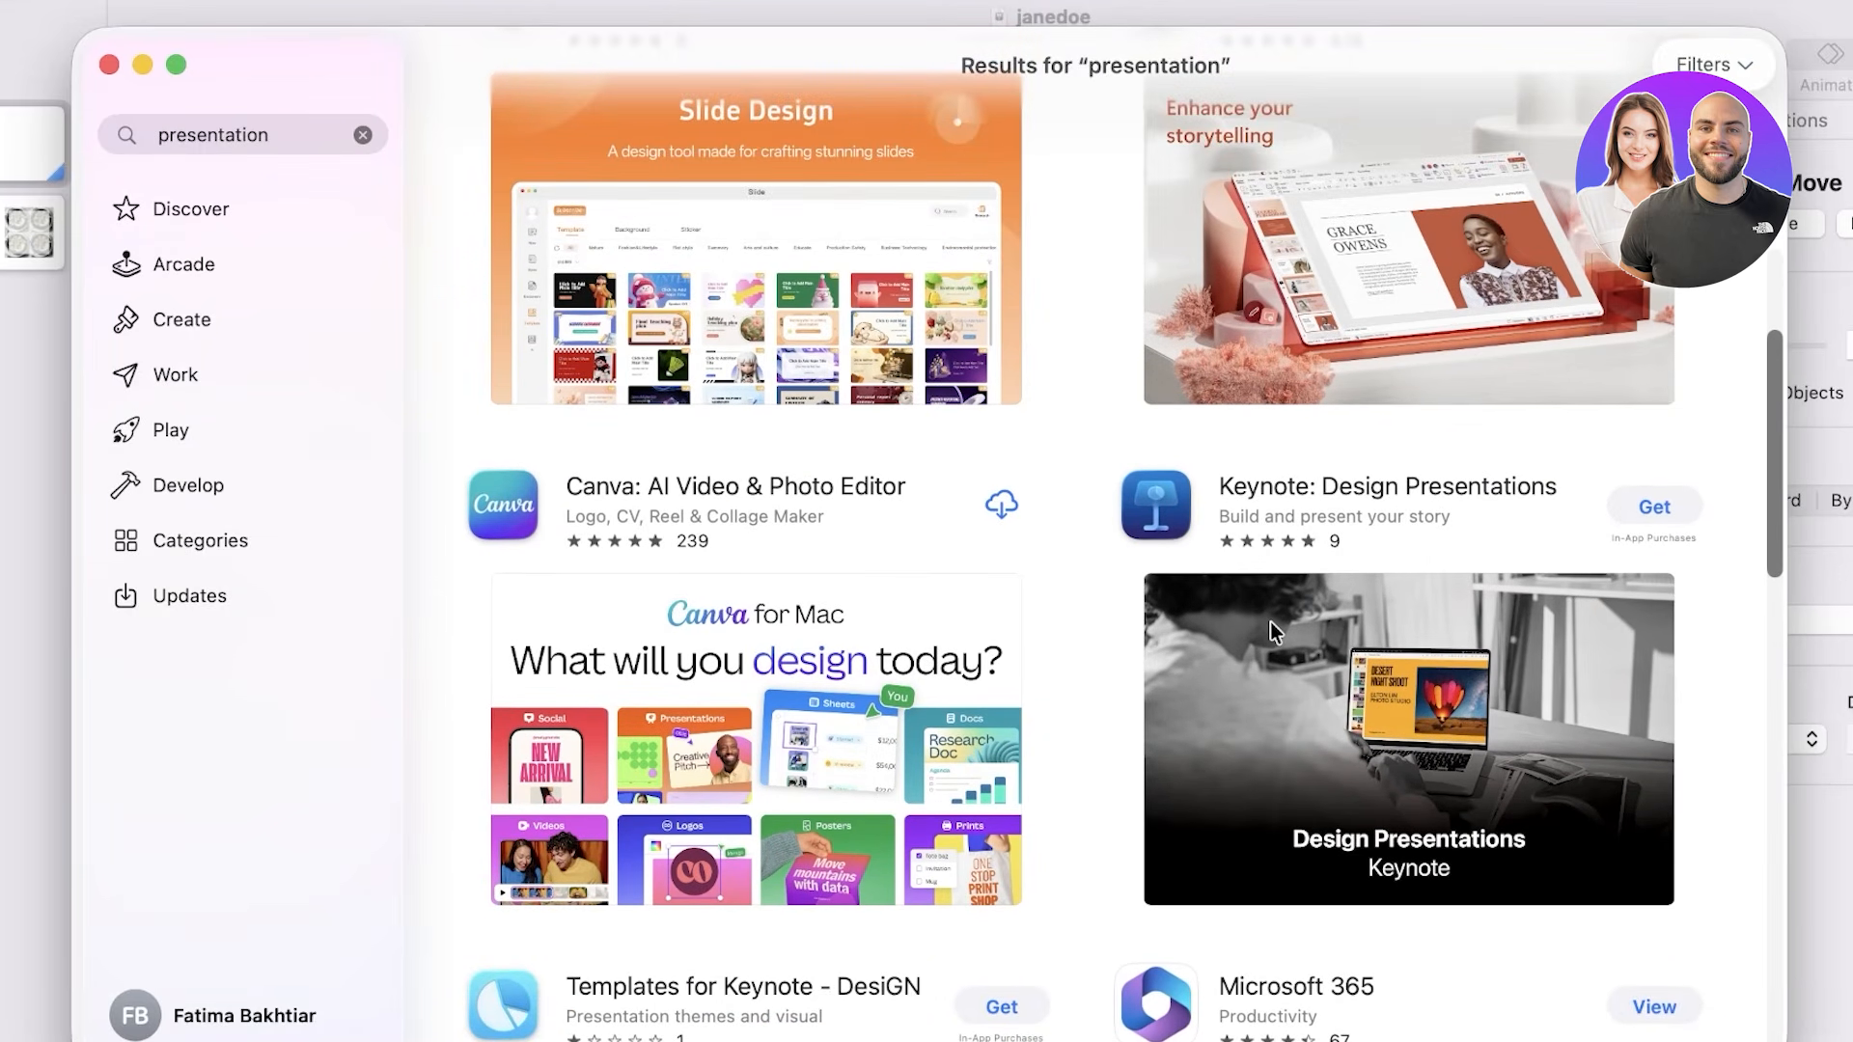
scroll(1261, 639, up, 5)
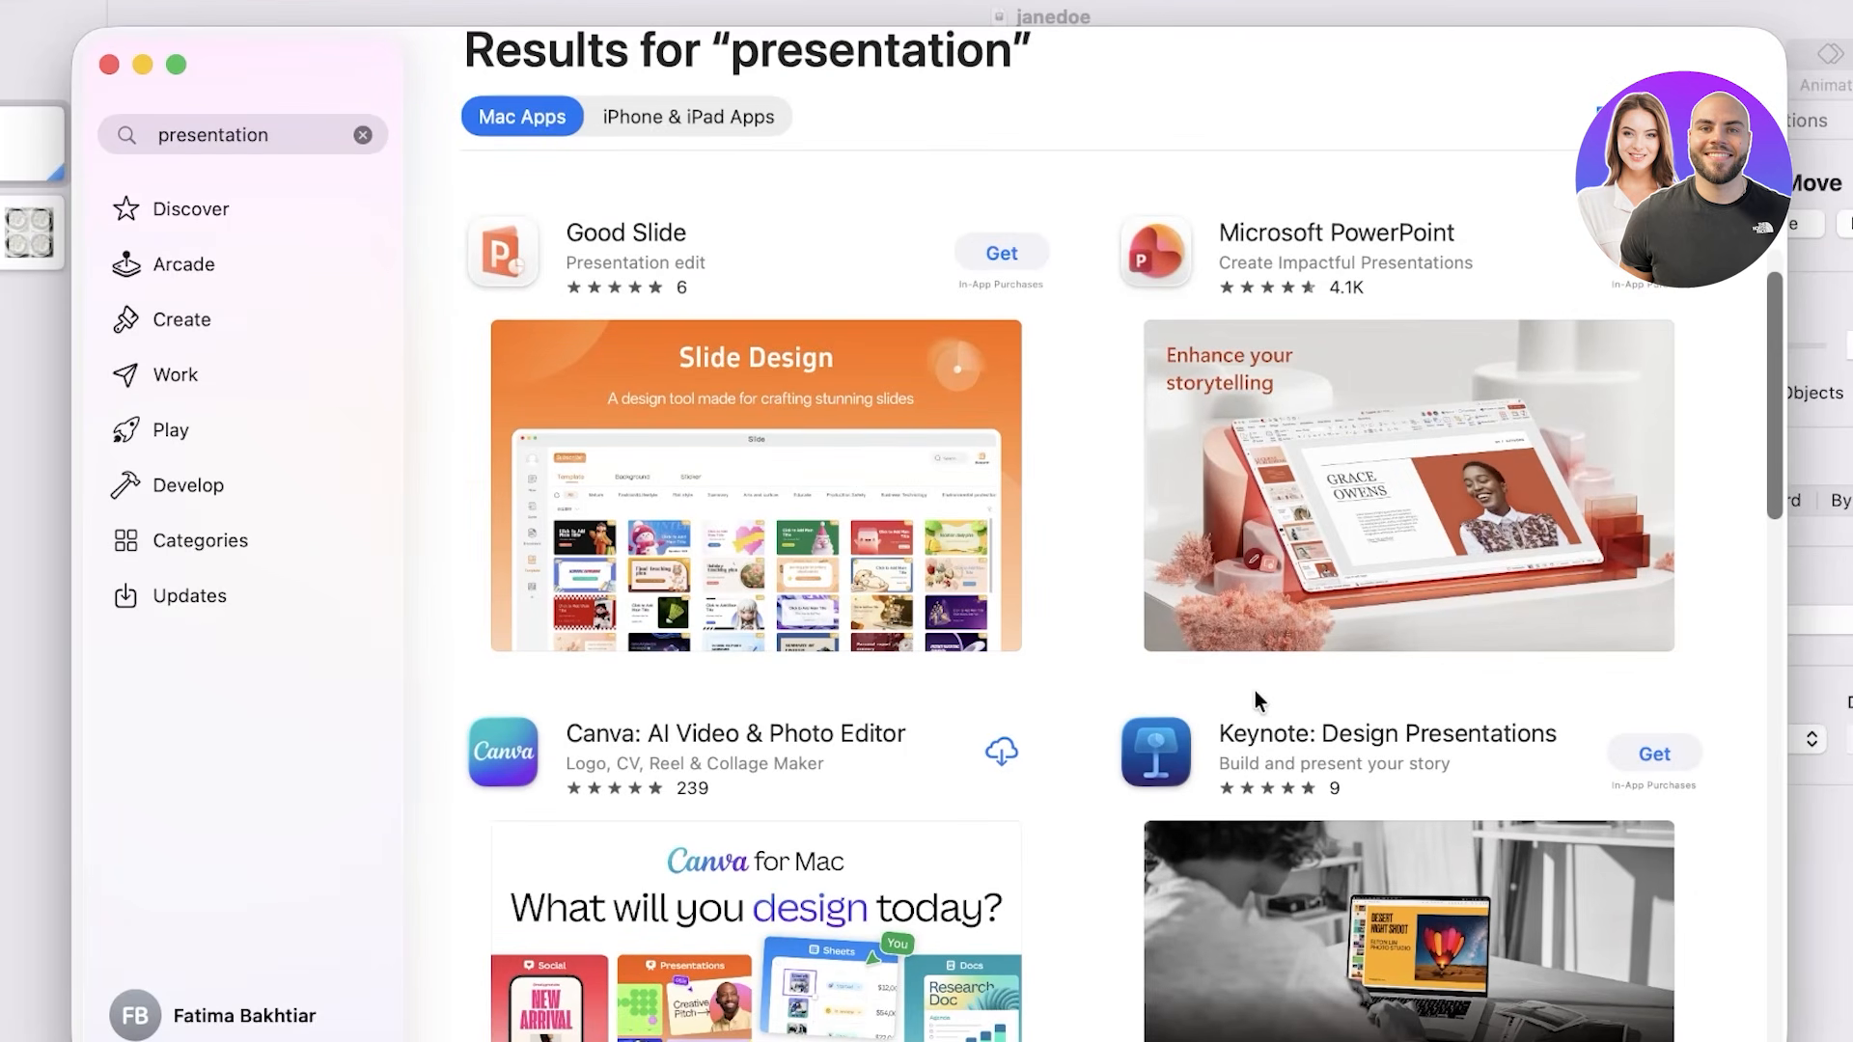
scroll(1247, 598, up, 2)
scroll(1225, 705, down, 2)
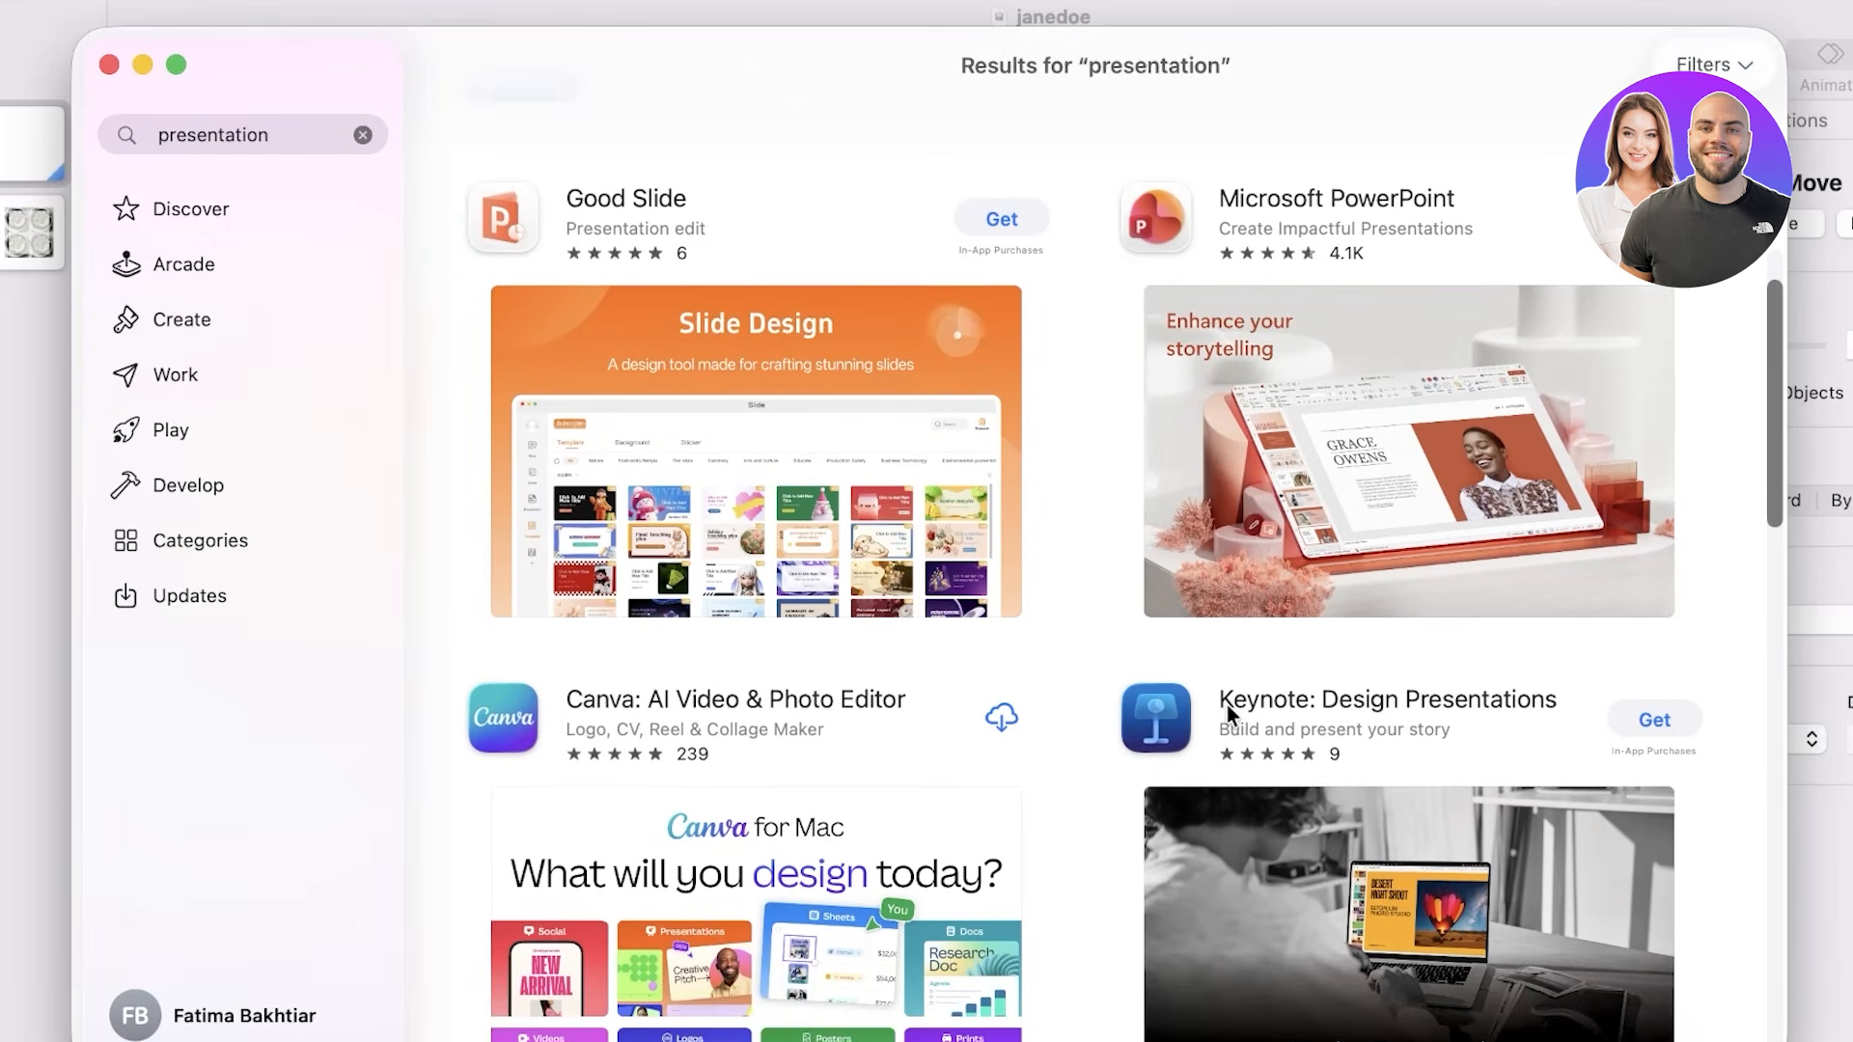
scroll(1224, 711, up, 2)
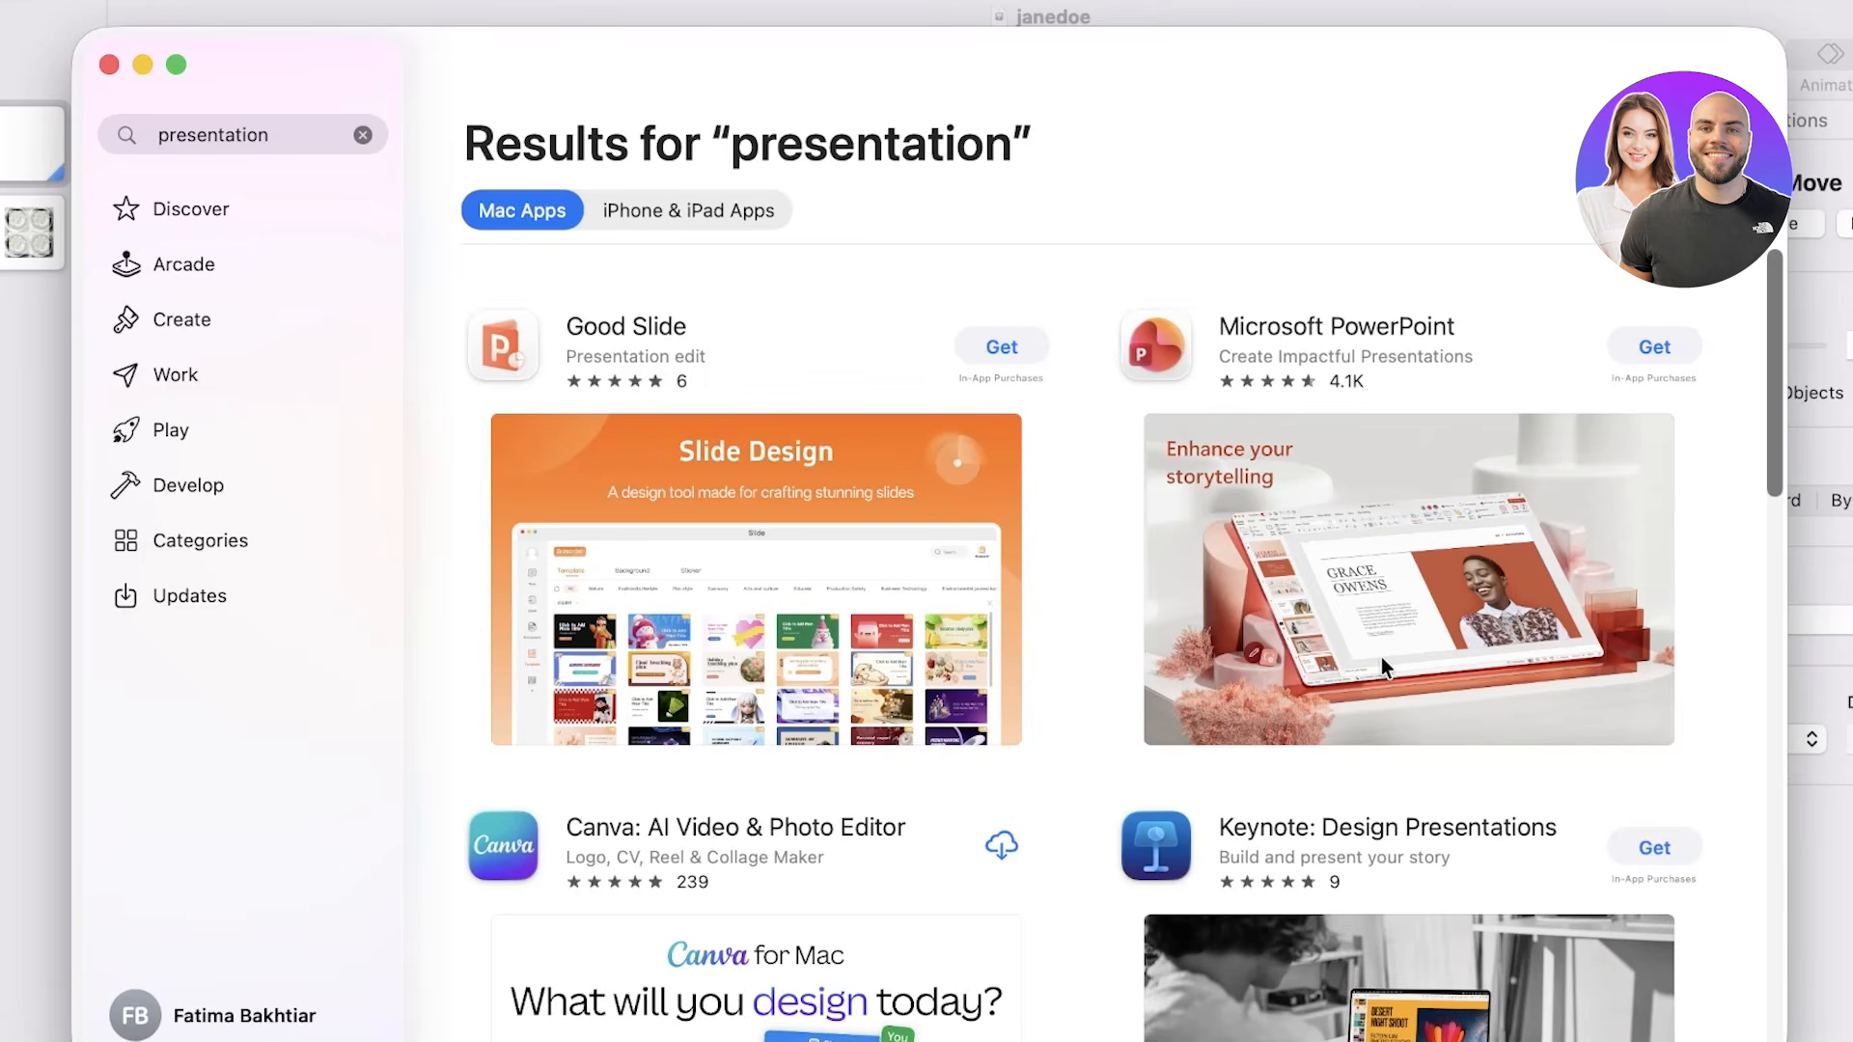
Examine the Microsoft PowerPoint listing and its previews, return to the results, and close the App Store.
click(1417, 635)
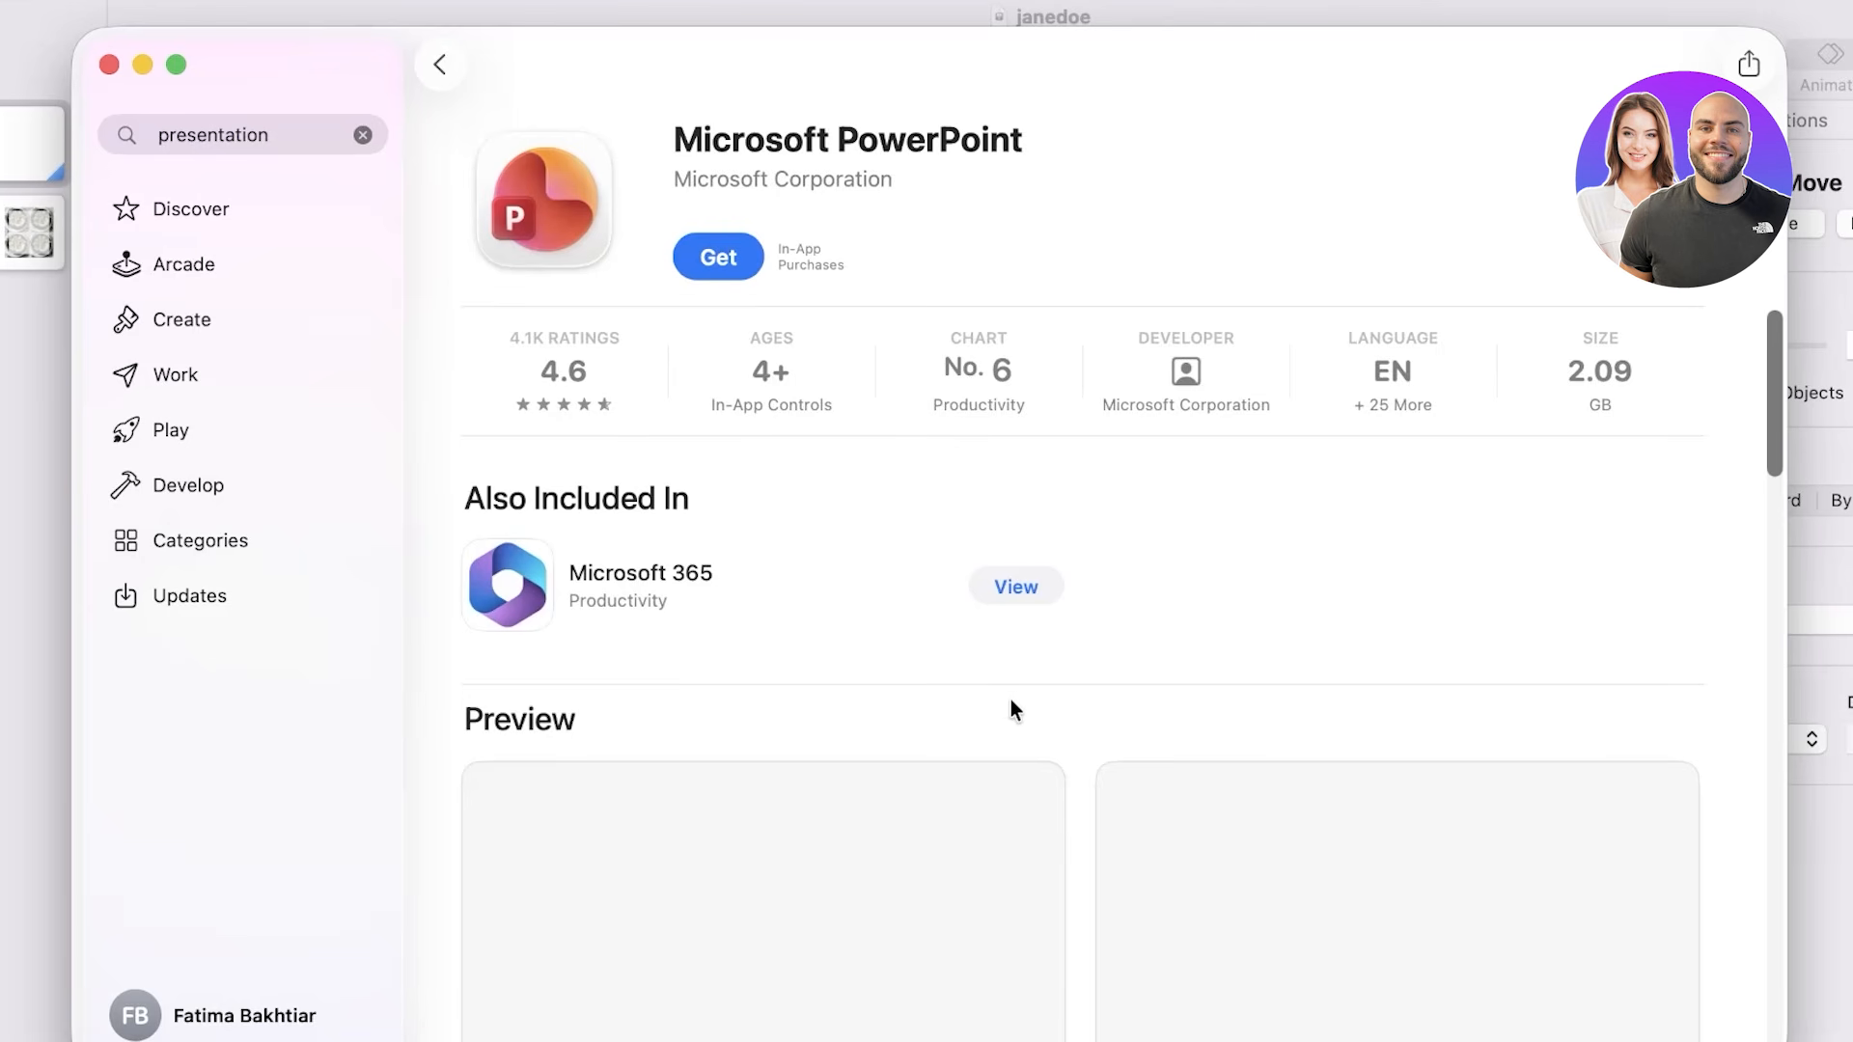
scroll(1012, 701, down, 5)
scroll(1015, 704, up, 3)
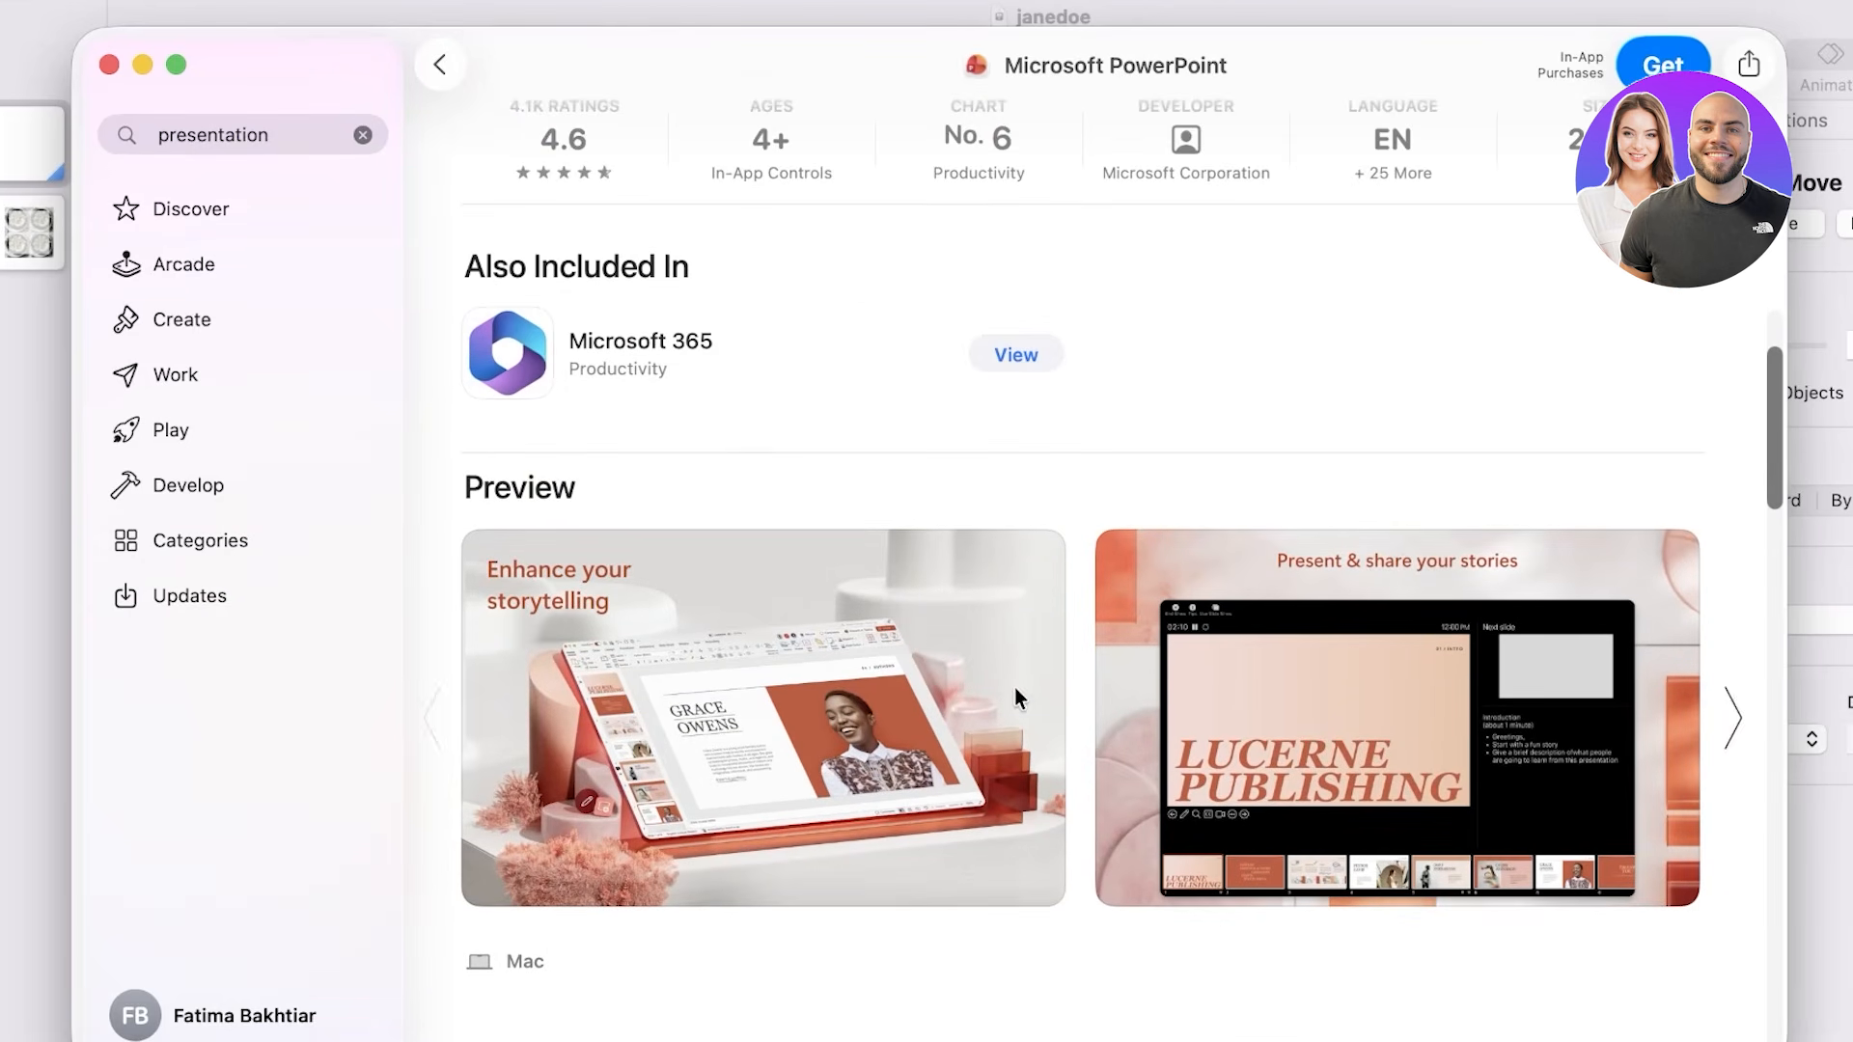
click(441, 66)
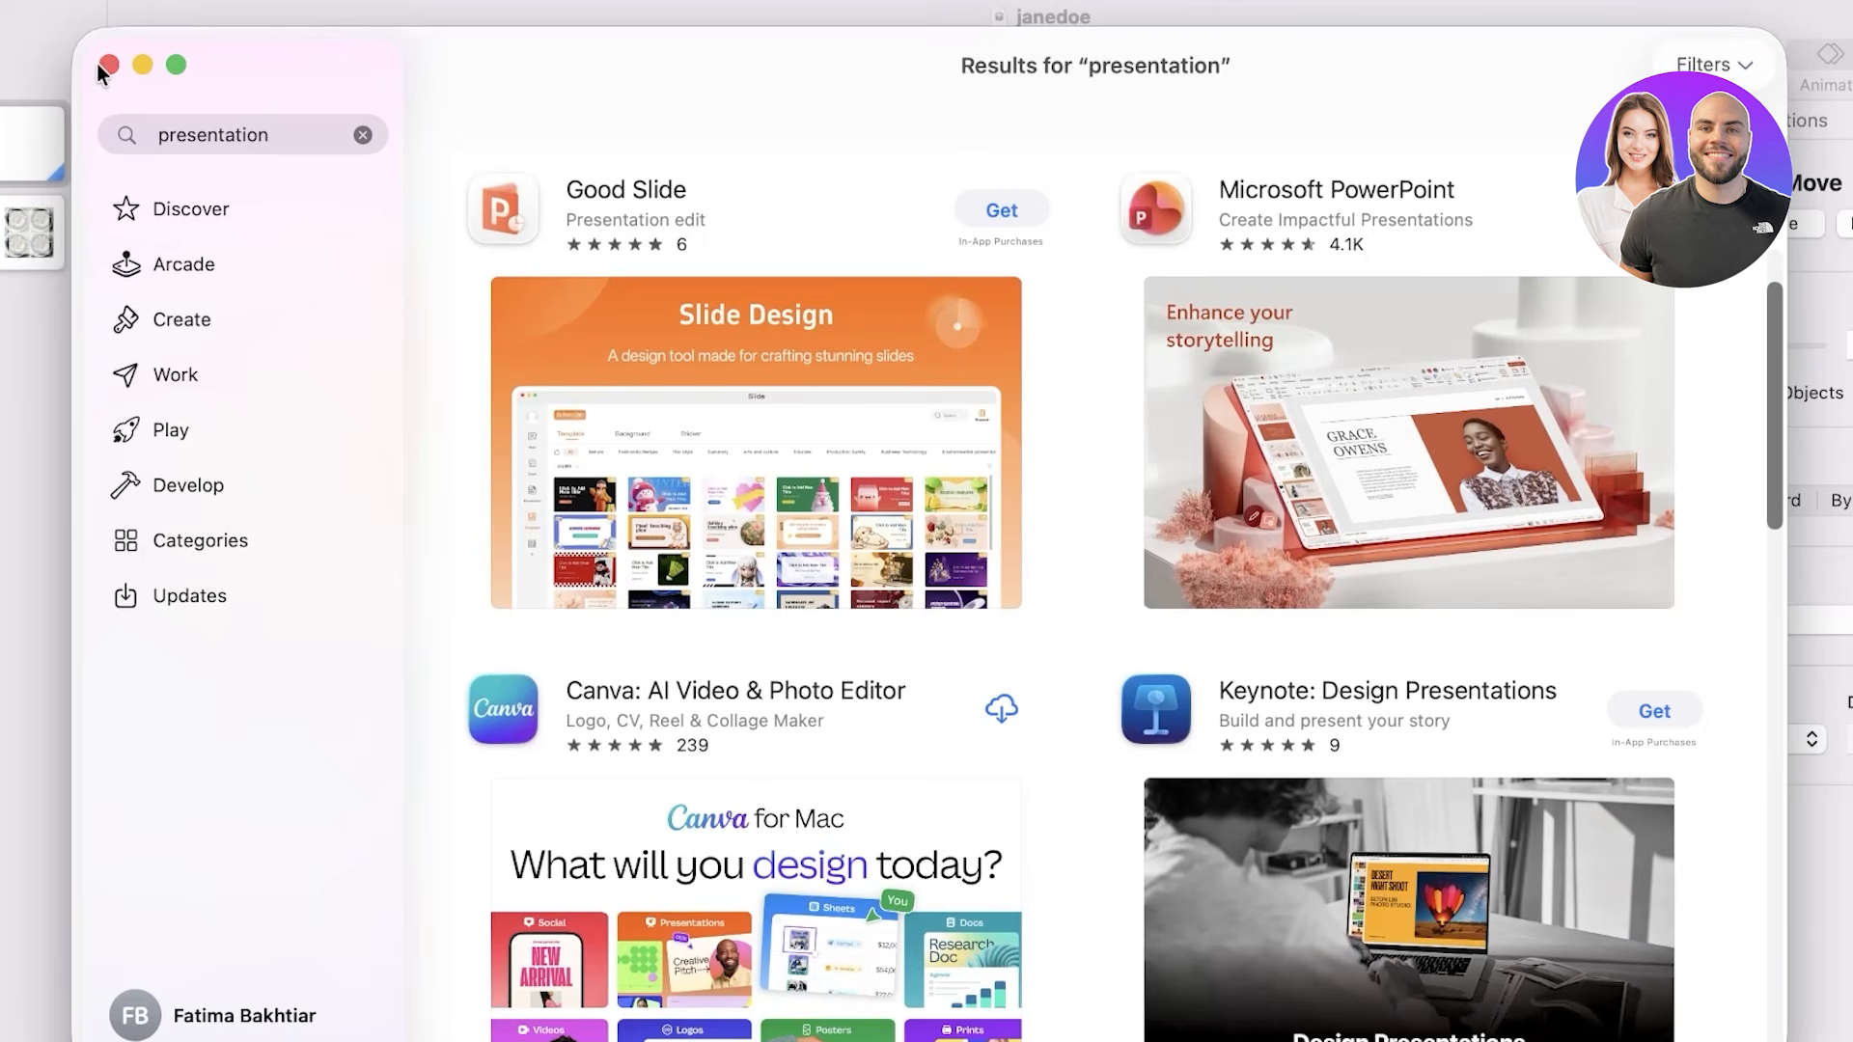
click(107, 65)
Try to move the title text box slightly left on the title slide, and deselect it.
drag(836, 501, 717, 493)
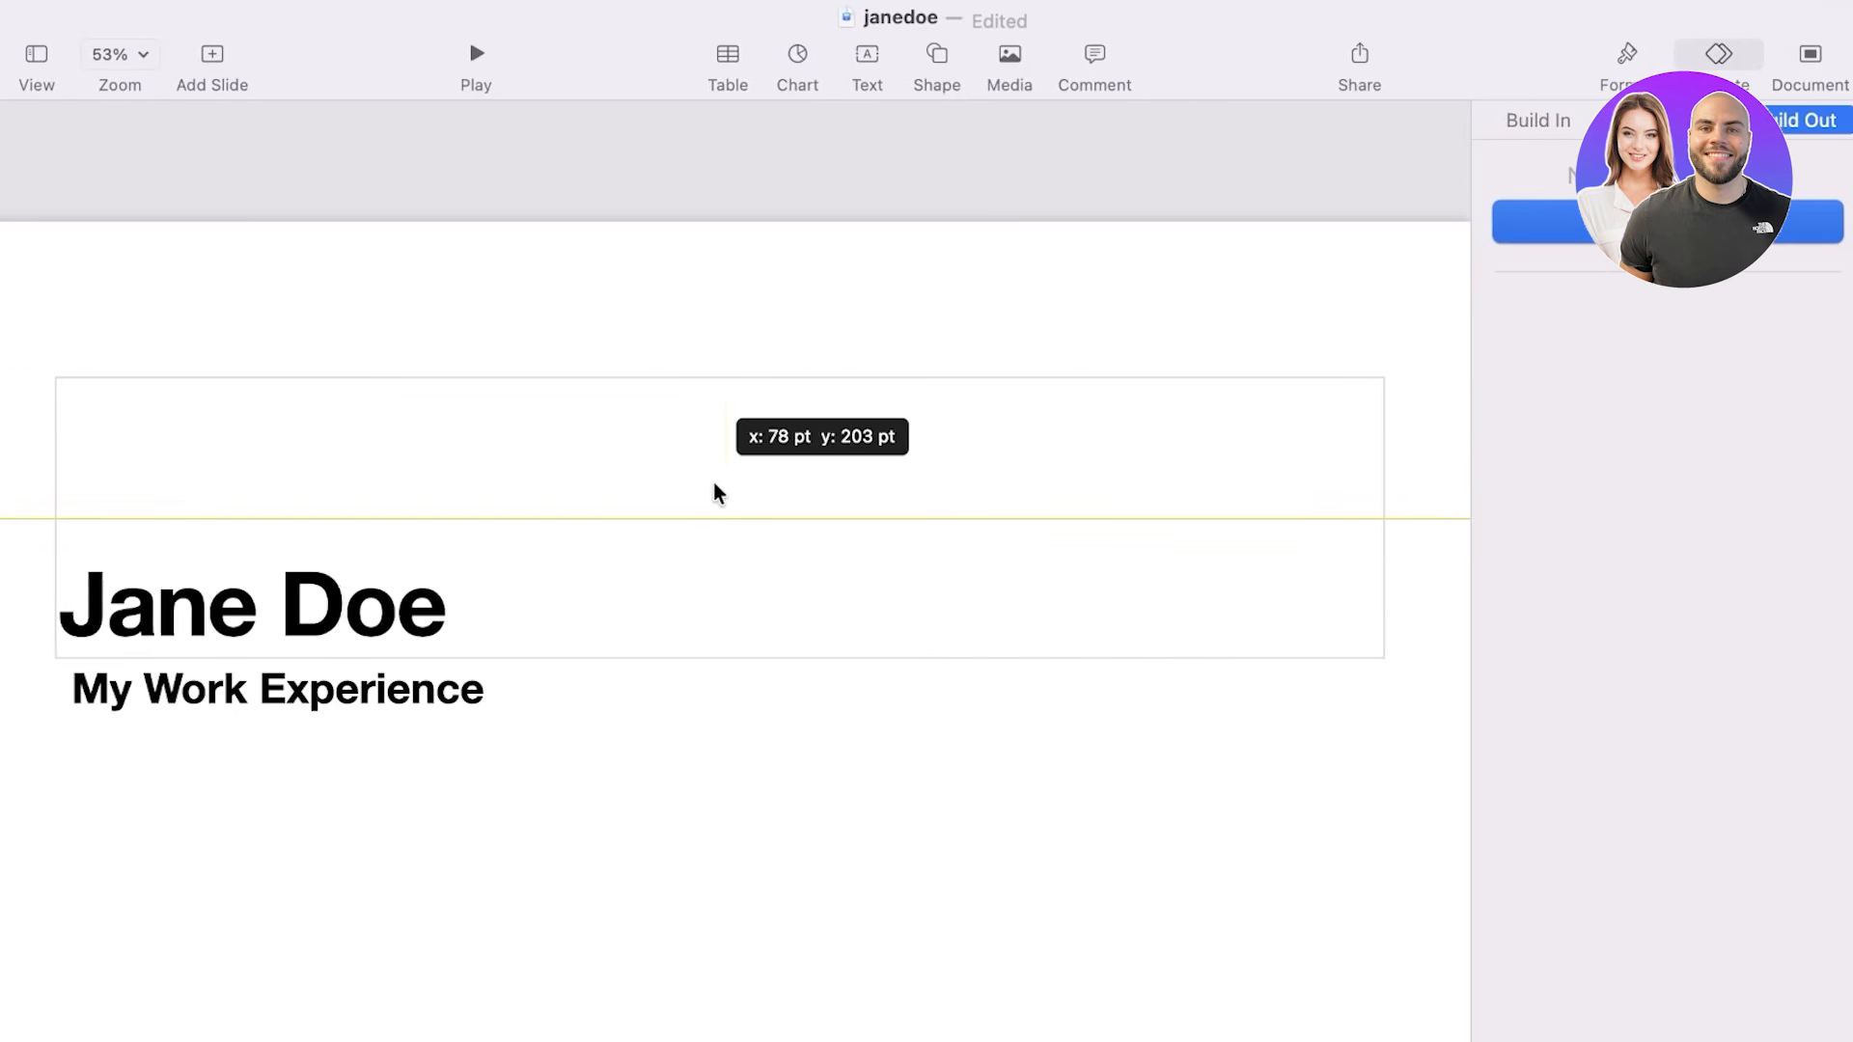
click(643, 243)
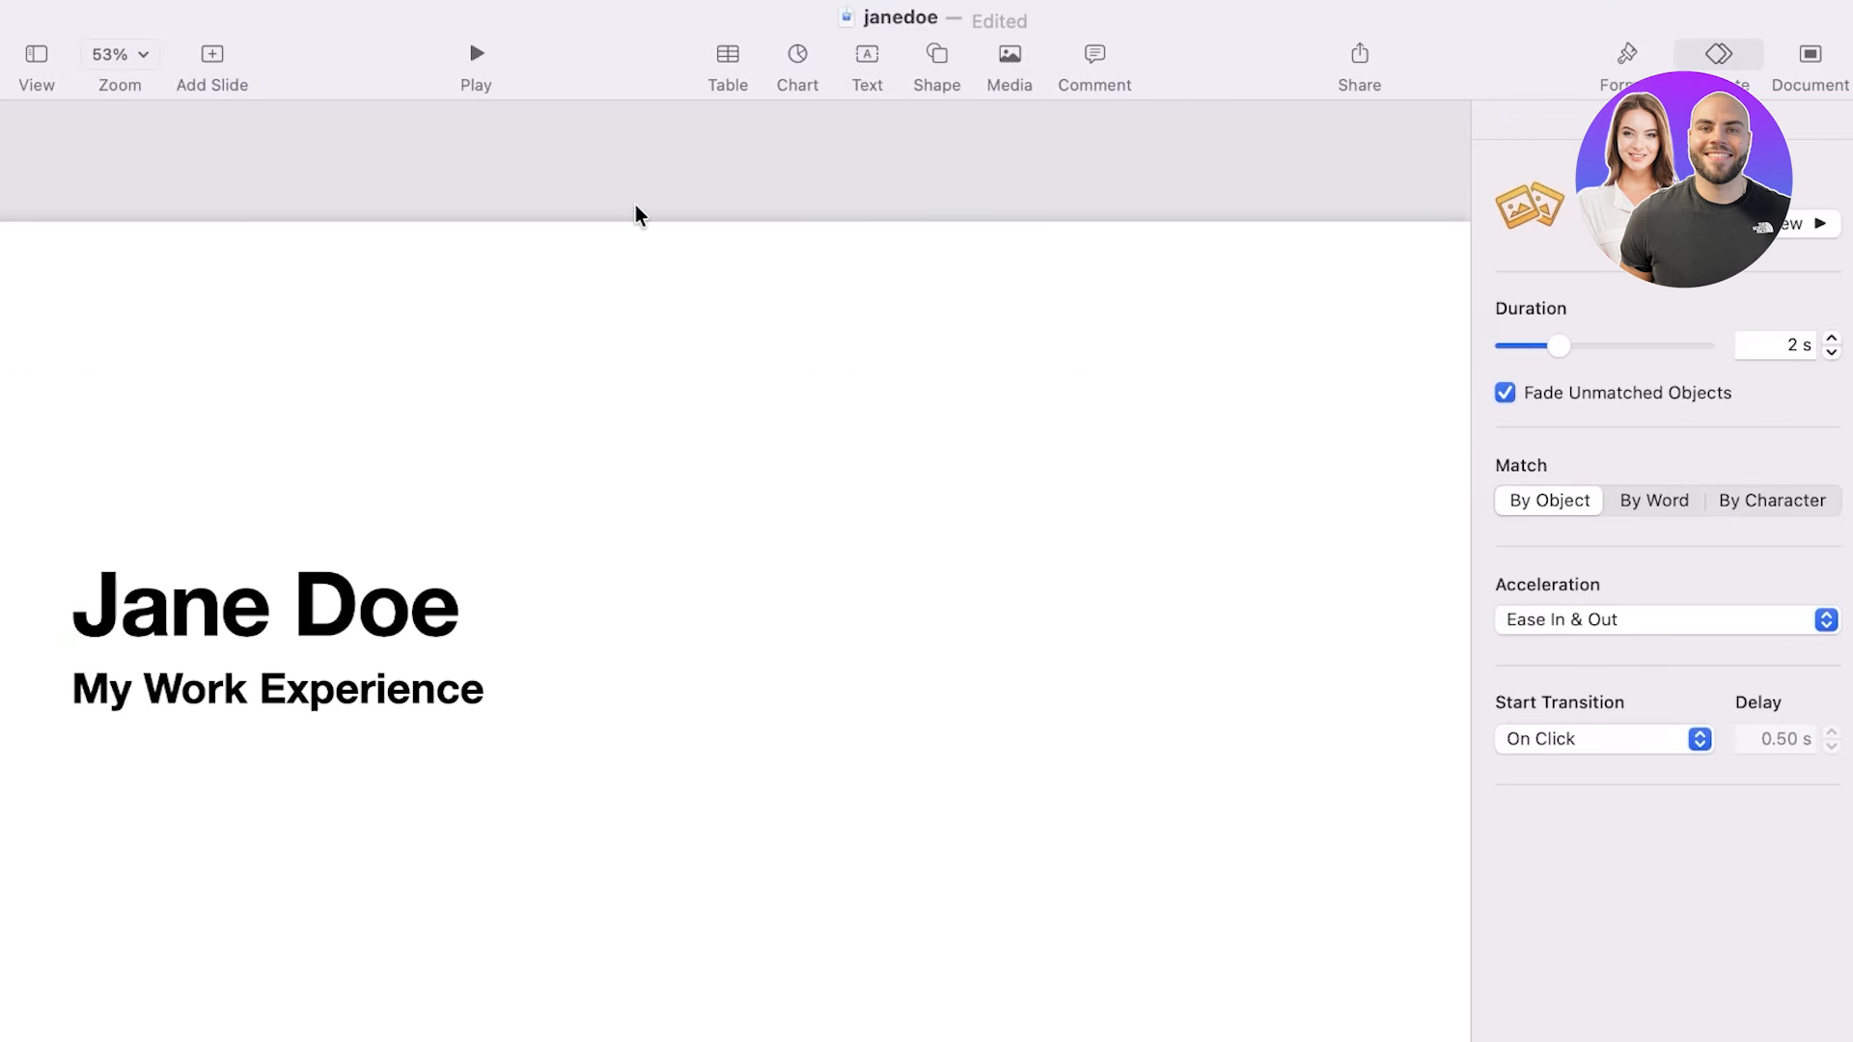